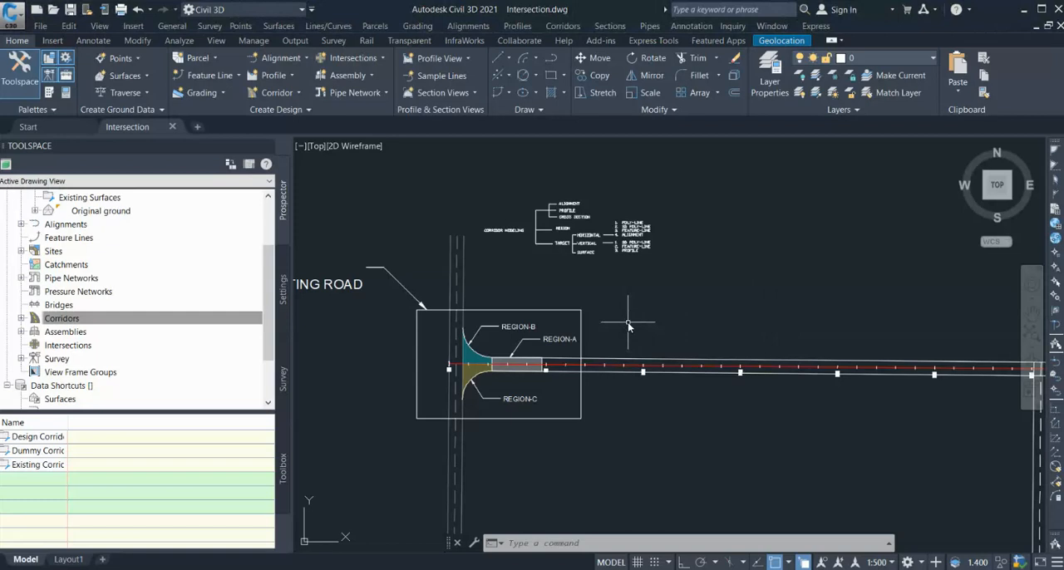
# Examine the corridor modeling diagram and the Case 1 intersection layout with Regions A, B and C.
pyautogui.scroll(4, 521, 198)
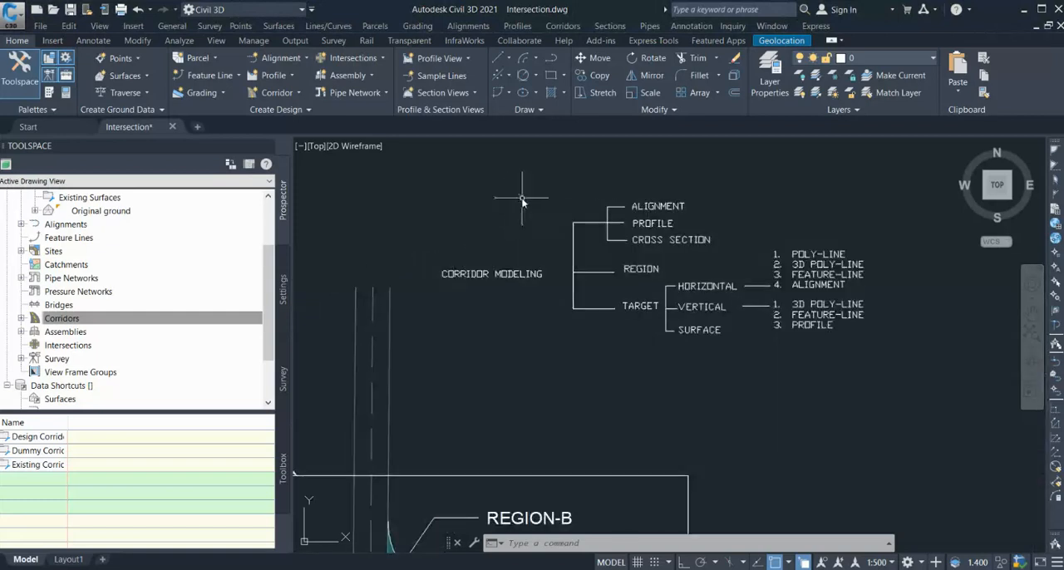
pyautogui.scroll(2, 524, 200)
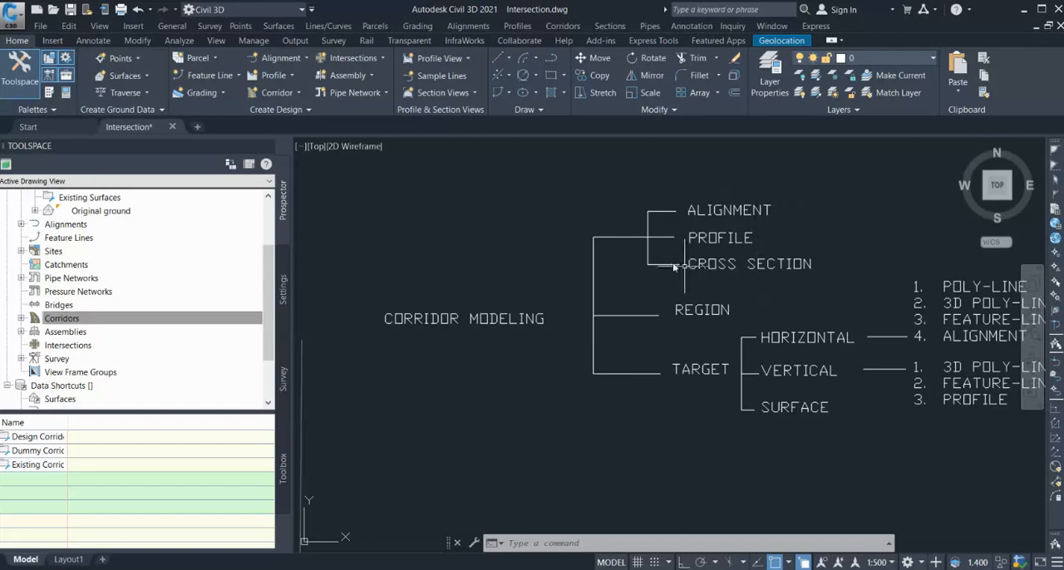
pyautogui.scroll(-2, 618, 223)
pyautogui.scroll(-4, 615, 223)
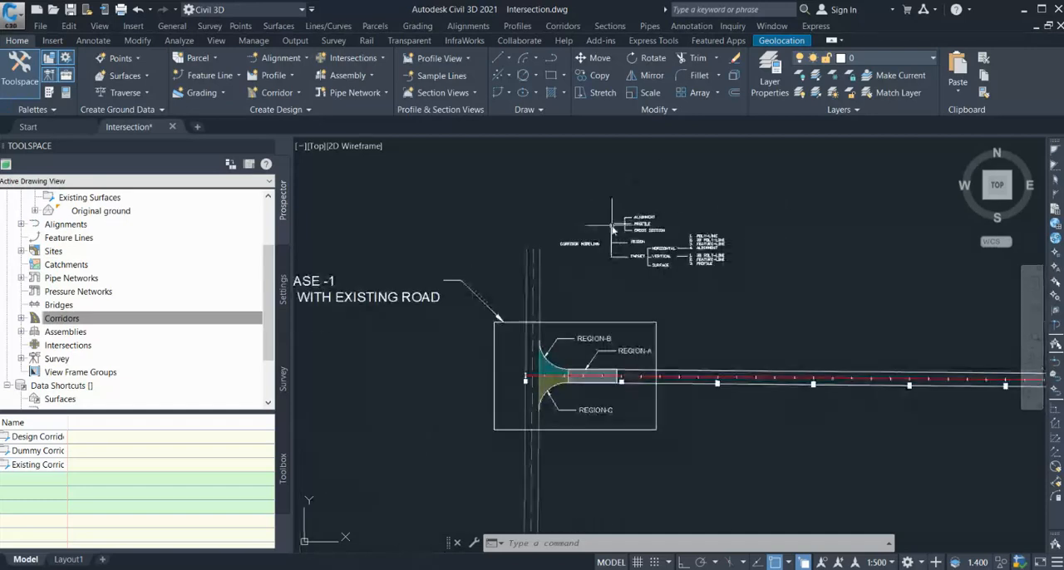
pyautogui.scroll(2, 544, 383)
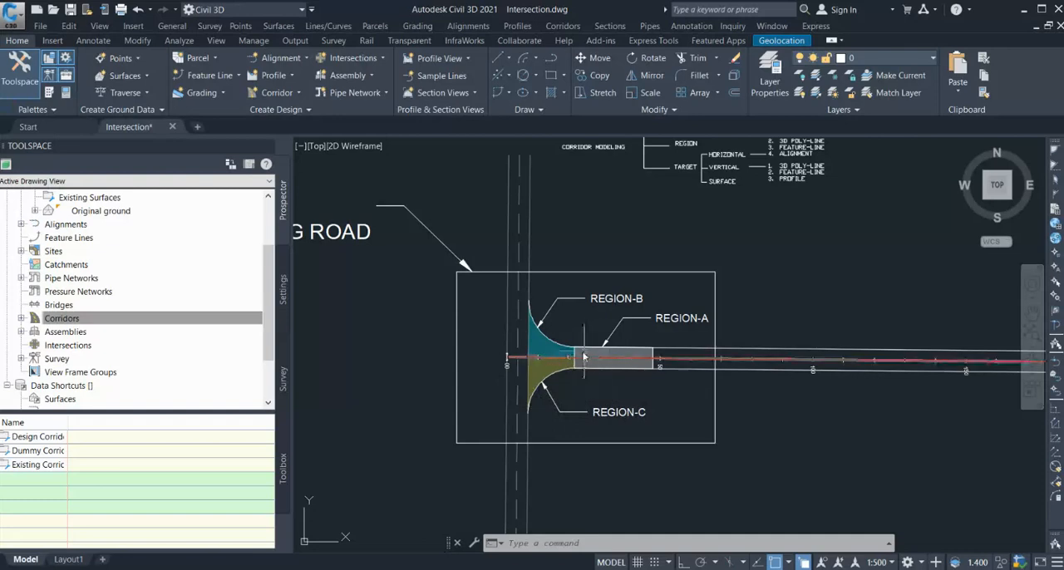
pyautogui.scroll(2, 581, 356)
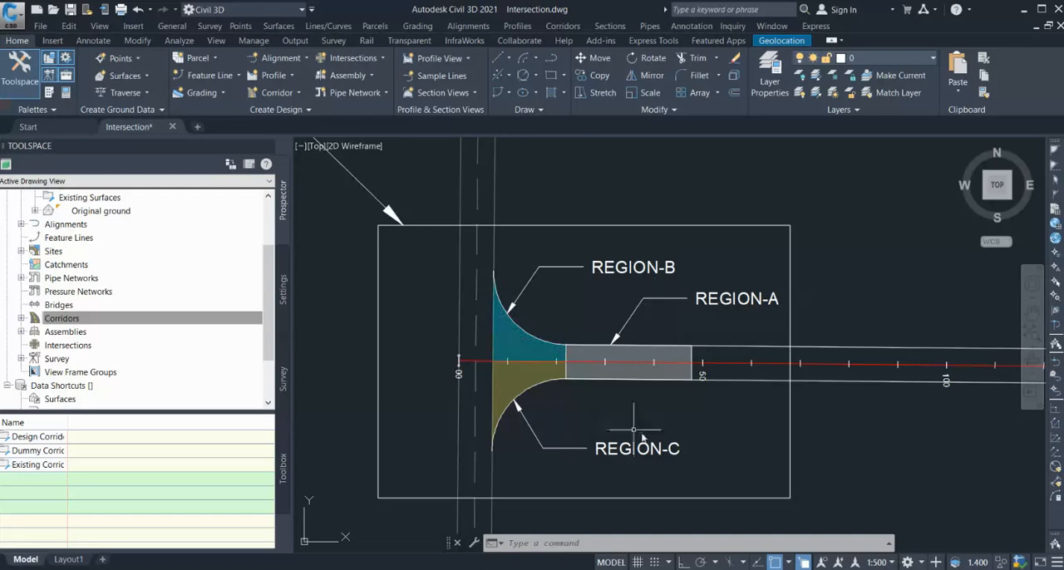
pyautogui.scroll(-5, 541, 403)
pyautogui.scroll(2, 520, 412)
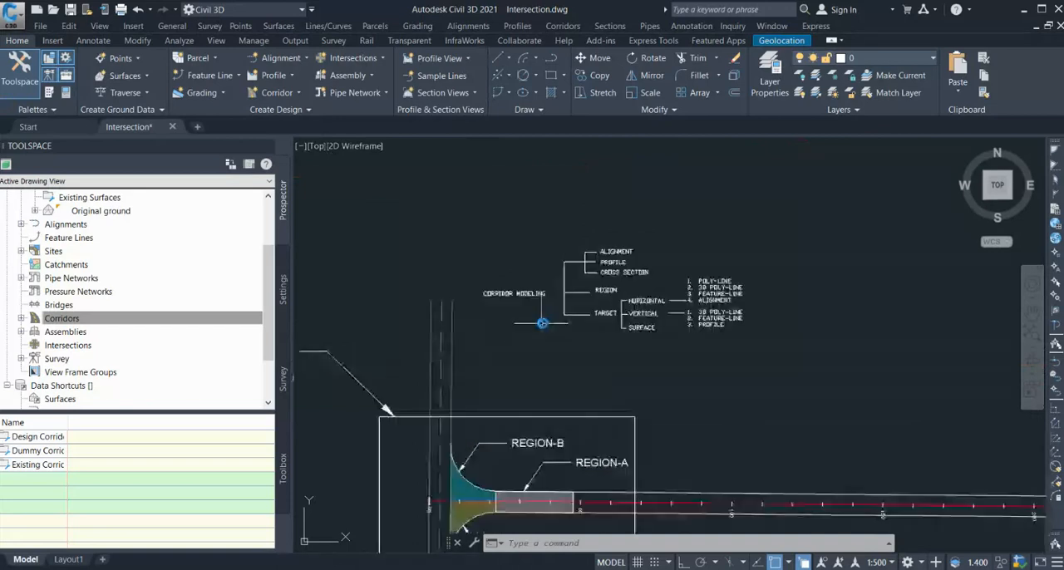
pyautogui.scroll(2, 544, 326)
pyautogui.scroll(-2, 594, 343)
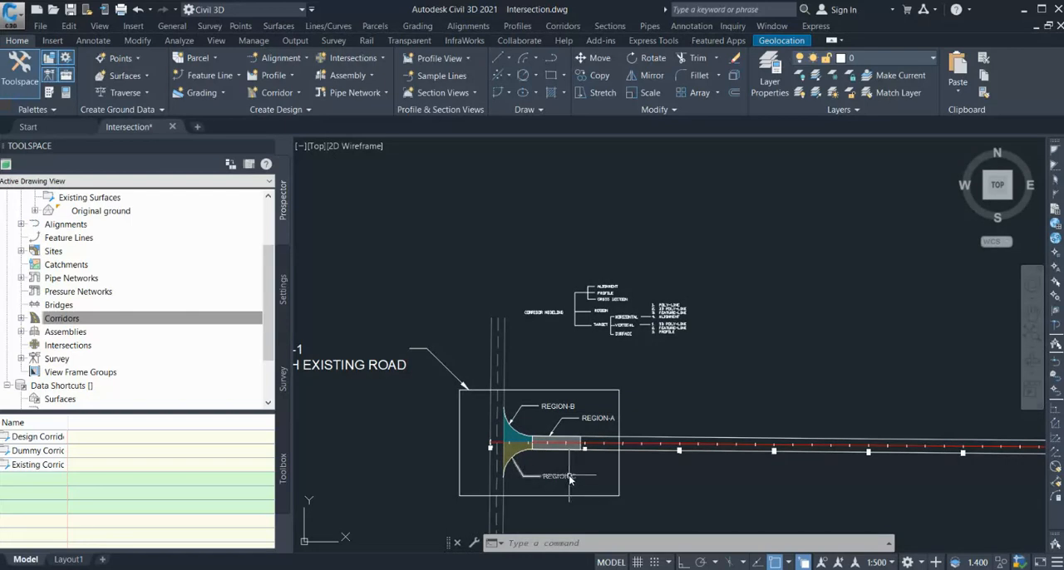
pyautogui.scroll(4, 529, 470)
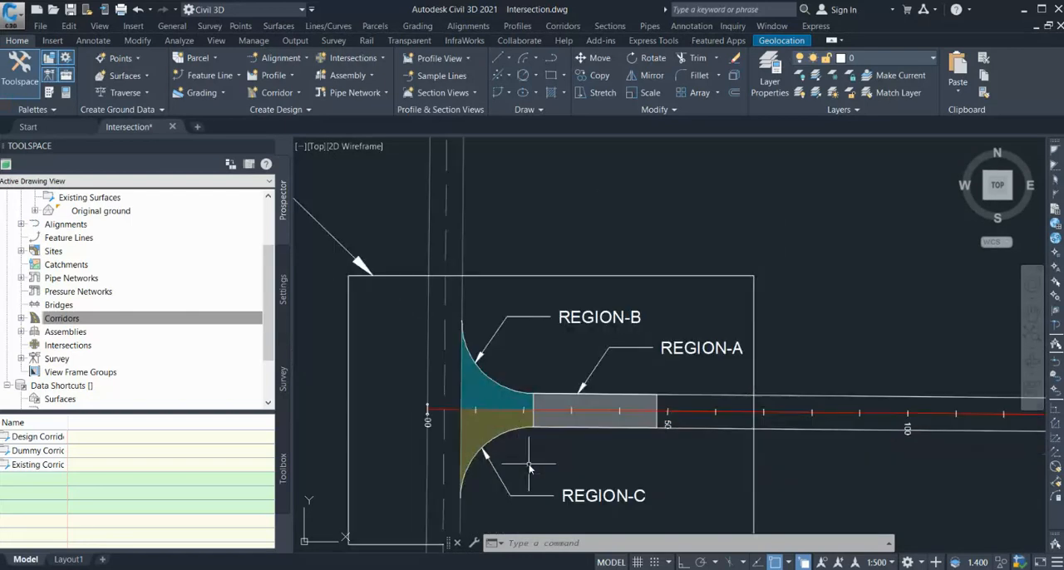
pyautogui.scroll(2, 475, 476)
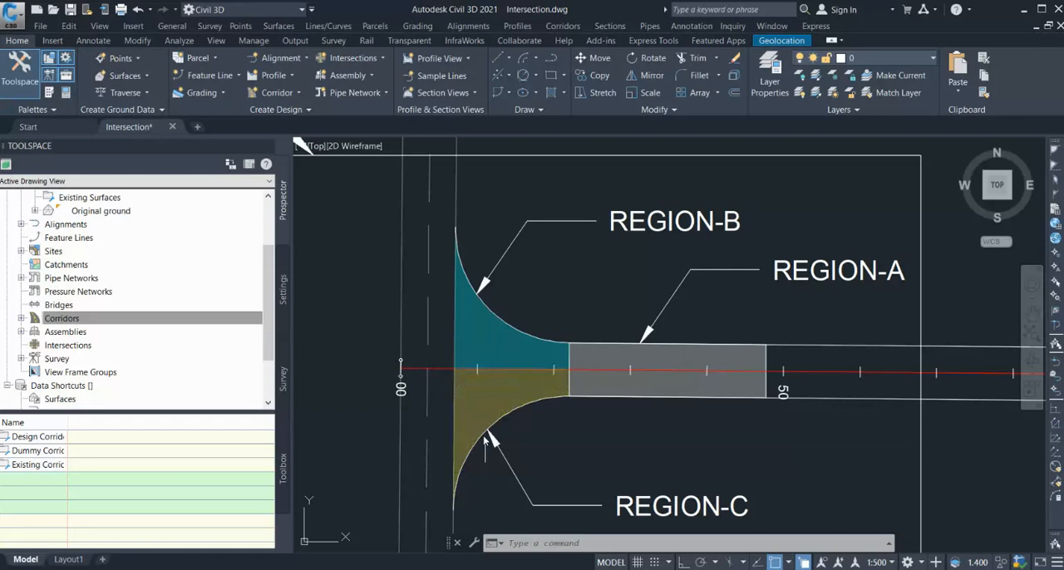
# Study the diagram's horizontal, vertical and surface target options against the curved edges of Regions B and C.
pyautogui.scroll(-2, 463, 452)
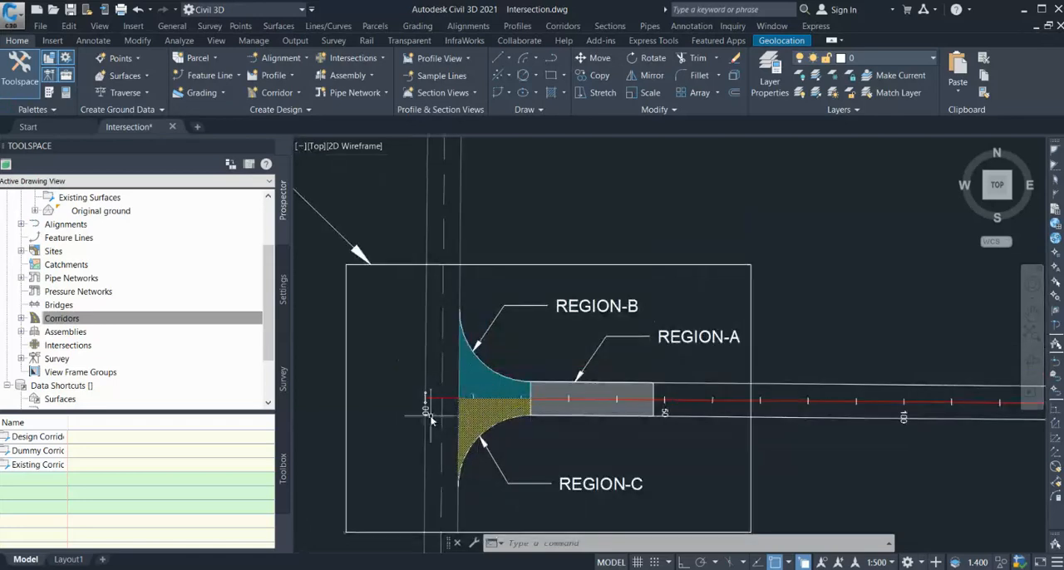
pyautogui.scroll(-3, 433, 410)
pyautogui.scroll(4, 544, 285)
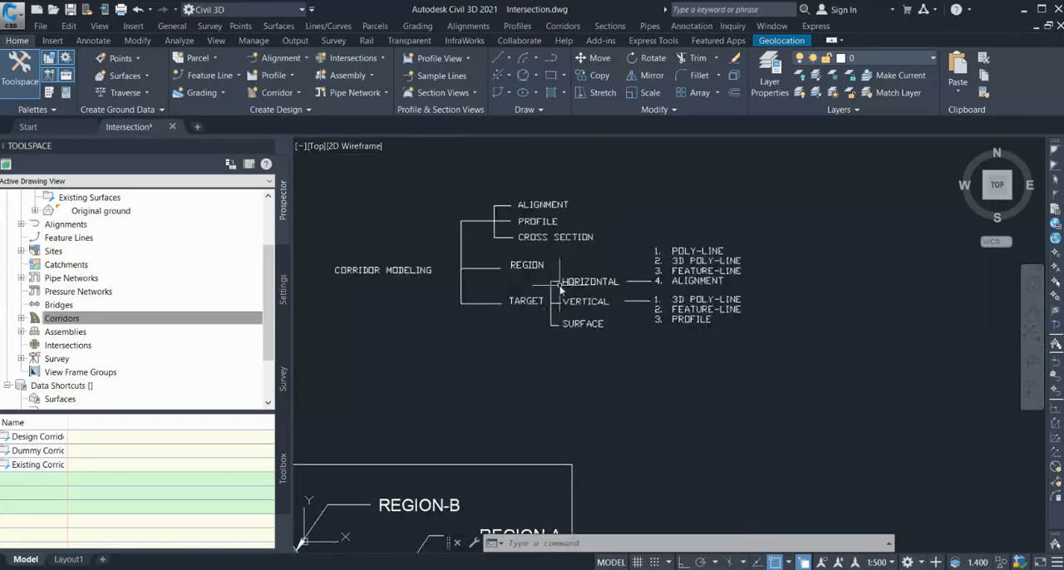
pyautogui.scroll(-2, 551, 330)
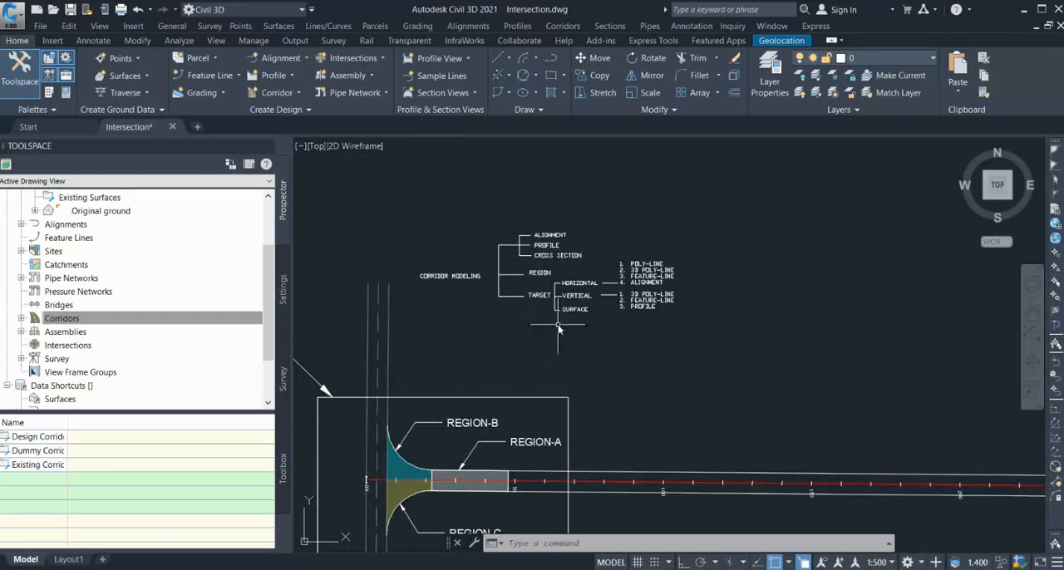
pyautogui.scroll(2, 600, 291)
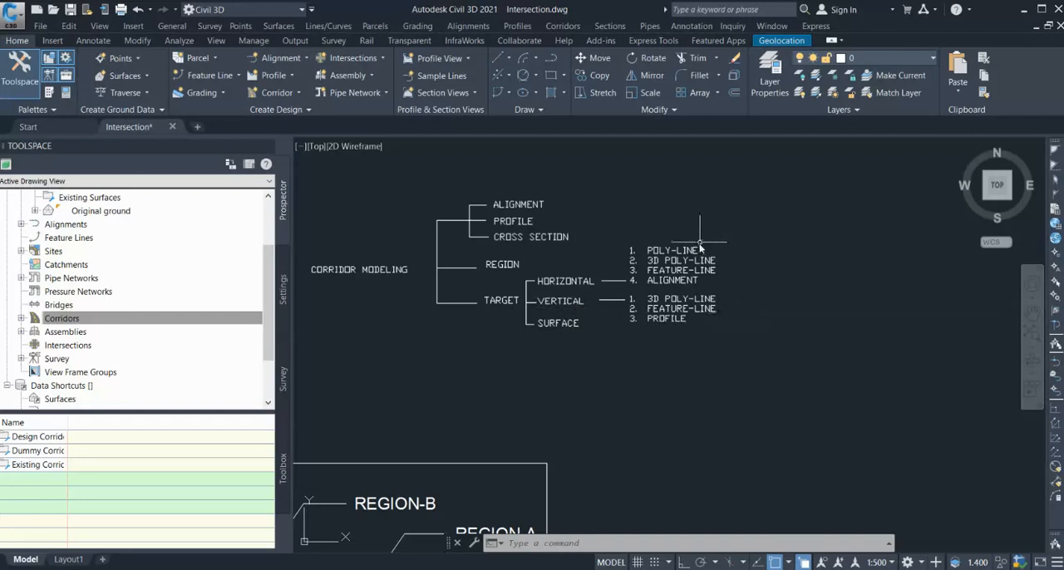
pyautogui.scroll(-2, 700, 241)
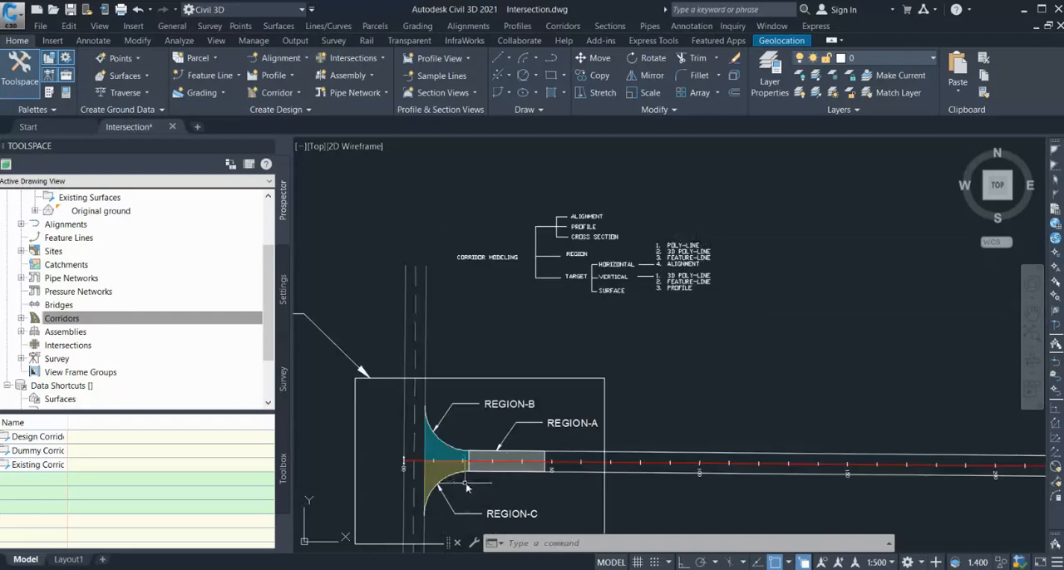
pyautogui.scroll(3, 497, 487)
pyautogui.scroll(-2, 493, 457)
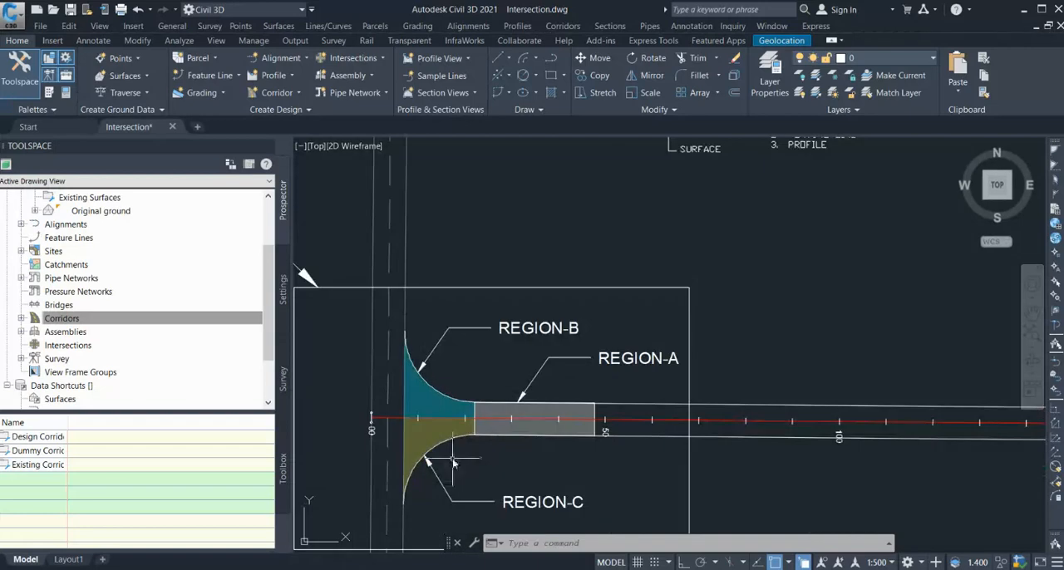
pyautogui.scroll(-2, 540, 471)
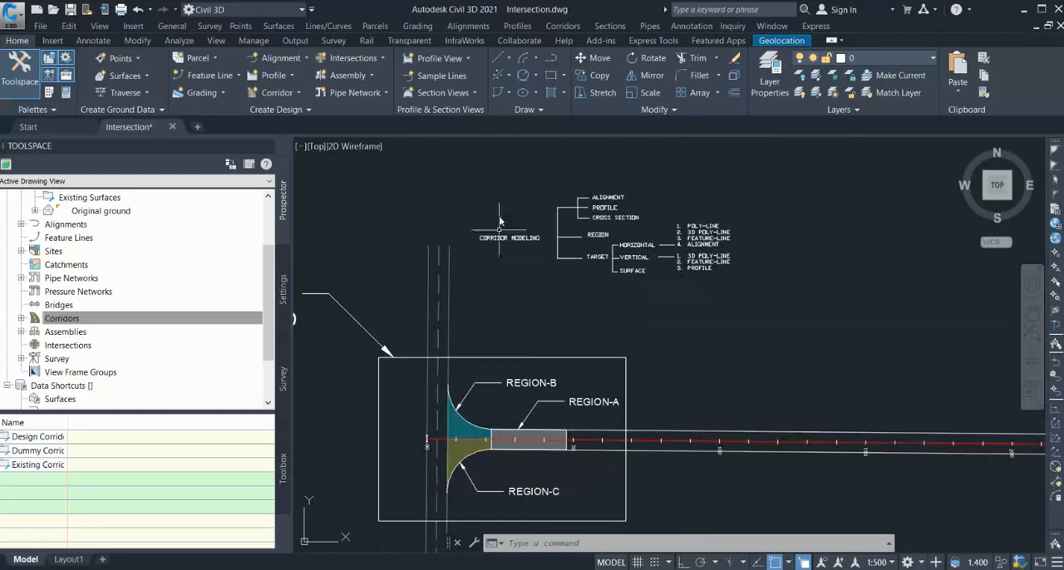
# Draw a rectangle about 28 by 16 units around Alignment, Profile and Cross Section in the corridor modeling diagram.
pyautogui.scroll(2, 611, 165)
pyautogui.scroll(2, 634, 198)
pyautogui.scroll(-2, 631, 241)
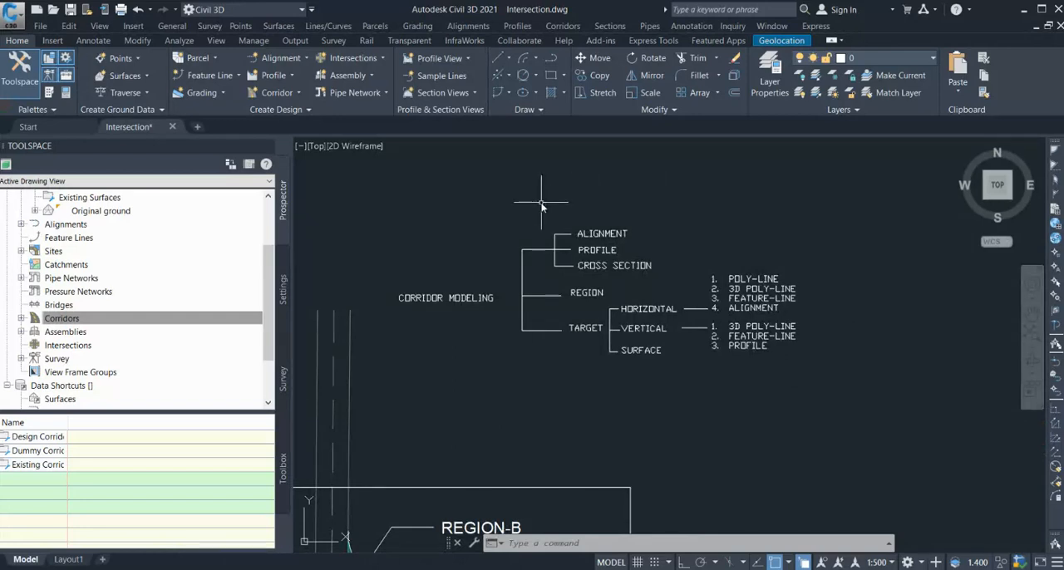
pyautogui.write('REC')
pyautogui.press('Return')
pyautogui.click(537, 201)
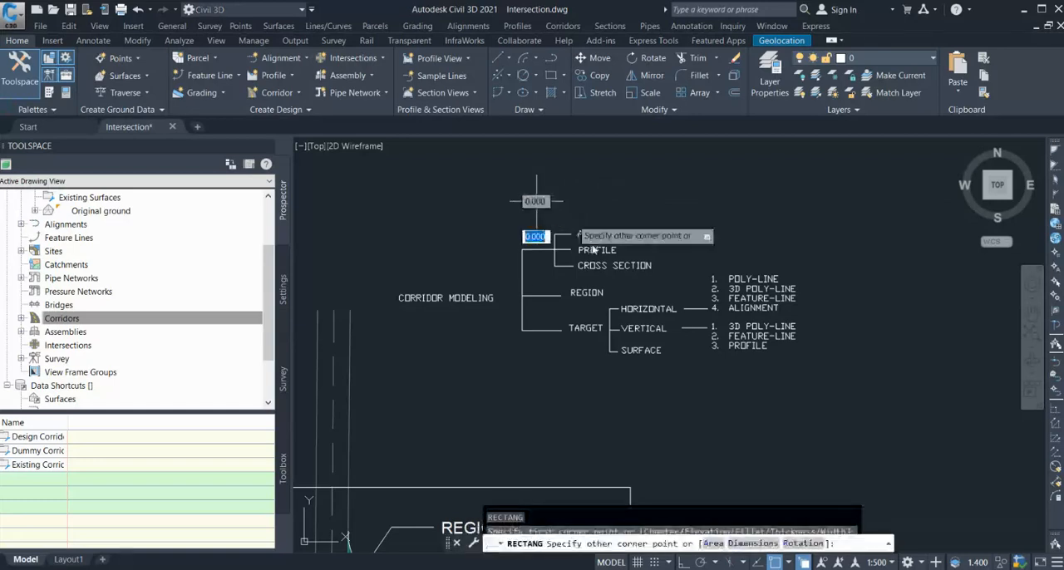
pyautogui.click(667, 281)
pyautogui.press('Escape')
# Compare the boxed Alignment, Profile and Cross Section items with the intersection's regions, ending at Region-A.
pyautogui.scroll(-4, 645, 285)
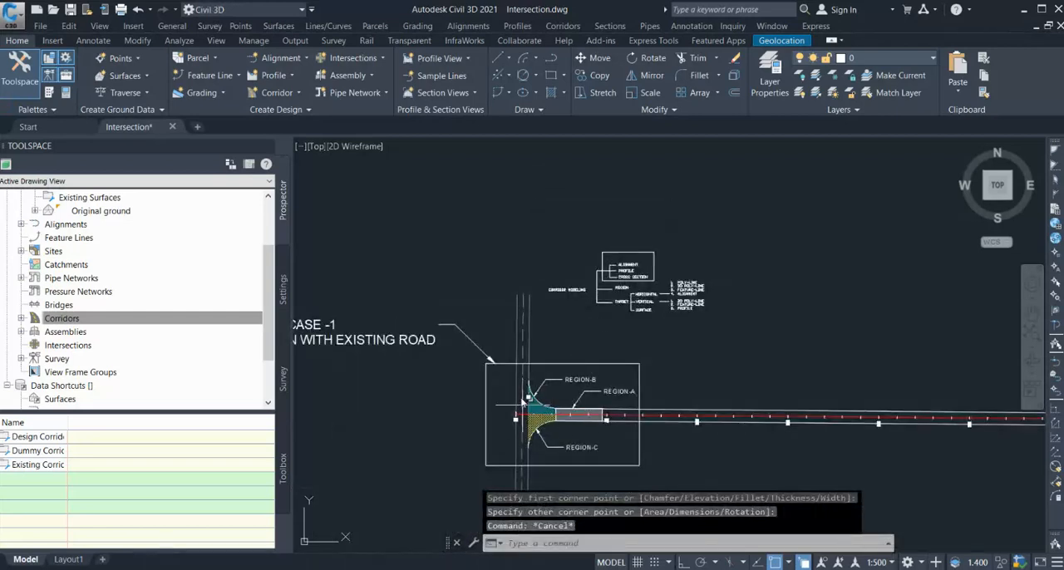
pyautogui.scroll(2, 561, 404)
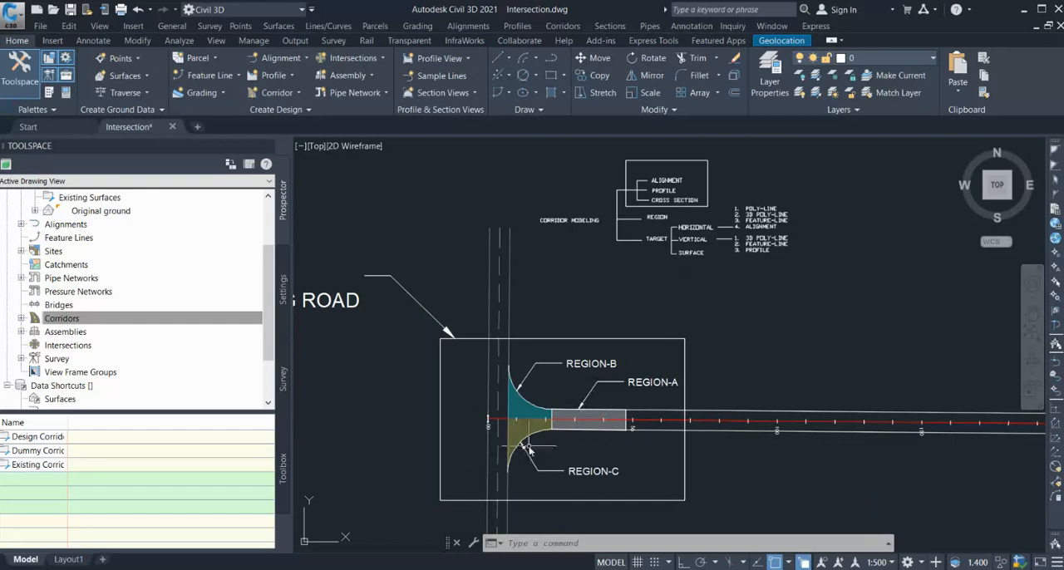
pyautogui.scroll(2, 529, 449)
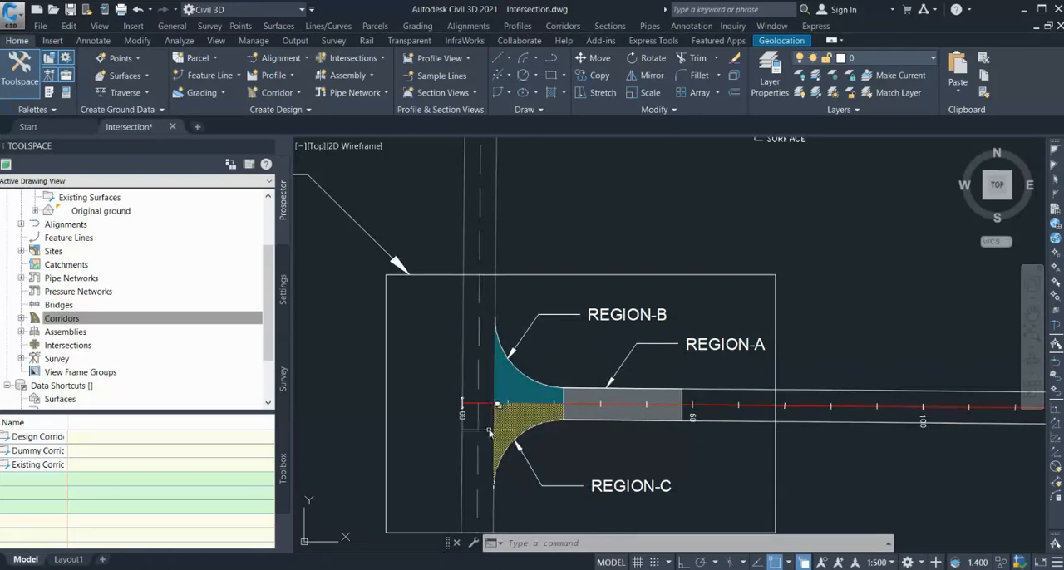
pyautogui.scroll(-2, 472, 455)
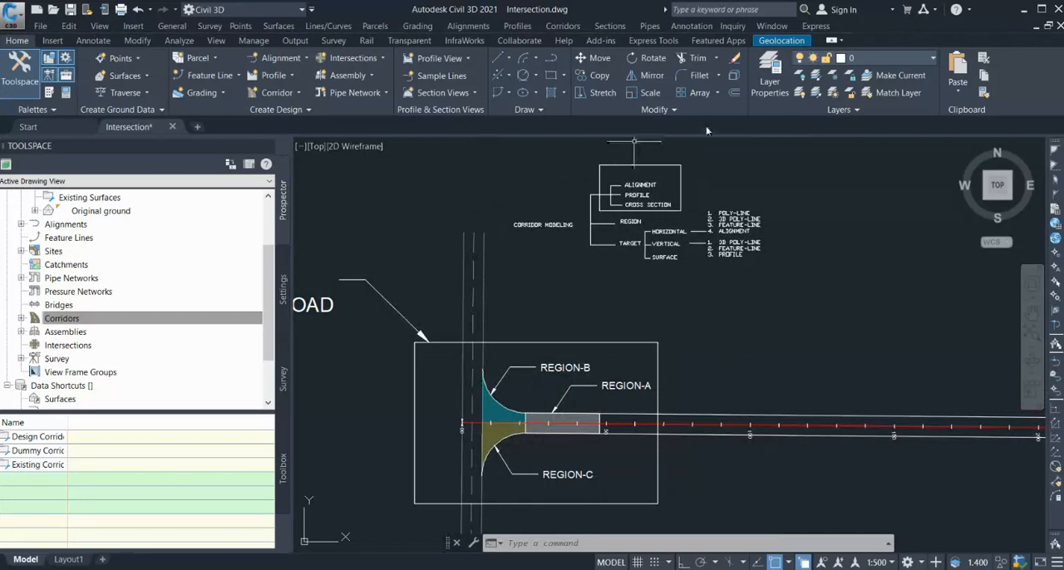
pyautogui.scroll(2, 515, 236)
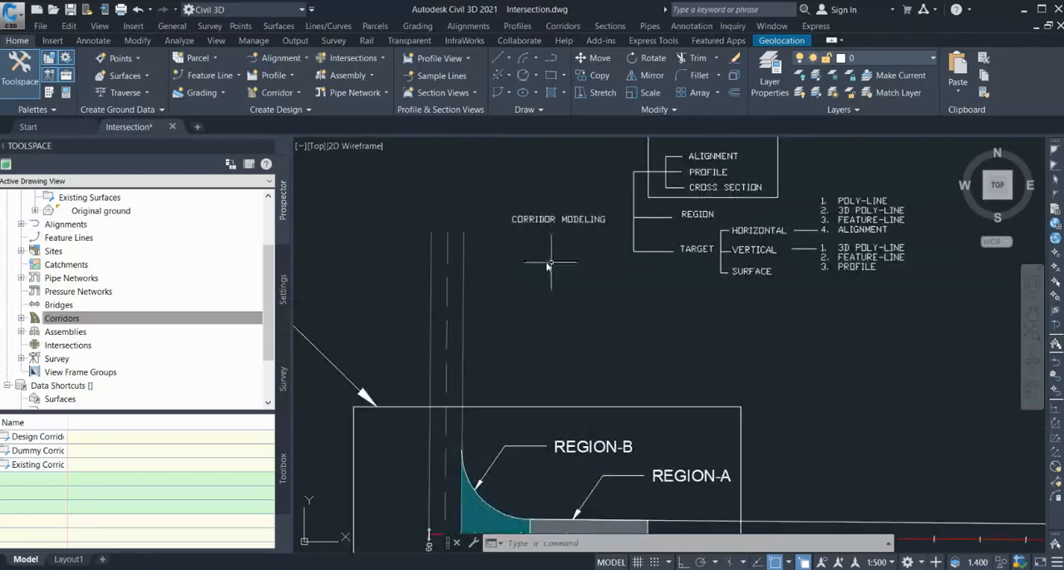
pyautogui.scroll(-2, 549, 265)
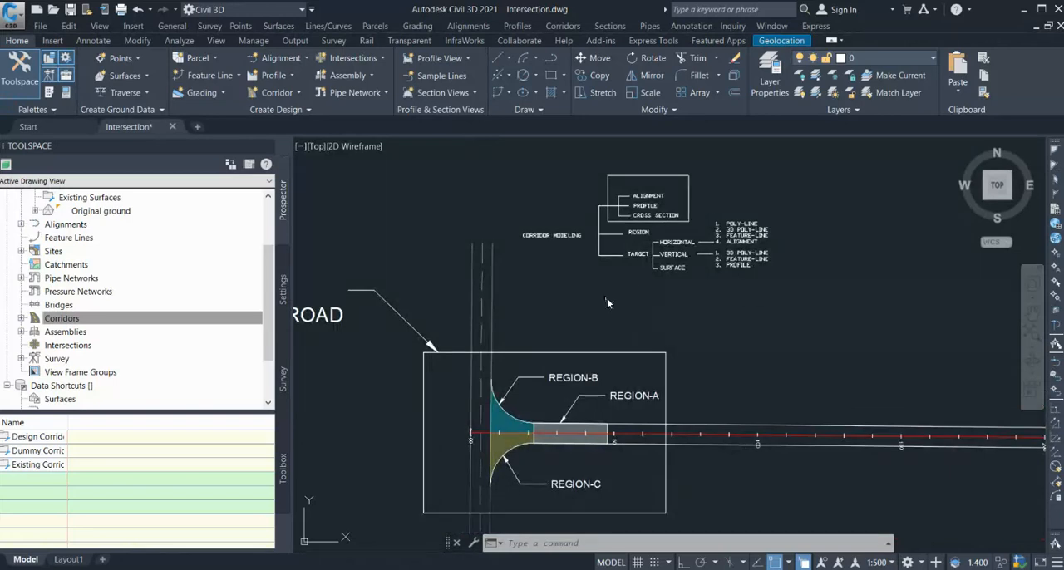
pyautogui.scroll(4, 657, 183)
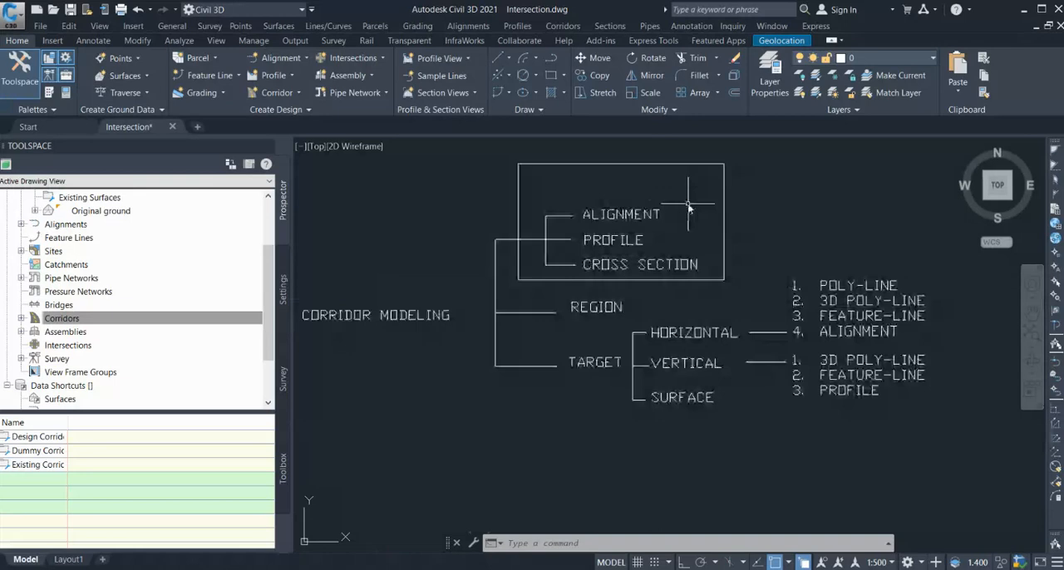
pyautogui.scroll(-2, 604, 187)
pyautogui.scroll(-3, 604, 187)
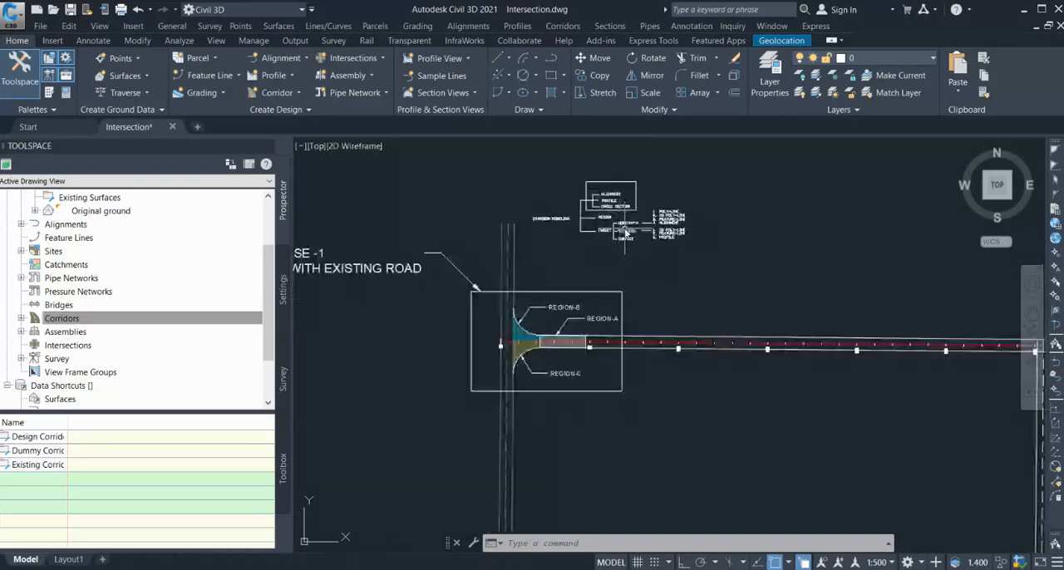
pyautogui.scroll(2, 532, 316)
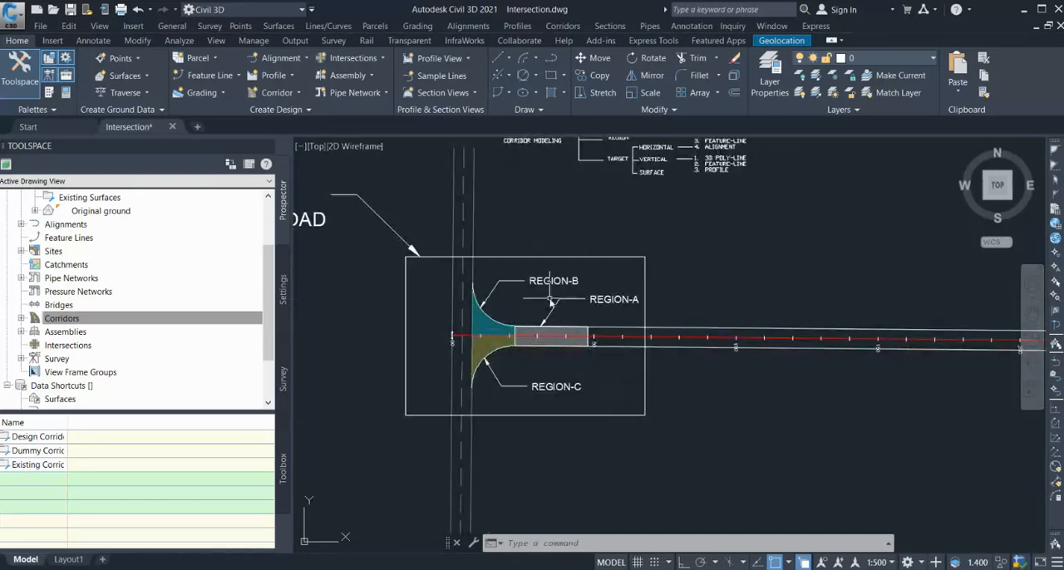
pyautogui.scroll(4, 577, 332)
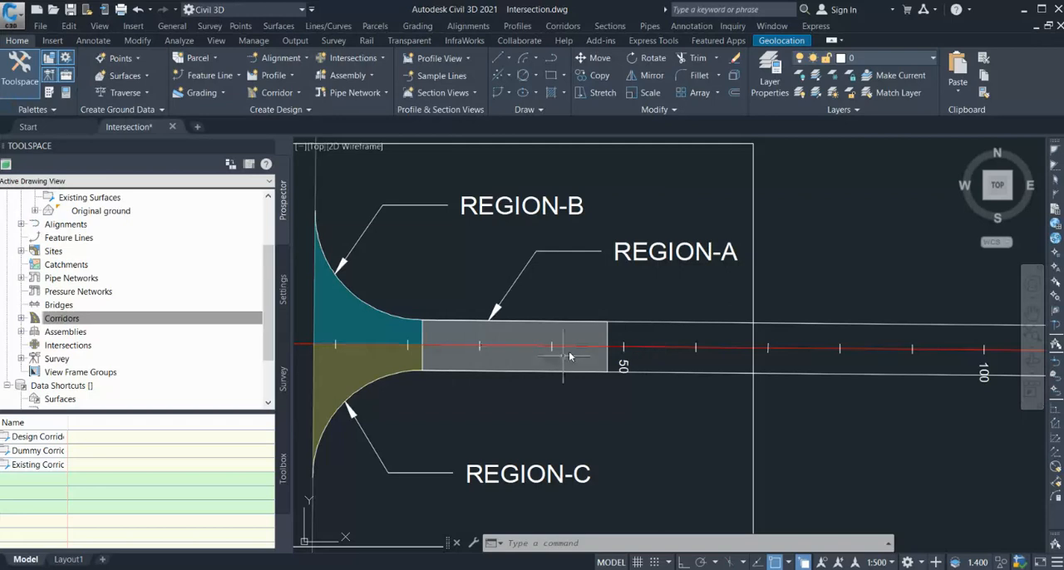
# Review the overall road layout and its profile views, and inspect the extents of Region-A along the design road.
pyautogui.scroll(-2, 565, 361)
pyautogui.scroll(-12, 532, 377)
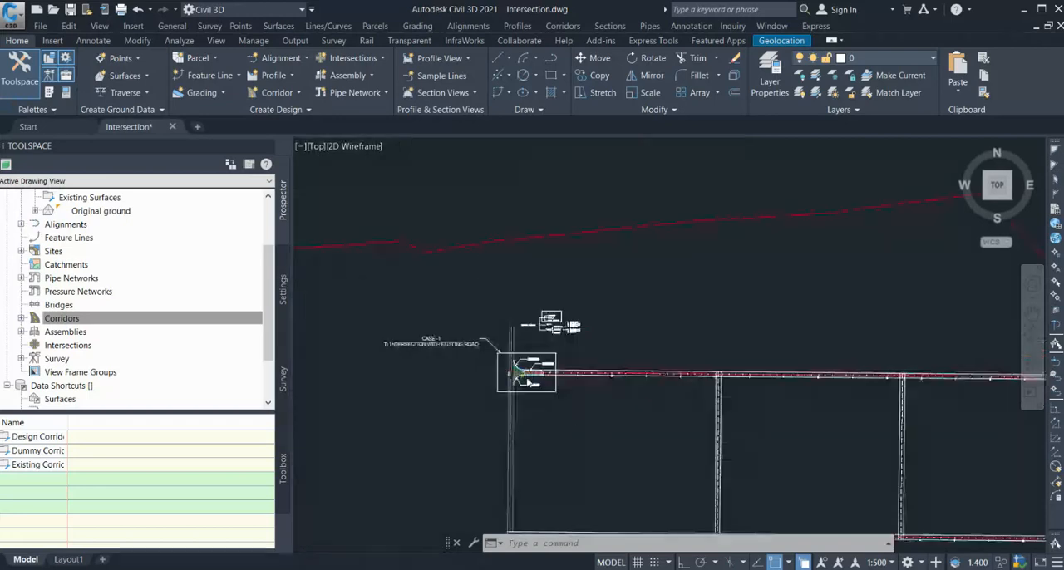
pyautogui.scroll(8, 956, 354)
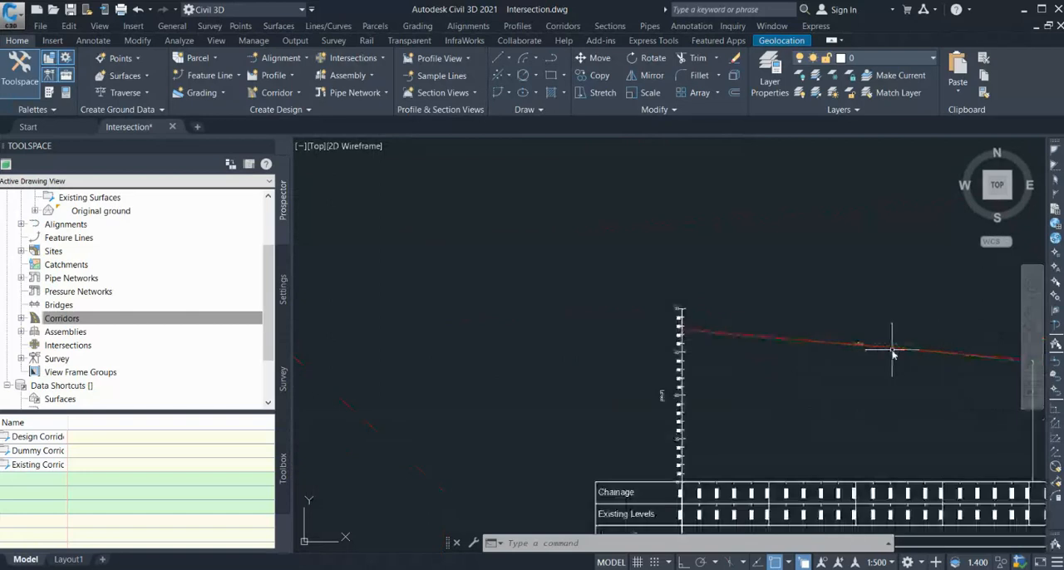
pyautogui.scroll(-6, 878, 357)
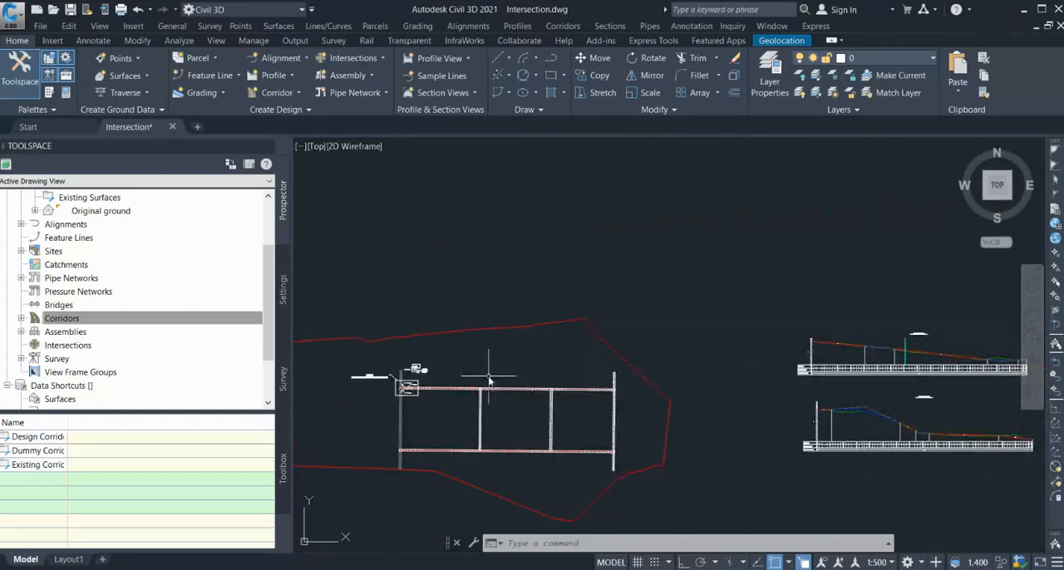
pyautogui.scroll(8, 410, 414)
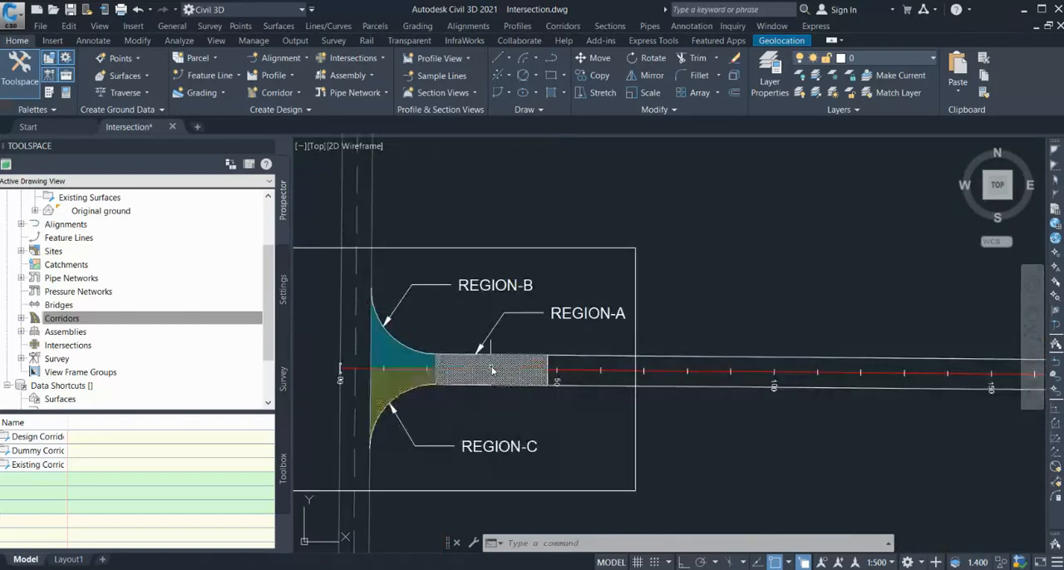
pyautogui.scroll(4, 375, 387)
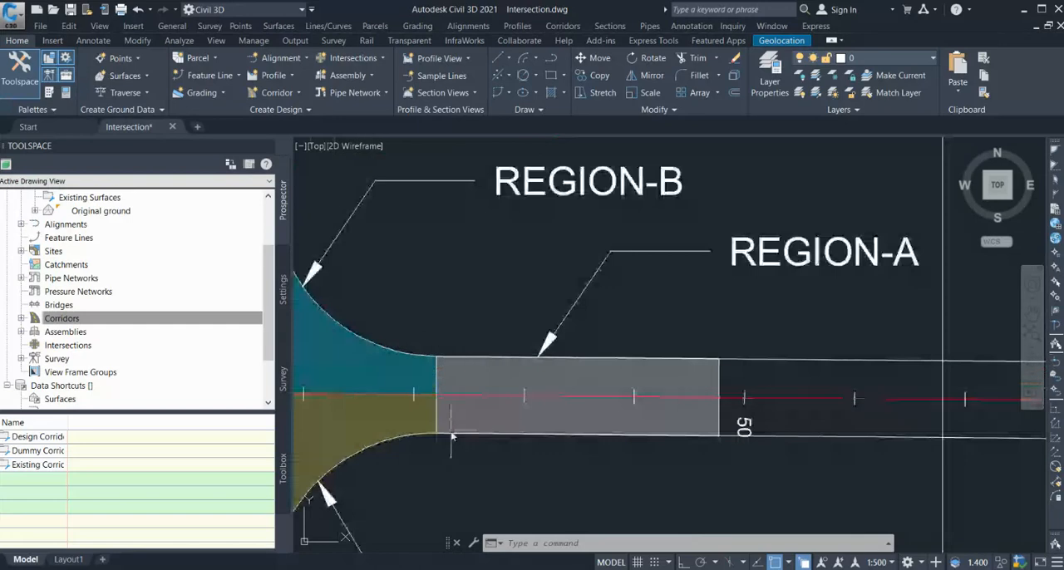
pyautogui.scroll(-4, 451, 415)
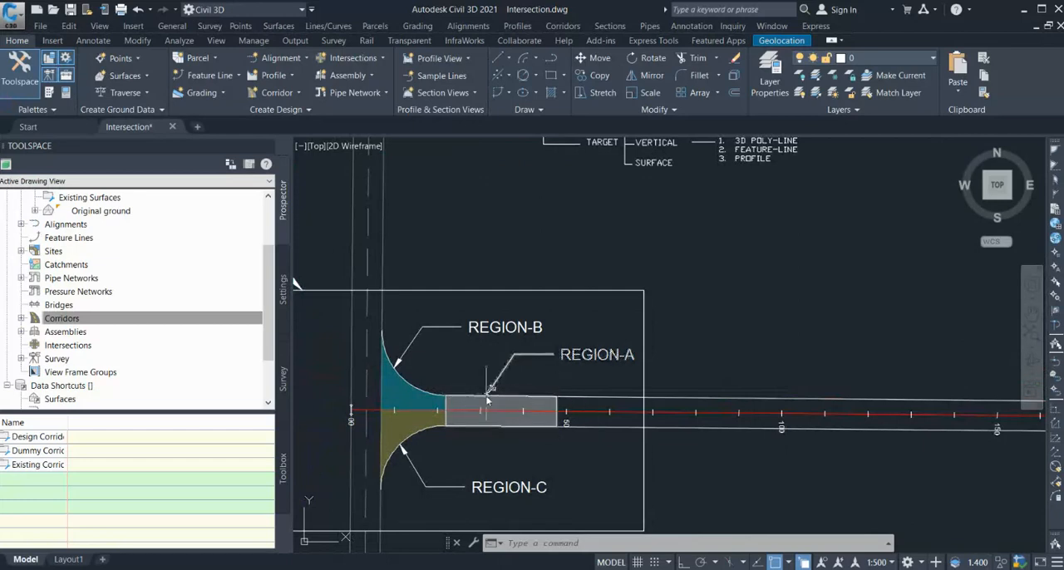
pyautogui.scroll(-2, 463, 414)
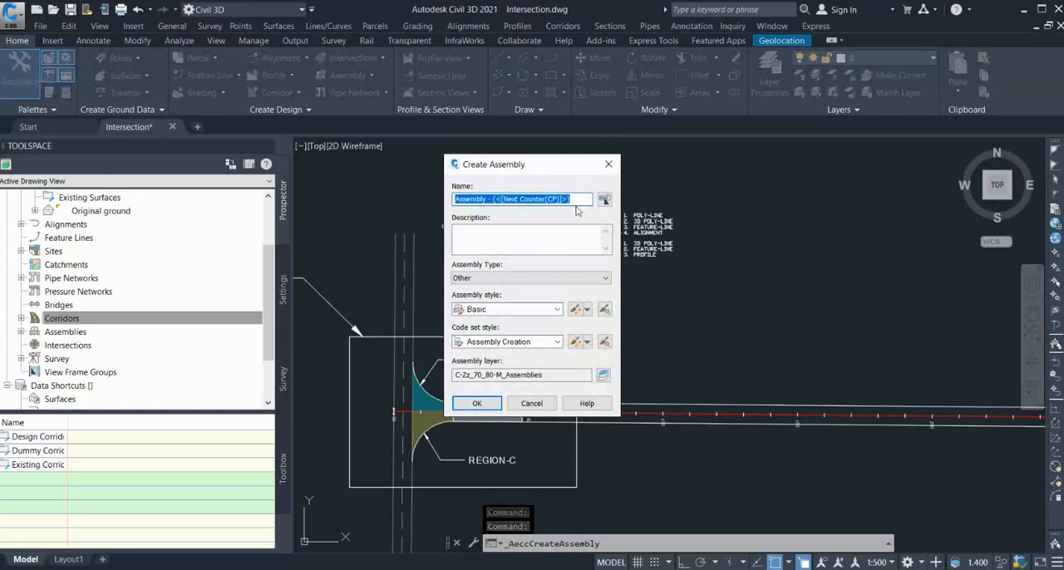
# Create an assembly named ROAD-A and place its baseline in the empty area beside the corridor modeling diagram.
pyautogui.write('ROAD-A')
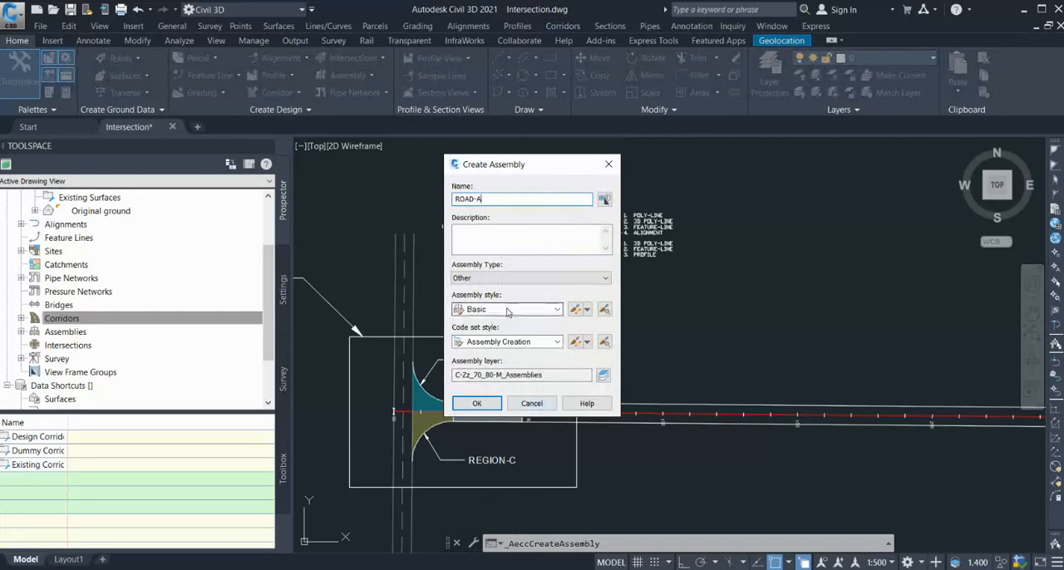
pyautogui.click(477, 403)
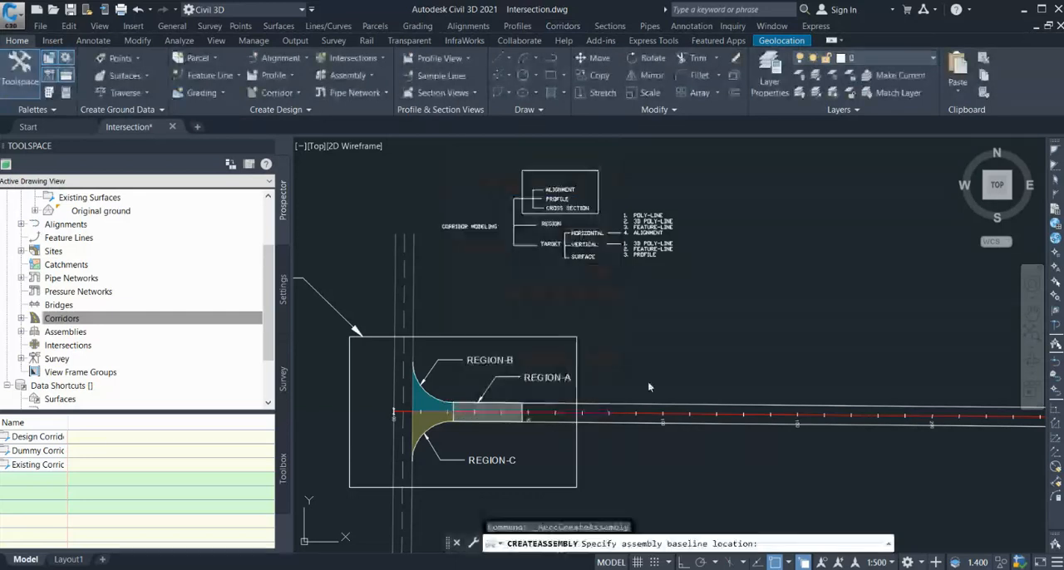
pyautogui.click(803, 216)
pyautogui.scroll(-5, 632, 224)
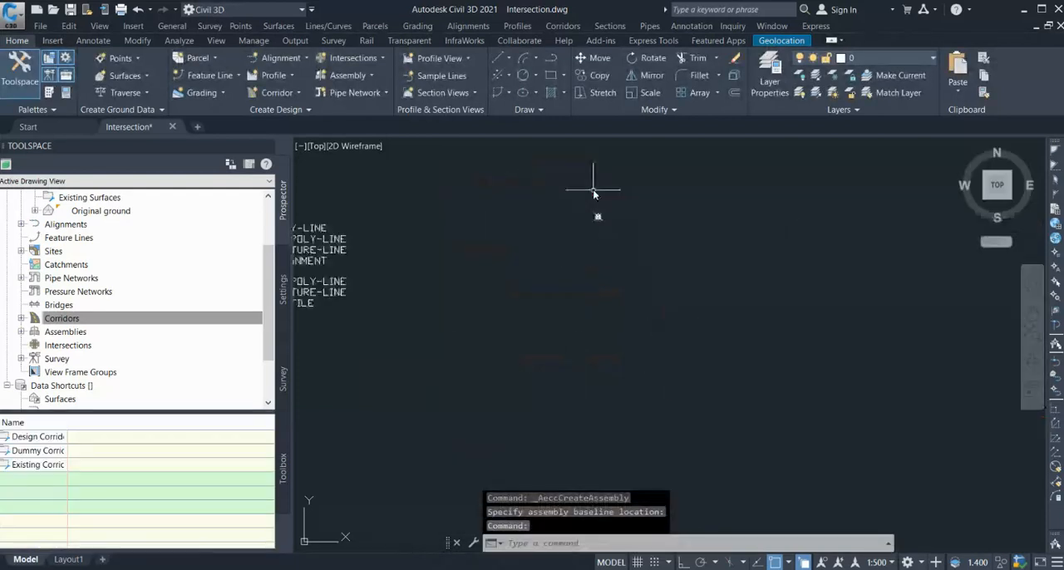
pyautogui.scroll(5, 570, 327)
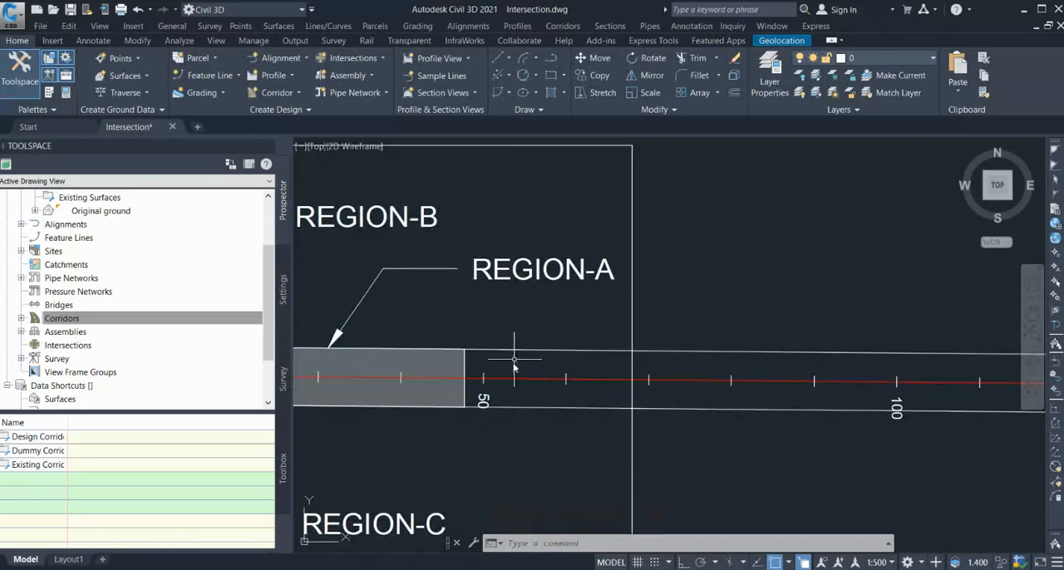
pyautogui.scroll(-4, 453, 414)
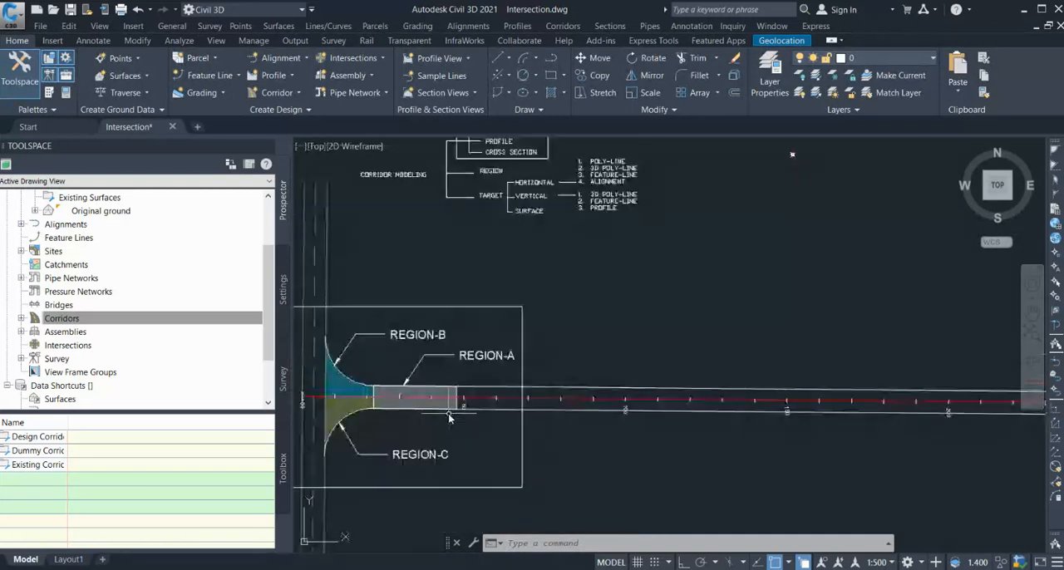
# Attach a LaneSuperelevationAOR lane to each side of the ROAD-A assembly baseline.
pyautogui.scroll(6, 511, 158)
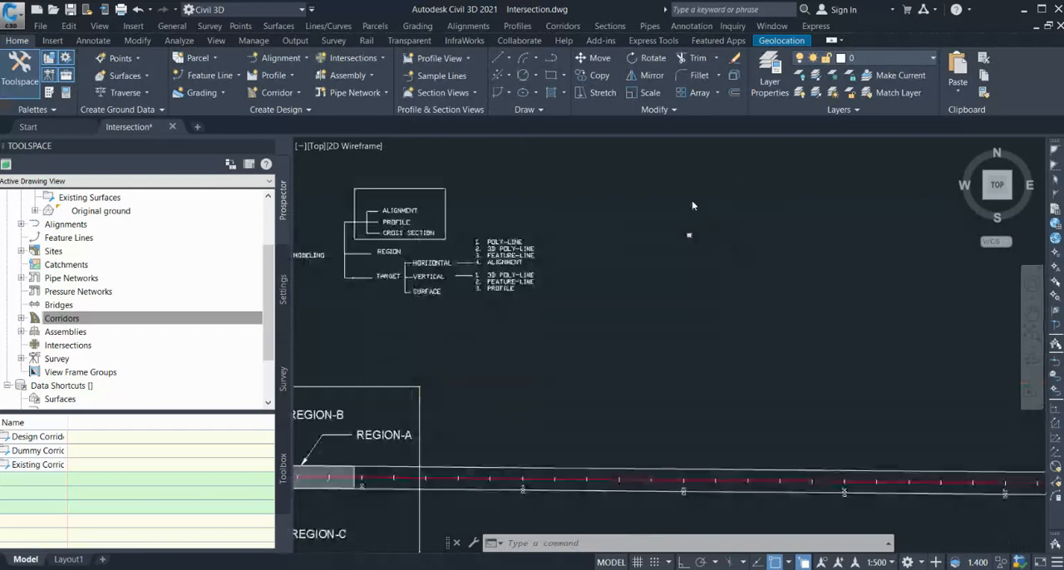
pyautogui.click(50, 94)
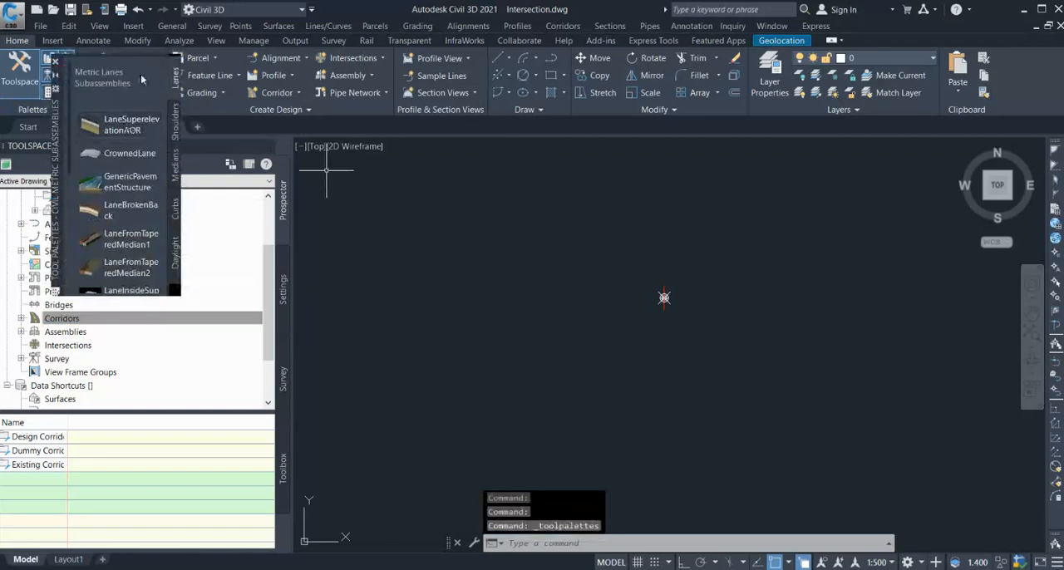
pyautogui.click(125, 127)
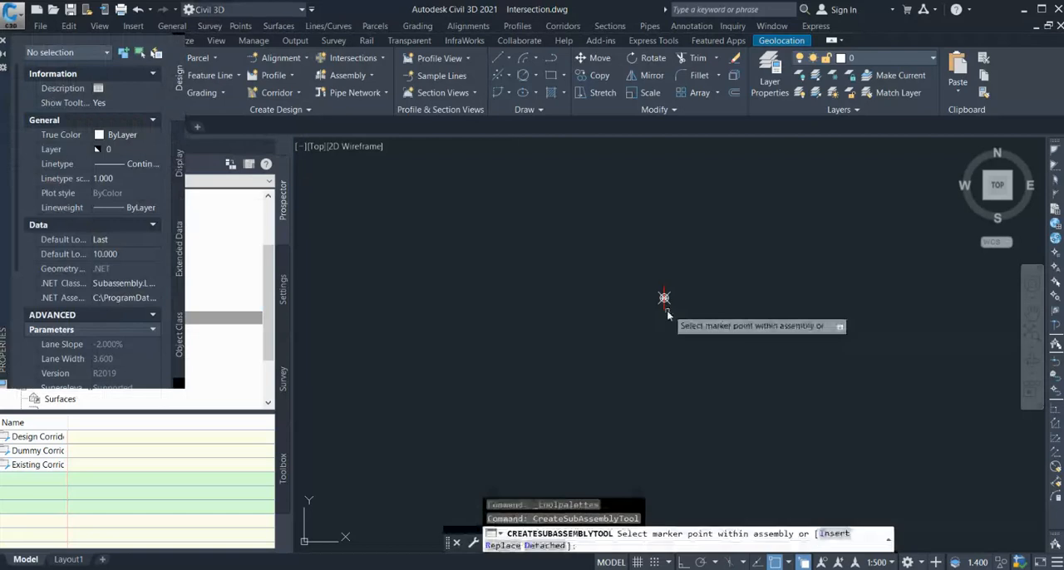
pyautogui.click(652, 287)
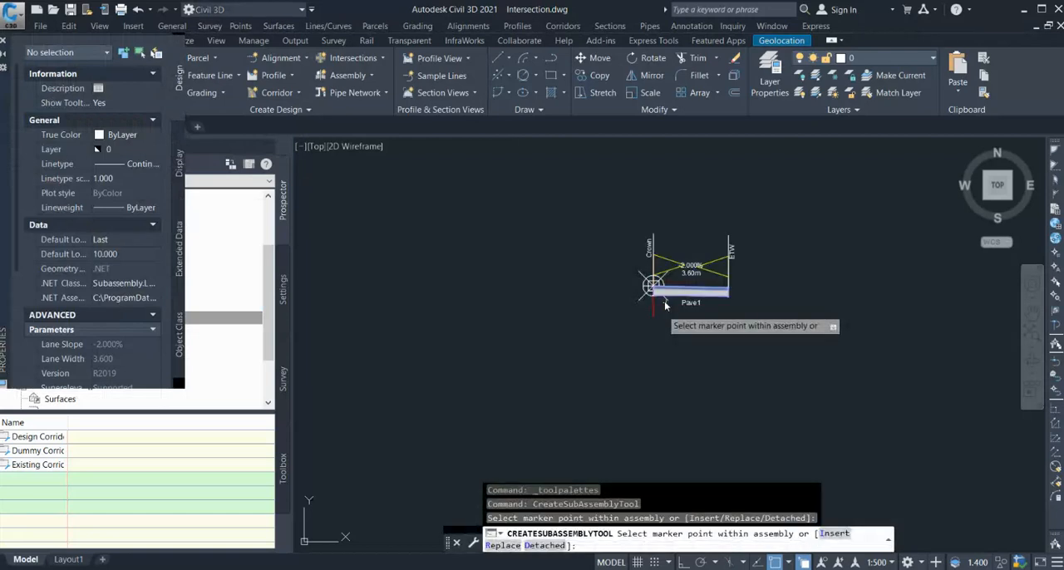
pyautogui.click(646, 291)
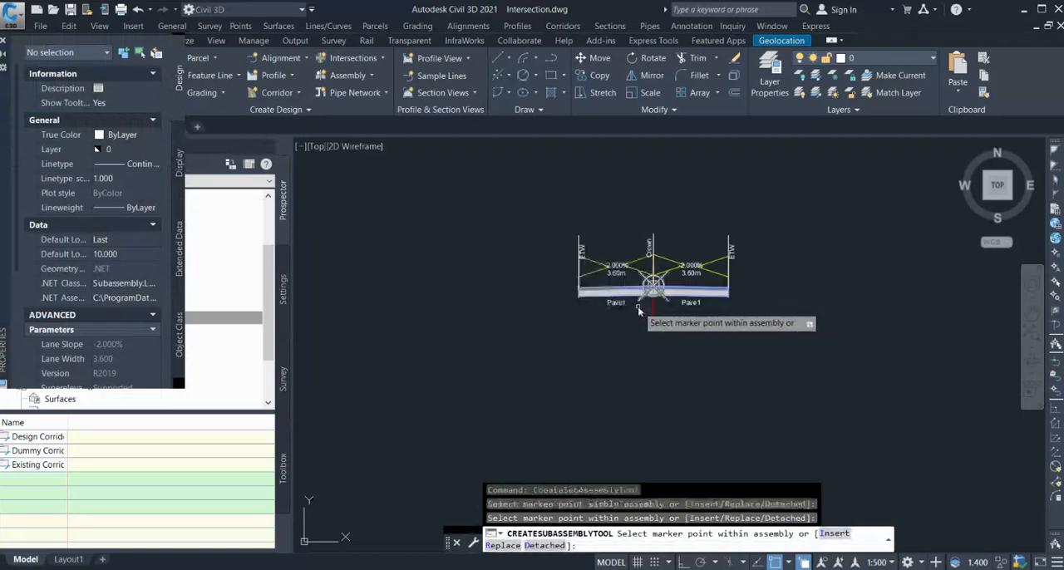
pyautogui.press('Escape')
pyautogui.press('Escape')
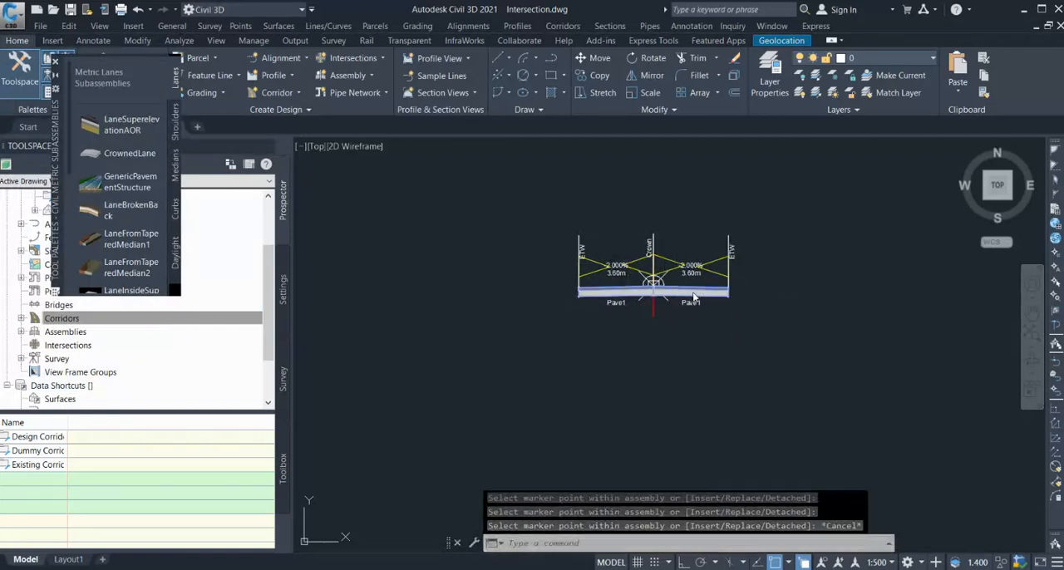
# Set the width of both lane subassemblies to 3.5 m in their properties.
pyautogui.click(638, 298)
pyautogui.click(615, 295)
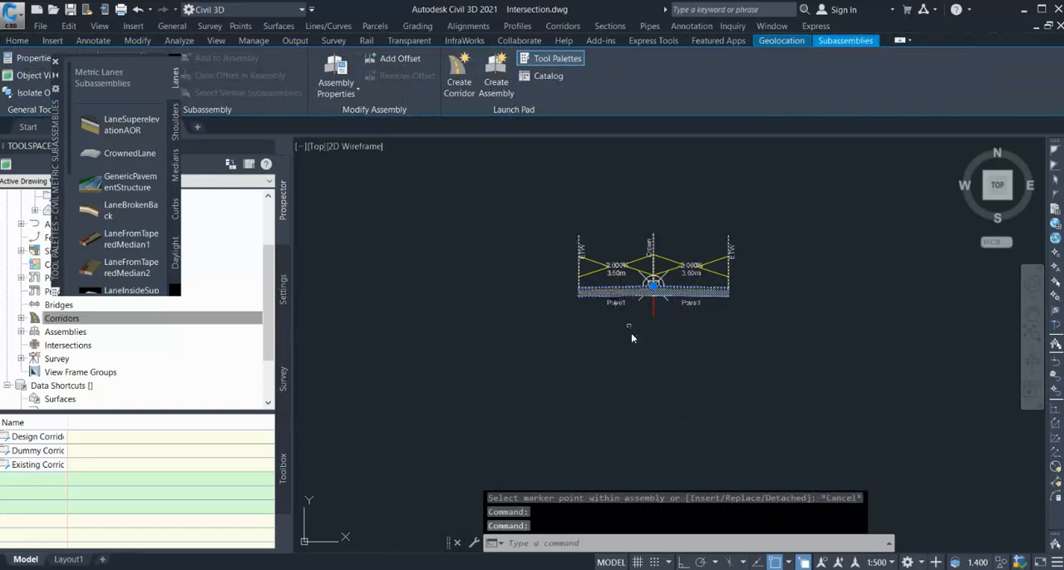
pyautogui.press('Escape')
pyautogui.click(670, 306)
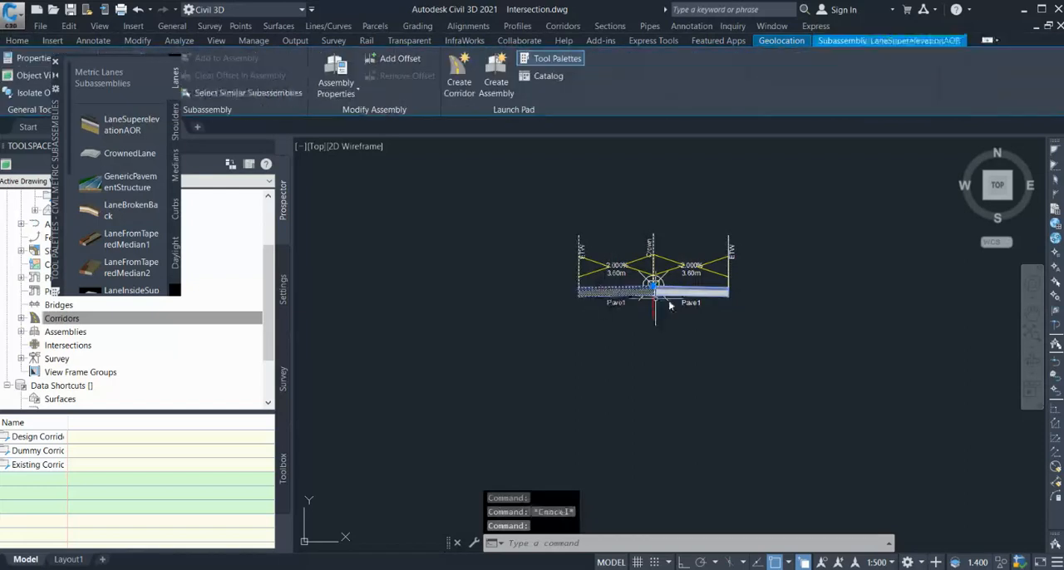
pyautogui.click(676, 291)
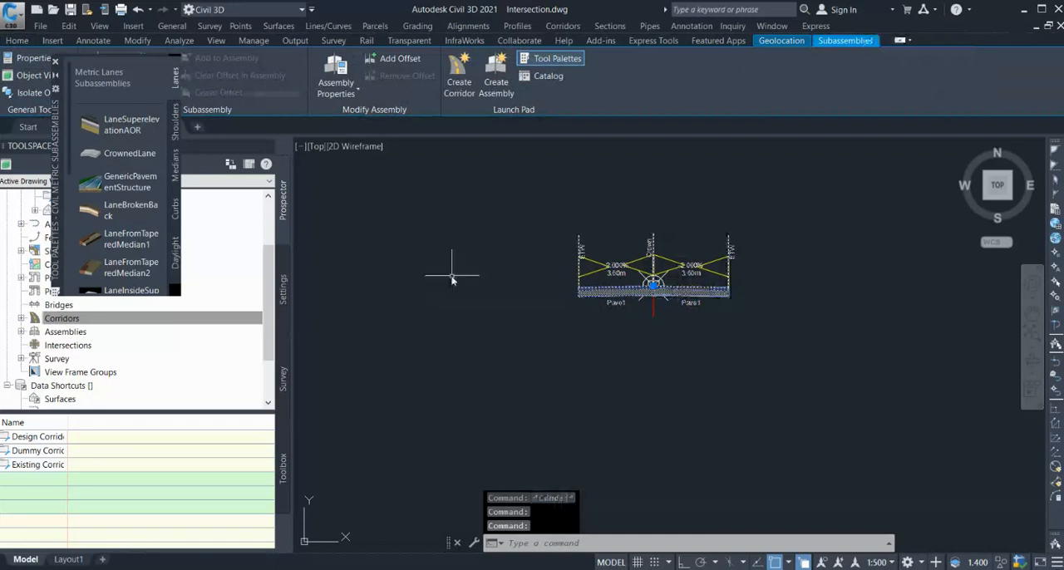
pyautogui.write('CH')
pyautogui.press('Return')
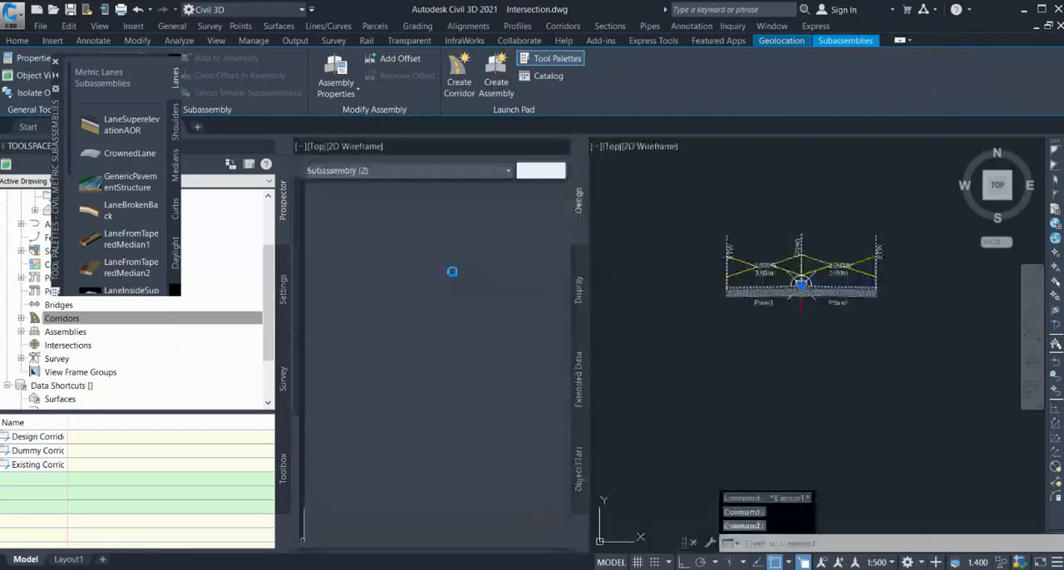
pyautogui.scroll(-5, 488, 437)
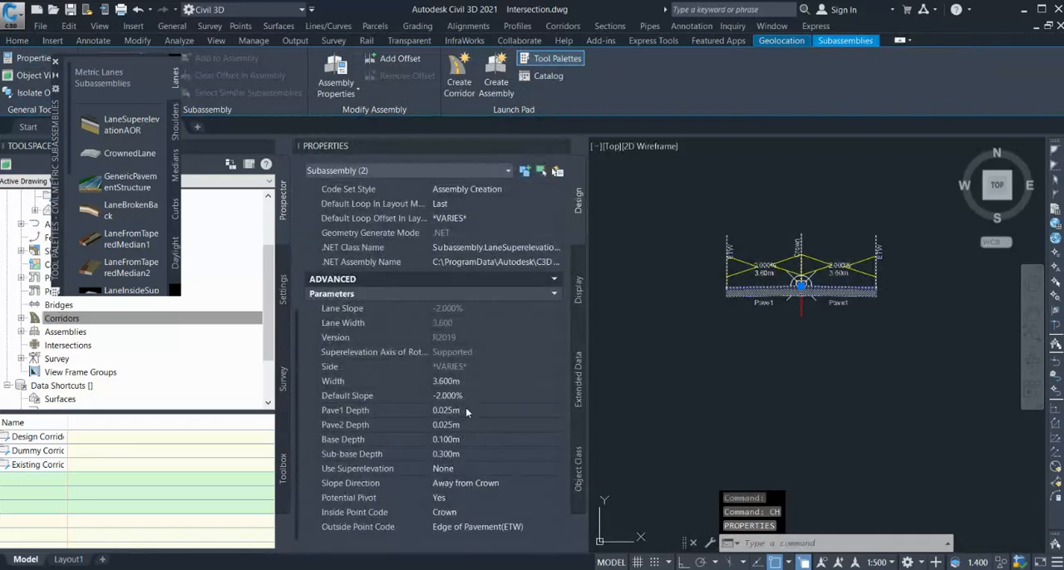
pyautogui.click(463, 382)
pyautogui.write('3.5')
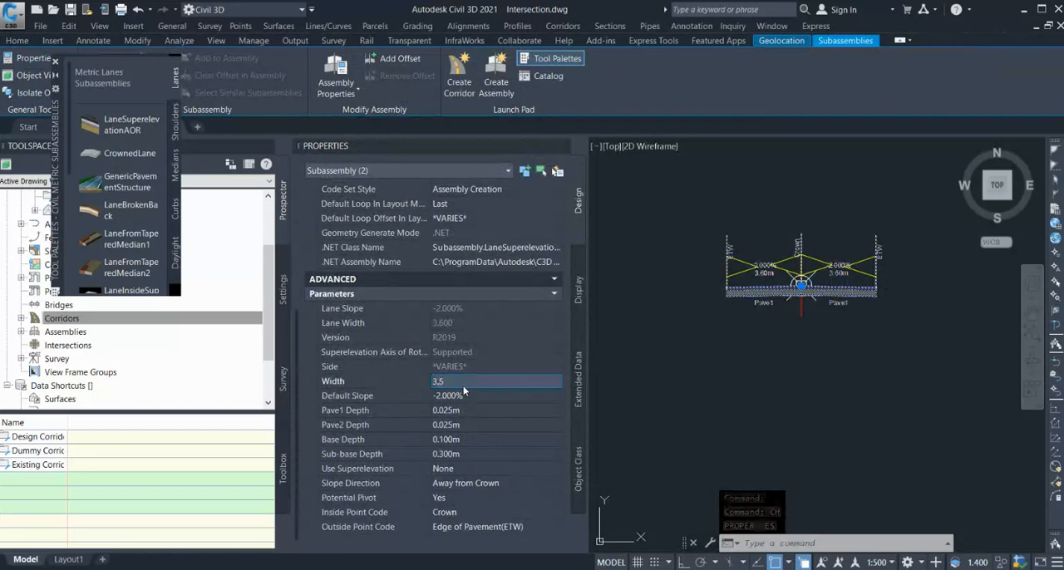
pyautogui.press('Tab')
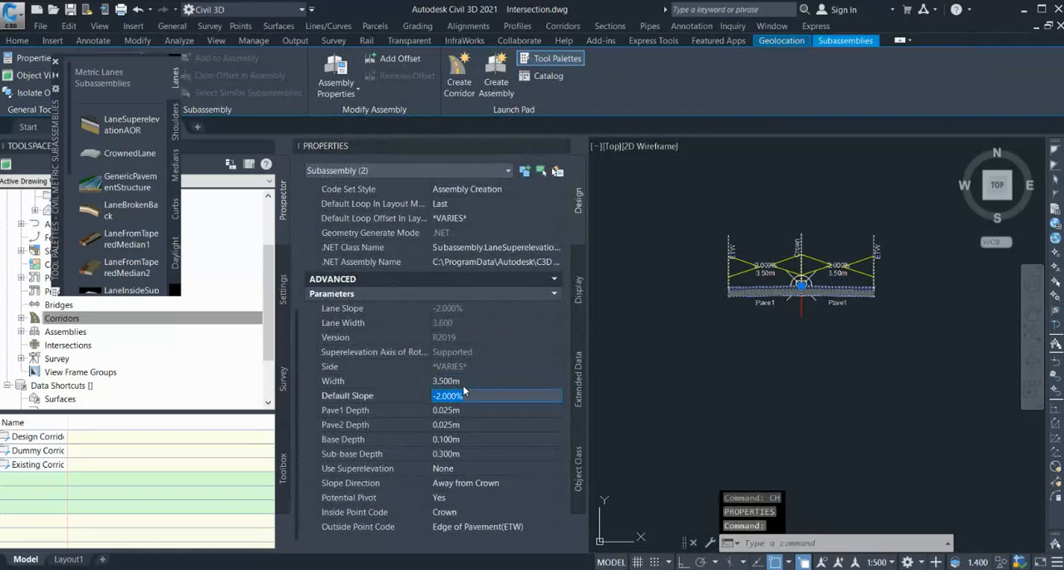
# Set the default slope of both lanes to -2.5% and close their properties.
pyautogui.write('-2.5')
pyautogui.press('Tab')
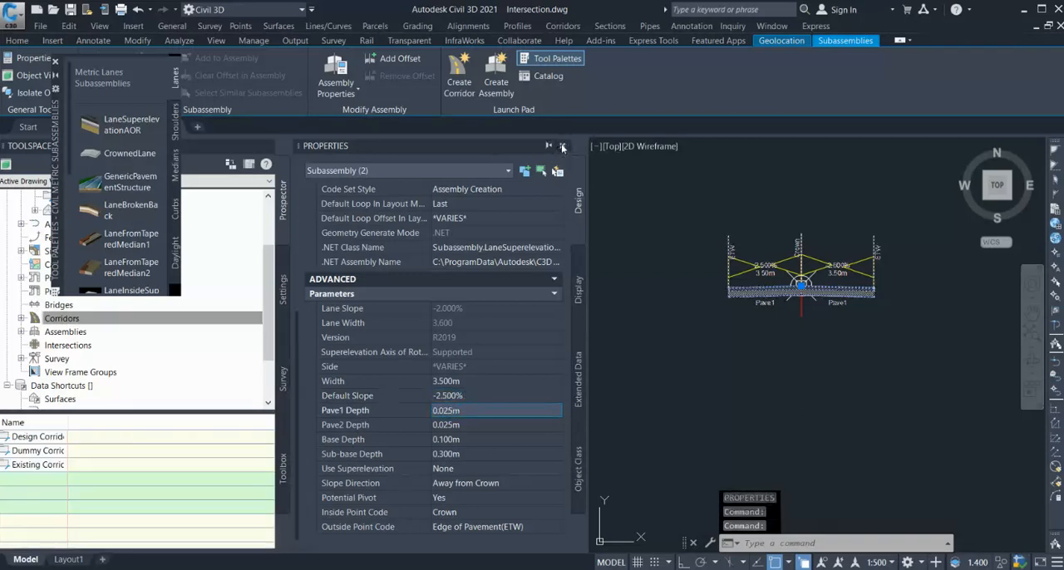
pyautogui.click(561, 147)
# Start a new corridor and name it ROAD-A.
pyautogui.scroll(-5, 563, 360)
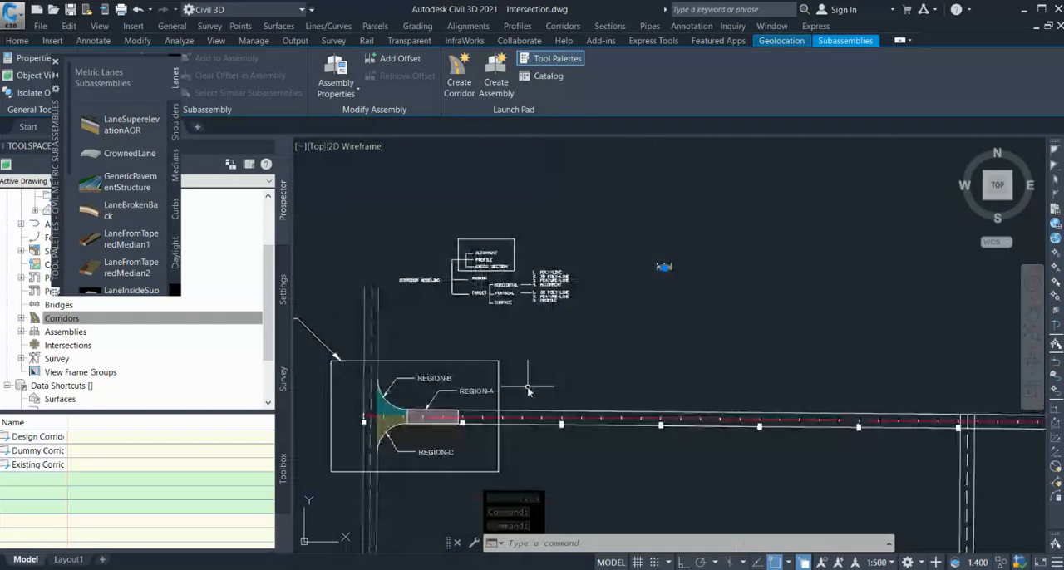
pyautogui.scroll(2, 422, 434)
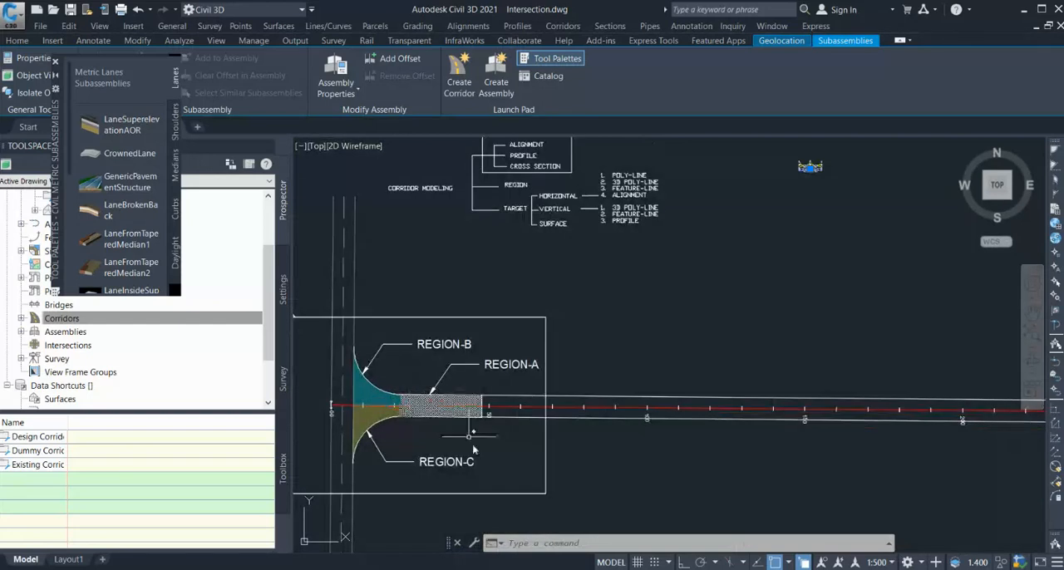
pyautogui.press('Escape')
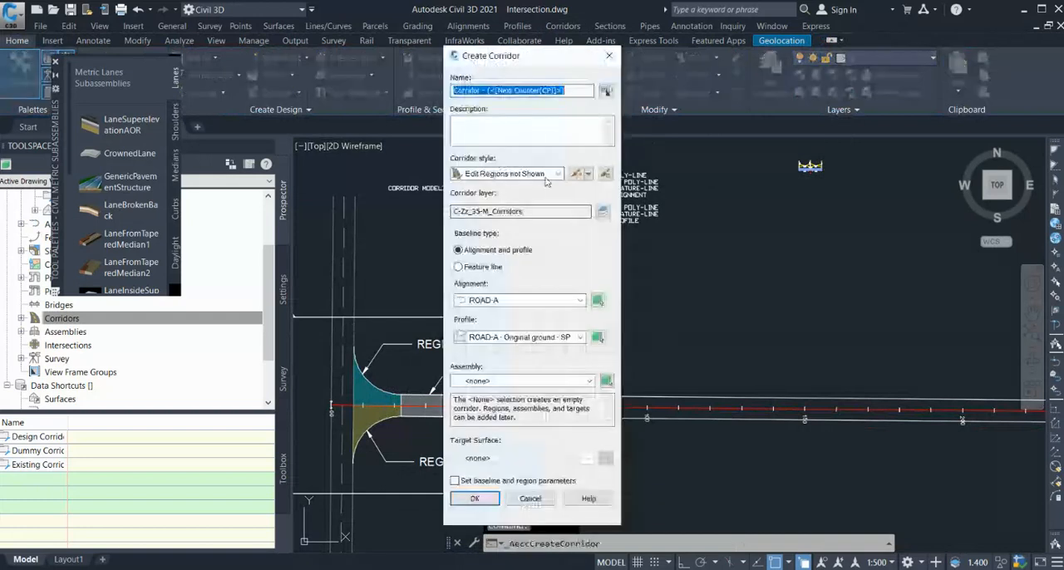
pyautogui.write('R')
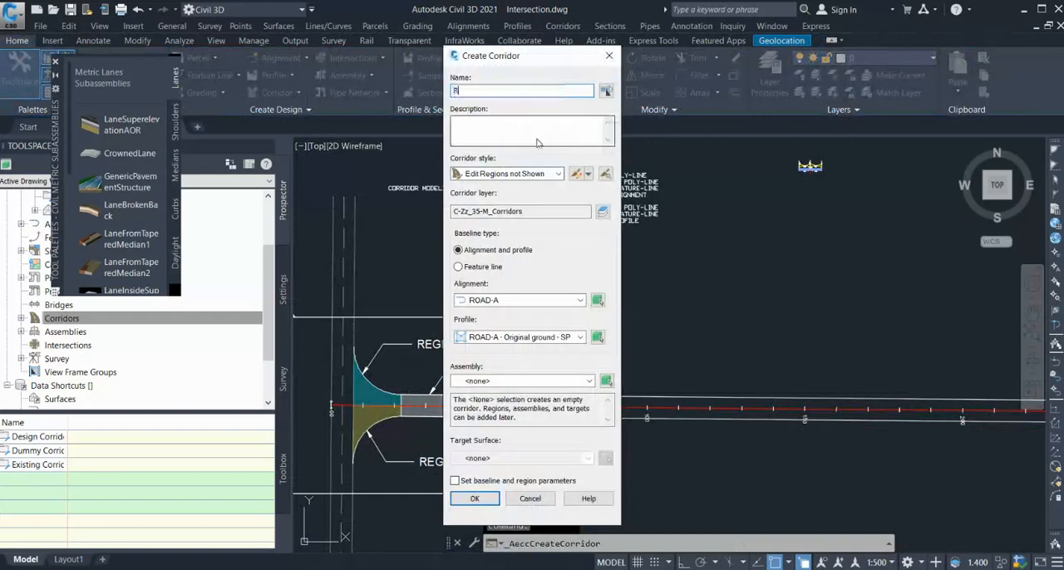
pyautogui.write('OAD-A')
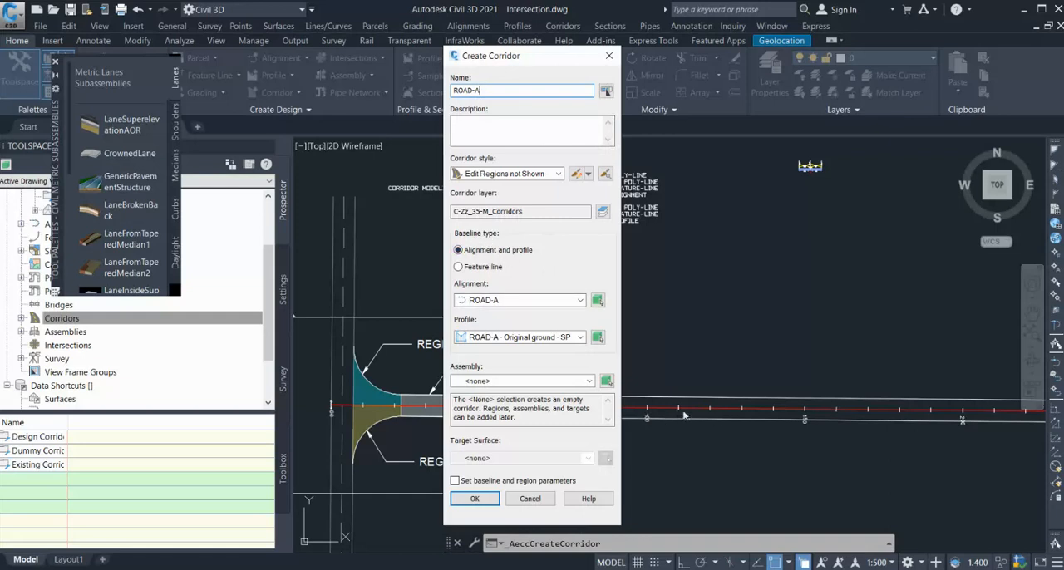
# Create the corridor from alignment ROAD-A, profile ROAD-A - VP 3 and assembly ROAD-A, with no target surface.
pyautogui.click(520, 300)
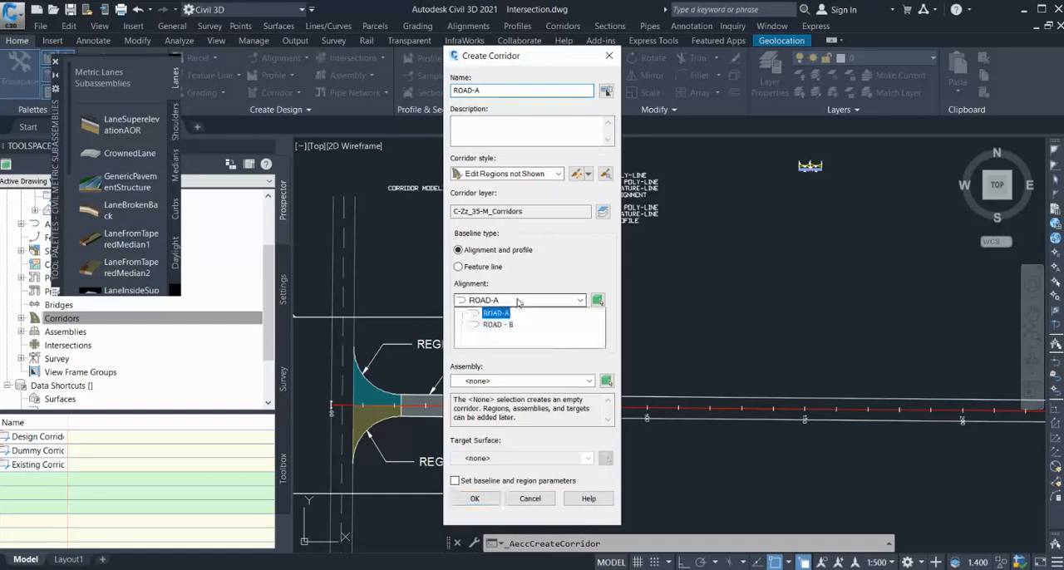
pyautogui.click(526, 319)
pyautogui.click(526, 339)
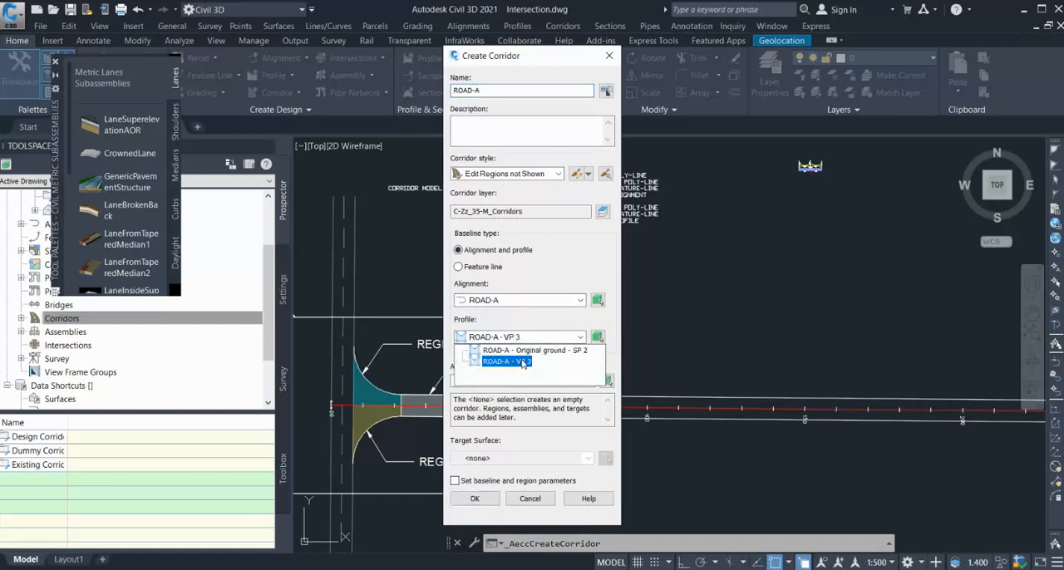
pyautogui.click(524, 363)
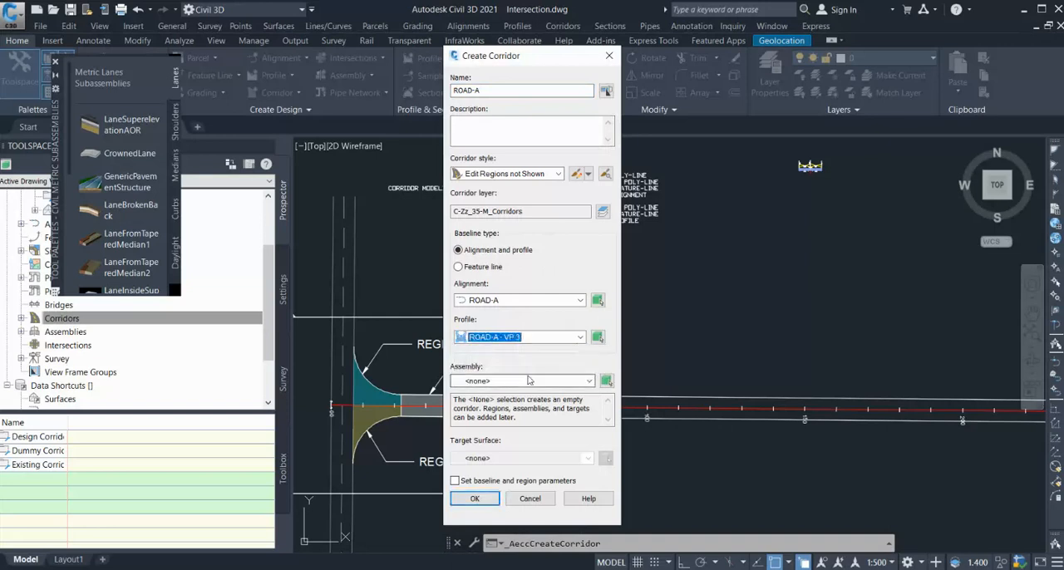
pyautogui.click(523, 380)
pyautogui.click(499, 405)
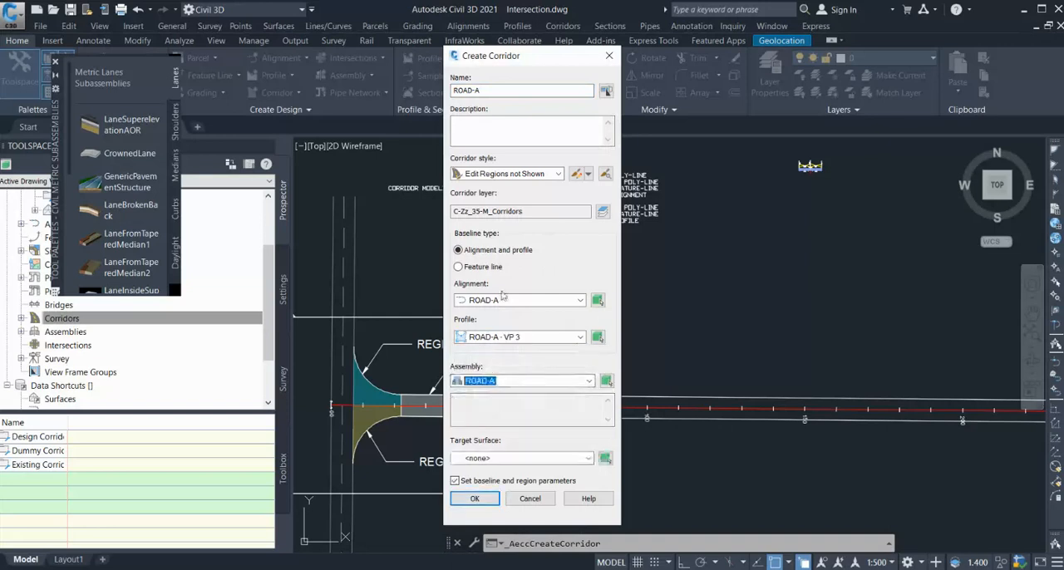
pyautogui.click(475, 498)
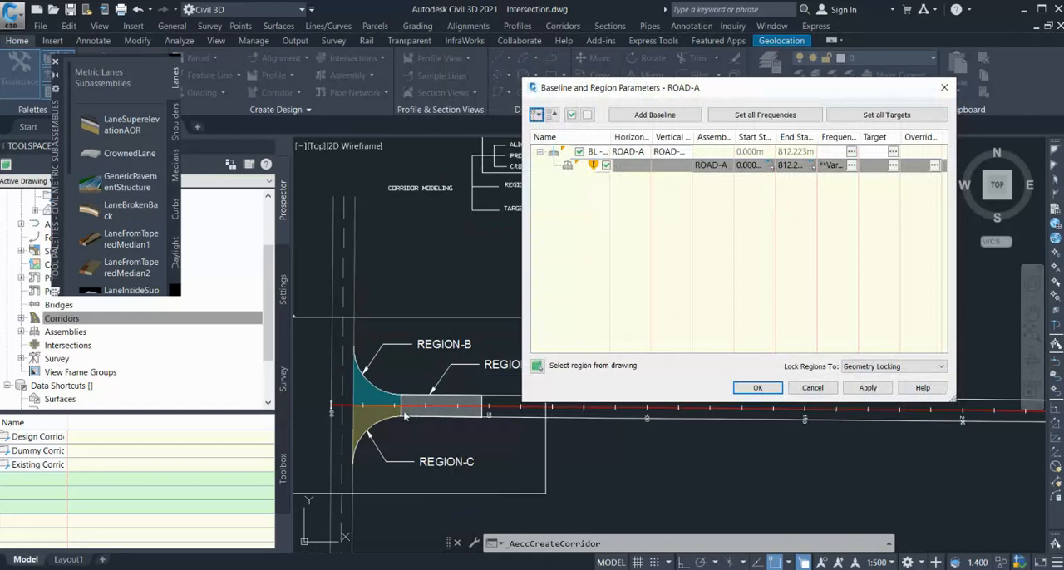
# Limit the ROAD-A corridor region to Region-A's extents, picking its start edge and its end edge at station 47.72 m.
pyautogui.click(772, 167)
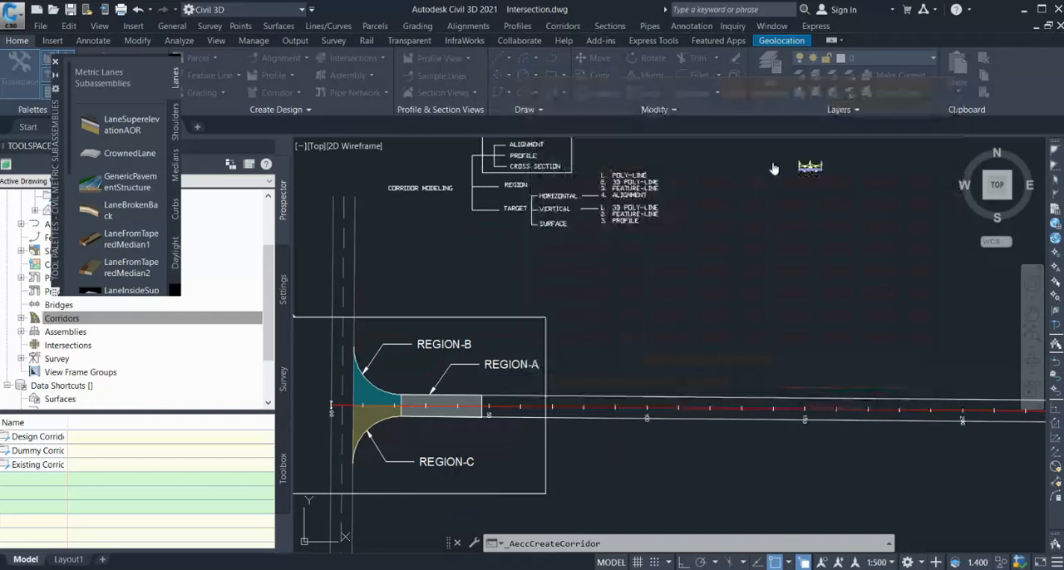
pyautogui.scroll(2, 388, 464)
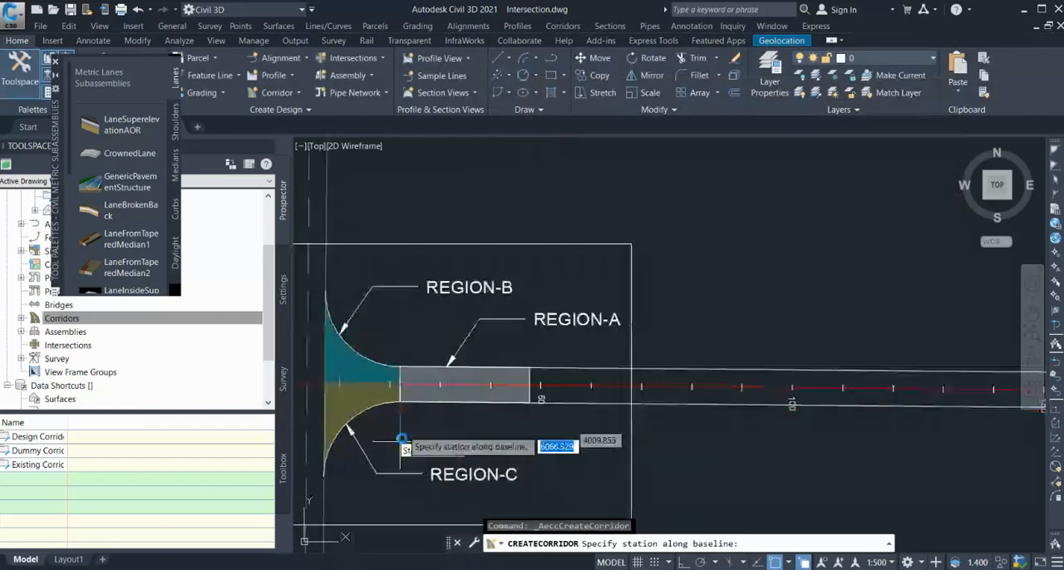
pyautogui.click(399, 399)
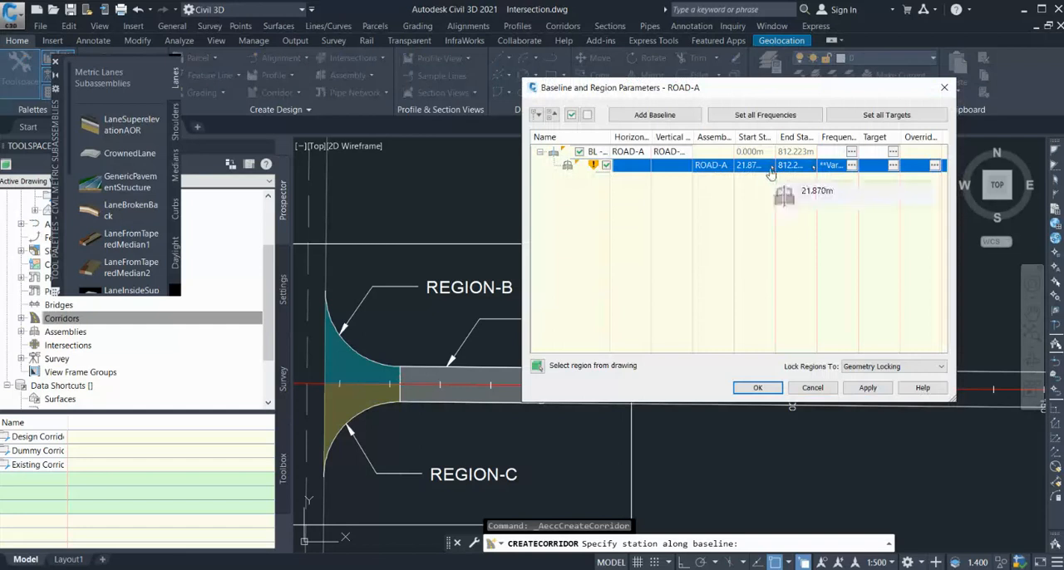
pyautogui.click(816, 169)
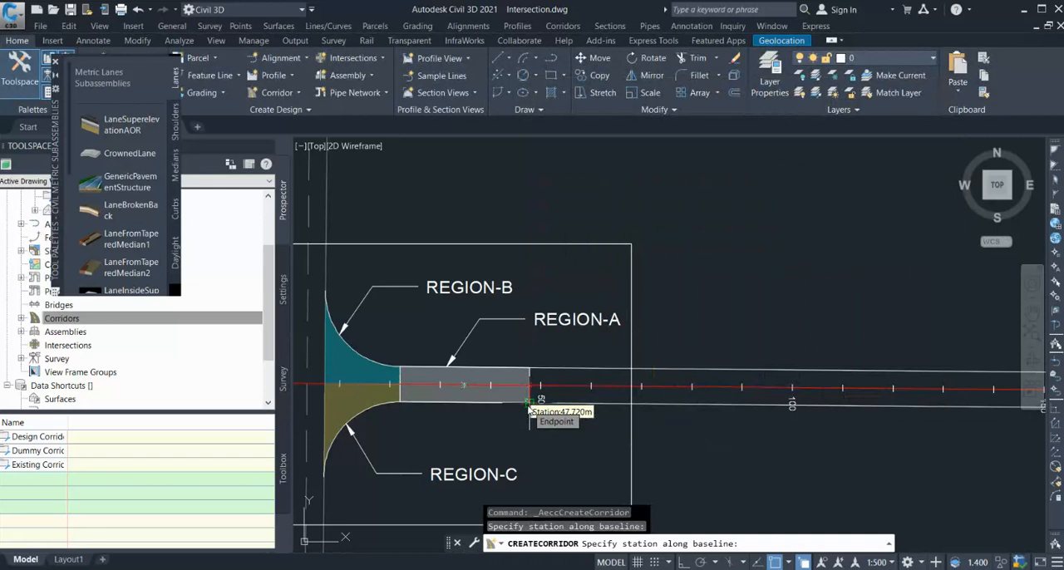
pyautogui.click(529, 407)
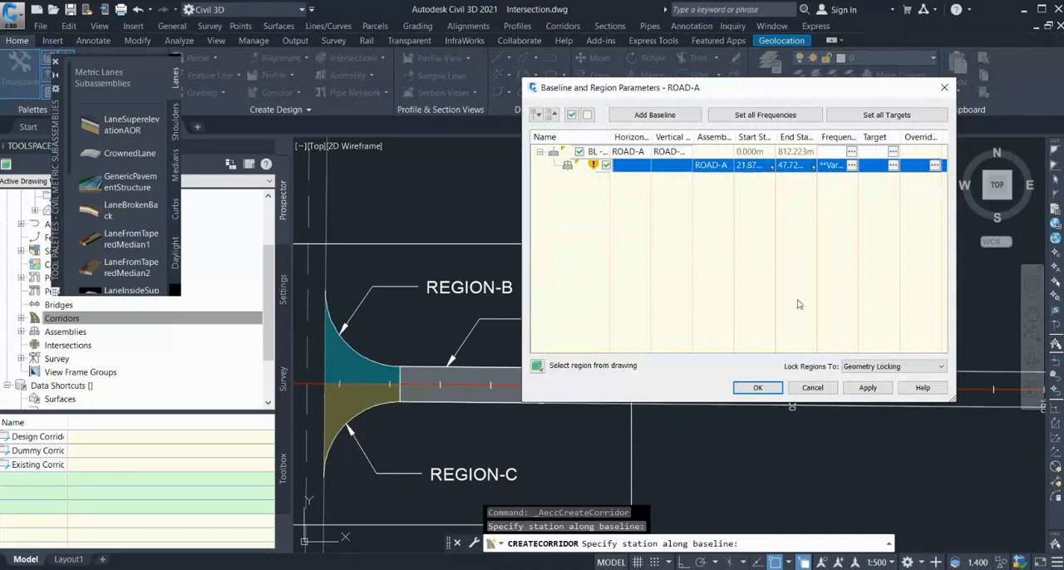
# Apply the region stations, rebuild the ROAD-A corridor and close the baseline and region parameters.
pyautogui.click(865, 389)
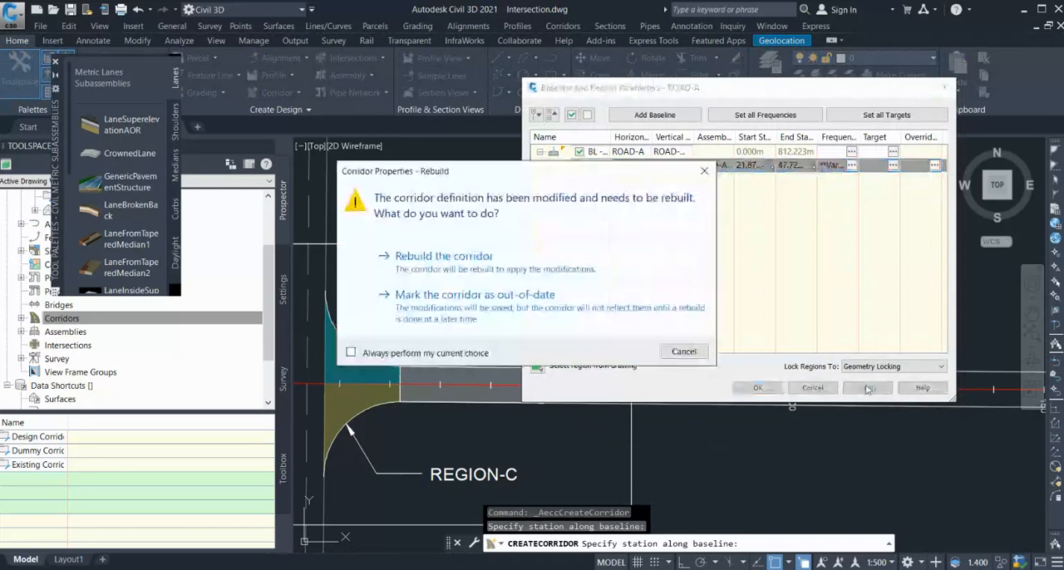
pyautogui.click(561, 262)
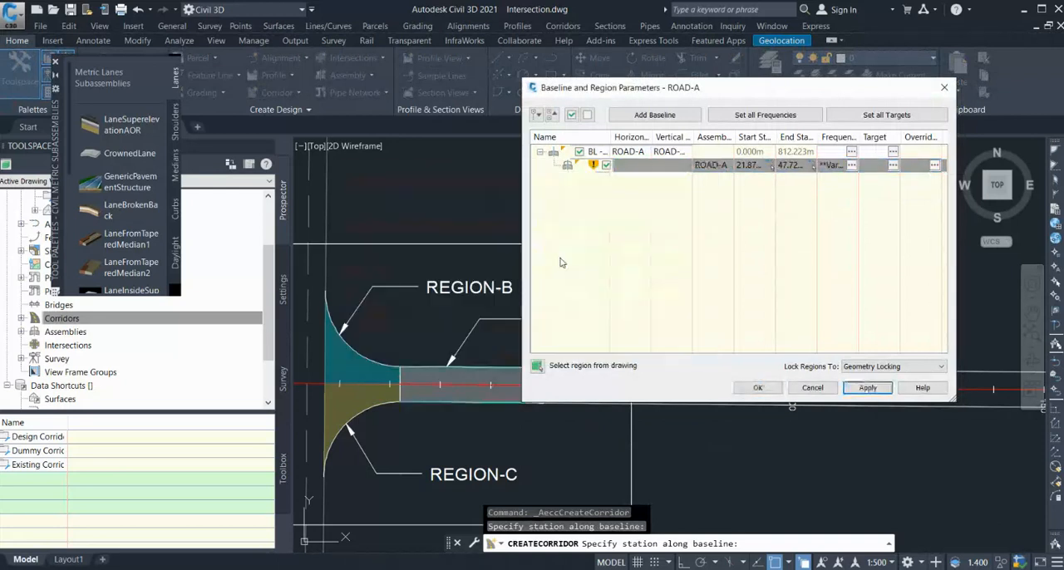
pyautogui.click(756, 387)
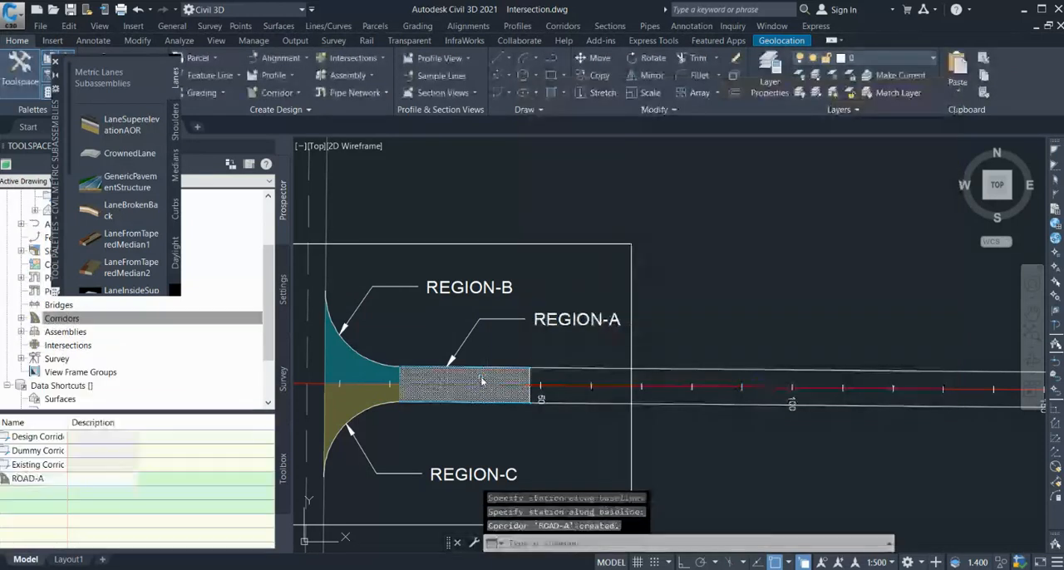
# Select the ROAD-A corridor to check its extent against the end of Region-A, and clear the selection.
pyautogui.scroll(6, 532, 373)
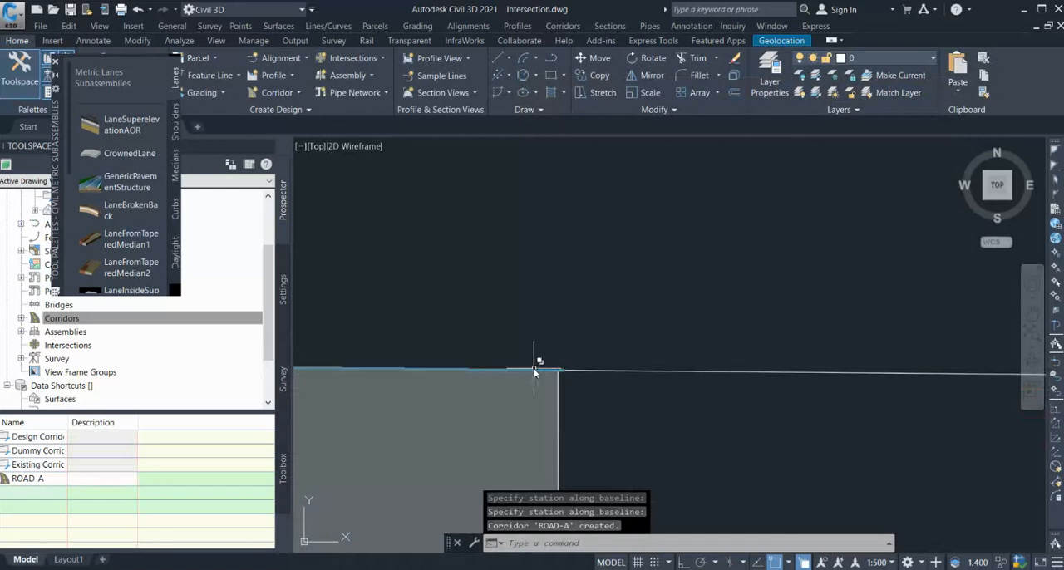
pyautogui.click(534, 372)
pyautogui.click(581, 421)
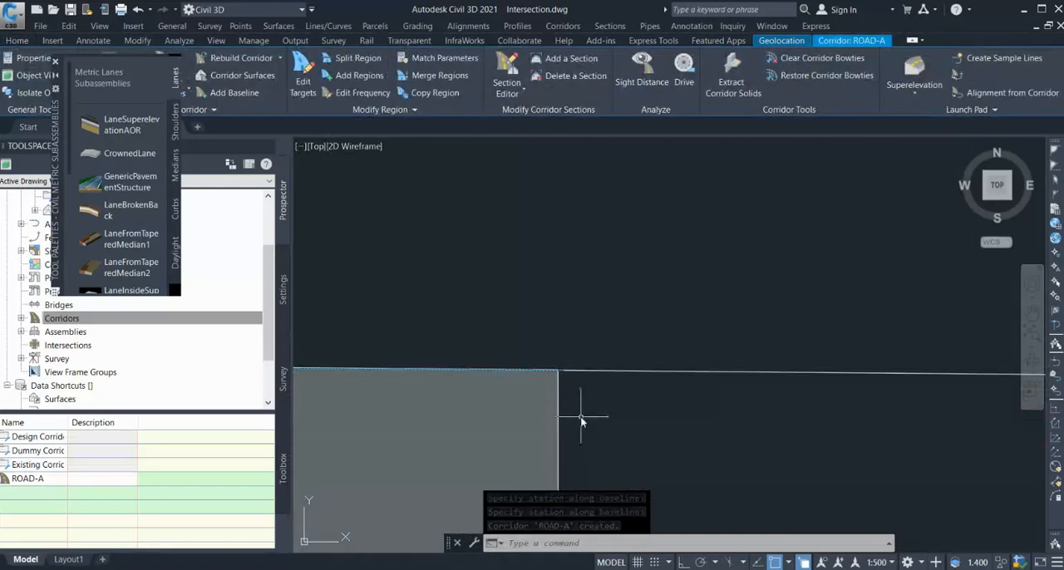
pyautogui.scroll(-8, 581, 421)
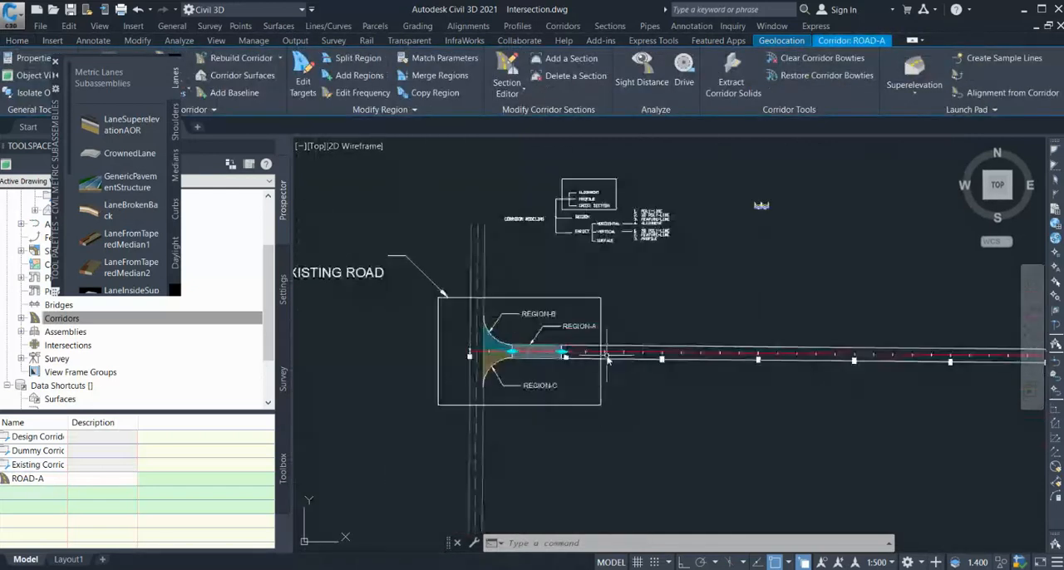
pyautogui.press('Escape')
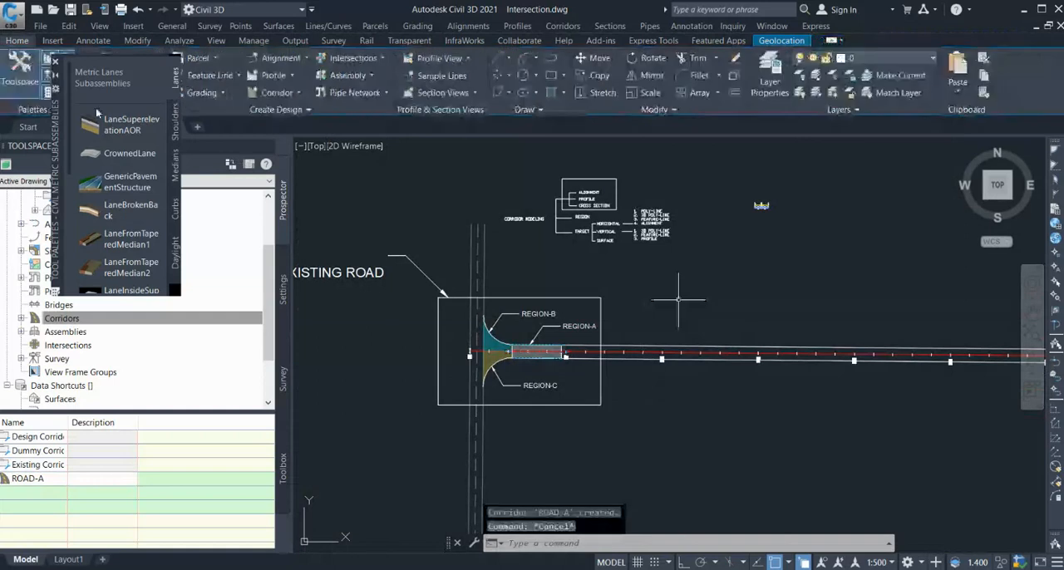
# Close the subassembly tool palette and split the drawing area into two vertical viewports.
pyautogui.click(55, 63)
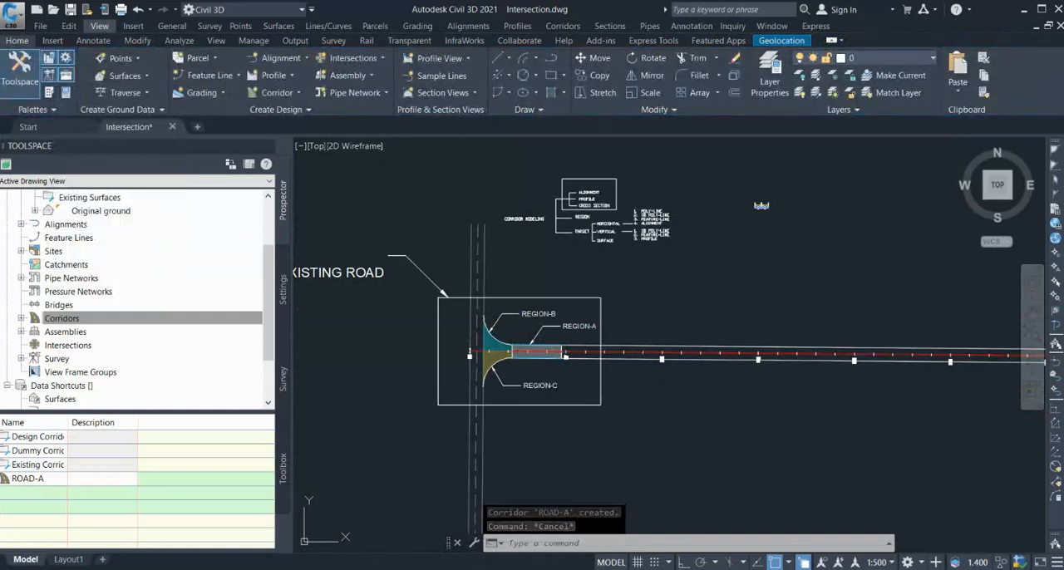
pyautogui.moveTo(166, 216)
pyautogui.click(297, 267)
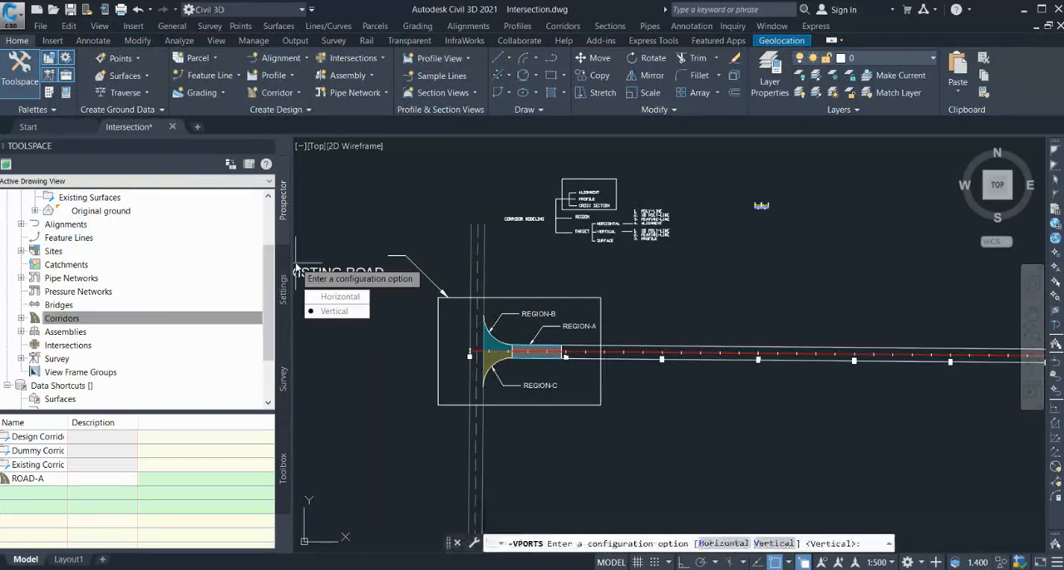
pyautogui.press('Return')
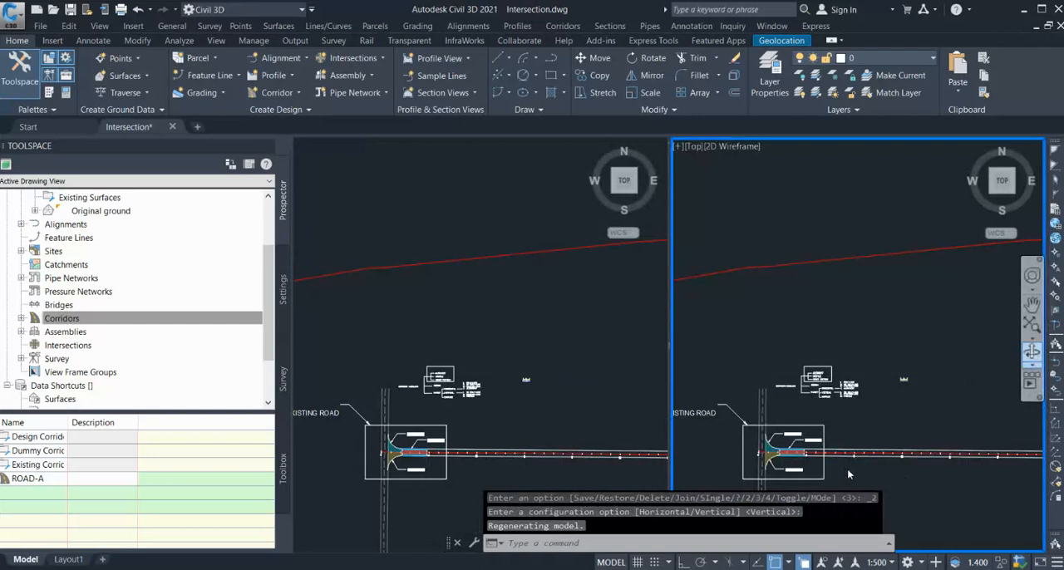
# Orbit the second viewport into a tilted 3D view of the ROAD-A corridor and the existing road.
pyautogui.moveTo(846, 471); pyautogui.dragTo(809, 385)
pyautogui.moveTo(752, 361); pyautogui.dragTo(834, 401)
pyautogui.press('Escape')
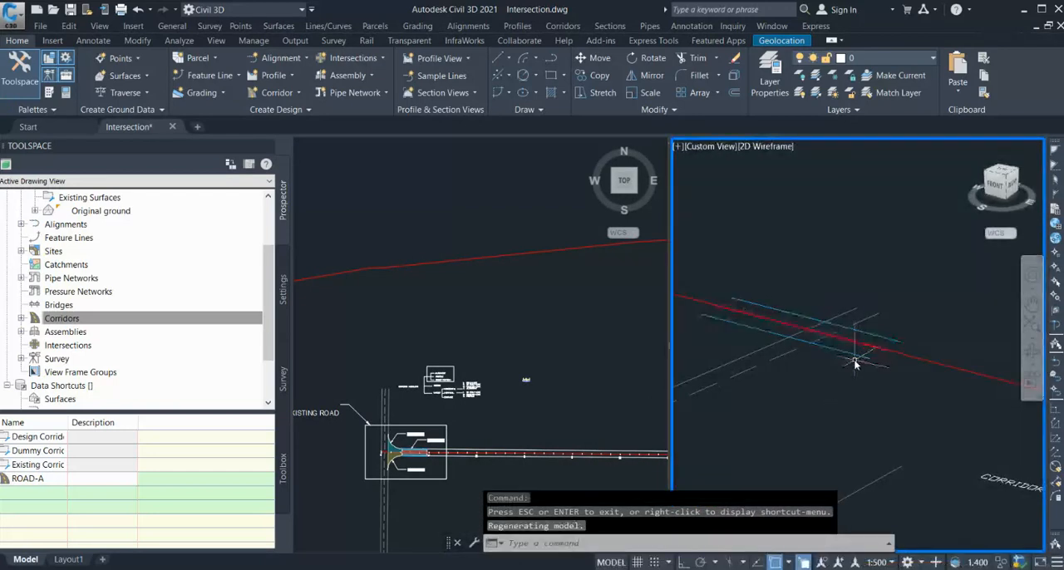
# Examine the ROAD-A assembly's lane widths and slopes and compare them with Region-A in the plan viewport.
pyautogui.click(532, 393)
pyautogui.scroll(5, 532, 392)
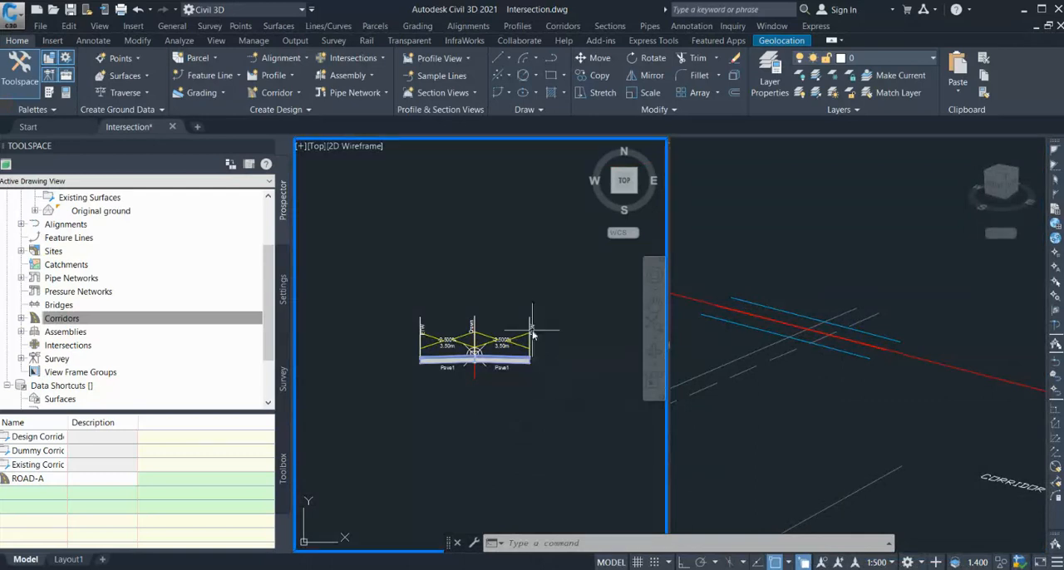
pyautogui.scroll(-5, 533, 324)
pyautogui.scroll(5, 546, 373)
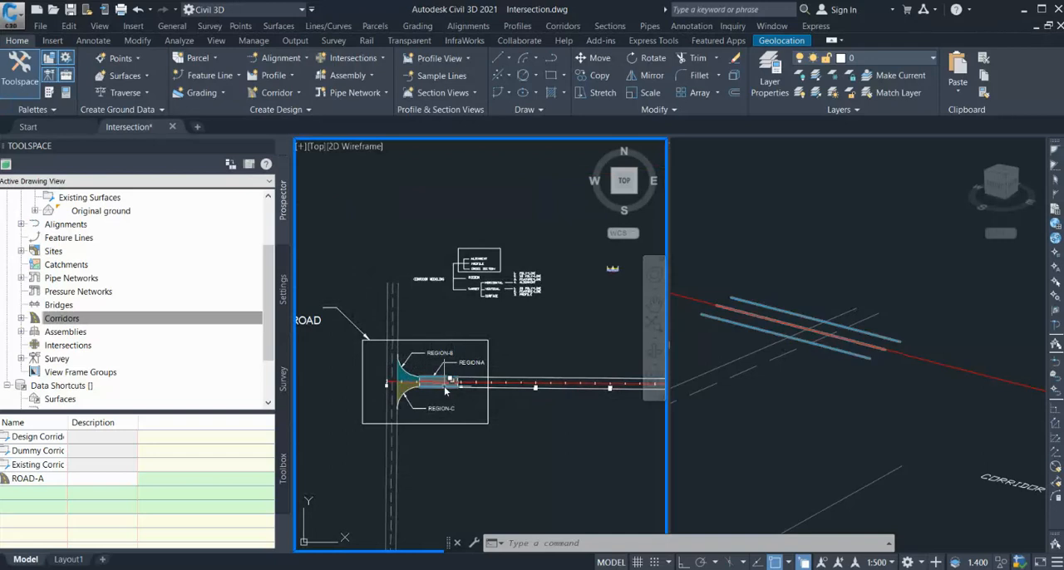
pyautogui.scroll(2, 463, 409)
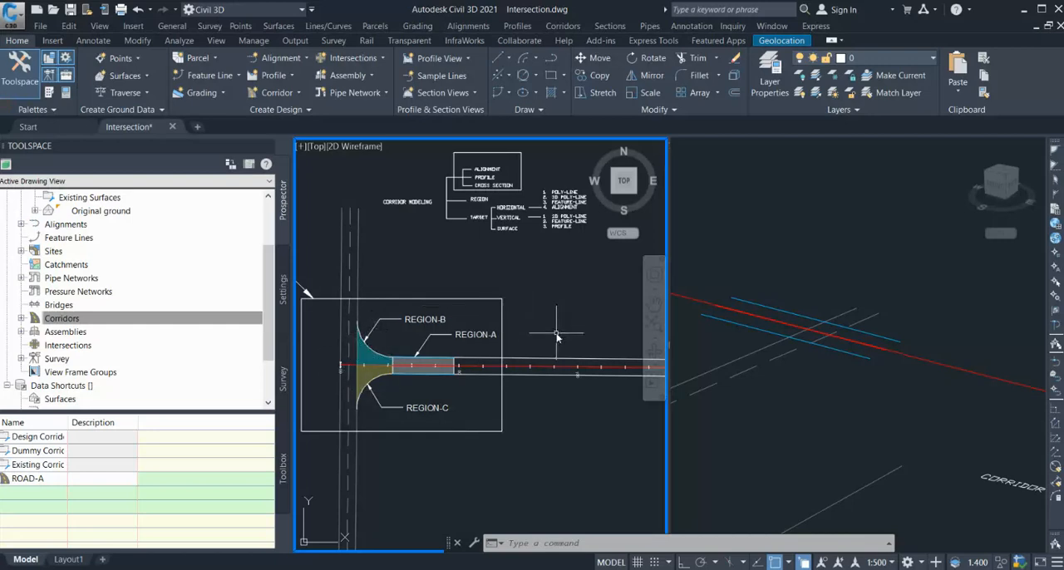
pyautogui.scroll(-5, 557, 335)
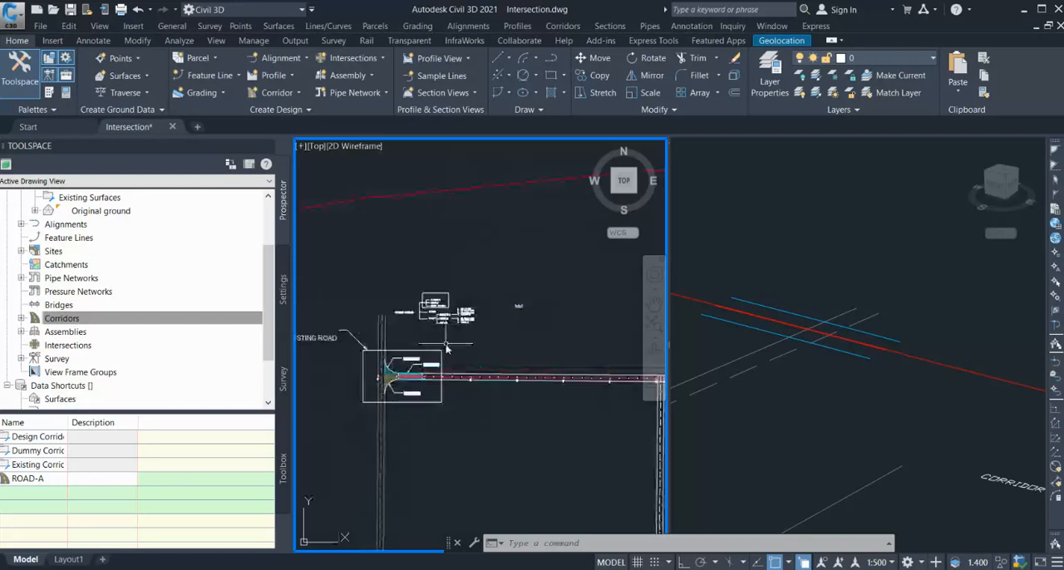
pyautogui.scroll(3, 531, 303)
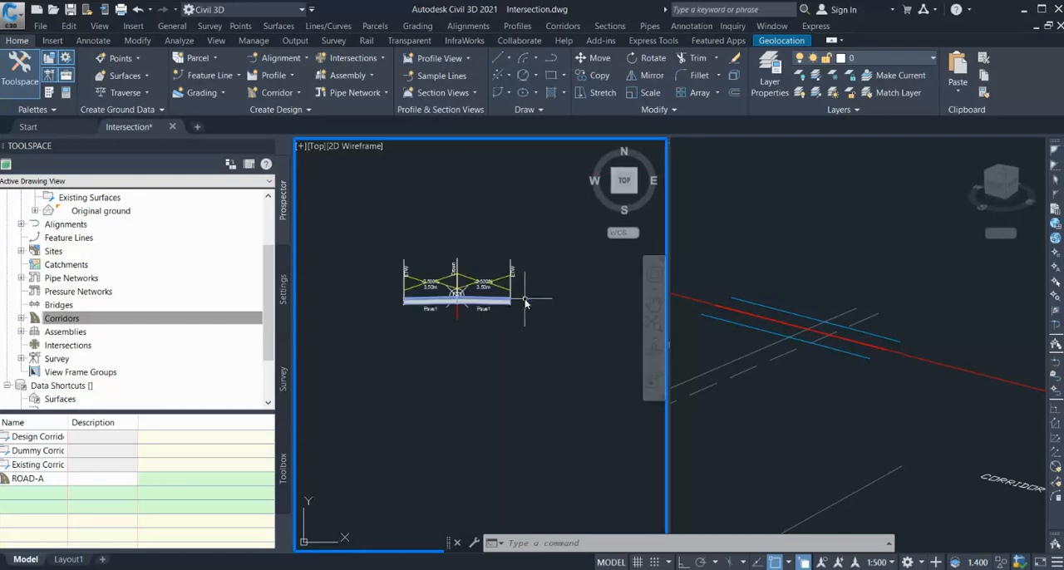
pyautogui.scroll(-5, 538, 289)
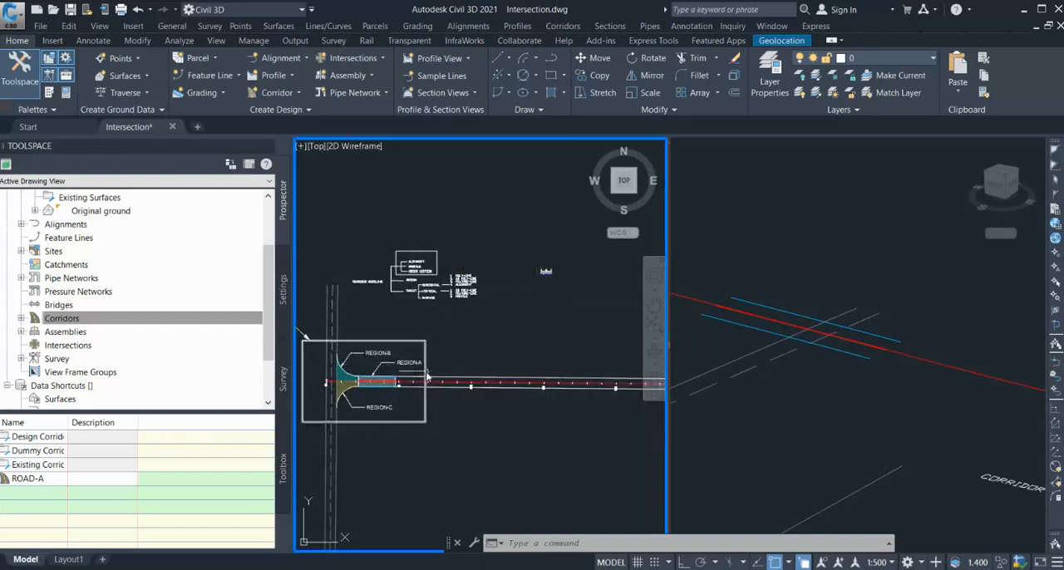
pyautogui.scroll(2, 552, 283)
pyautogui.scroll(6, 549, 288)
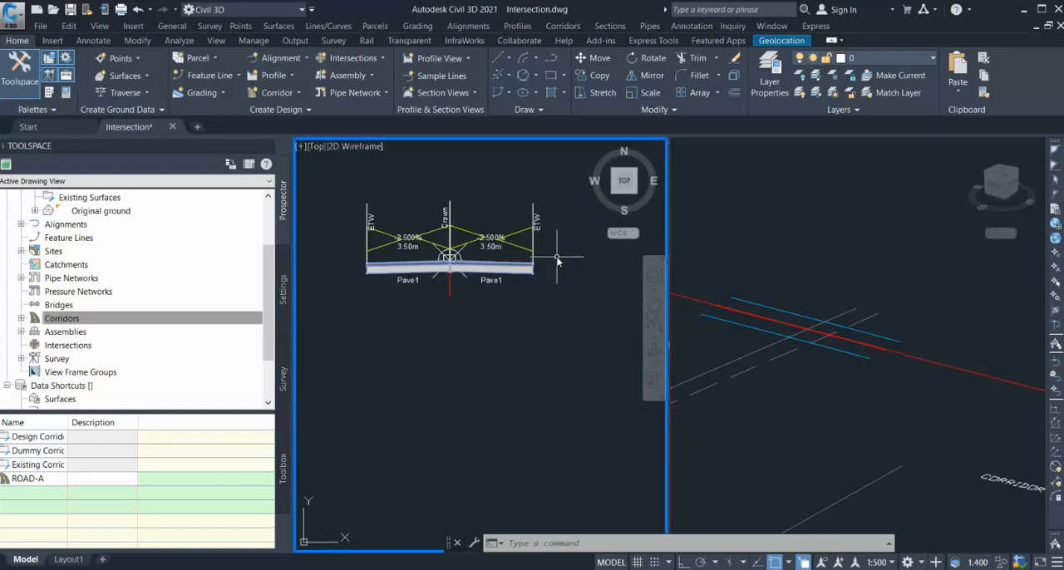
pyautogui.scroll(-8, 555, 281)
pyautogui.scroll(-2, 556, 285)
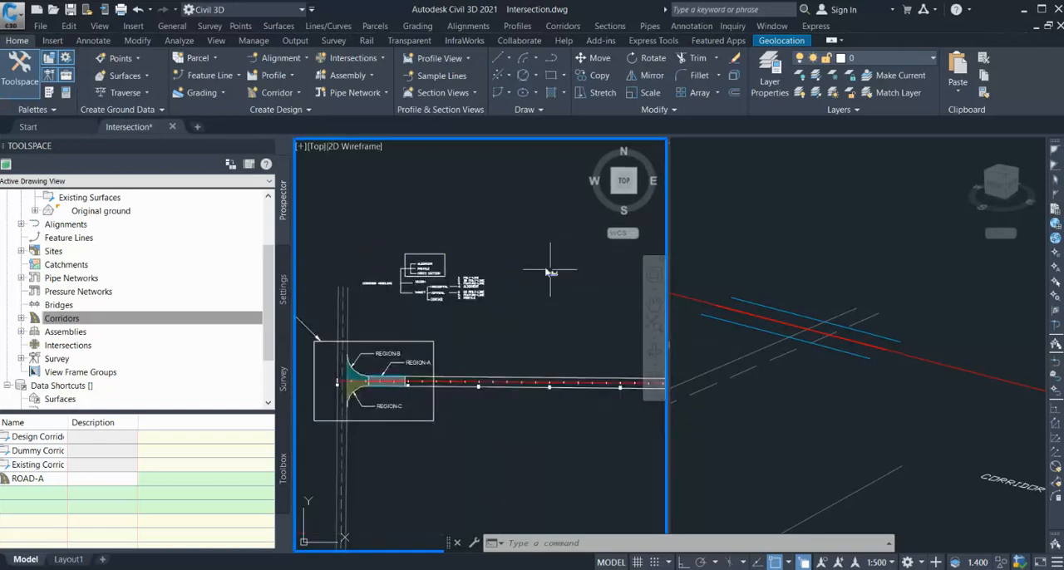
pyautogui.scroll(2, 353, 396)
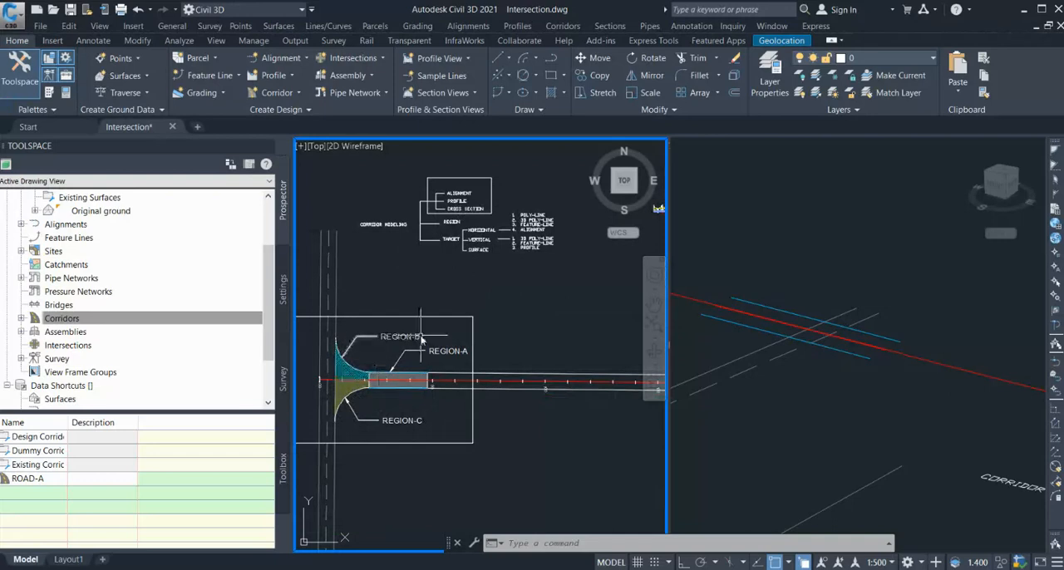
# Change the 3D viewport's visual style to Conceptual and inspect the shaded Region-A corridor.
pyautogui.click(813, 409)
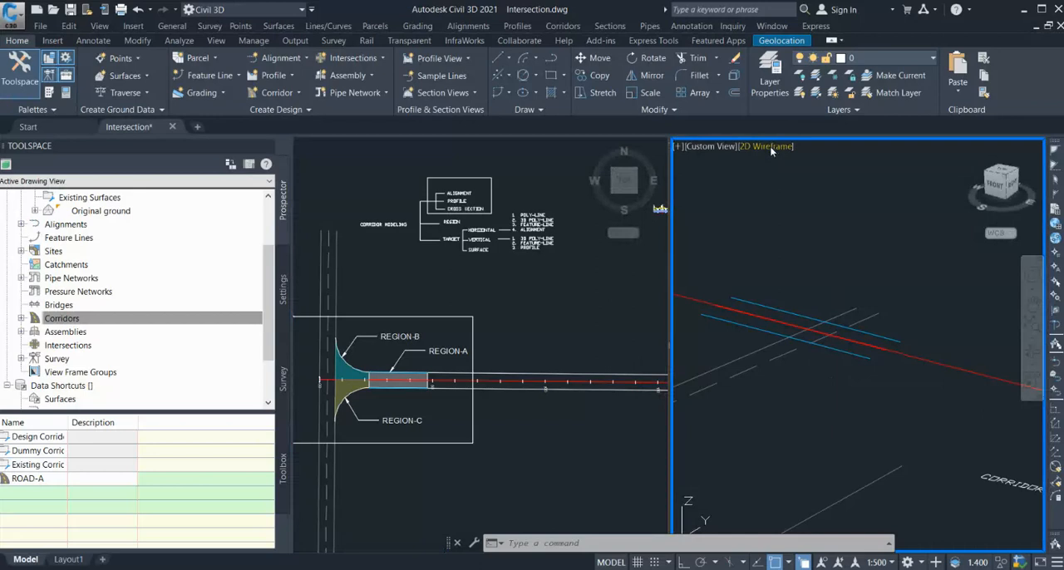
pyautogui.click(819, 195)
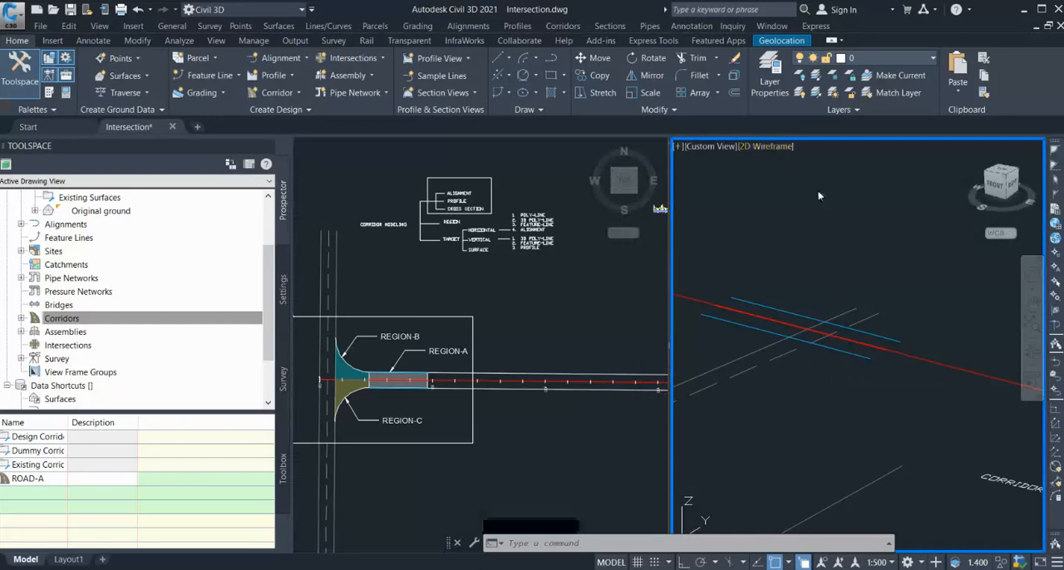
pyautogui.scroll(5, 881, 318)
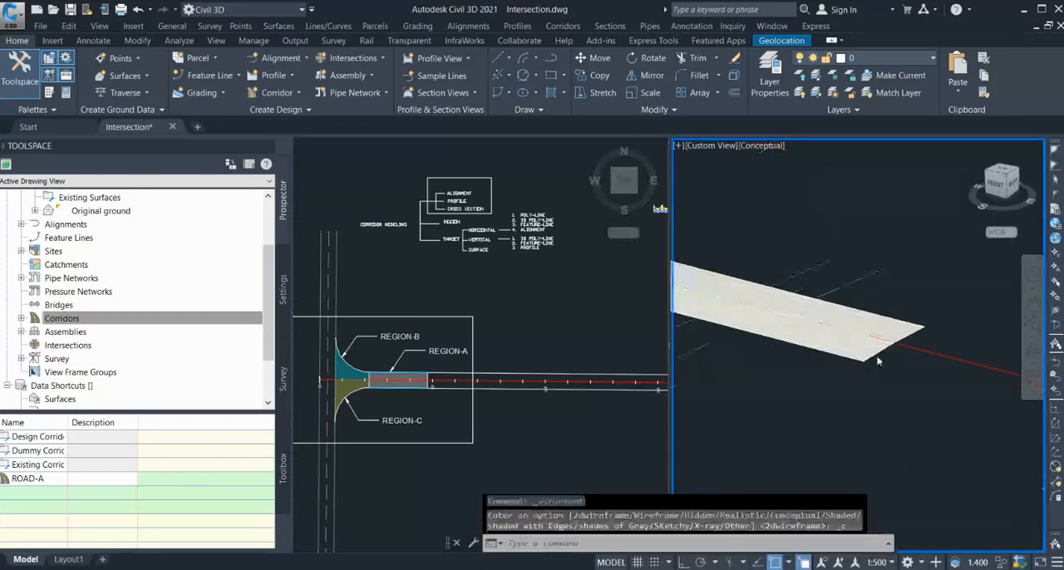
pyautogui.keyDown('shift'); pyautogui.moveTo(891, 337); pyautogui.dragTo(892, 358, button='middle'); pyautogui.keyUp('shift')
pyautogui.scroll(-6, 803, 357)
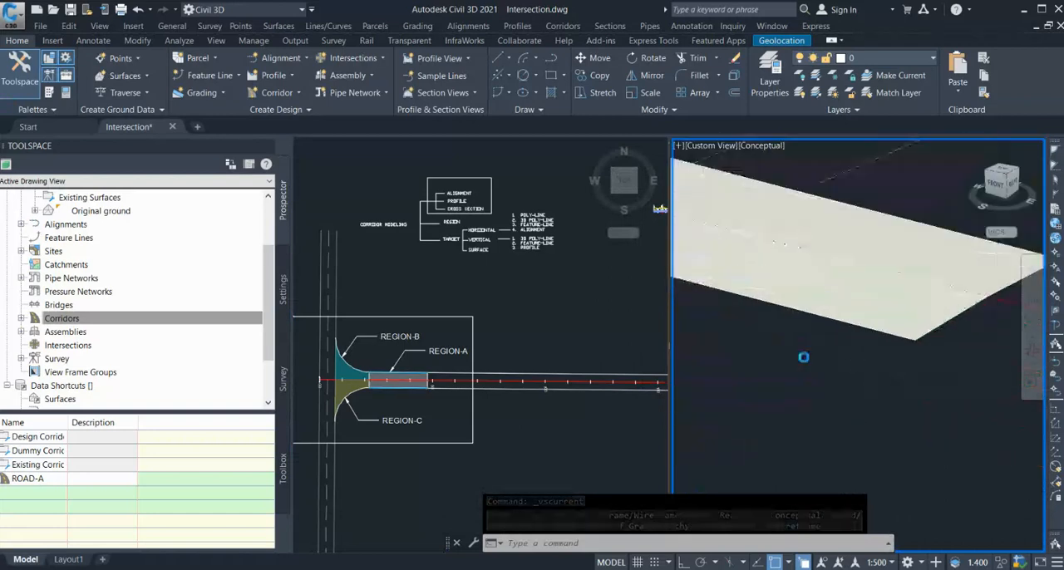
pyautogui.scroll(-5, 940, 361)
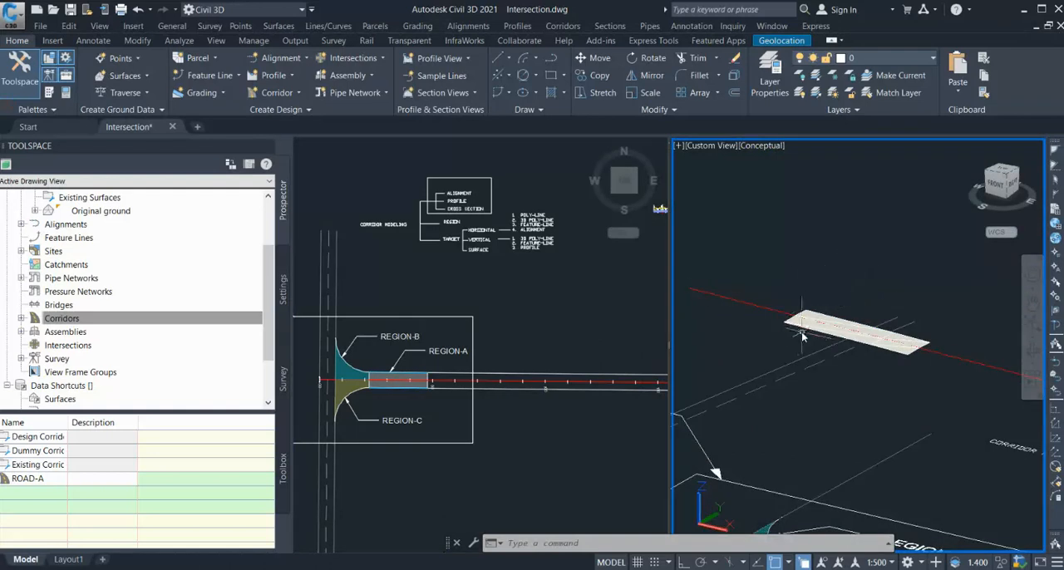
# Examine Region-A and the adjoining Regions B and C in plan alongside the 3D corridor.
pyautogui.click(557, 318)
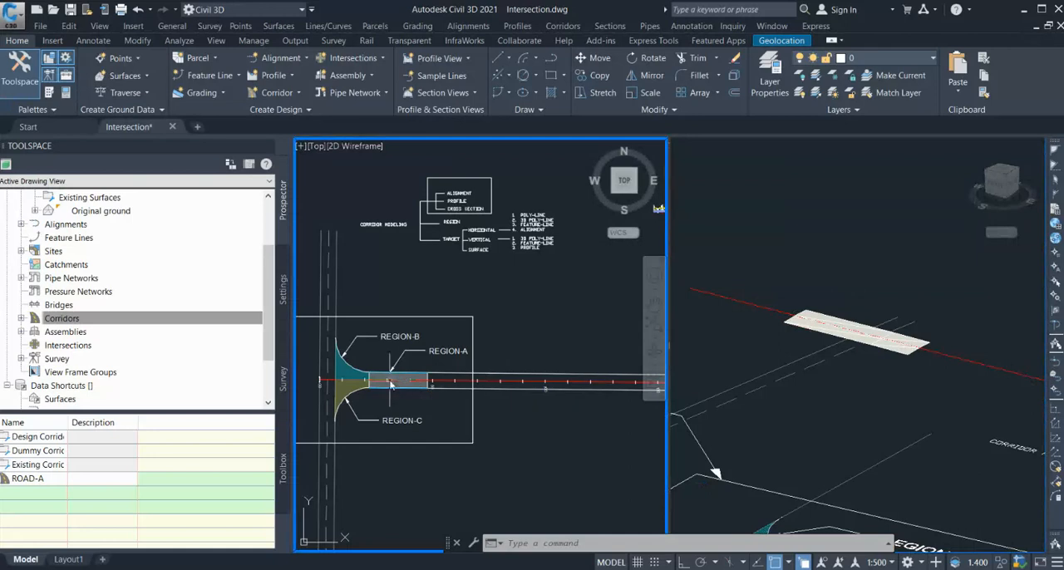
pyautogui.scroll(2, 399, 379)
pyautogui.scroll(-3, 499, 358)
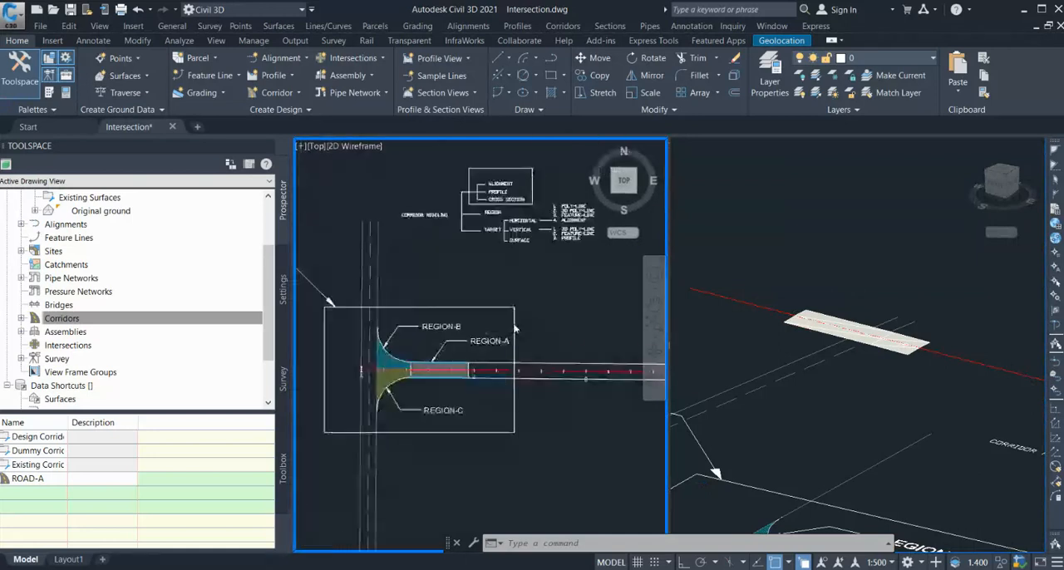
pyautogui.scroll(4, 487, 369)
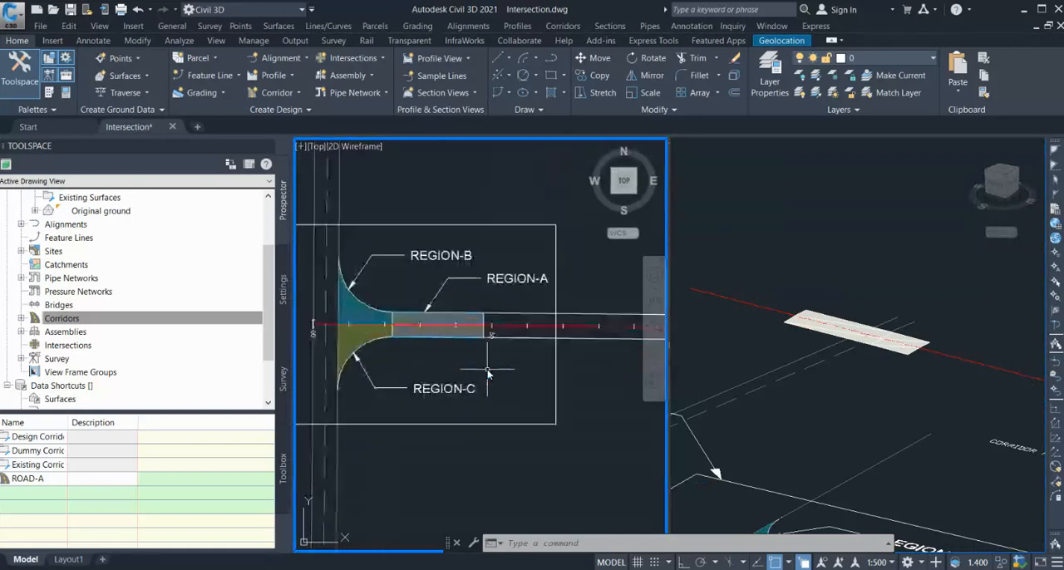
pyautogui.click(434, 323)
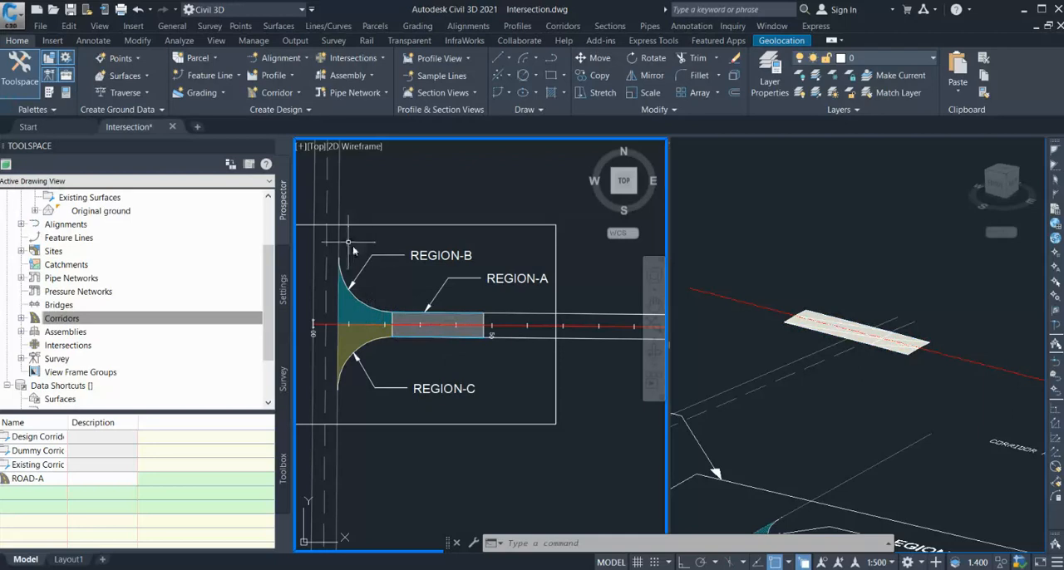
pyautogui.click(781, 306)
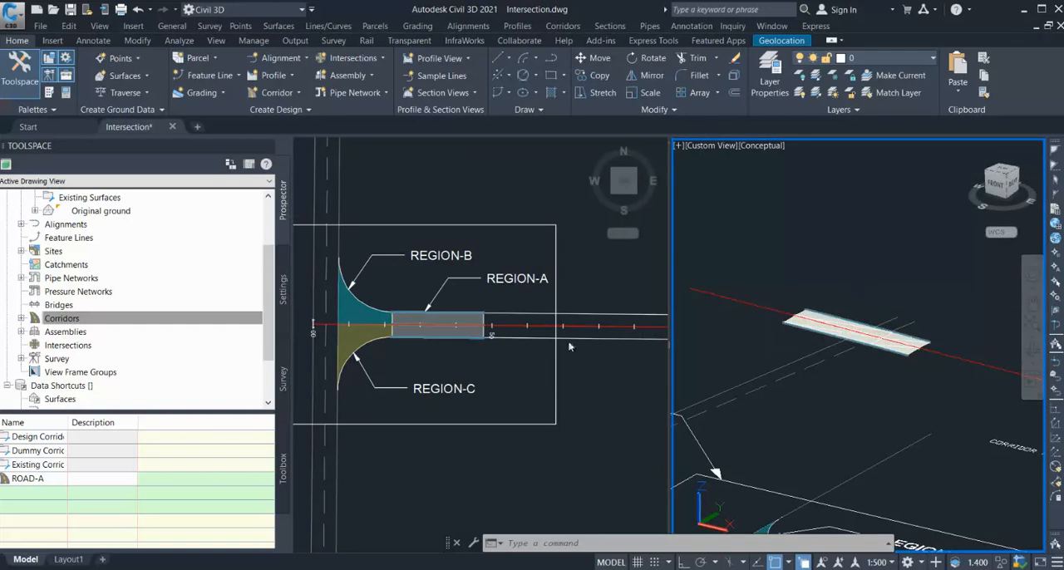
pyautogui.click(583, 299)
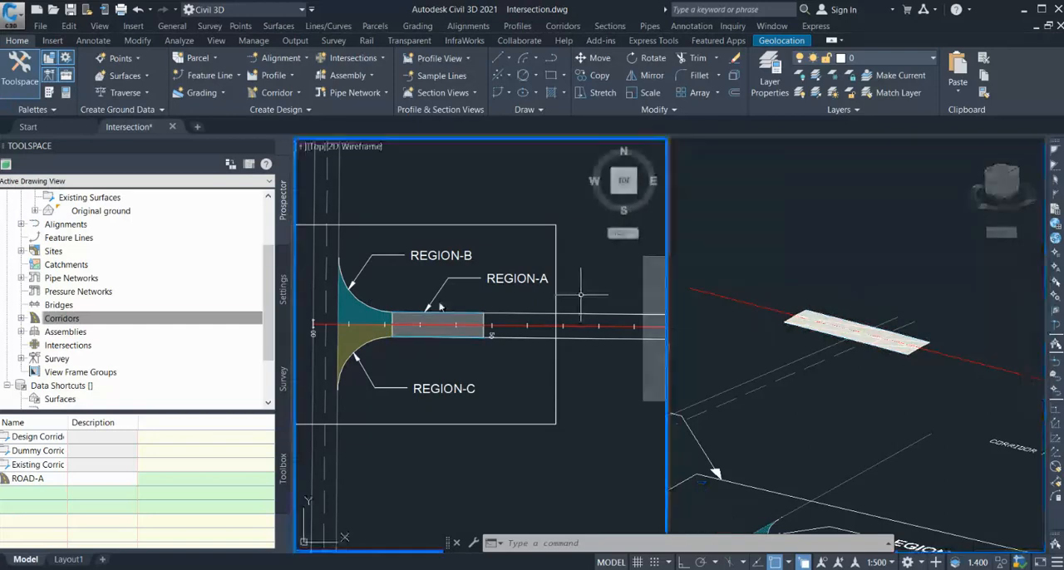
# Open the properties of the ROAD-A corridor and create a corridor surface named ROAD-A -TOP.
pyautogui.click(22, 320)
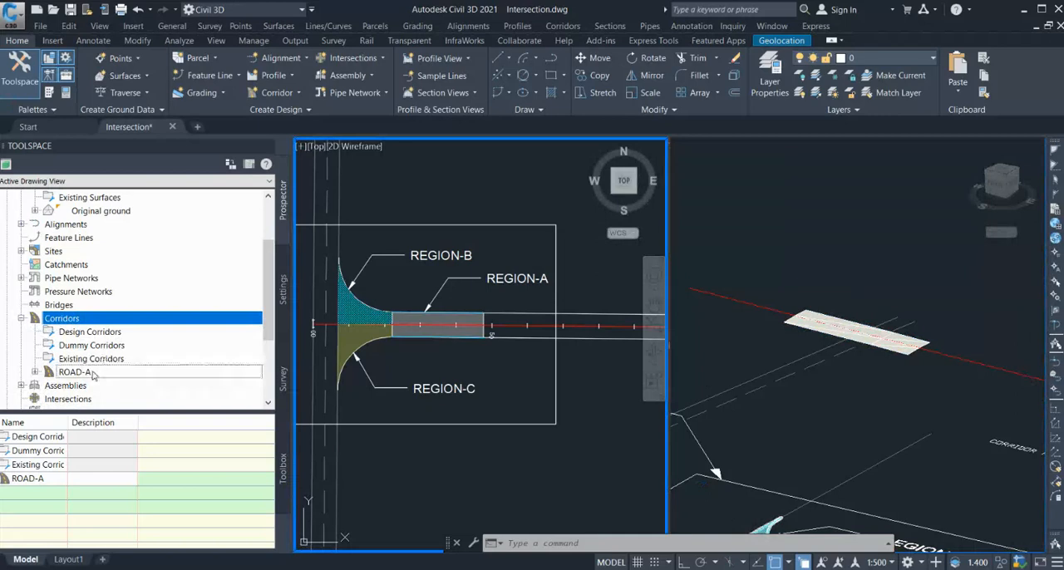
pyautogui.click(79, 372)
pyautogui.doubleClick(129, 375)
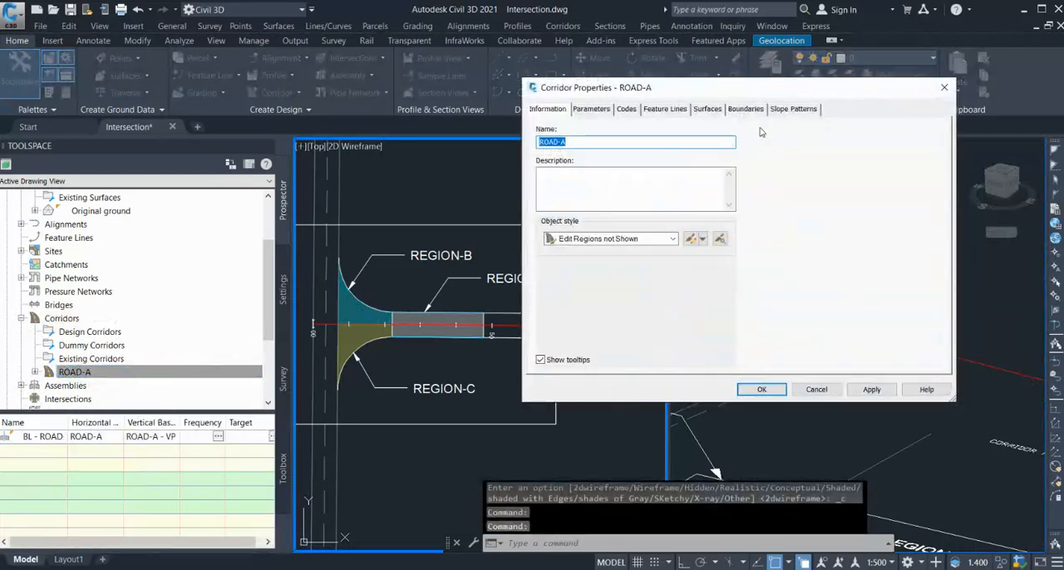
pyautogui.click(708, 109)
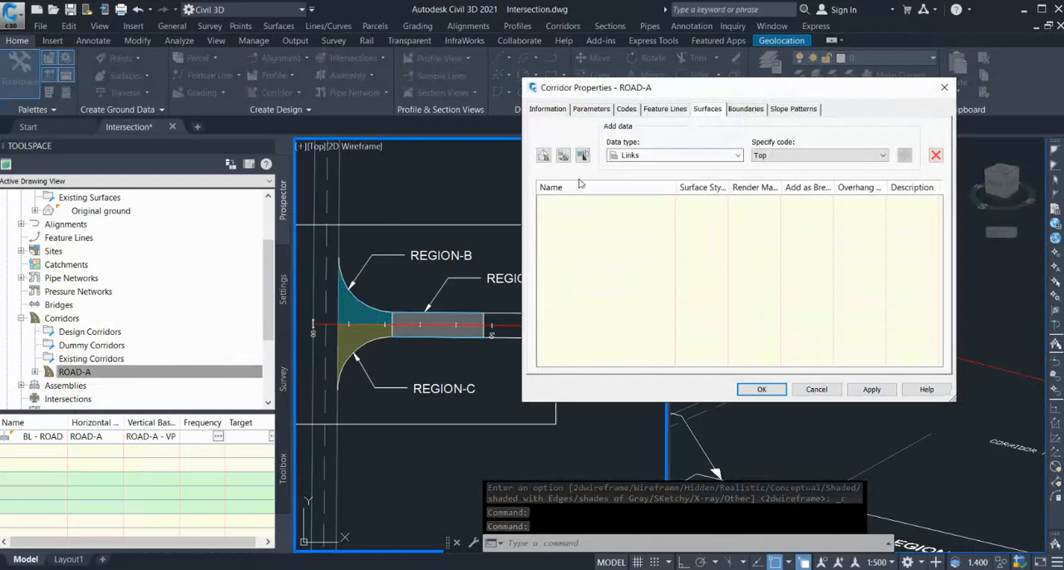
pyautogui.click(544, 156)
pyautogui.click(638, 201)
pyautogui.click(636, 203)
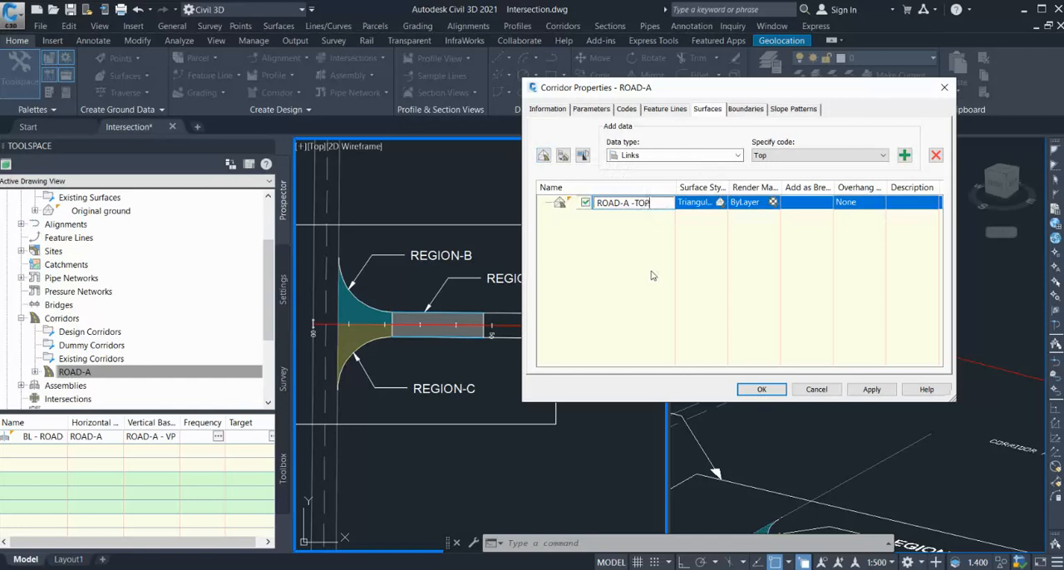
pyautogui.press('Return')
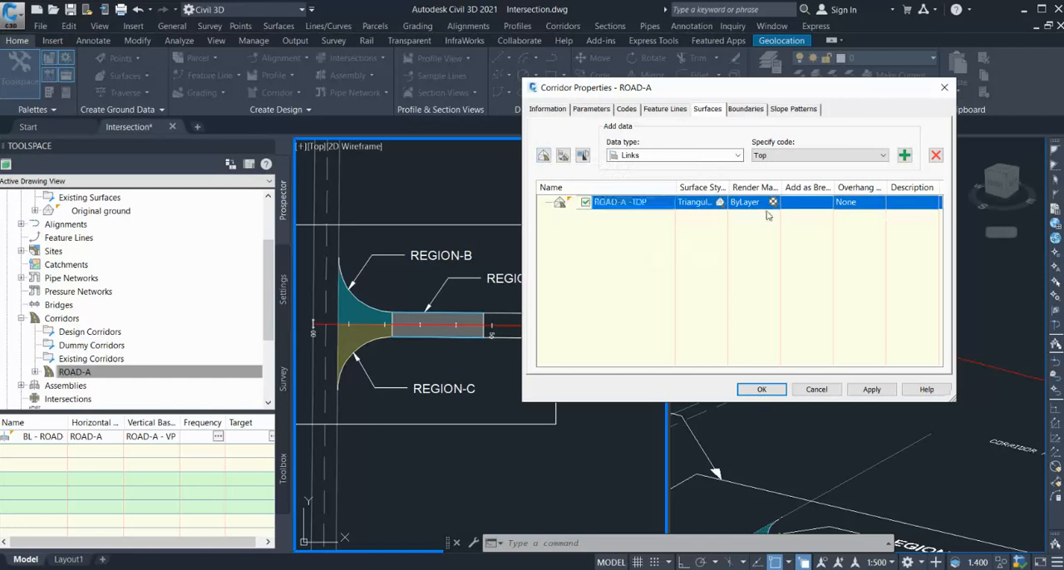
# Add the Top link data to the ROAD-A -TOP surface as breaklines and set its overhang correction to Top Links.
pyautogui.click(802, 159)
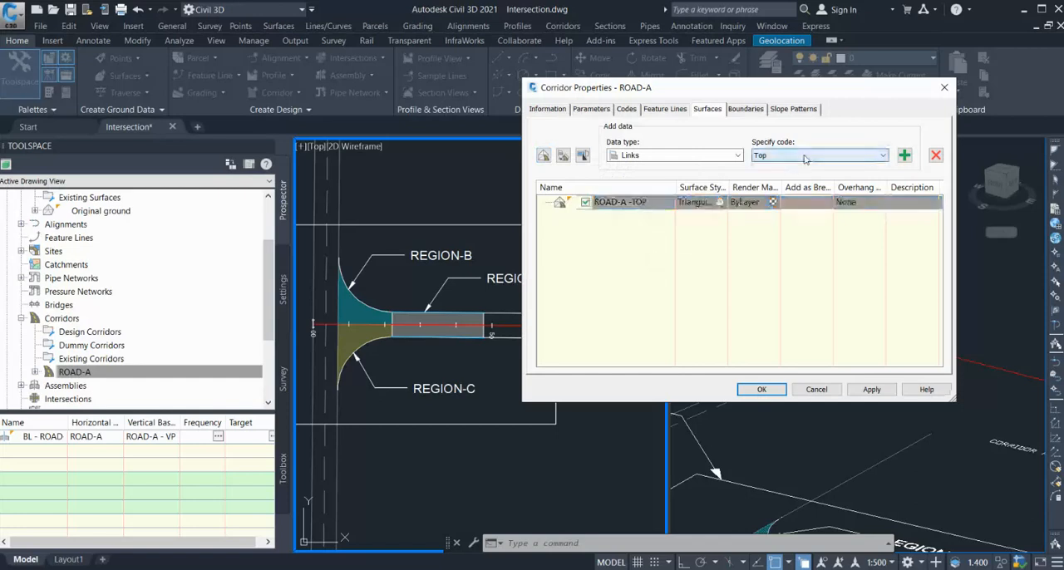
pyautogui.click(905, 156)
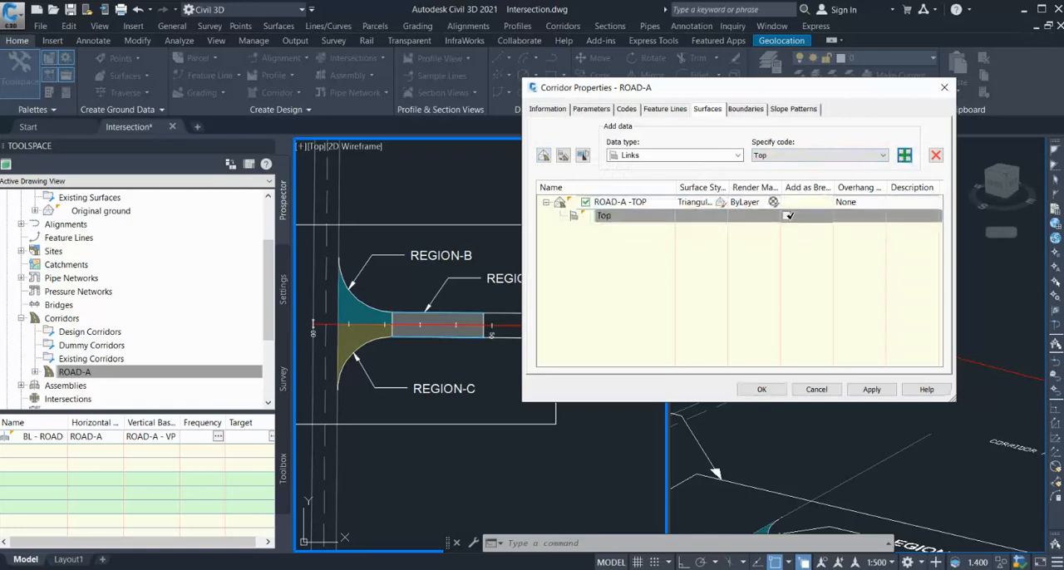
pyautogui.click(850, 216)
pyautogui.click(855, 207)
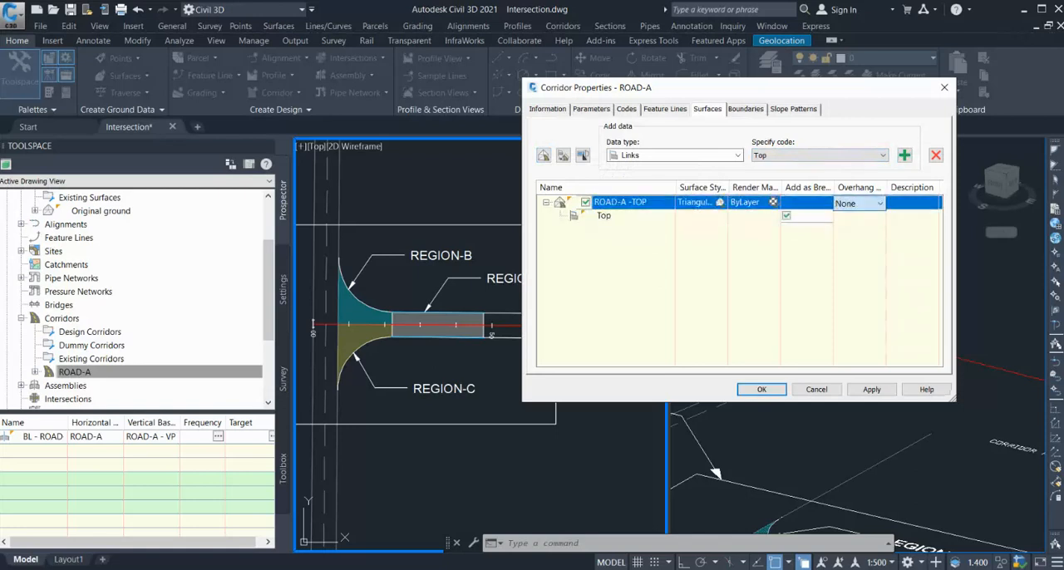
pyautogui.click(852, 222)
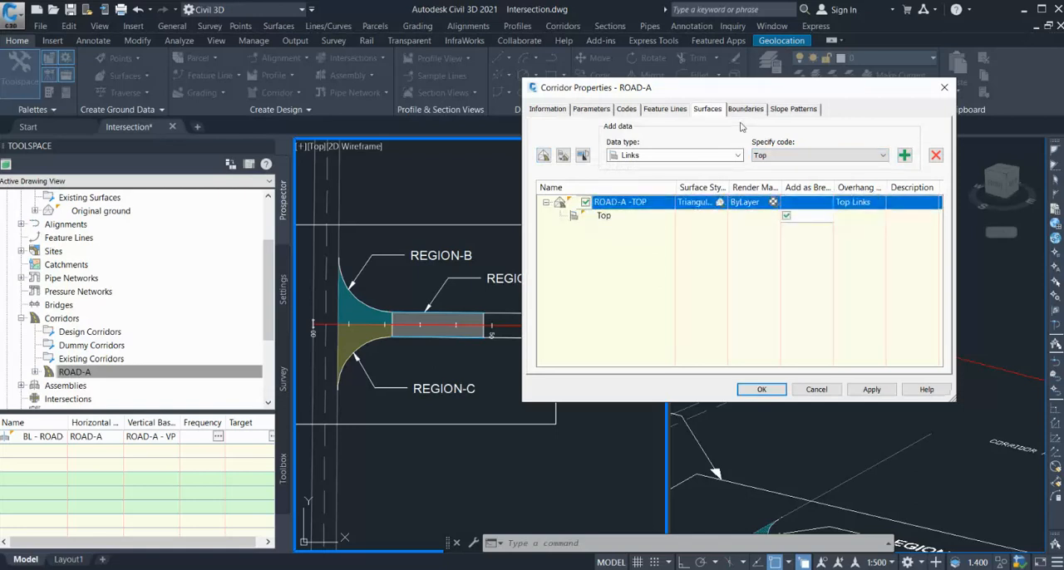
# Add the corridor extents as the outside boundary of the ROAD-A -TOP surface.
pyautogui.click(746, 111)
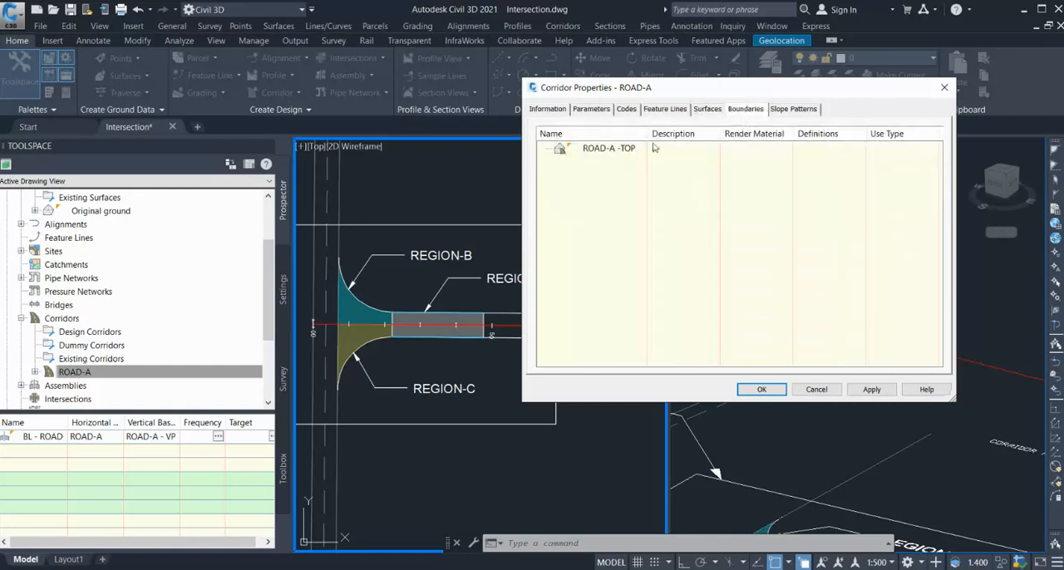
pyautogui.click(628, 153)
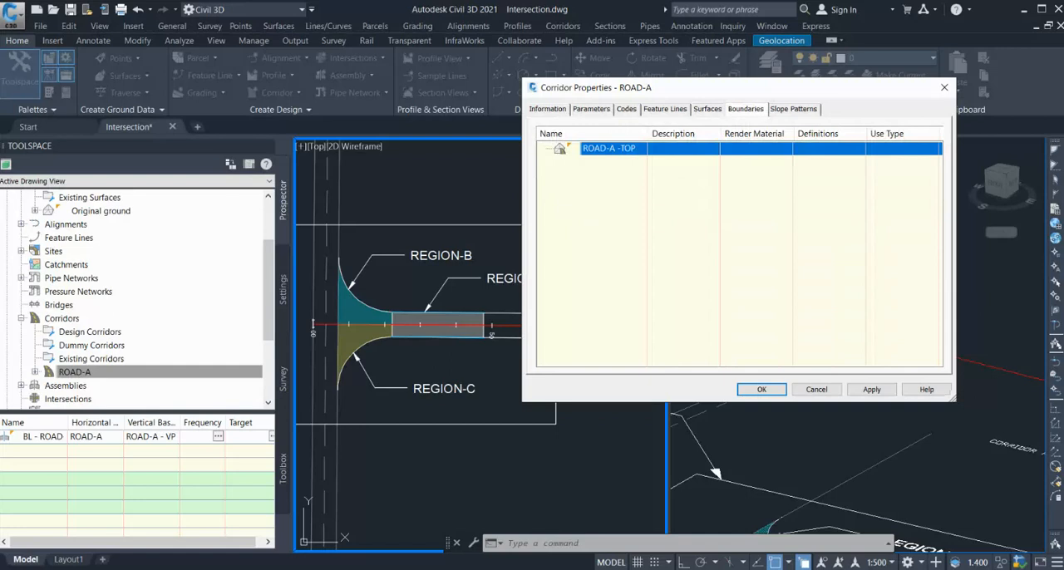
pyautogui.doubleClick(653, 156)
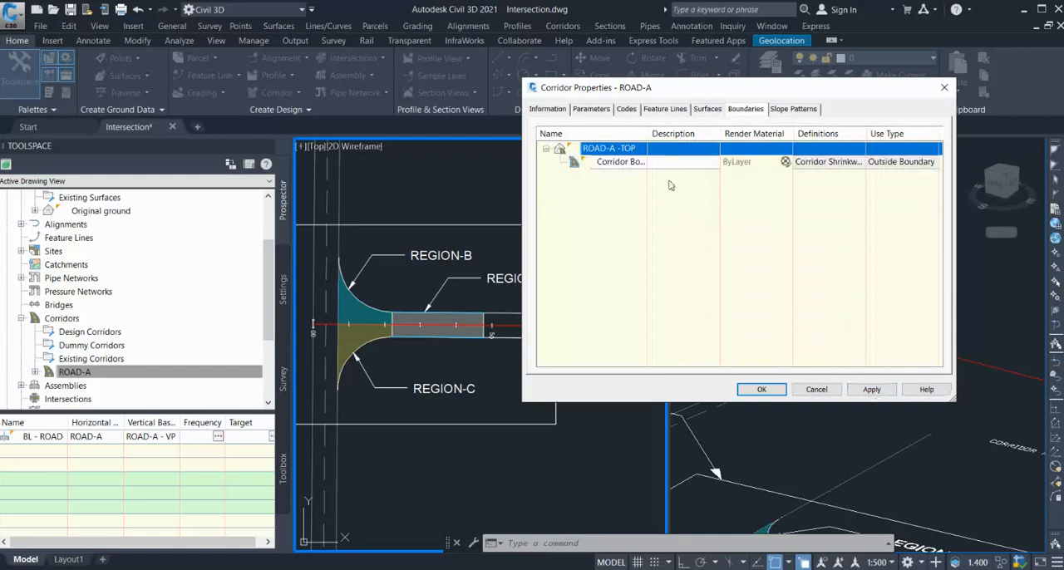
# Give the ROAD-A -TOP surface a contours style, apply the corridor properties and rebuild the corridor.
pyautogui.click(707, 109)
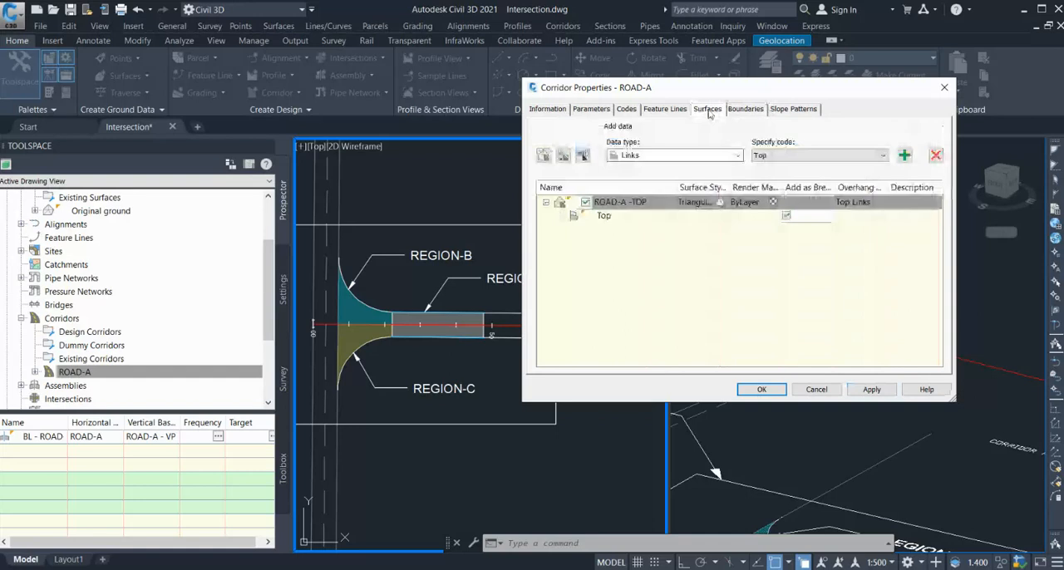
pyautogui.click(722, 203)
pyautogui.click(549, 264)
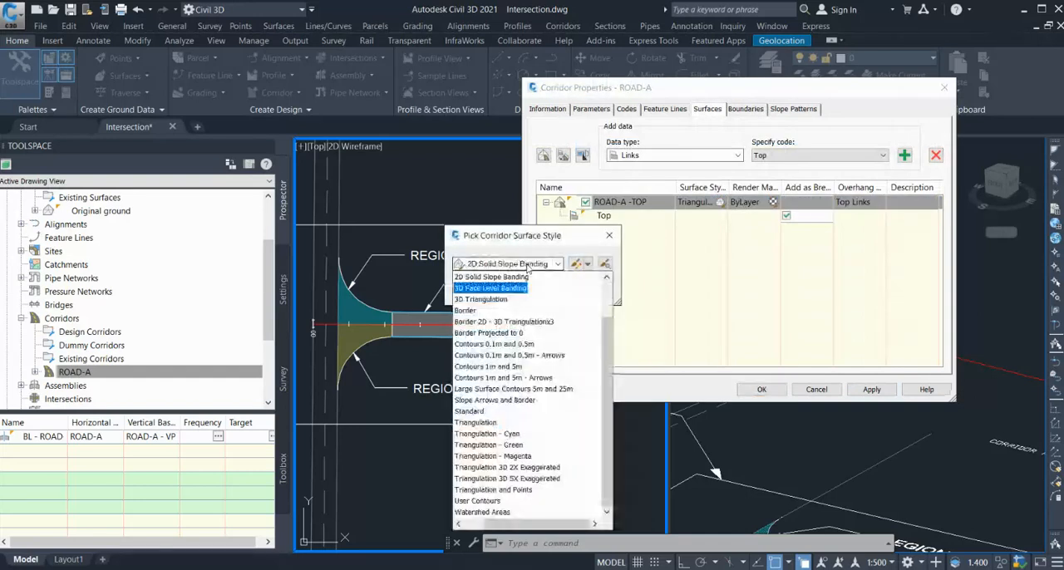
pyautogui.click(494, 332)
pyautogui.click(478, 290)
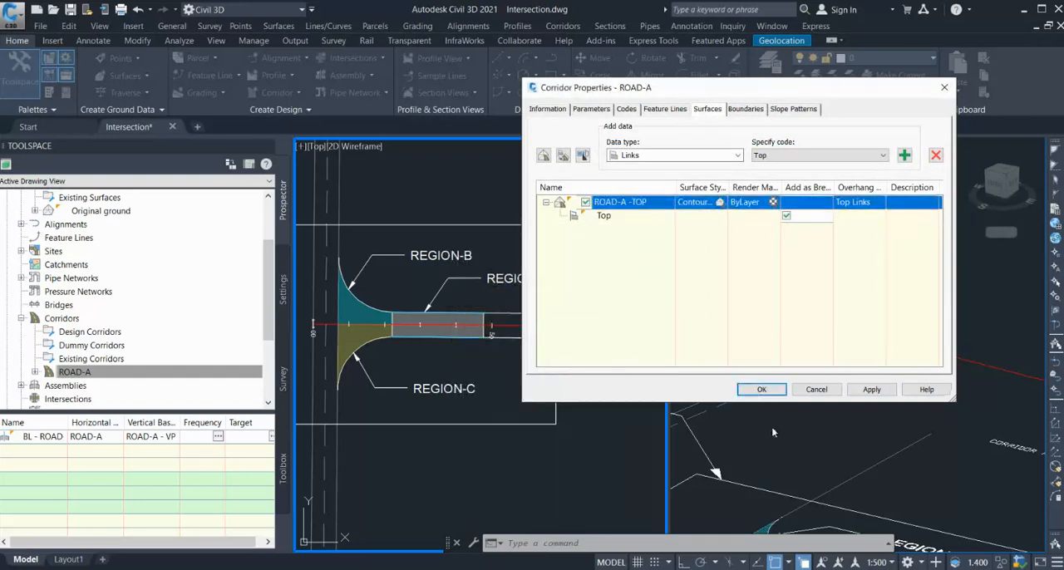
pyautogui.click(870, 390)
pyautogui.click(617, 263)
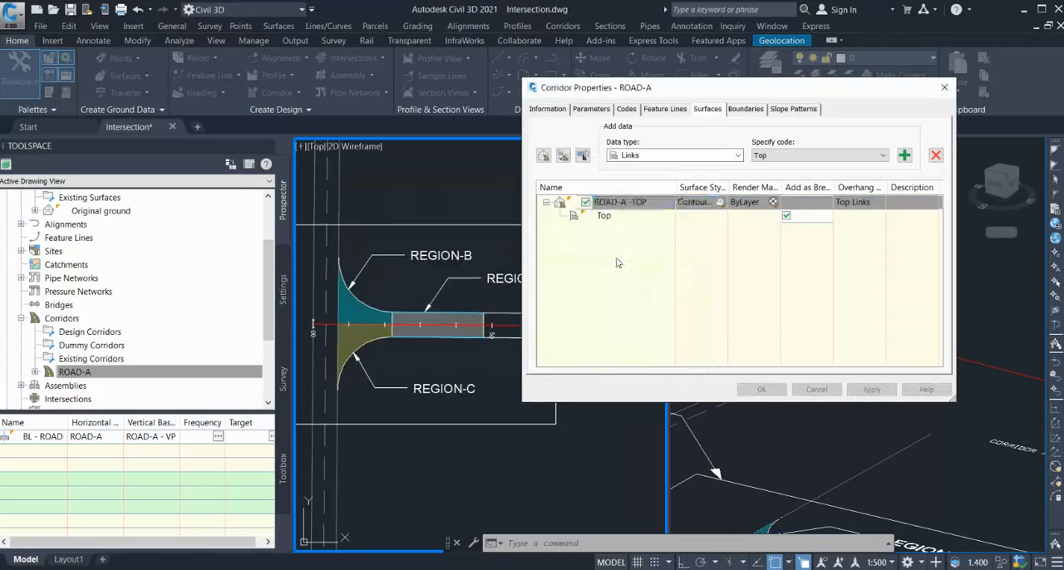
pyautogui.click(762, 389)
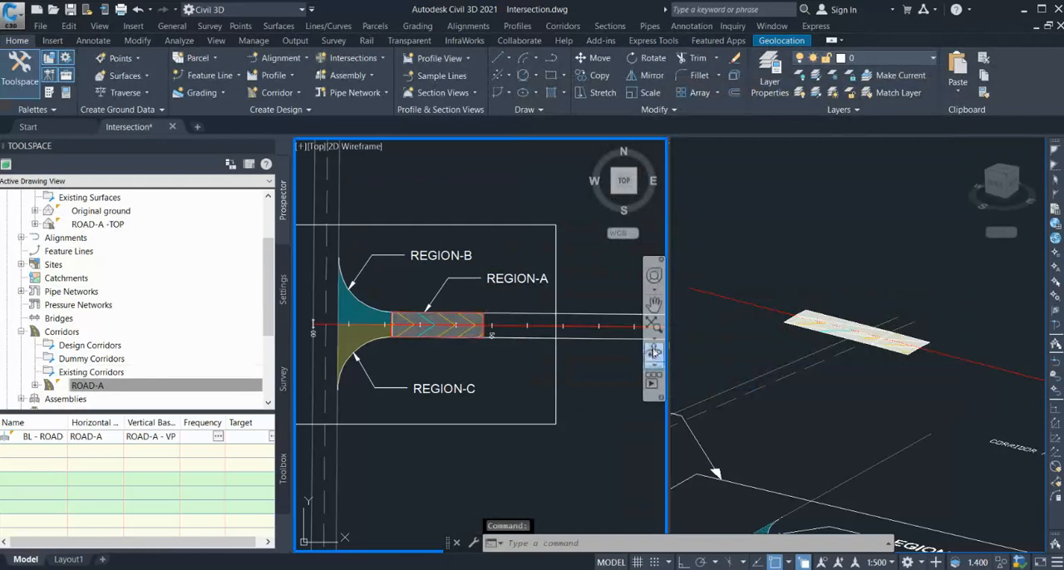
# Examine the ROAD-A -TOP contours along Region-A and the adjoining Region-B edge in plan.
pyautogui.scroll(3, 432, 325)
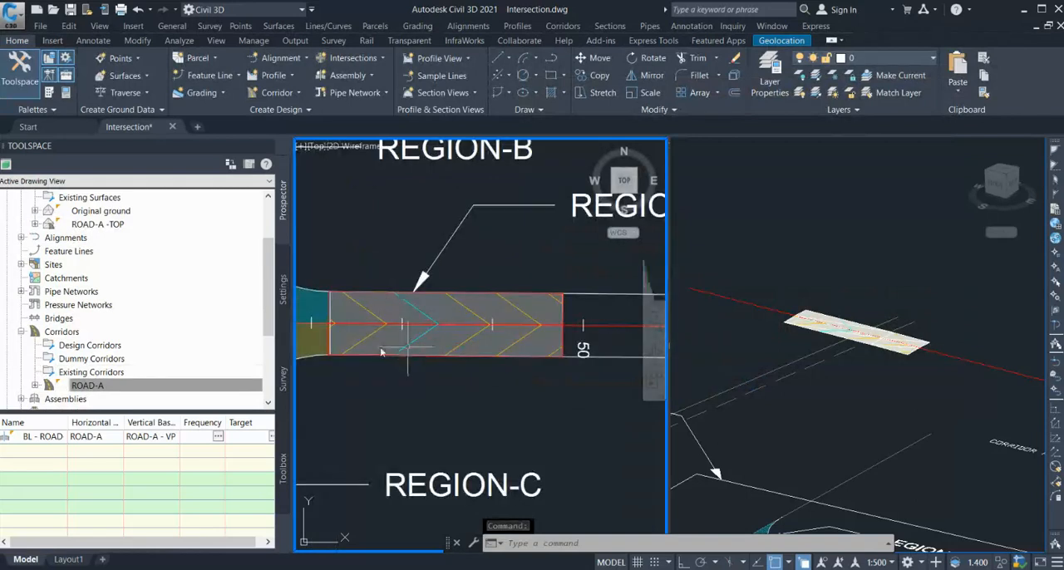
pyautogui.scroll(-2, 438, 317)
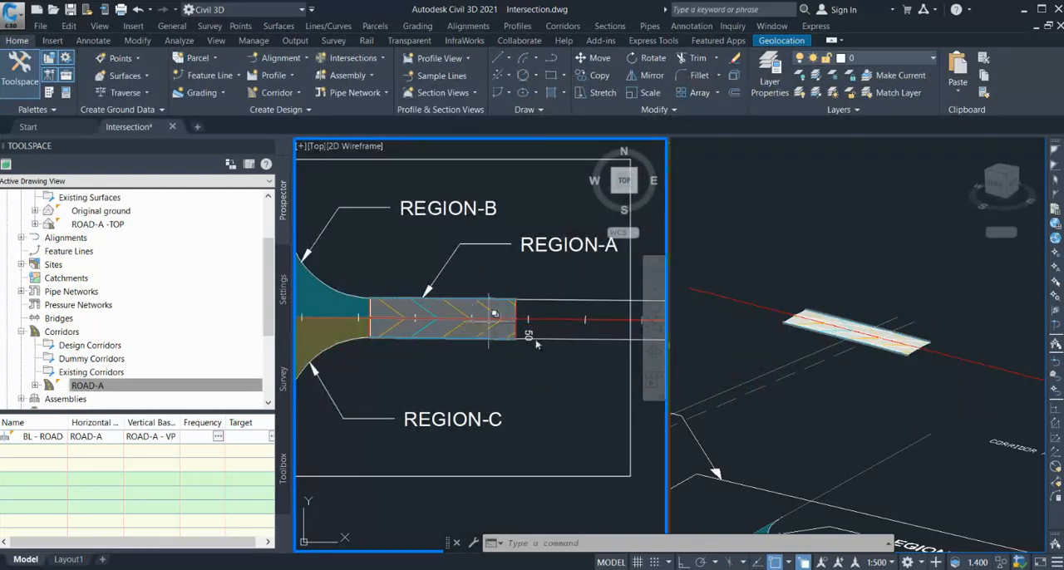
pyautogui.scroll(-2, 463, 380)
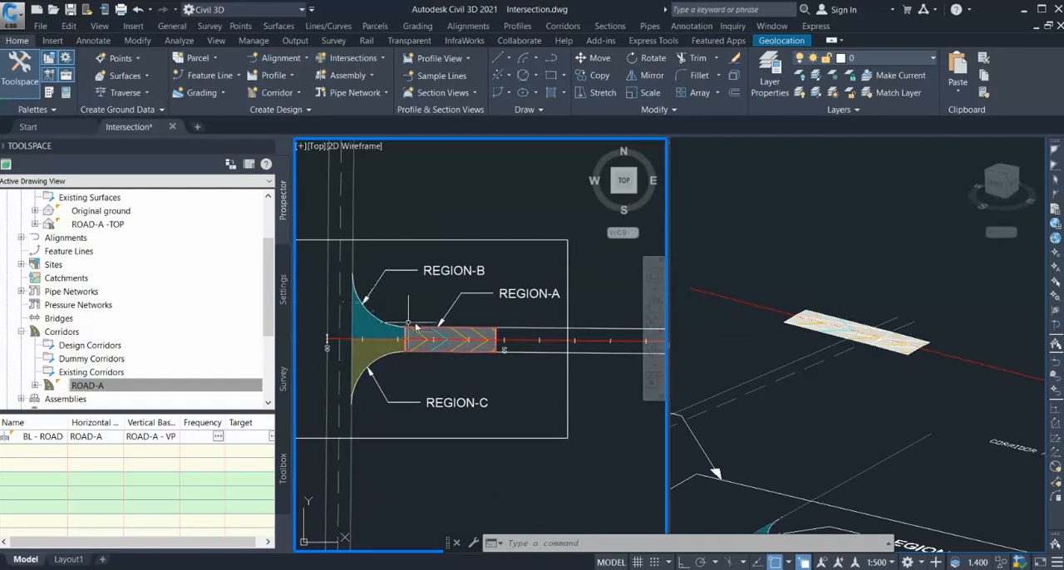
pyautogui.click(352, 262)
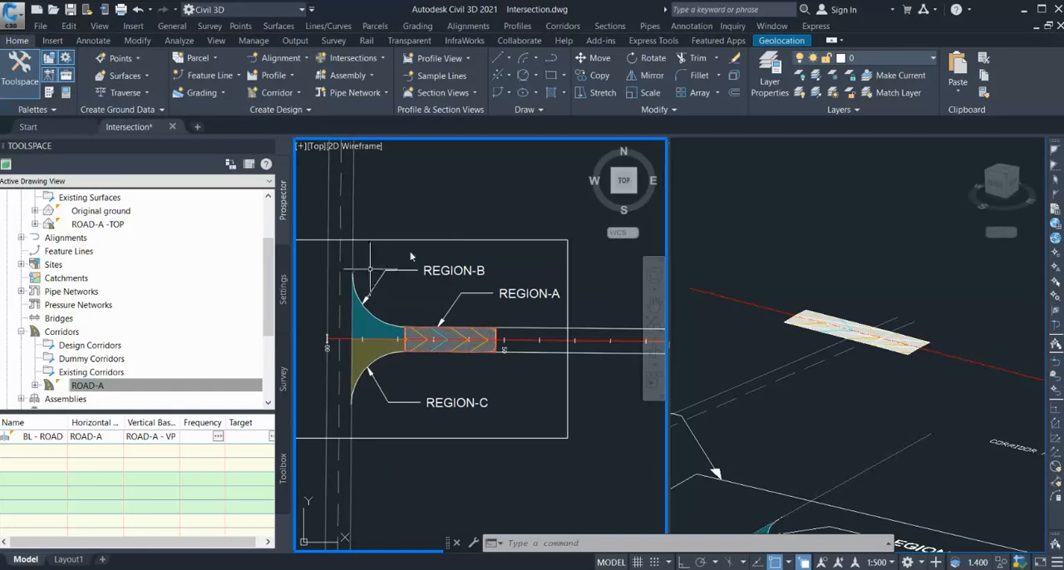
pyautogui.scroll(-2, 374, 369)
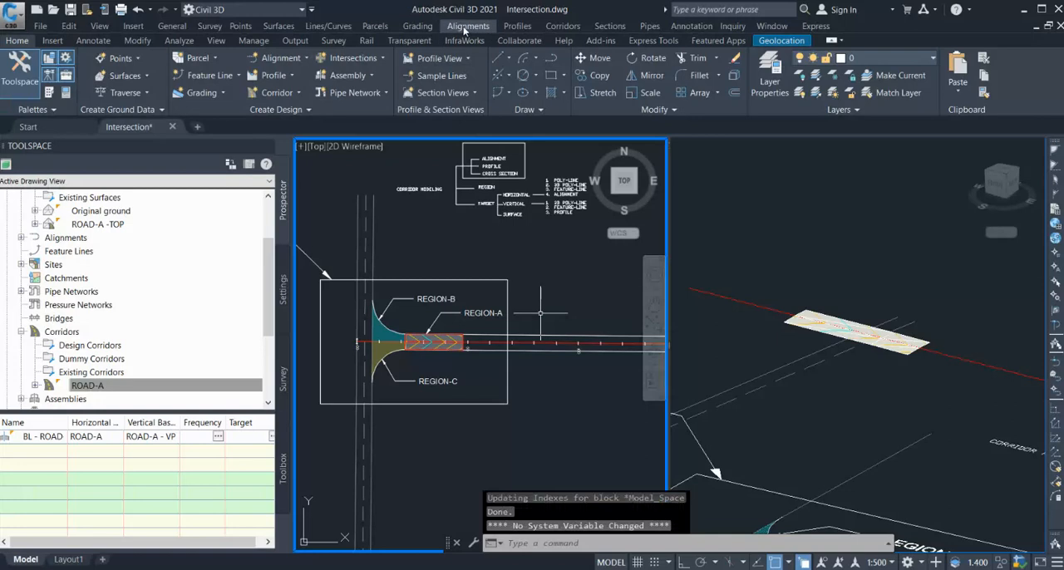
# Start a new centerline alignment layout named N-ROAD_A-01 with the Design Style LWT style.
pyautogui.click(512, 41)
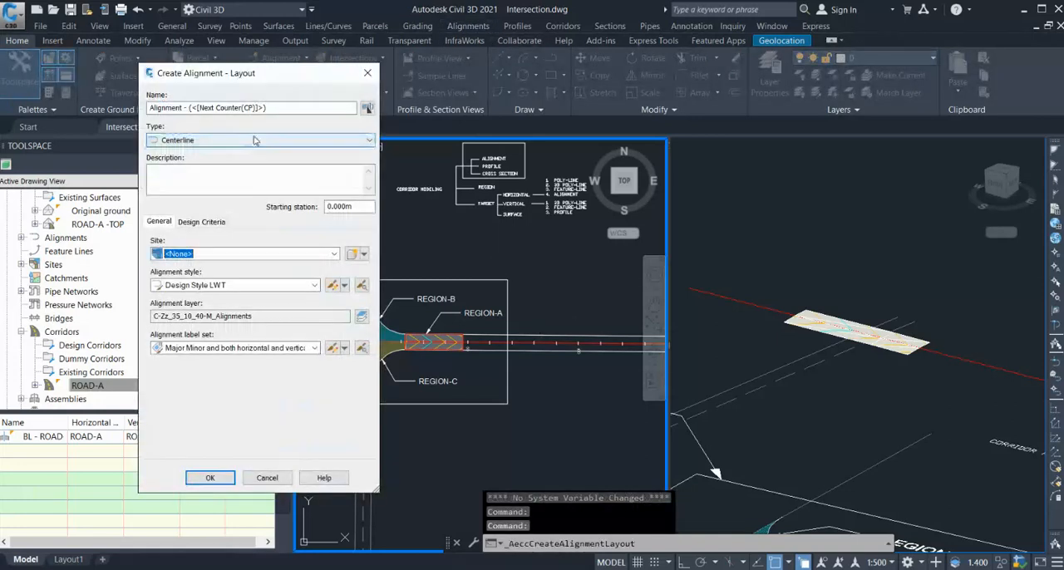
pyautogui.moveTo(281, 105); pyautogui.dragTo(148, 107)
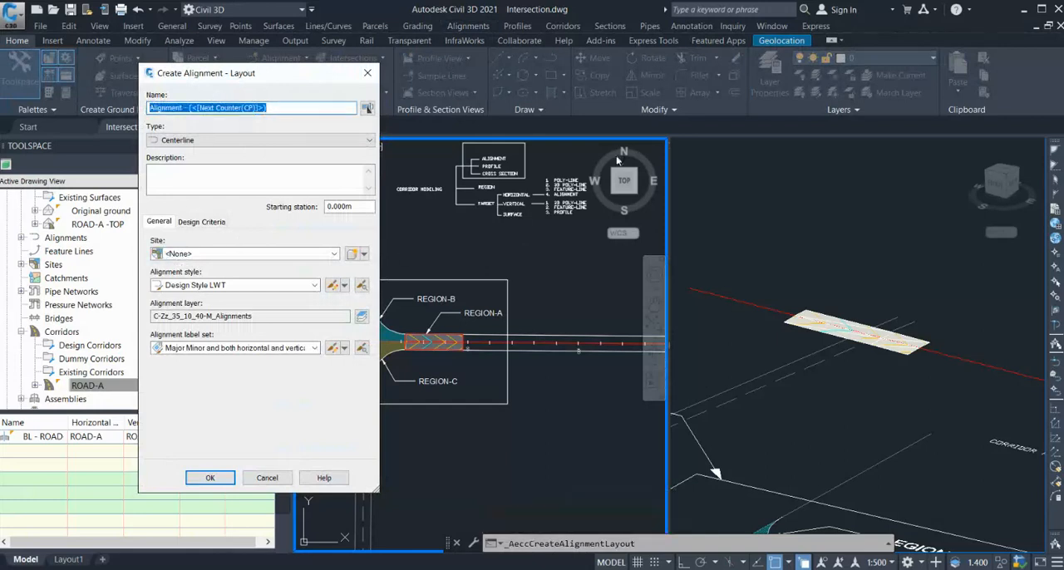
pyautogui.write('N-ROAD_A-01')
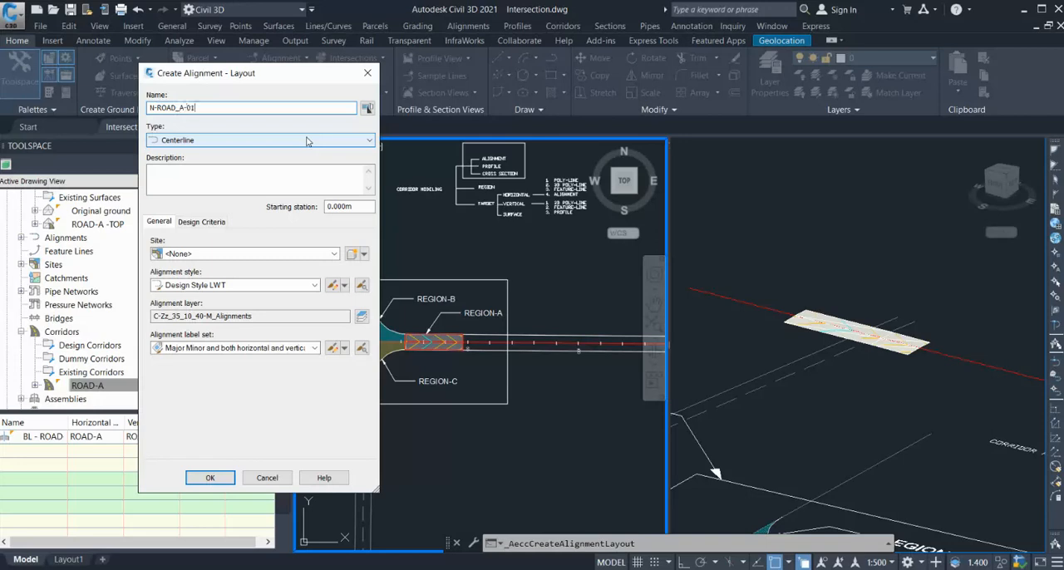
pyautogui.click(207, 476)
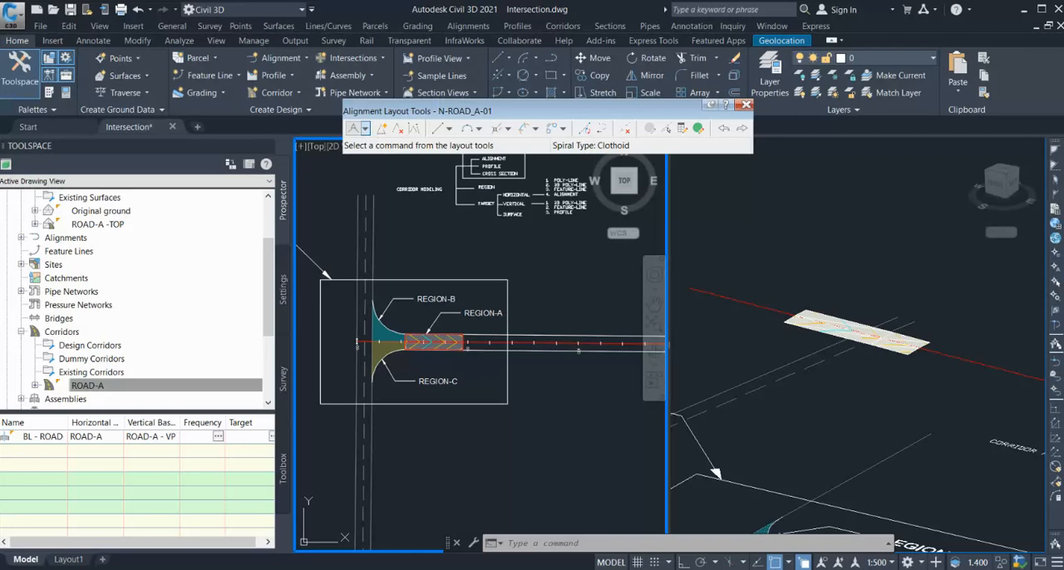
# Draw the N-ROAD_A-01 alignment with tangents and curves from the existing road edge around Region-B's corner to Region-A's north edge.
pyautogui.click(354, 128)
pyautogui.scroll(2, 375, 291)
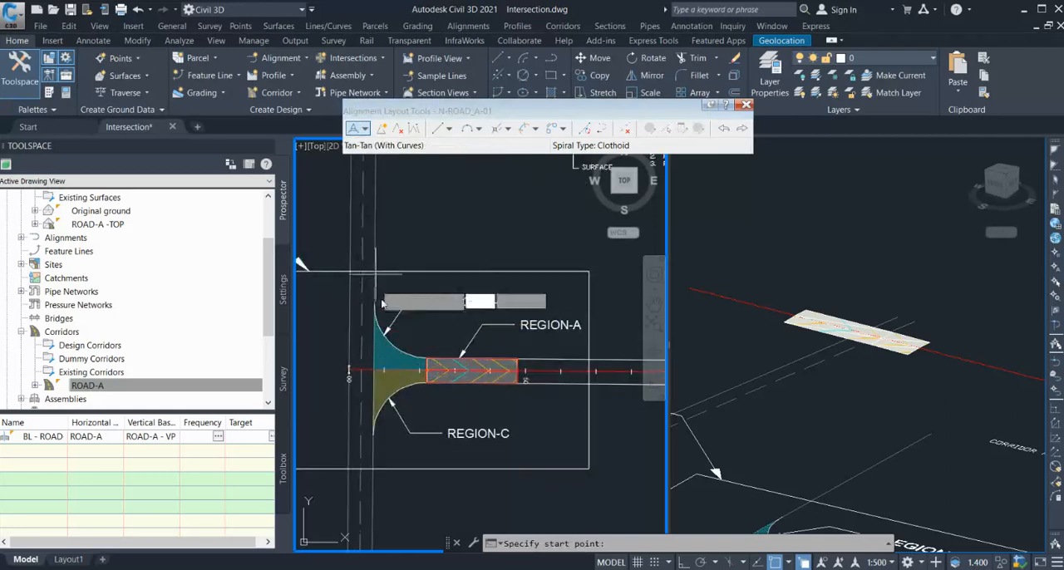
pyautogui.click(375, 277)
pyautogui.scroll(2, 378, 353)
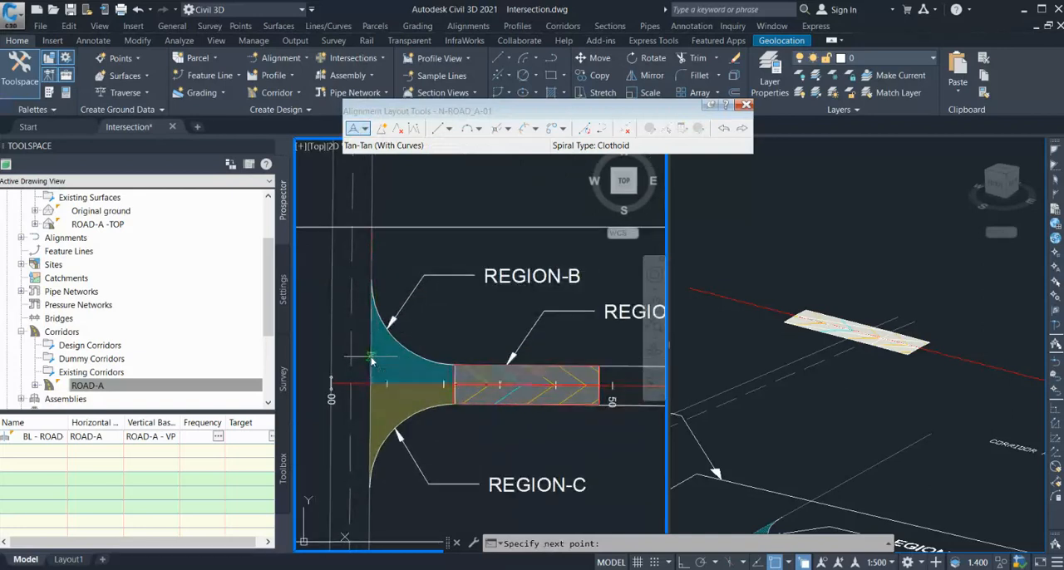
pyautogui.scroll(-2, 384, 357)
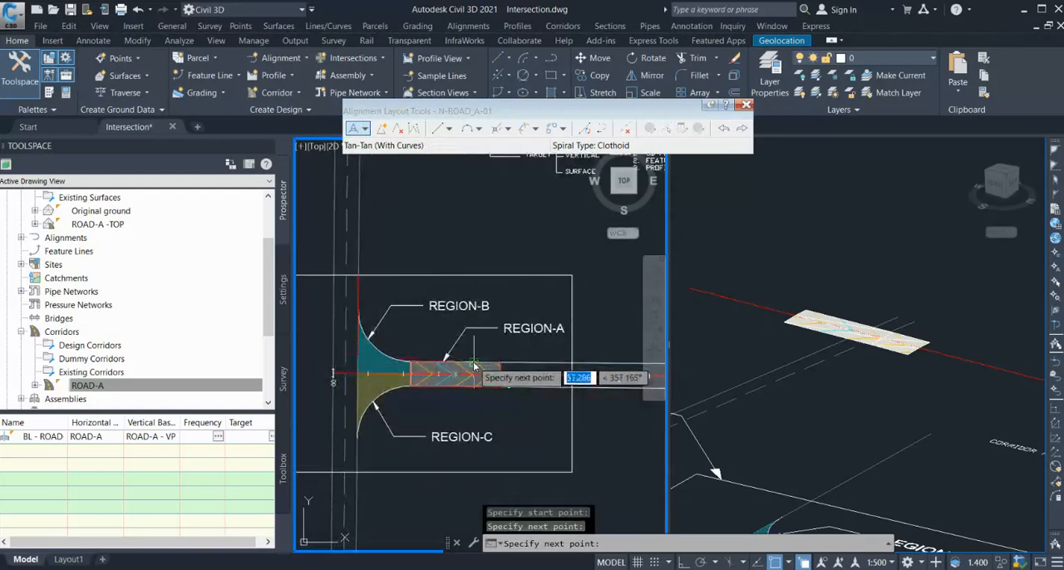
pyautogui.click(475, 367)
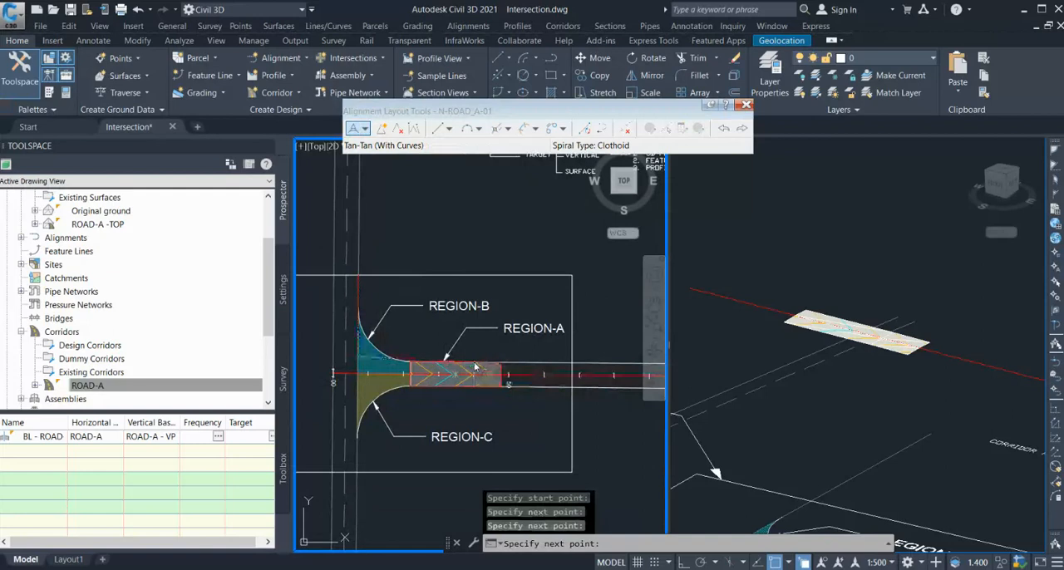
pyautogui.press('Escape')
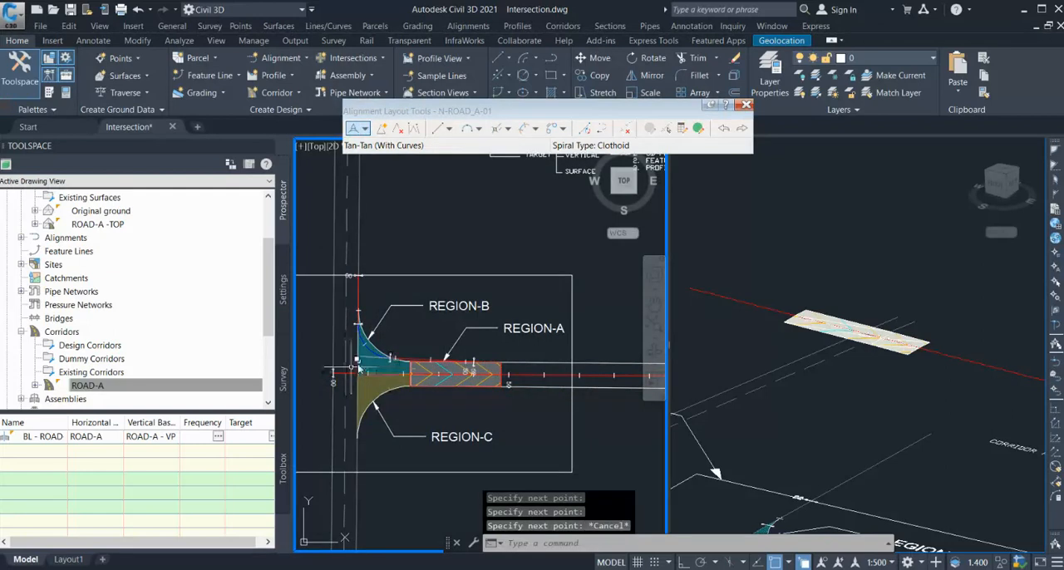
# Extend the north edge line of the side road through Region-B to the existing road edge.
pyautogui.write('W')
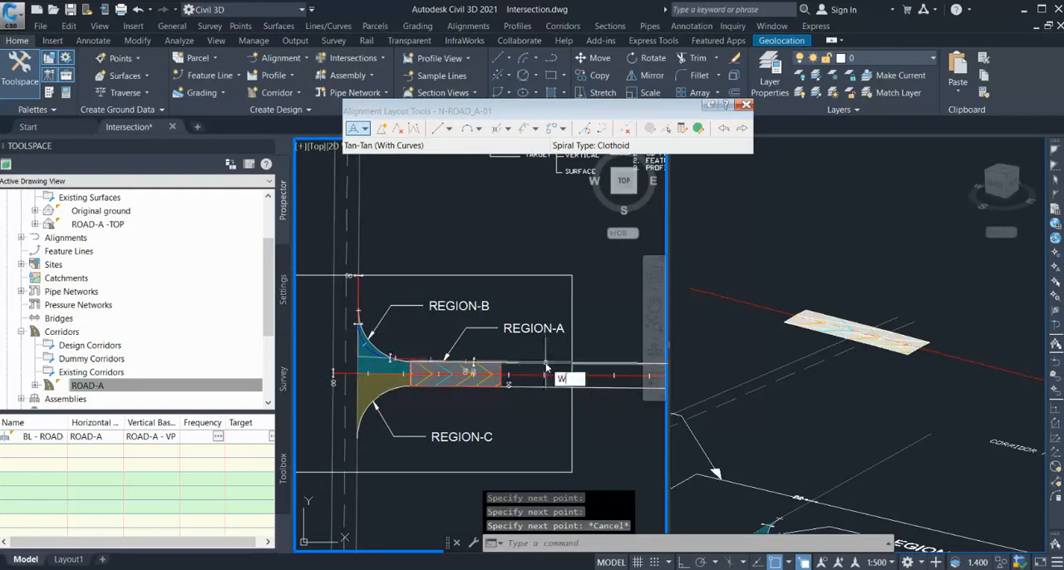
pyautogui.press('Escape')
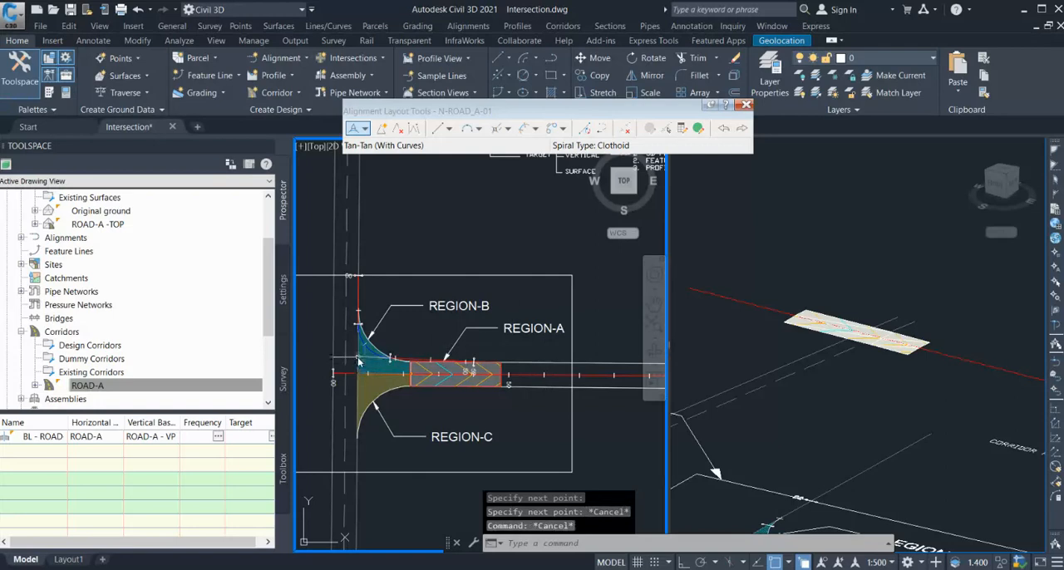
pyautogui.write('E')
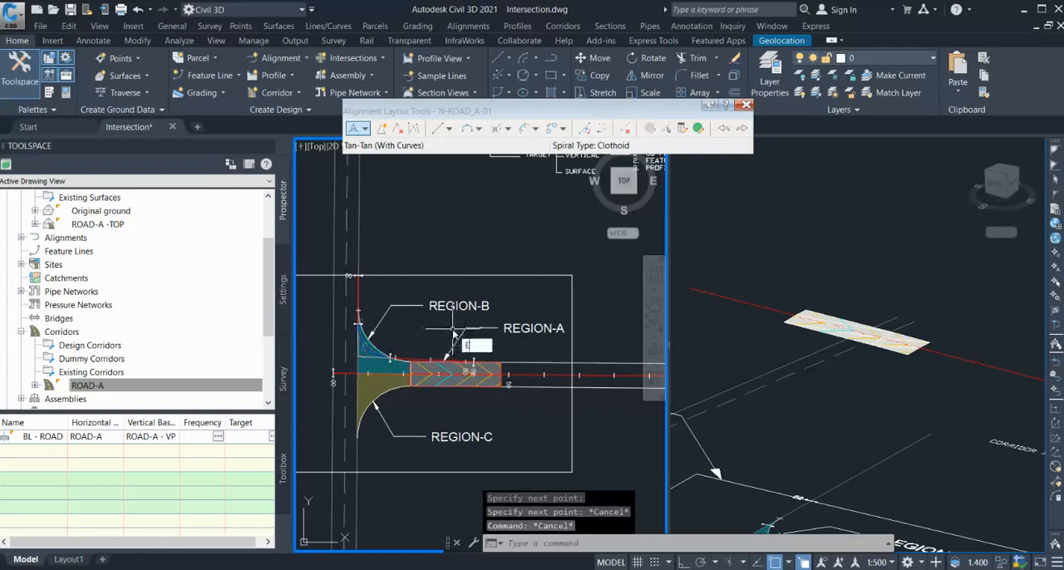
pyautogui.write('X')
pyautogui.press('Return')
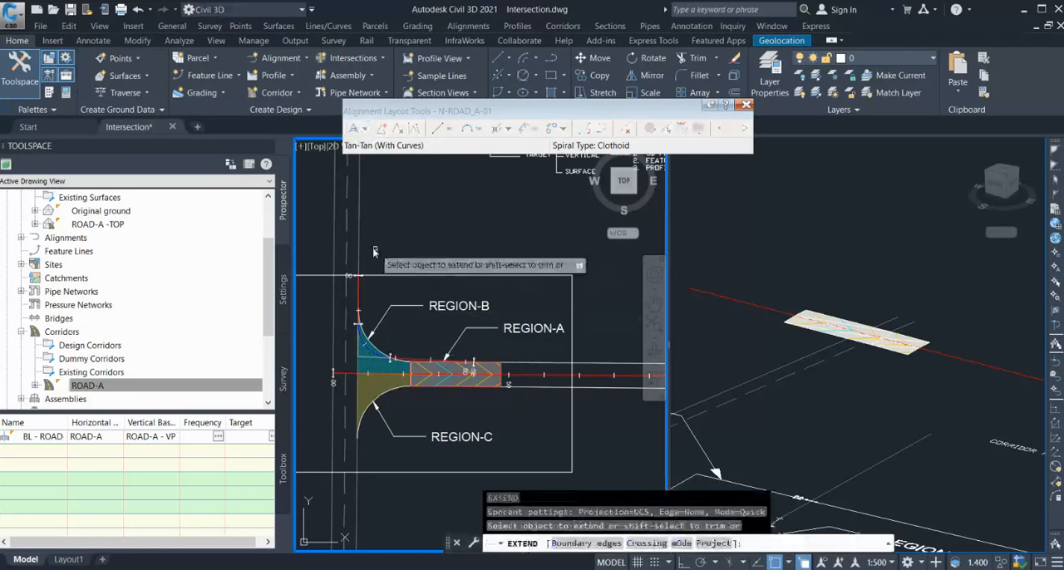
pyautogui.click(510, 367)
pyautogui.press('Escape')
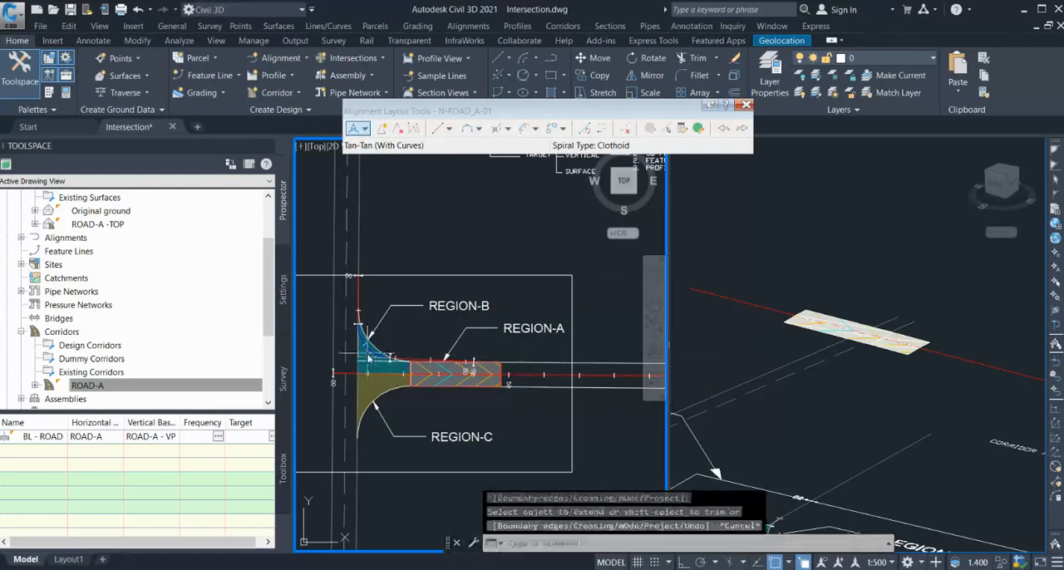
# Move the N-ROAD_A-01 alignment's corner intersection point to where the extended north edge line meets the existing road edge.
pyautogui.scroll(3, 407, 362)
pyautogui.click(403, 362)
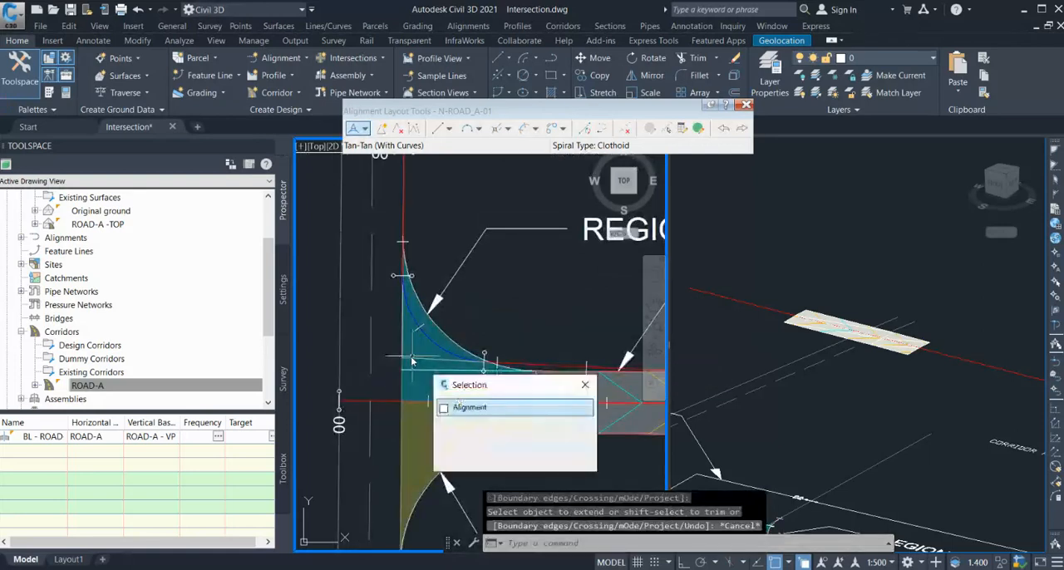
pyautogui.click(403, 359)
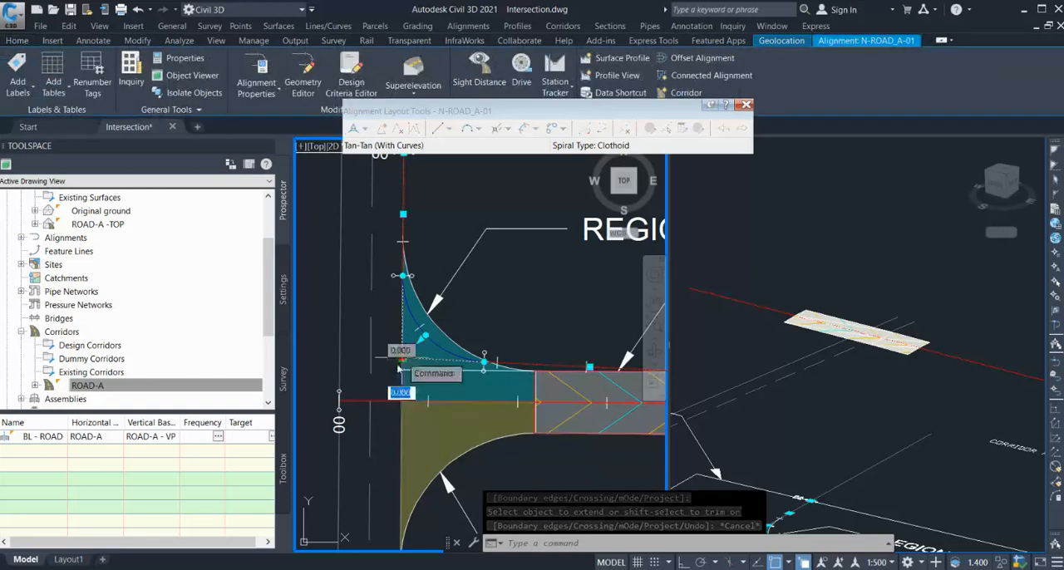
pyautogui.click(402, 368)
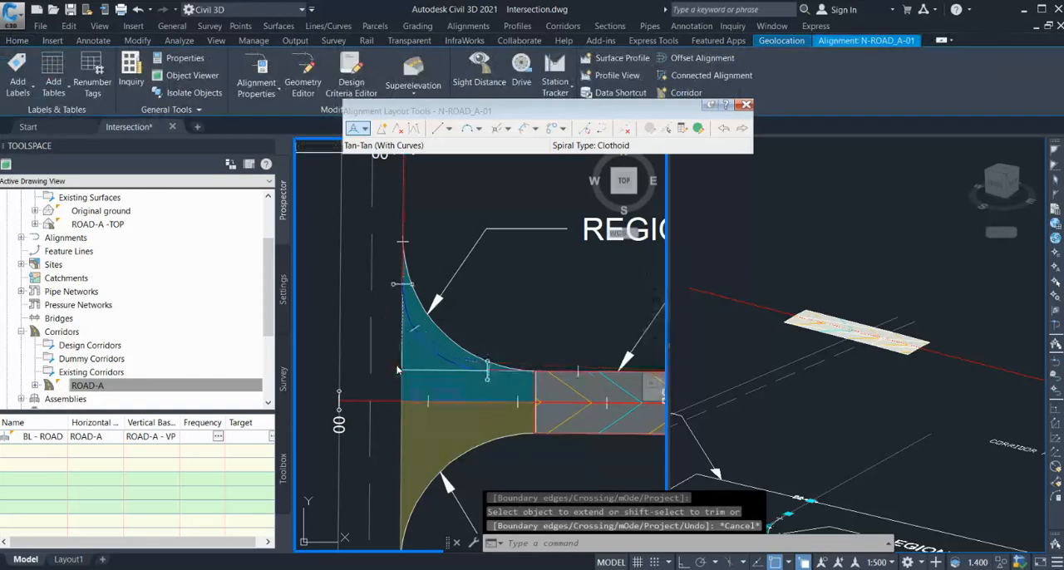
# Set the radius of the N-ROAD_A-01 alignment's curve to 15 m in the alignment entities table and close the table.
pyautogui.click(698, 129)
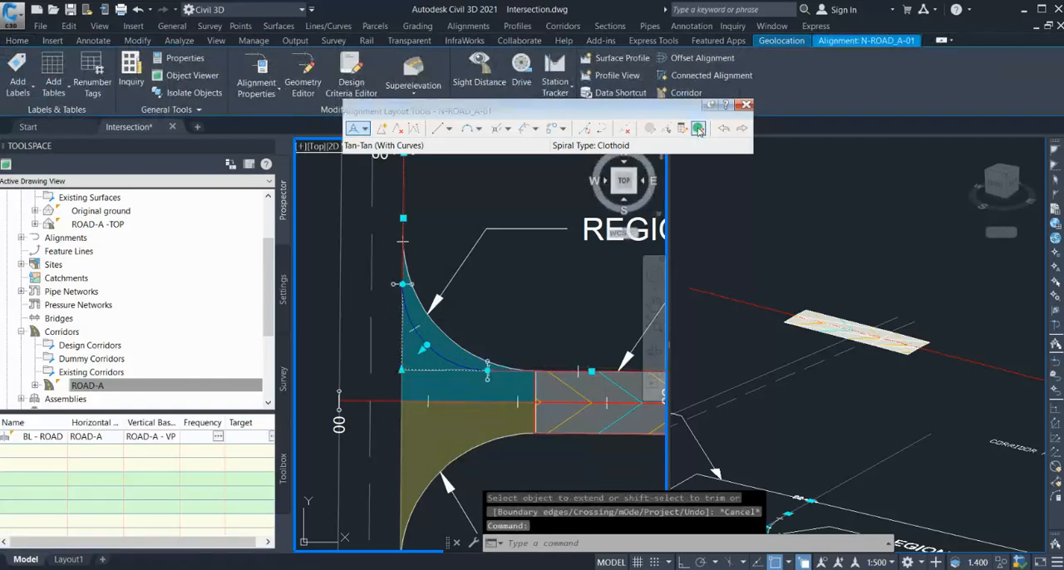
pyautogui.click(458, 56)
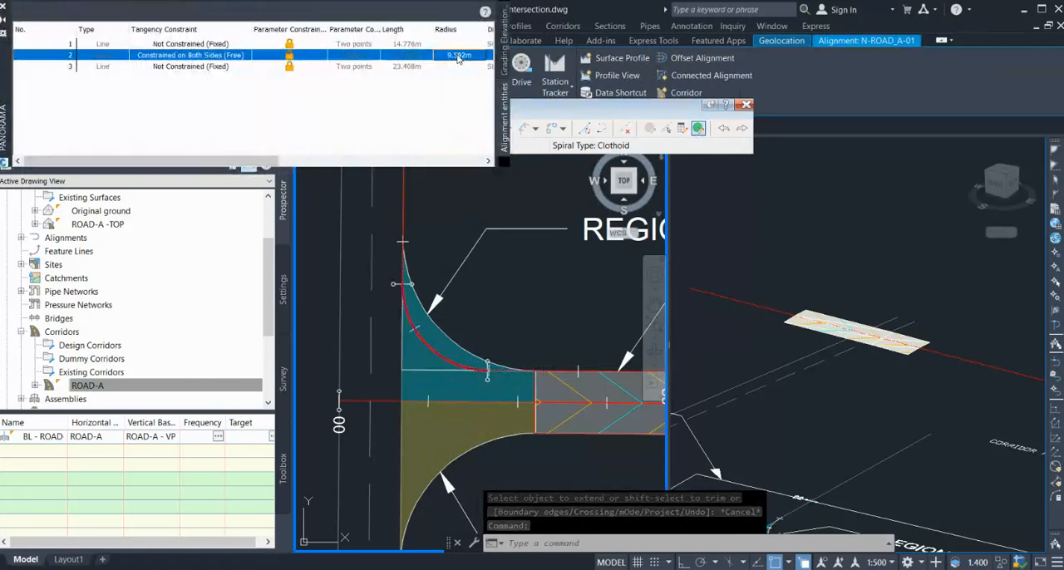
pyautogui.doubleClick(458, 57)
pyautogui.write('15')
pyautogui.press('Return')
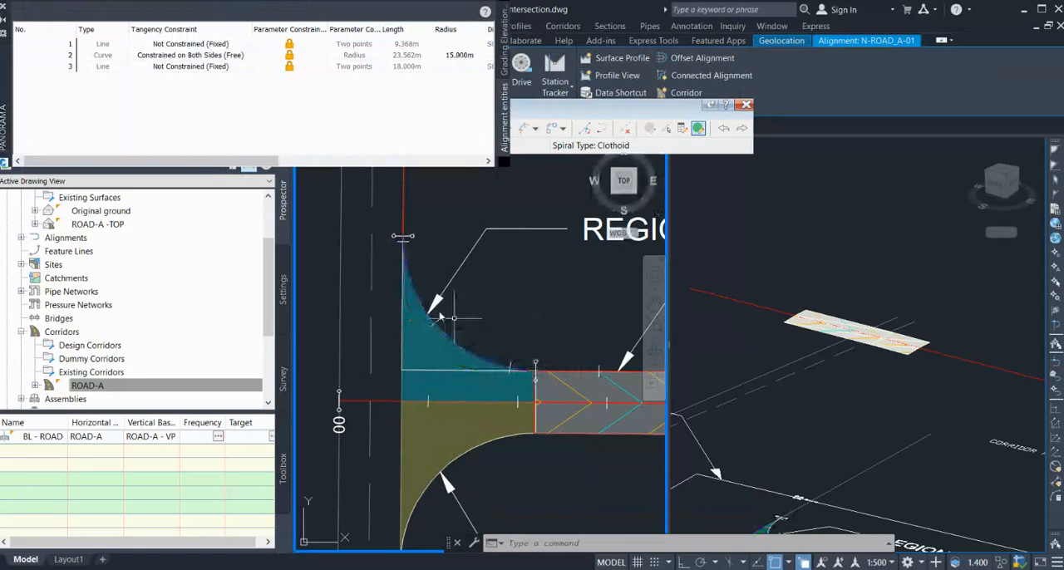
pyautogui.scroll(-2, 349, 295)
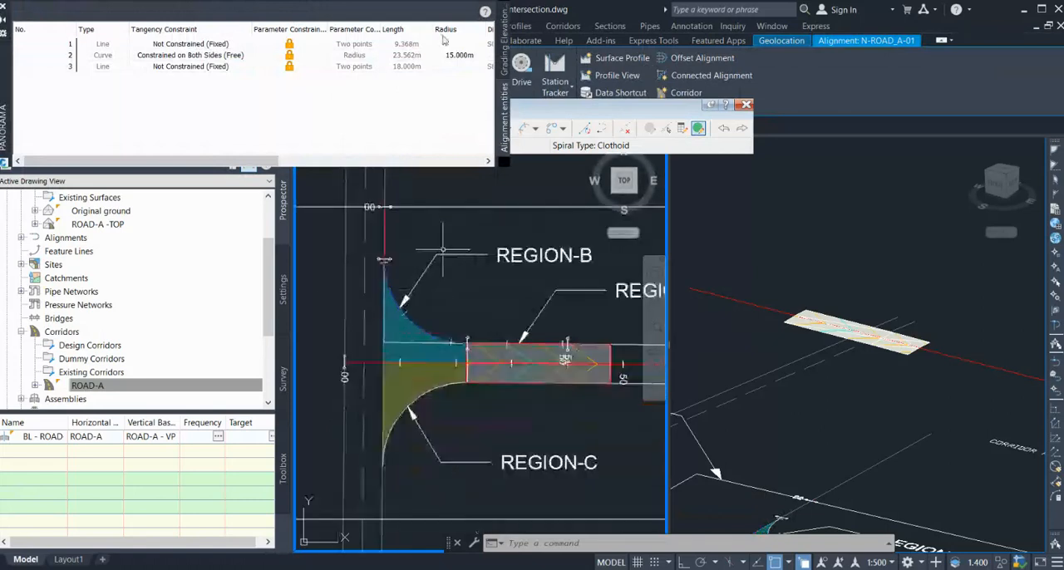
pyautogui.click(3, 7)
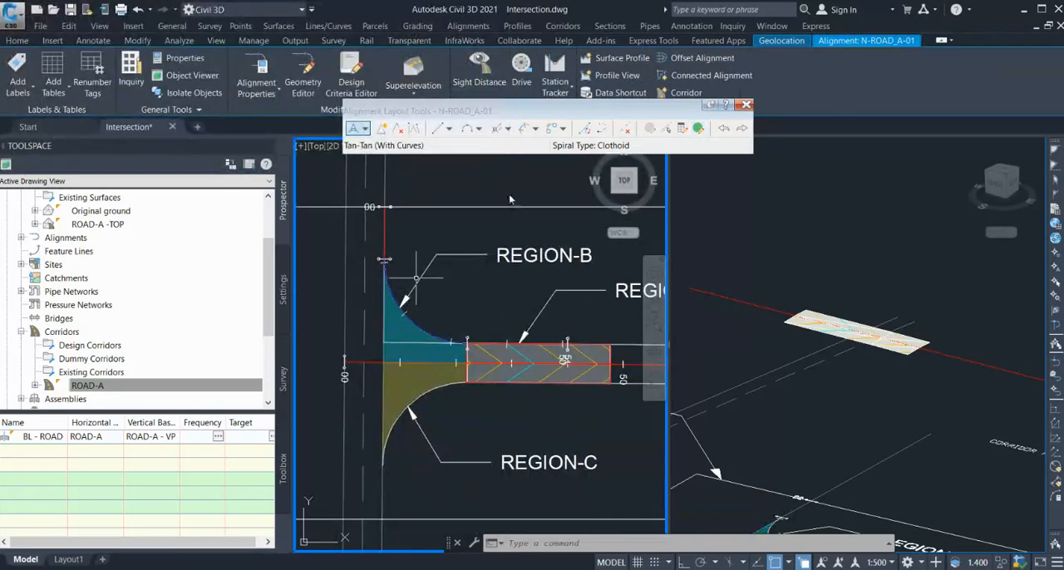
pyautogui.press('Escape')
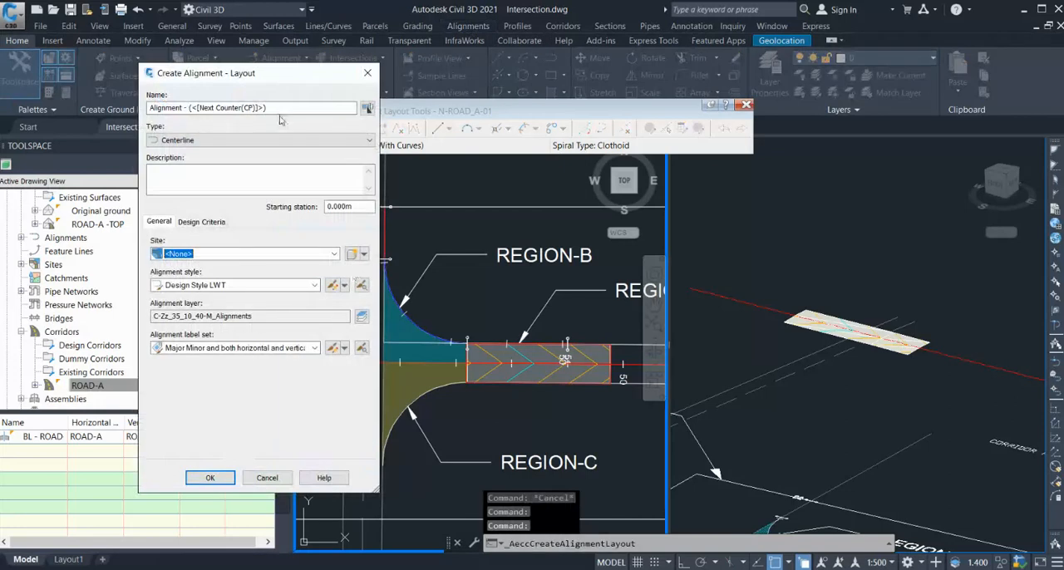
# Create a new centerline alignment layout named S-ROAD_A-01 with the Design Style LWT style.
pyautogui.moveTo(272, 109); pyautogui.dragTo(144, 98)
pyautogui.write('S_')
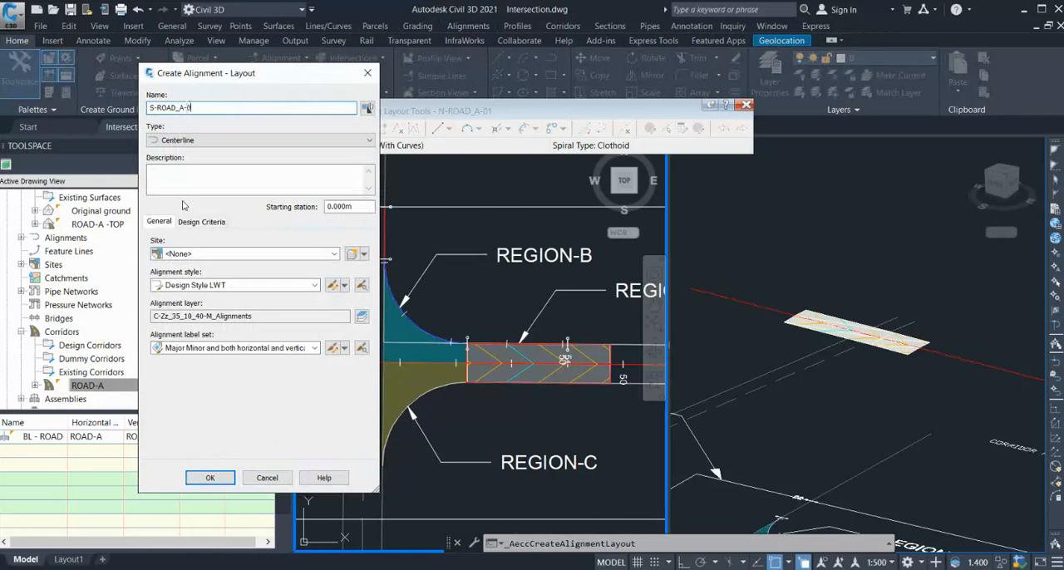
pyautogui.click(210, 478)
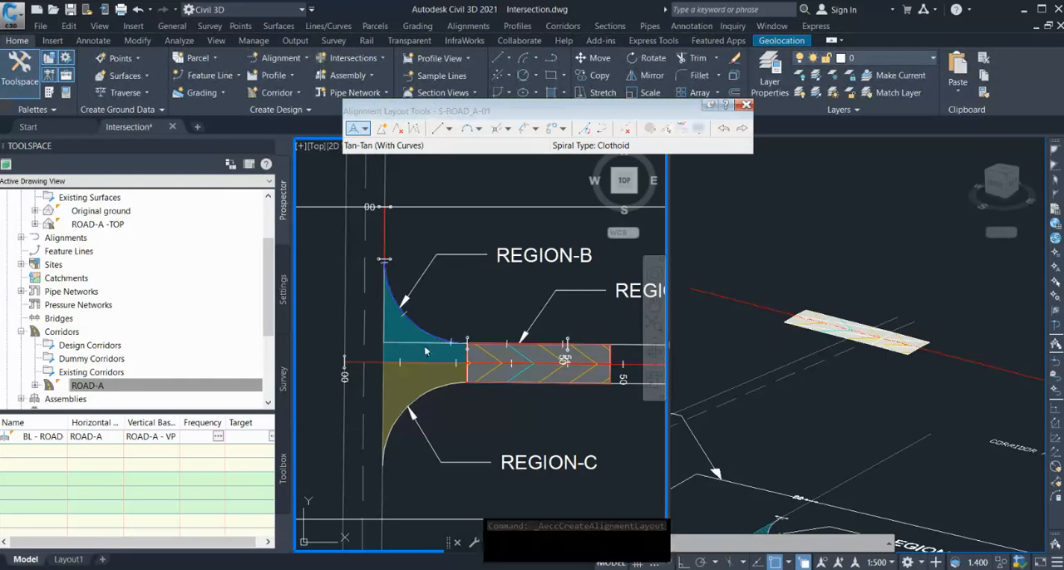
# Draw the S-ROAD_A-01 alignment with tangents and curves from the existing road edge around Region-C's corner to Region-A's south edge.
pyautogui.click(382, 519)
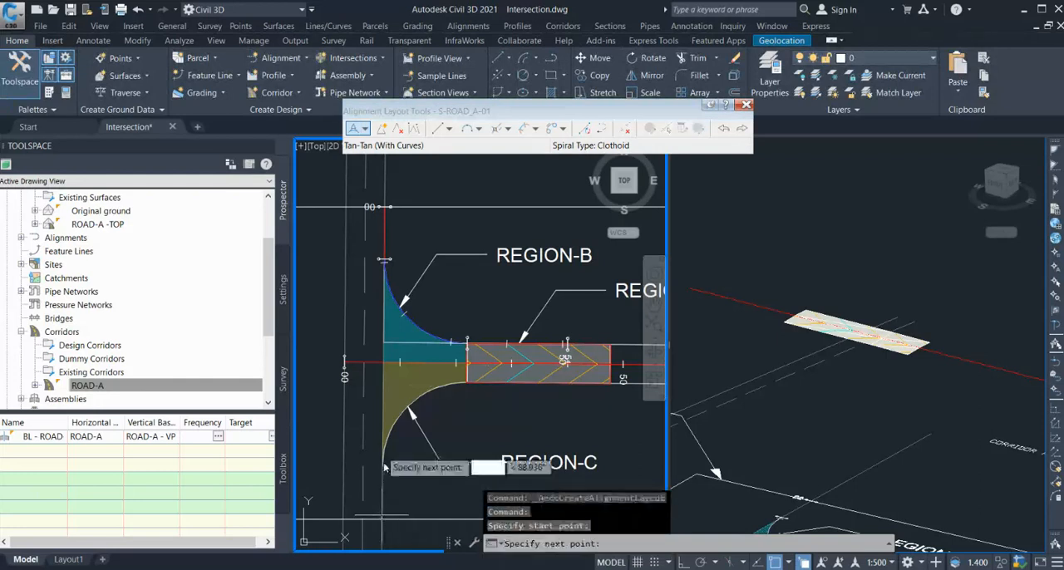
pyautogui.click(383, 386)
pyautogui.scroll(-2, 416, 400)
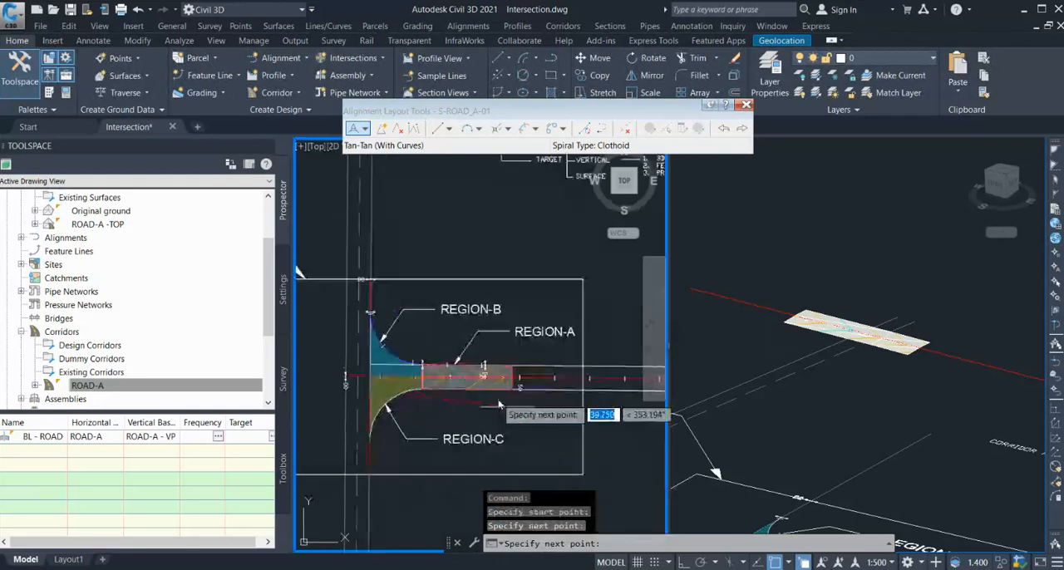
pyautogui.scroll(2, 480, 396)
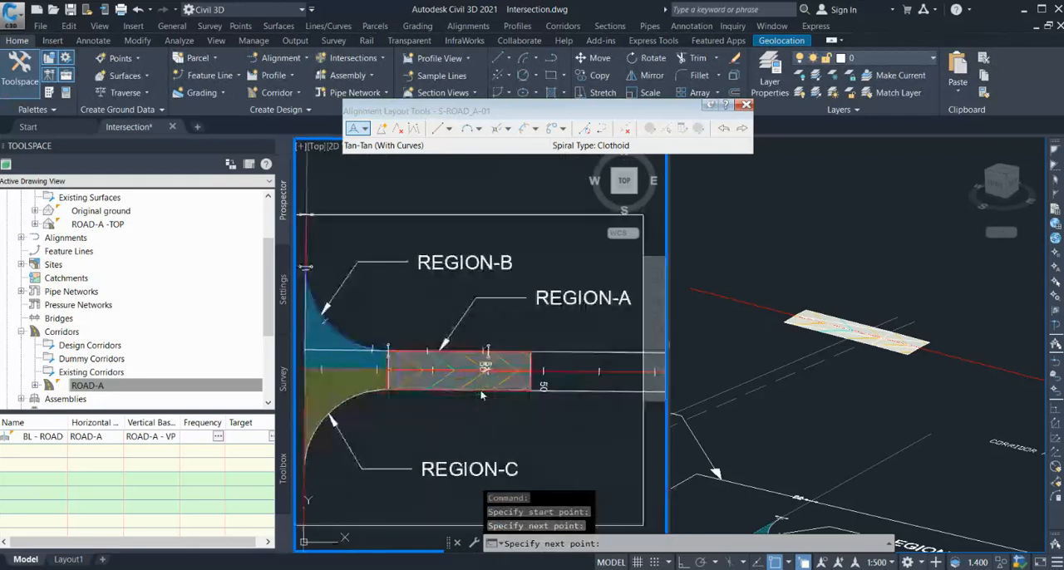
pyautogui.click(482, 389)
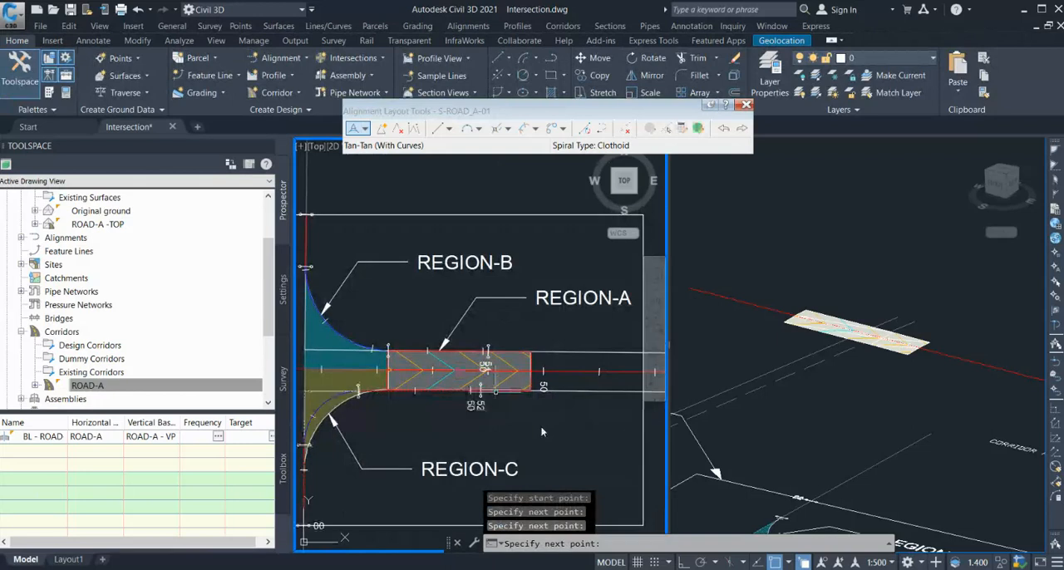
pyautogui.press('Escape')
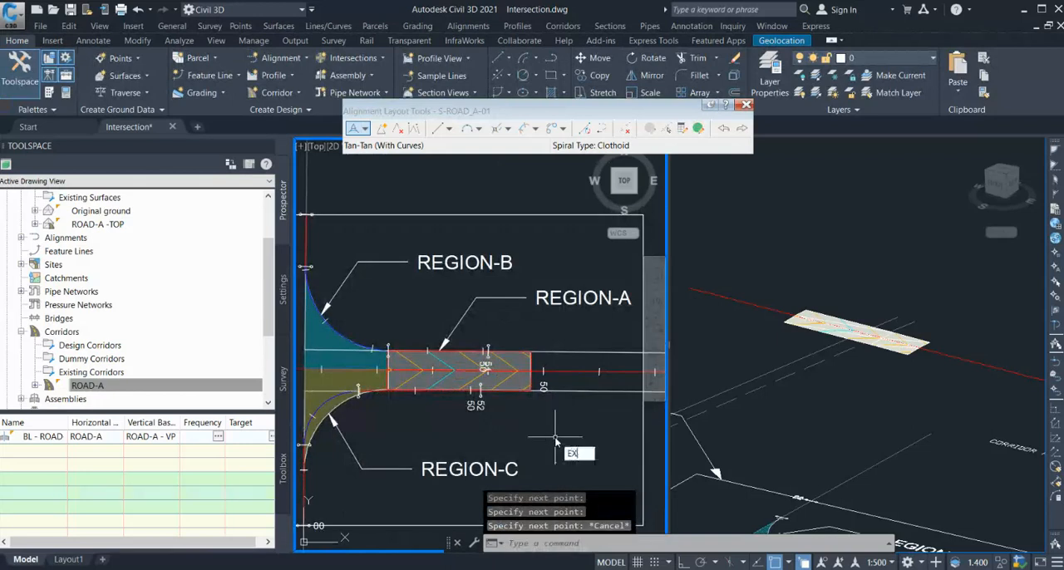
# Extend the south edge line of the side road through Region-C to the existing road edge.
pyautogui.write('EX')
pyautogui.press('Return')
pyautogui.scroll(-2, 540, 422)
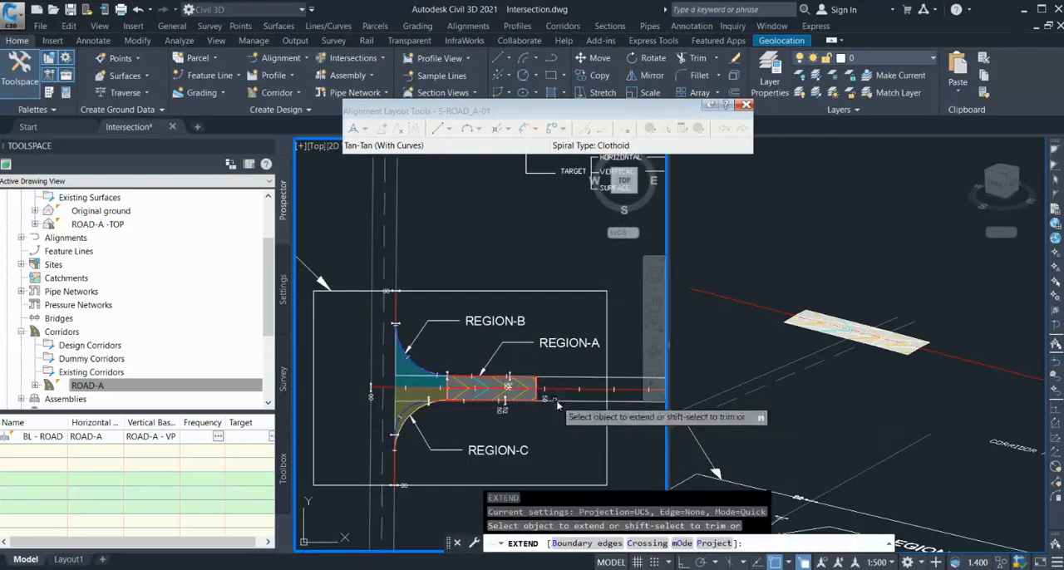
pyautogui.press('Escape')
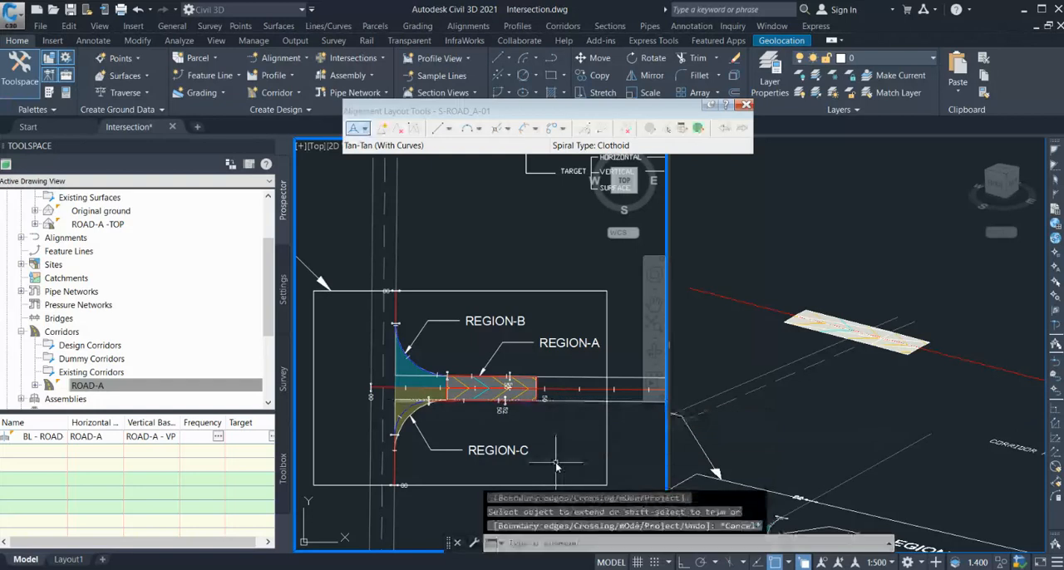
# Move the S-ROAD_A-01 alignment's corner intersection point exactly to where the extended south edge line meets the existing road edge.
pyautogui.scroll(2, 360, 414)
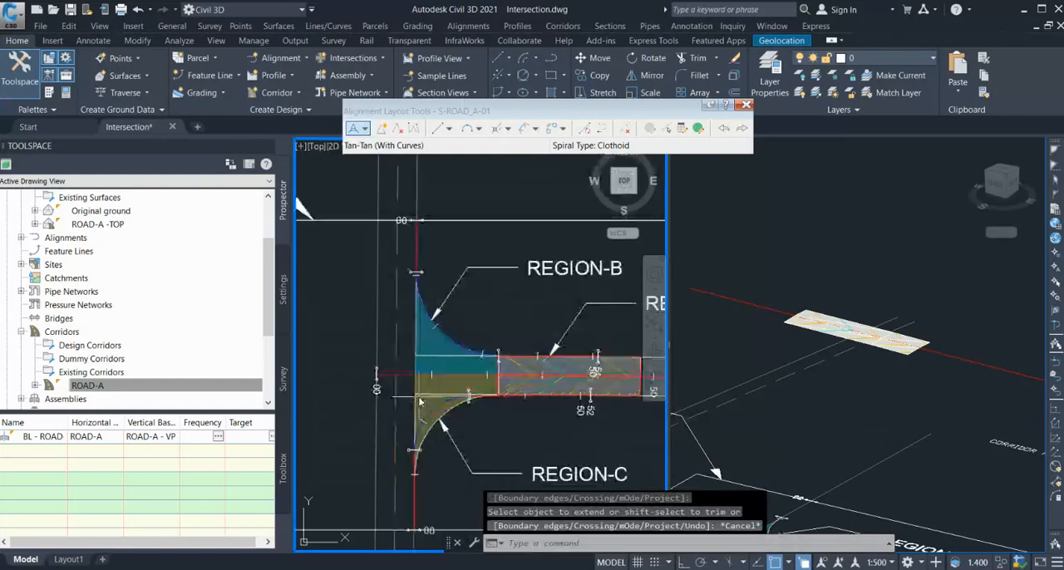
pyautogui.scroll(2, 420, 402)
pyautogui.click(408, 398)
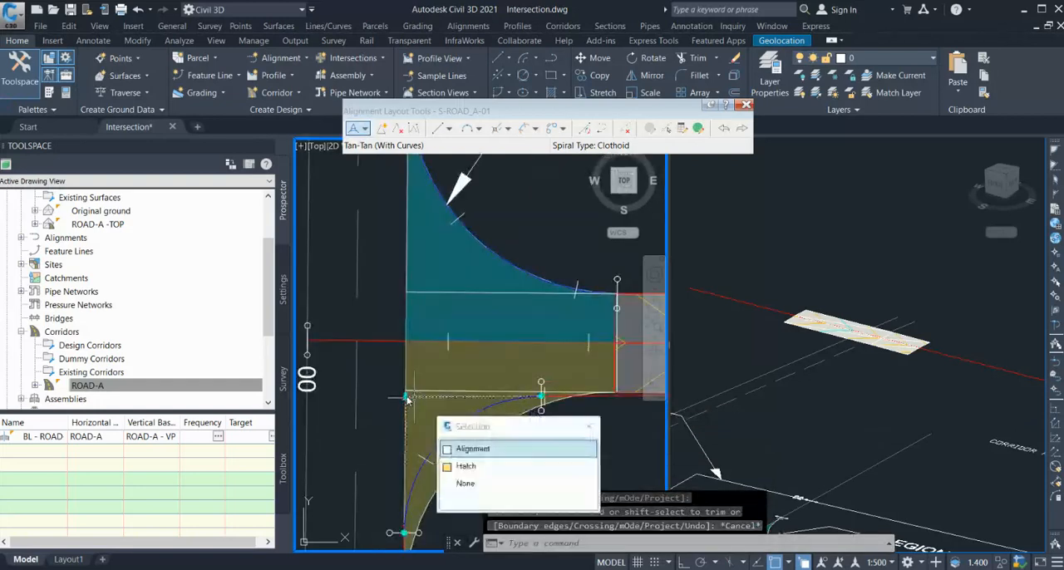
pyautogui.click(406, 398)
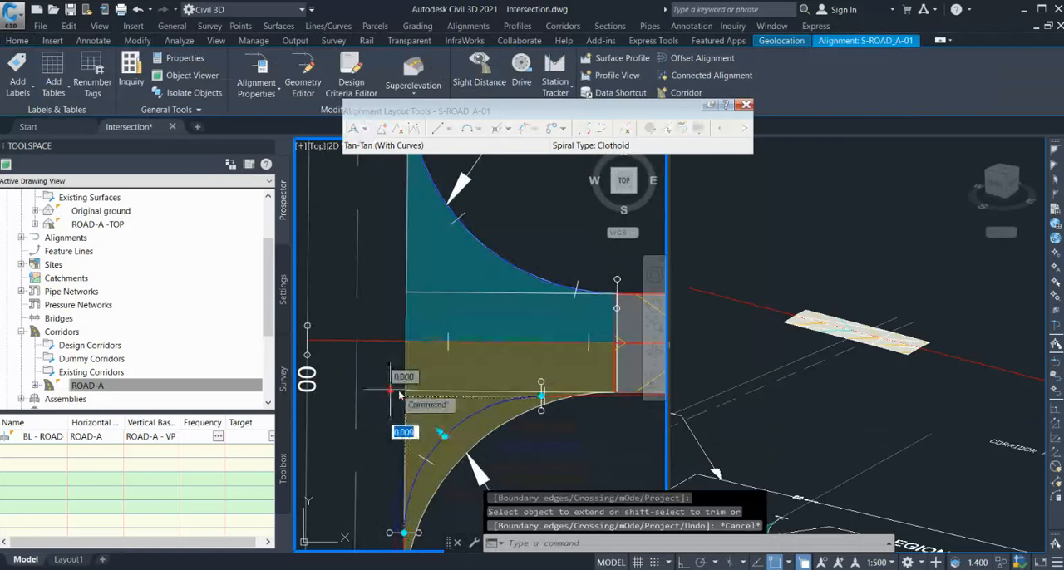
pyautogui.scroll(2, 395, 388)
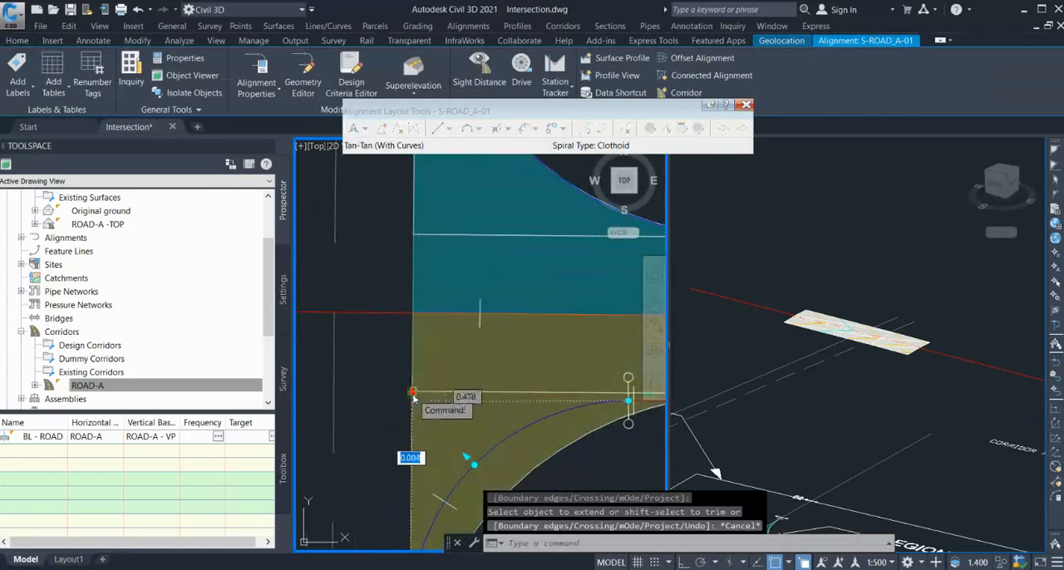
pyautogui.click(414, 399)
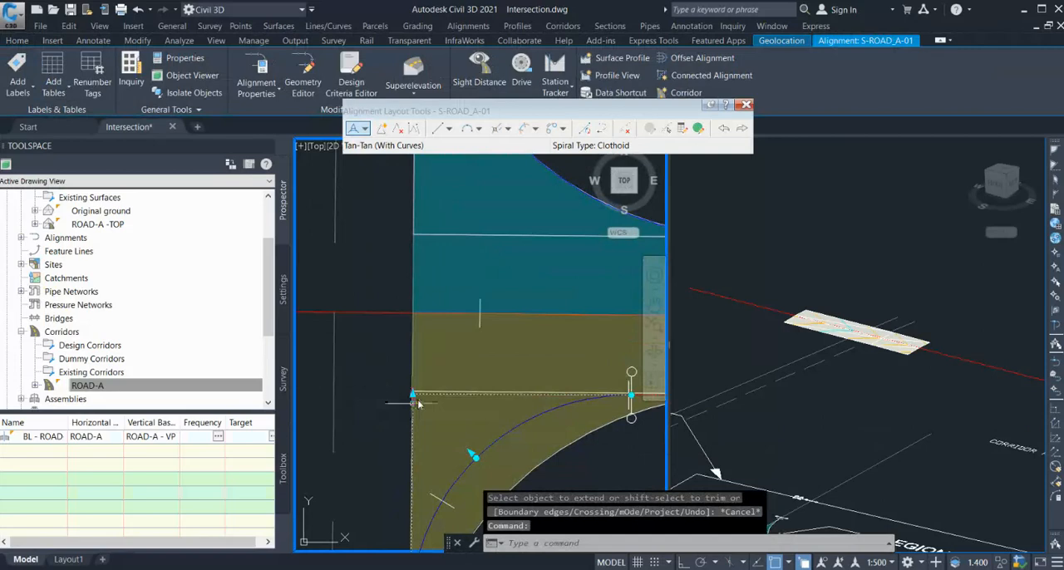
pyautogui.scroll(2, 418, 403)
pyautogui.click(408, 397)
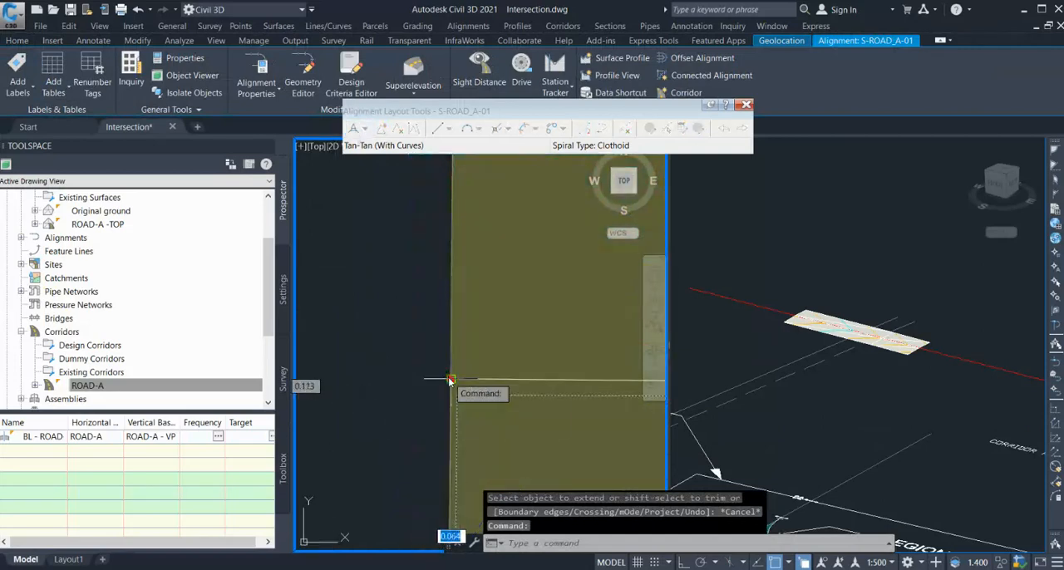
pyautogui.click(449, 380)
pyautogui.scroll(-7, 361, 322)
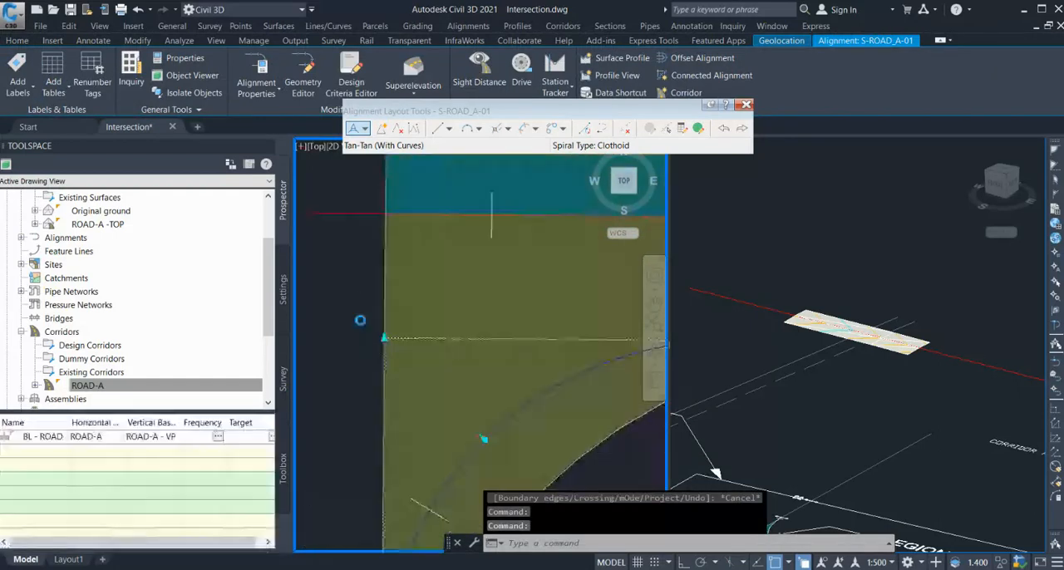
pyautogui.scroll(-4, 388, 387)
# Set the S-ROAD_A-01 alignment's curve radius to 15 m, then close the alignment layout tools and the entities table.
pyautogui.click(698, 128)
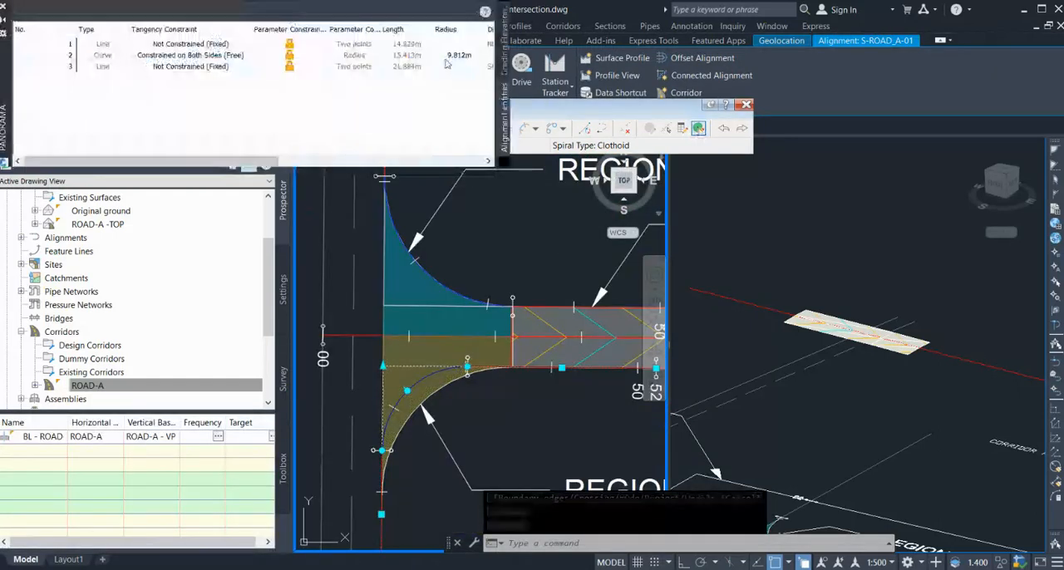
pyautogui.doubleClick(460, 55)
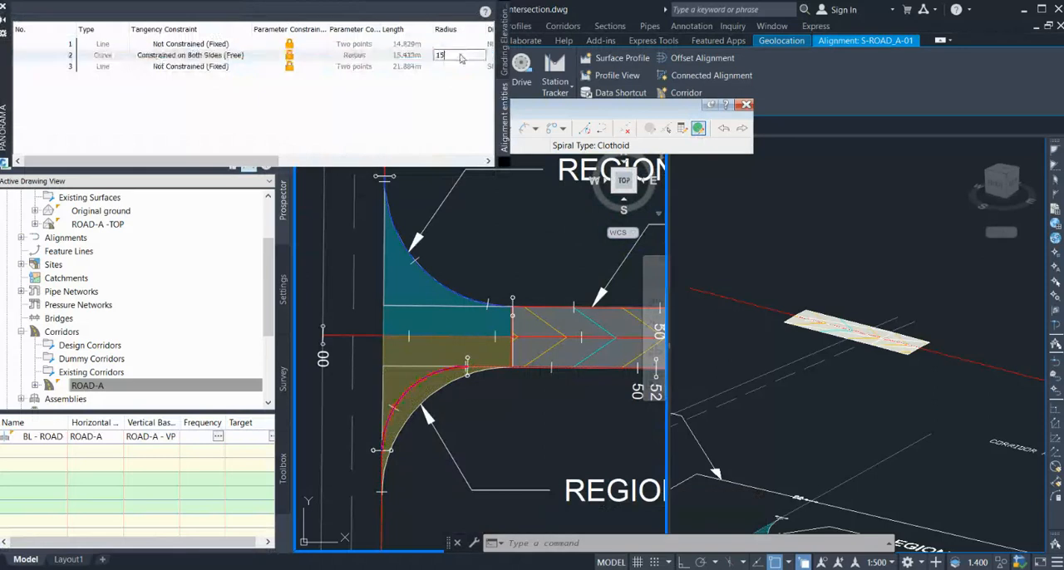
pyautogui.press('Return')
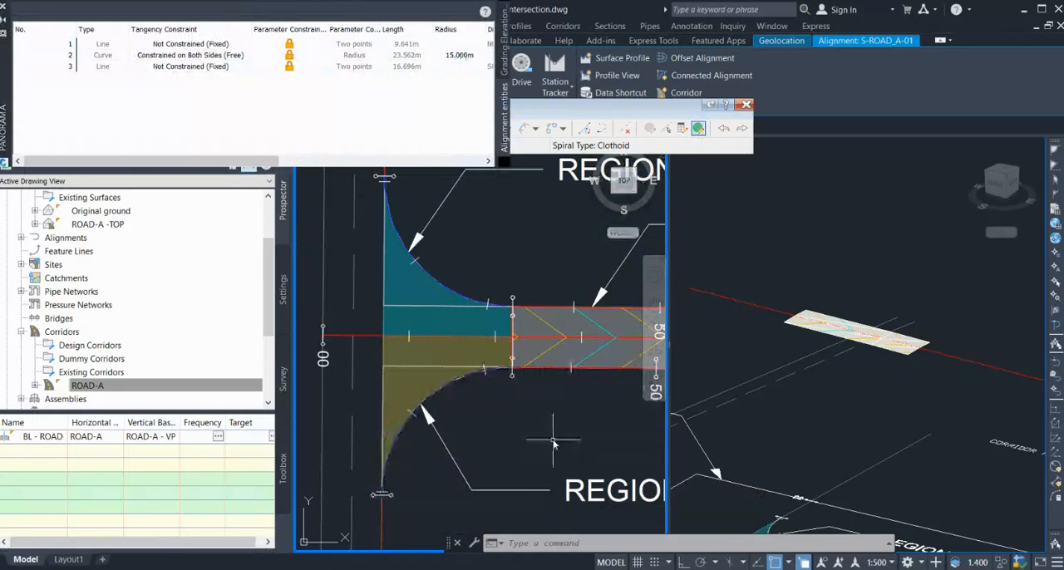
pyautogui.click(746, 104)
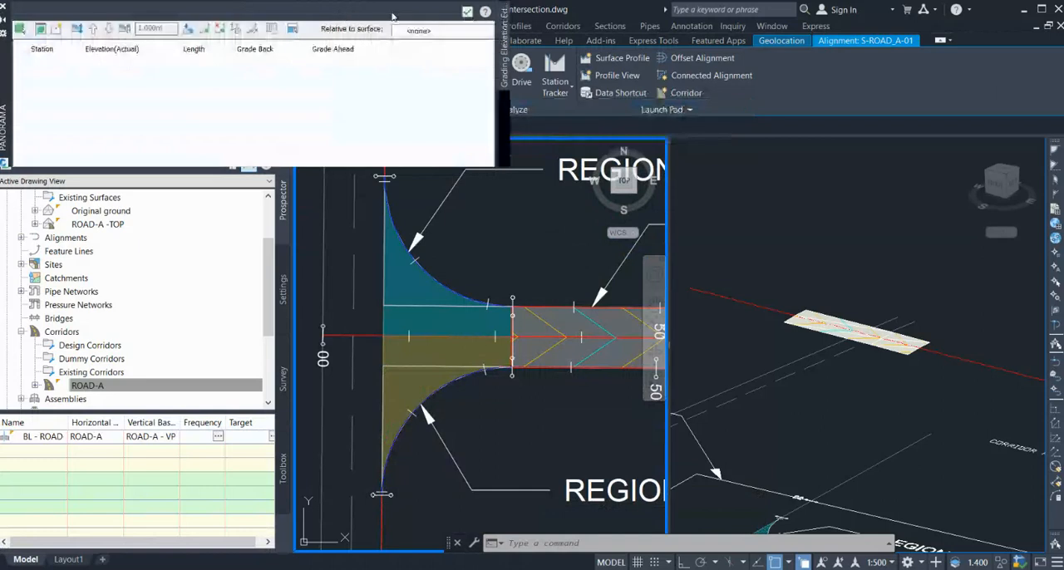
pyautogui.click(4, 6)
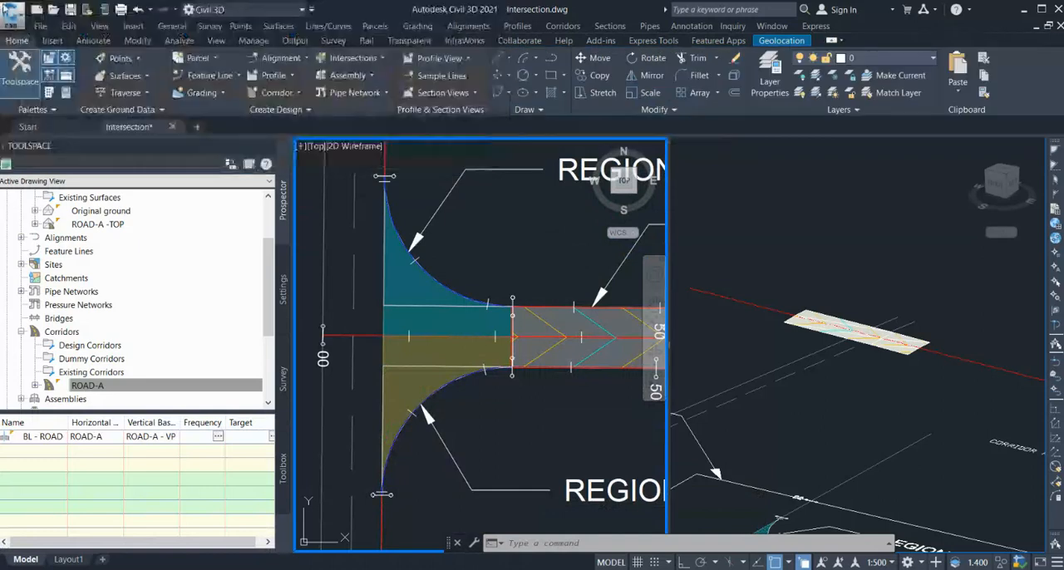
# Switch the 3D viewport to the 2D Wireframe visual style and a Top view.
pyautogui.click(700, 154)
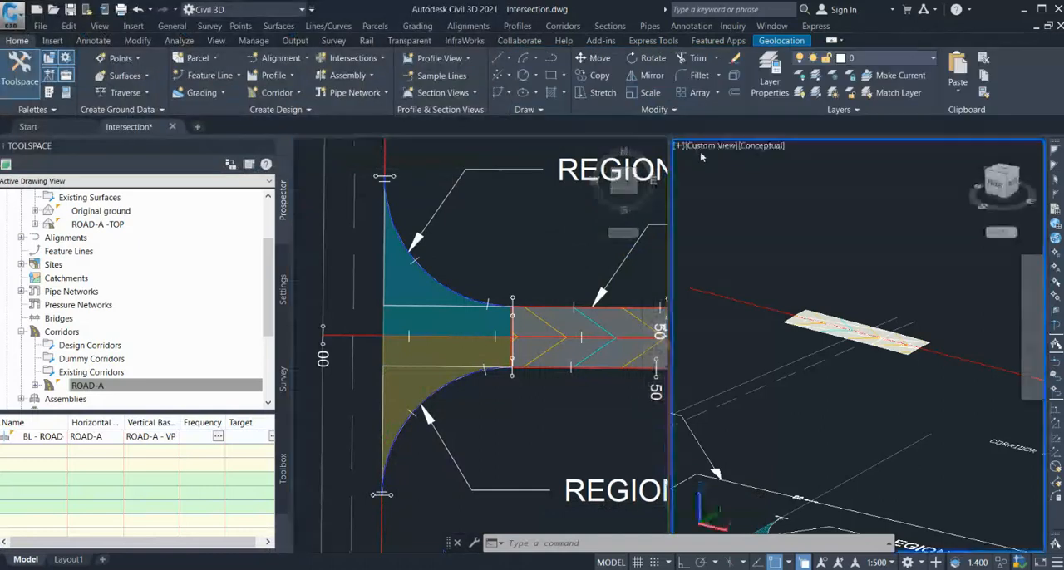
pyautogui.click(763, 146)
pyautogui.click(790, 162)
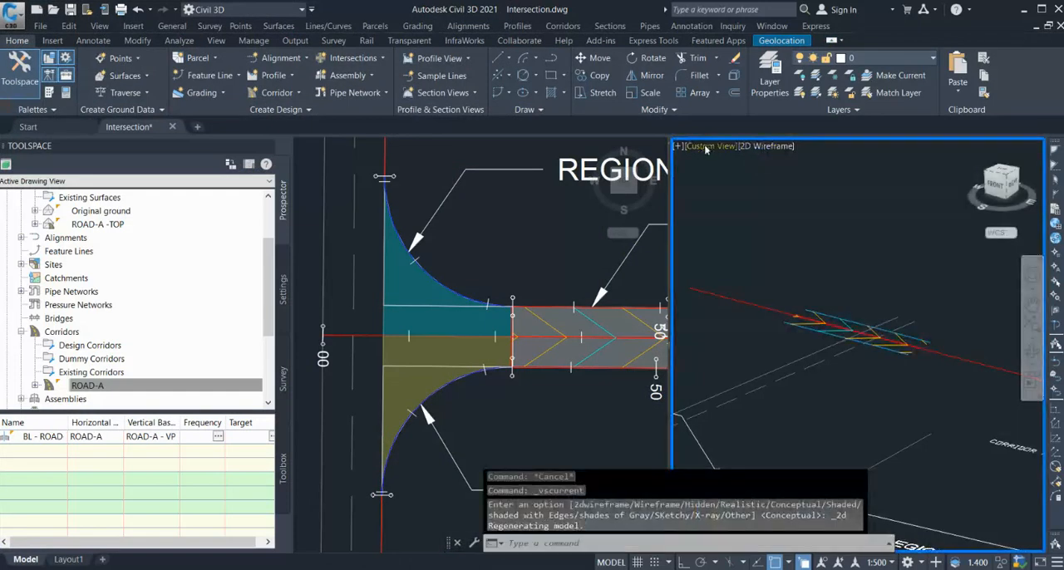
pyautogui.click(734, 171)
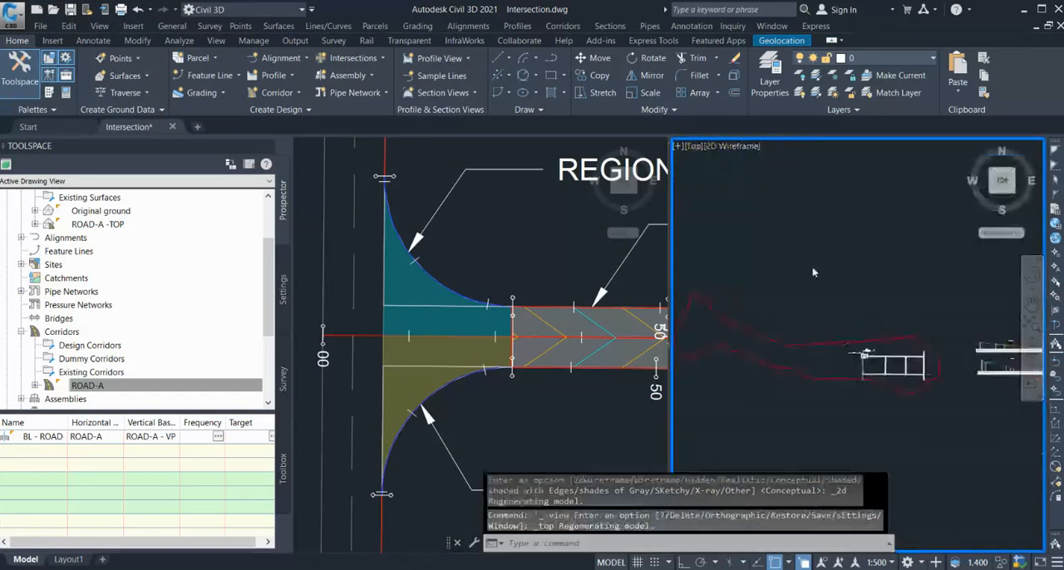
pyautogui.scroll(10, 914, 413)
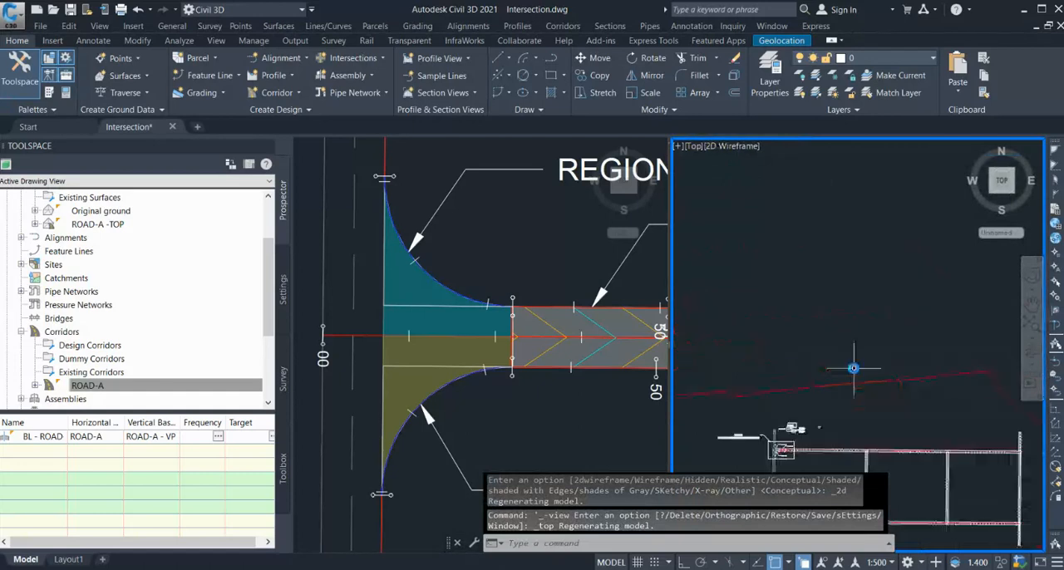
# Sample surface profiles along the N-ROAD_A-01 alignment from both the Original ground and ROAD-A -TOP surfaces.
pyautogui.click(519, 253)
pyautogui.scroll(-4, 453, 261)
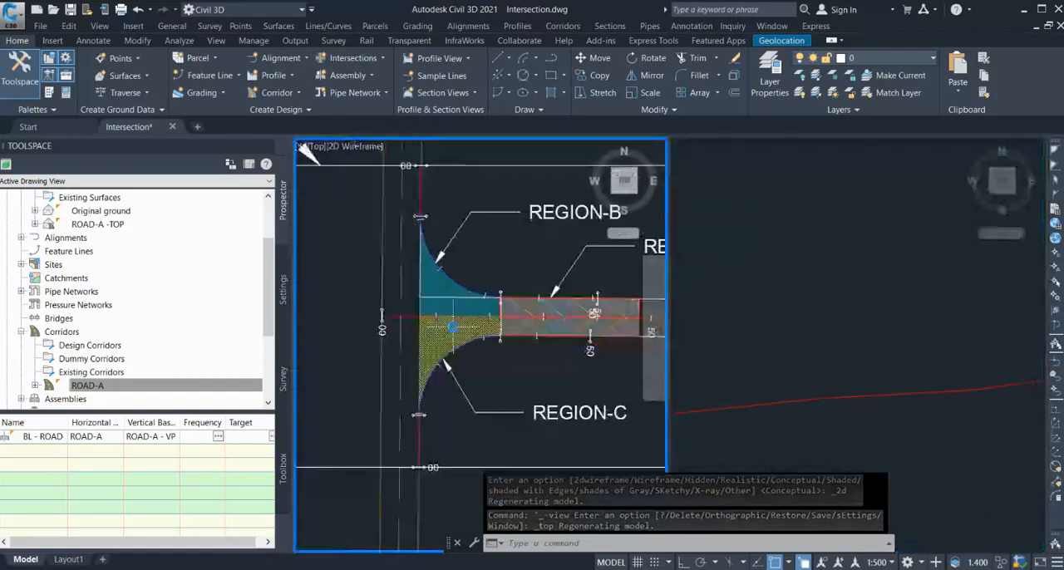
pyautogui.press('Escape')
pyautogui.click(433, 246)
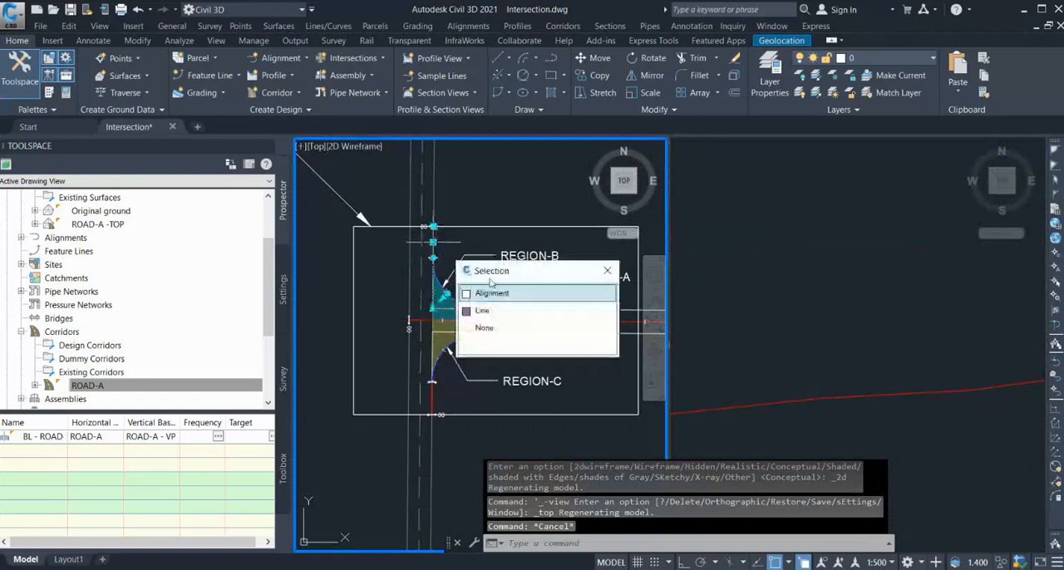
pyautogui.click(499, 295)
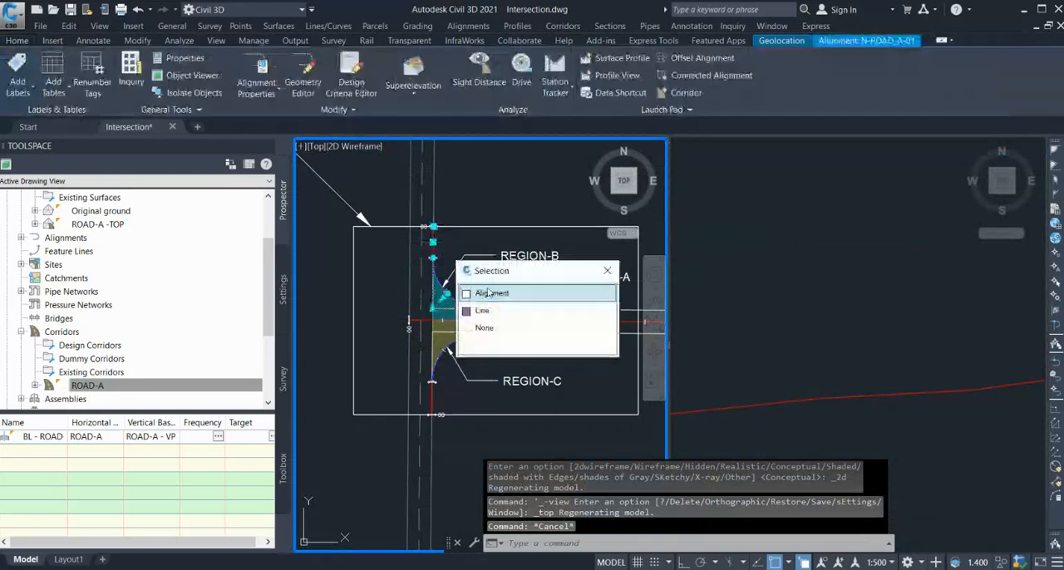
pyautogui.click(630, 58)
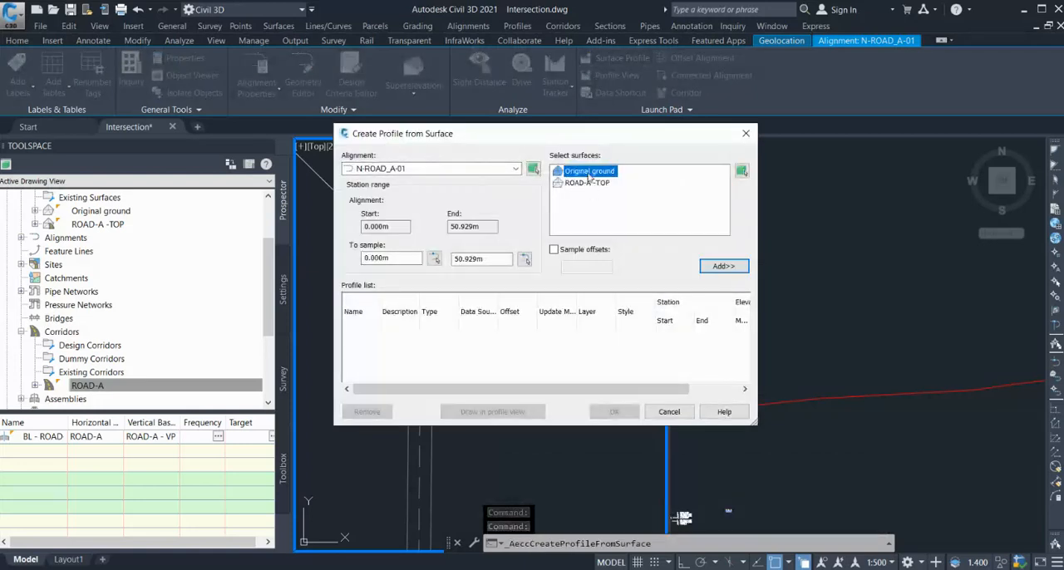
pyautogui.click(723, 266)
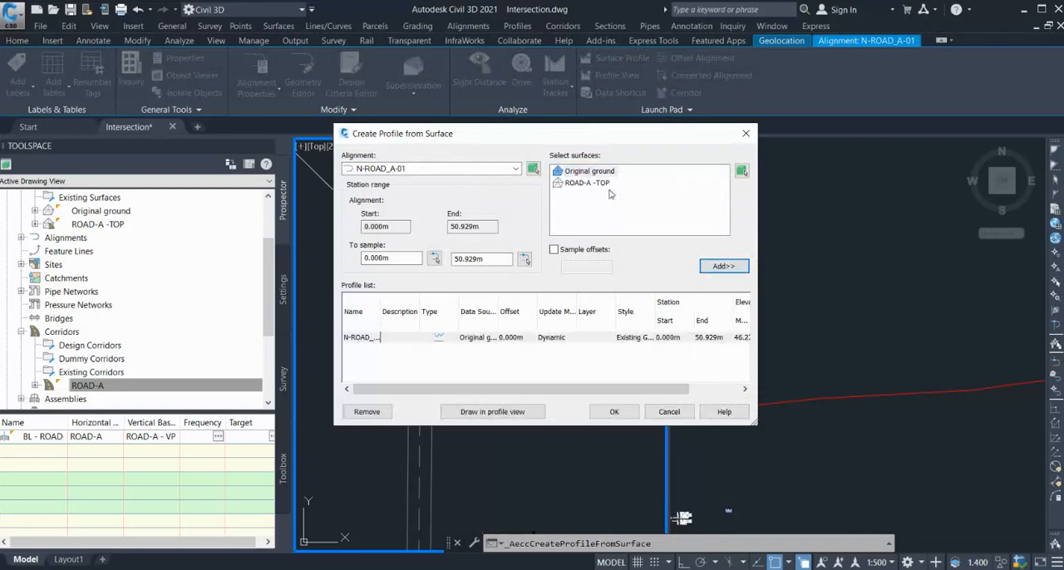
pyautogui.click(724, 267)
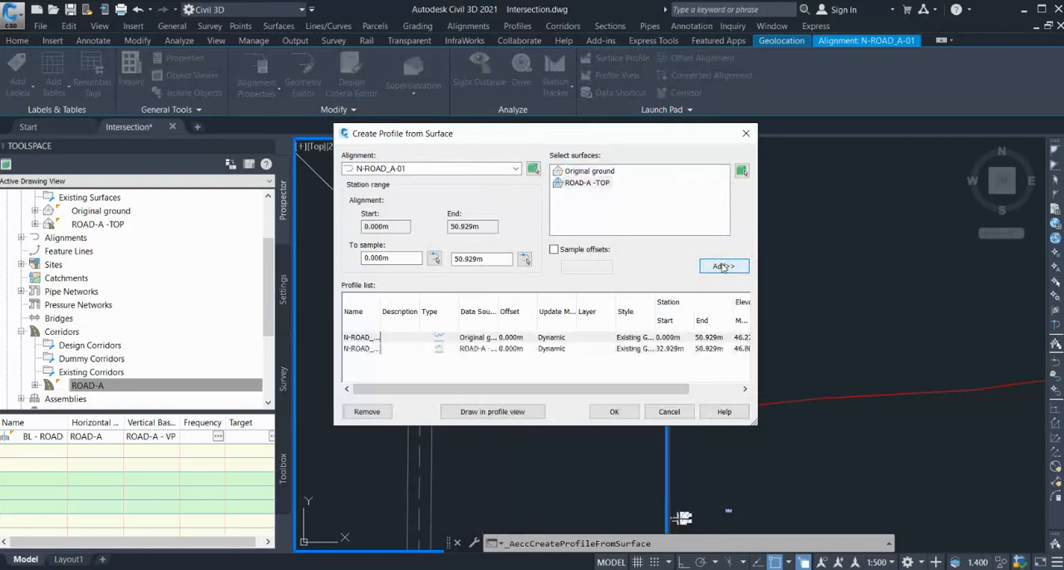
# Assign the Additional Surface 2 style to the profile sampled from the ROAD-A -TOP surface.
pyautogui.doubleClick(644, 349)
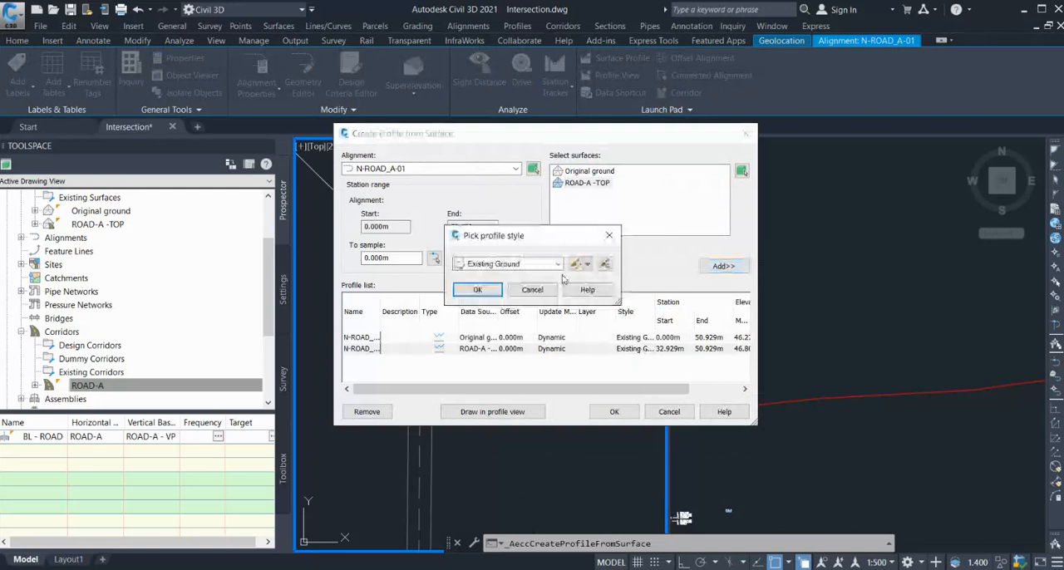
pyautogui.click(536, 265)
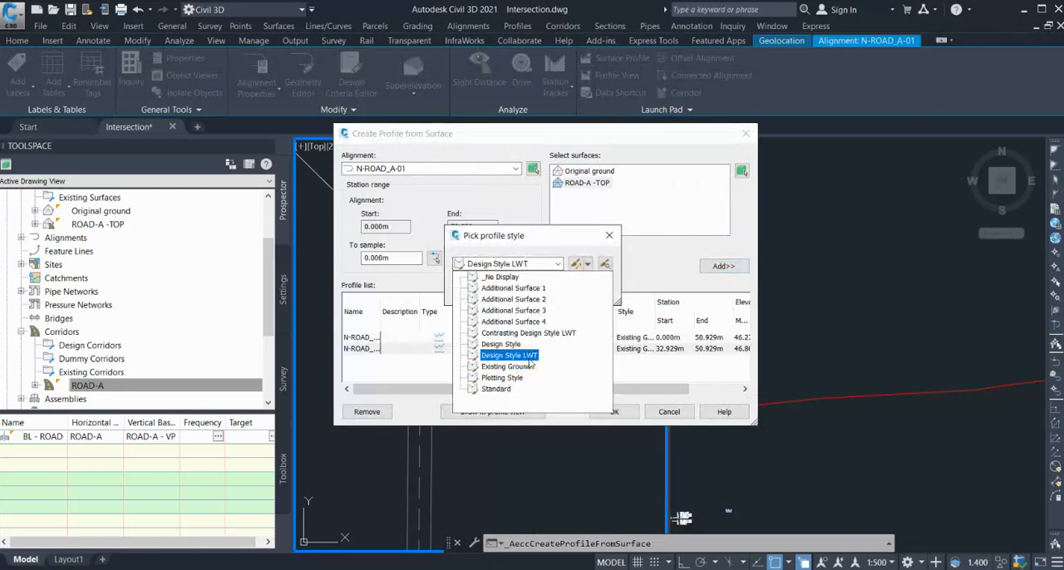
pyautogui.click(522, 300)
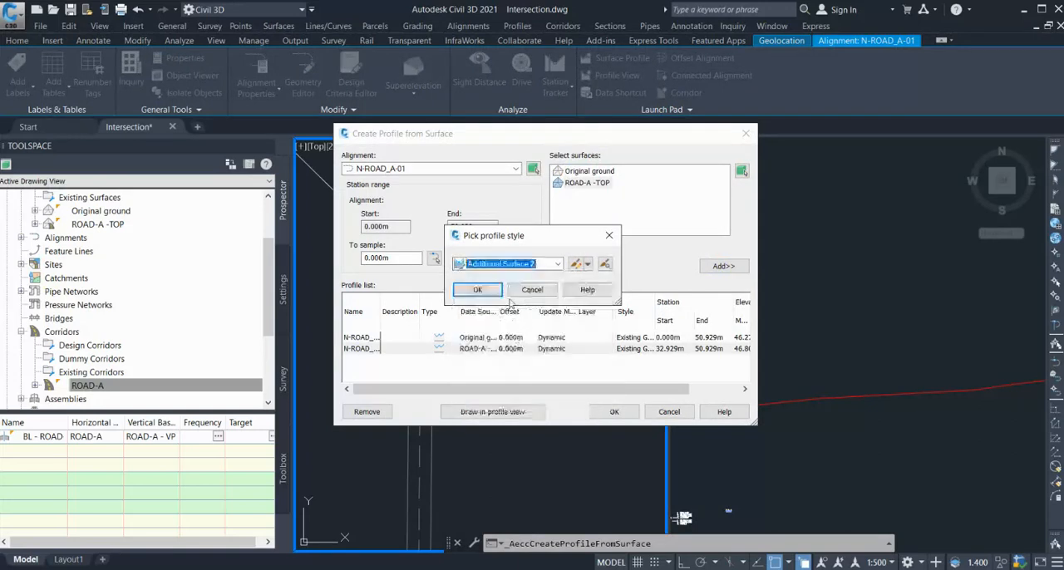
pyautogui.click(485, 290)
# Create the N-ROAD_A-01 profile view with the 5x Exaggeration style and place it in empty space above the road layout.
pyautogui.click(493, 412)
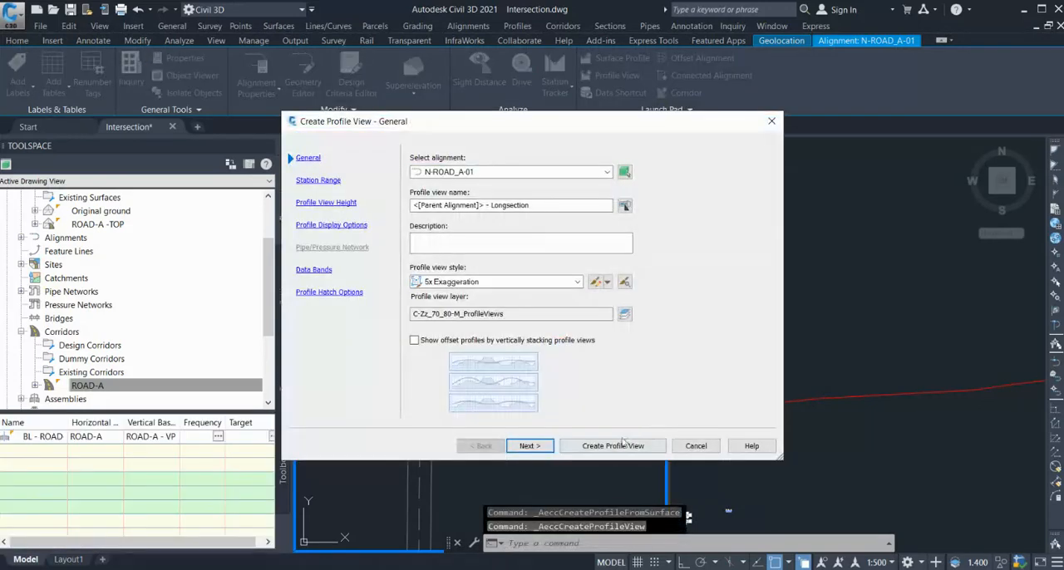
pyautogui.click(615, 446)
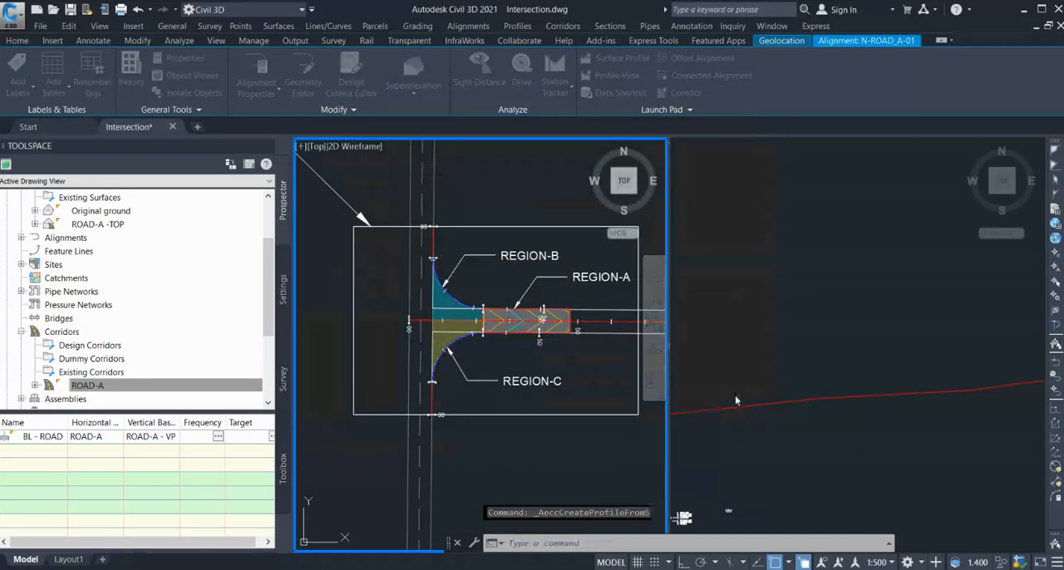
pyautogui.click(751, 438)
pyautogui.scroll(-2, 768, 447)
pyautogui.click(776, 359)
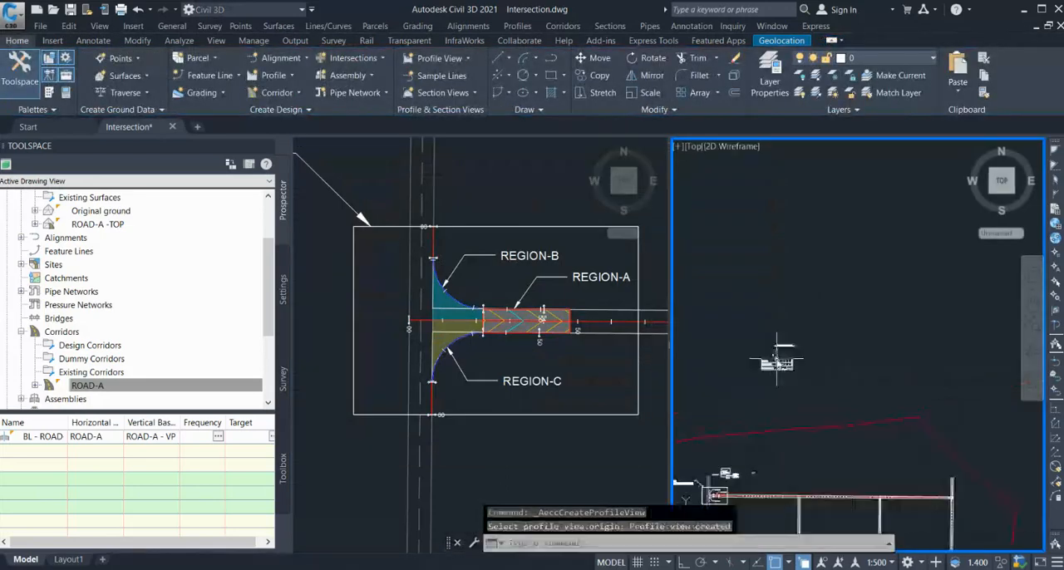
pyautogui.scroll(5, 795, 348)
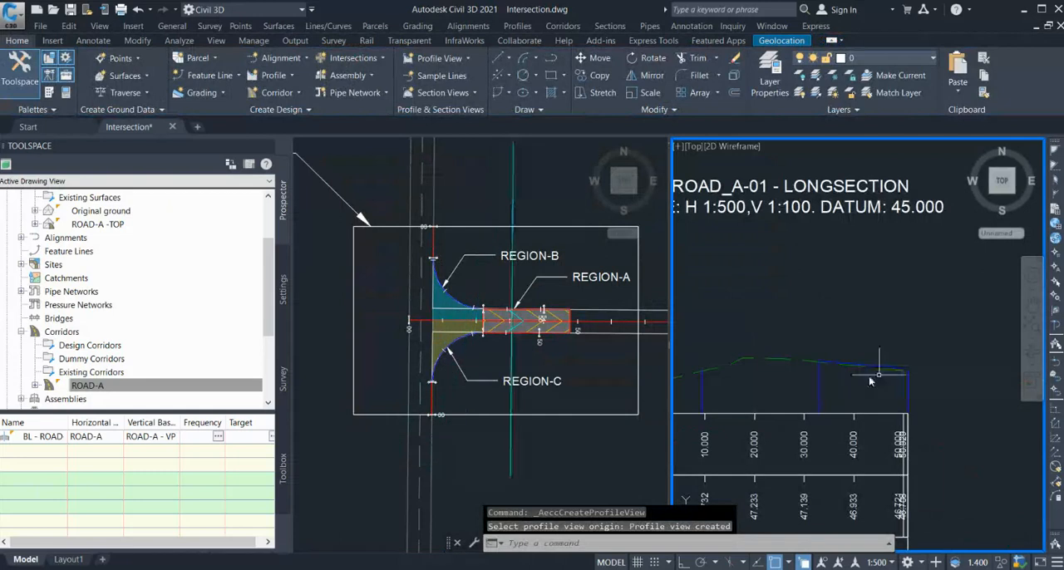
pyautogui.scroll(-4, 868, 376)
pyautogui.scroll(2, 873, 365)
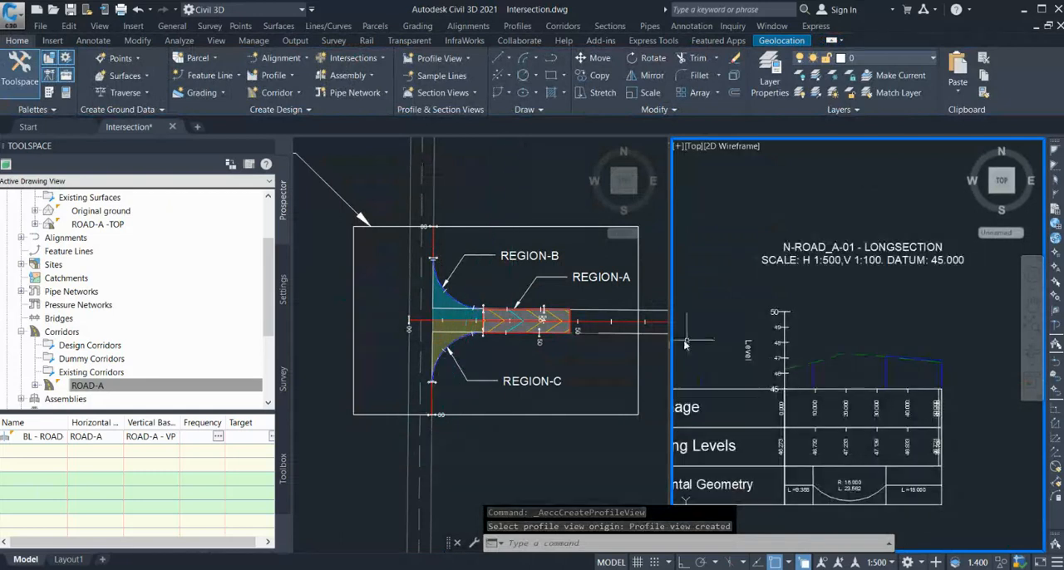
# Create a layout profile in the N-ROAD_A-01 profile view with the Design Style LWT style and the Longfall and Ordinates label set.
pyautogui.click(502, 295)
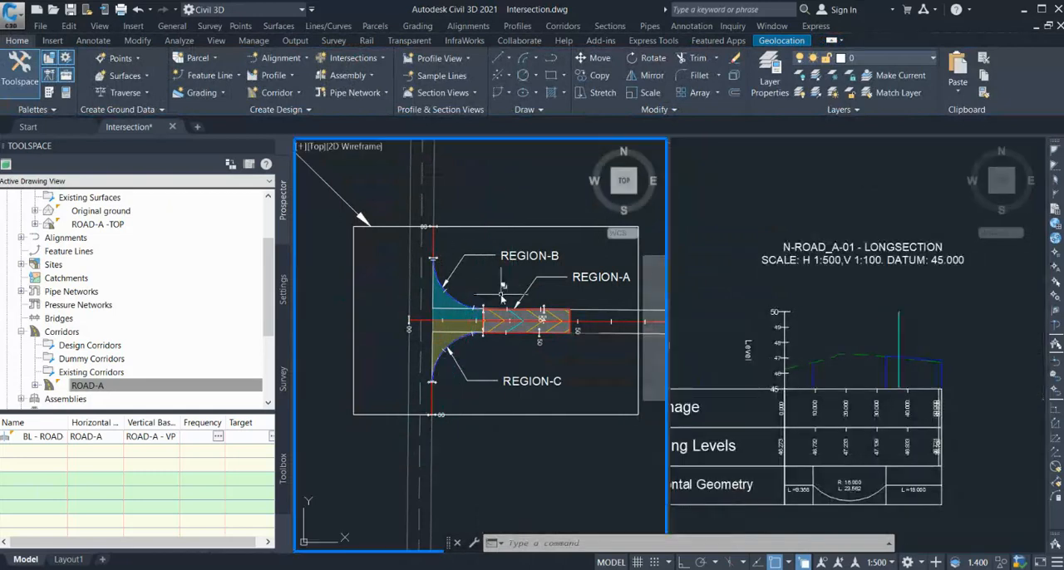
pyautogui.click(824, 387)
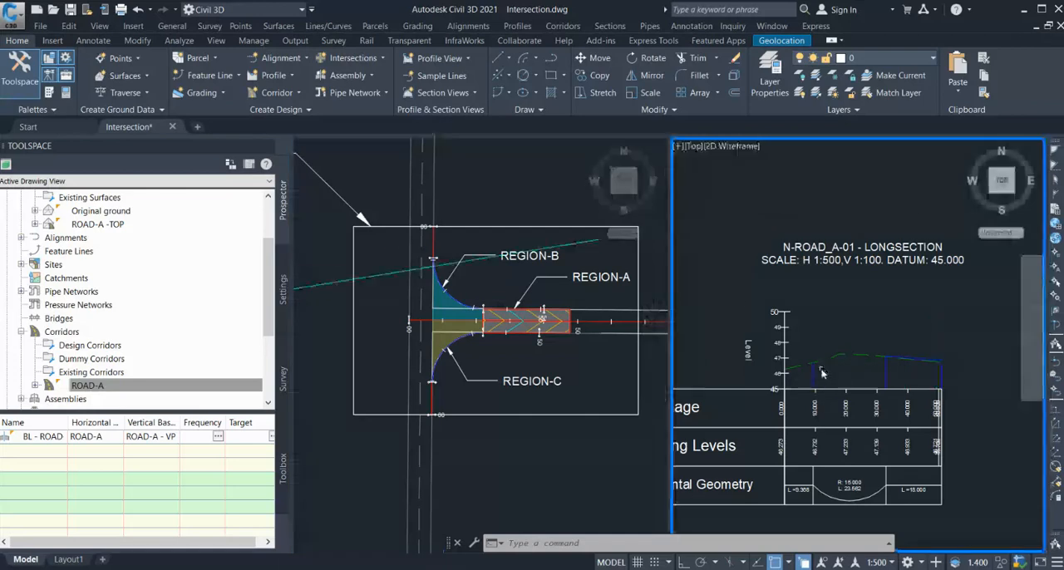
pyautogui.scroll(2, 806, 369)
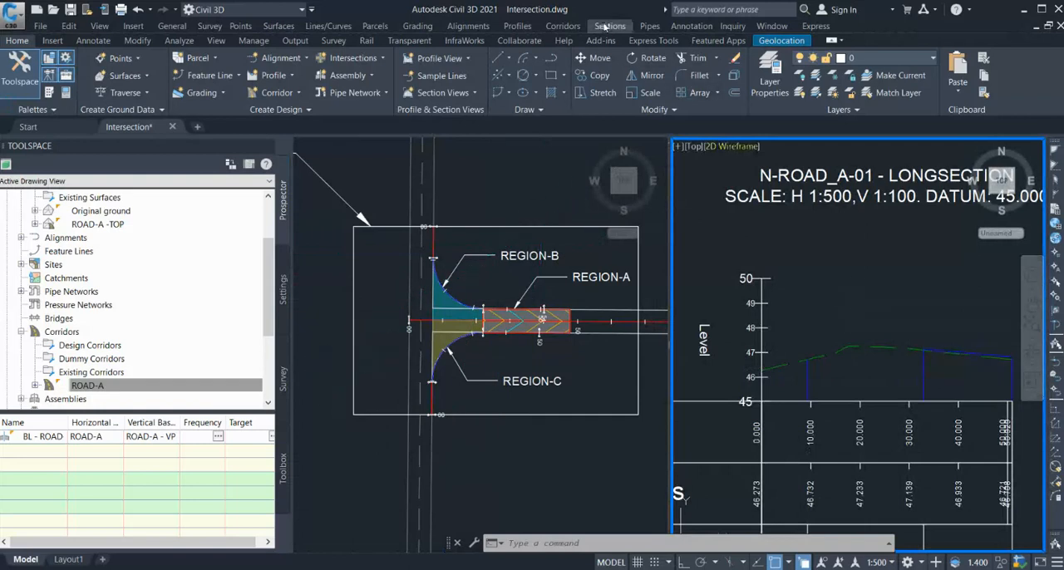
pyautogui.click(566, 59)
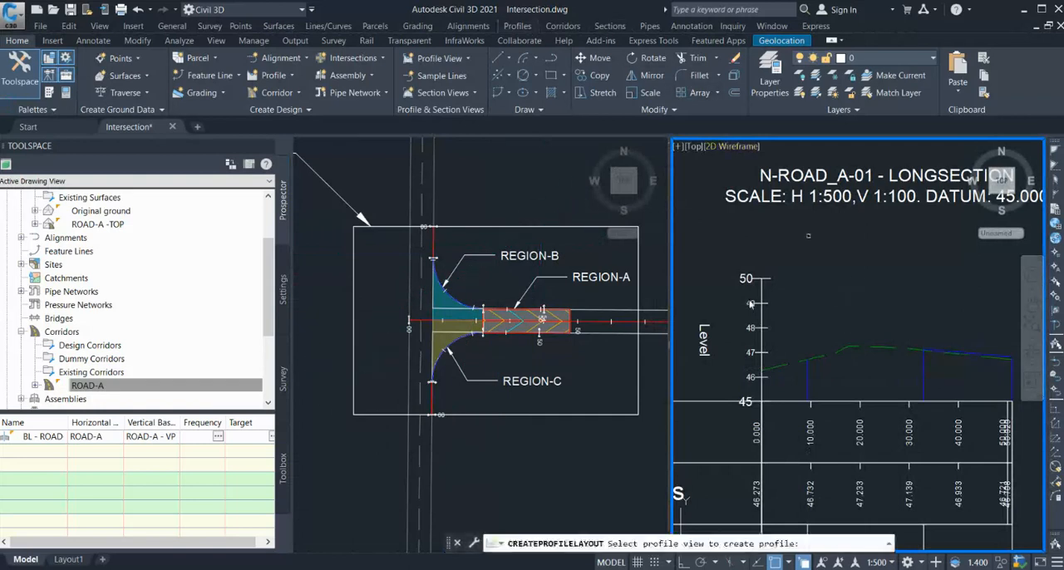
pyautogui.click(725, 406)
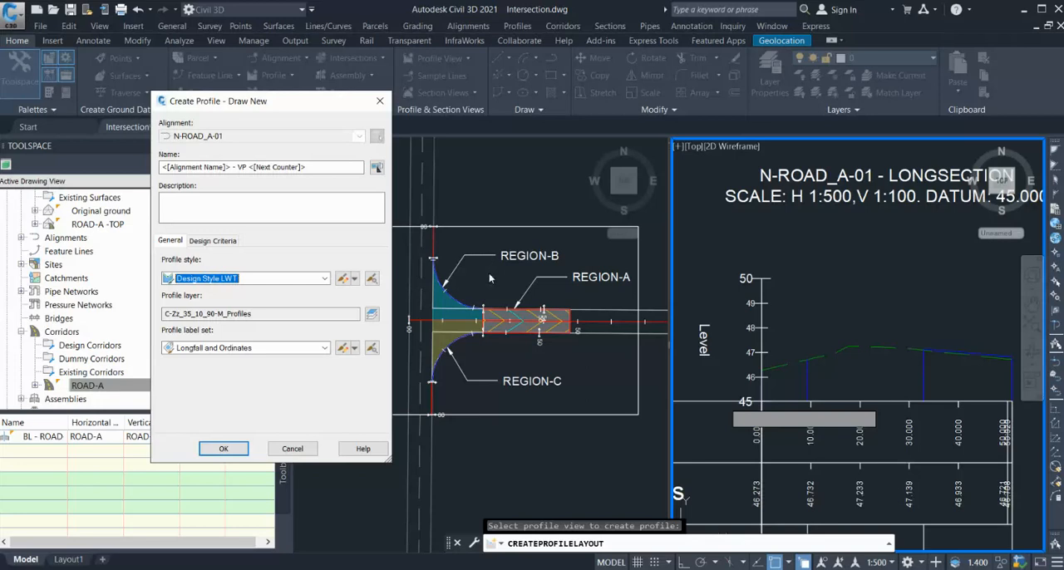
pyautogui.click(222, 448)
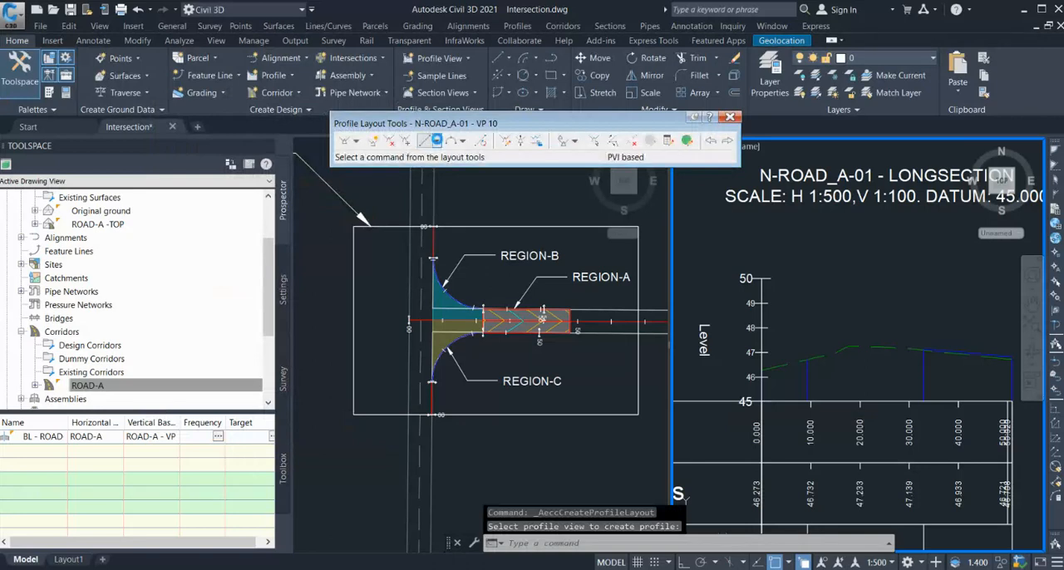
# Draw a two-point fixed tangent along the existing ground from station 0.000 to the start of the alignment's curve.
pyautogui.click(478, 157)
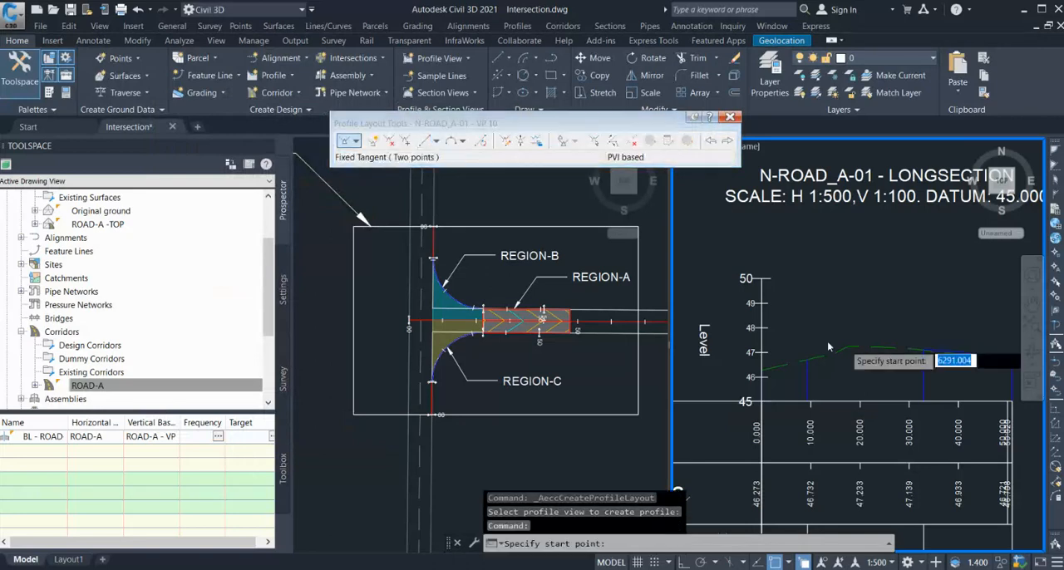
pyautogui.click(762, 371)
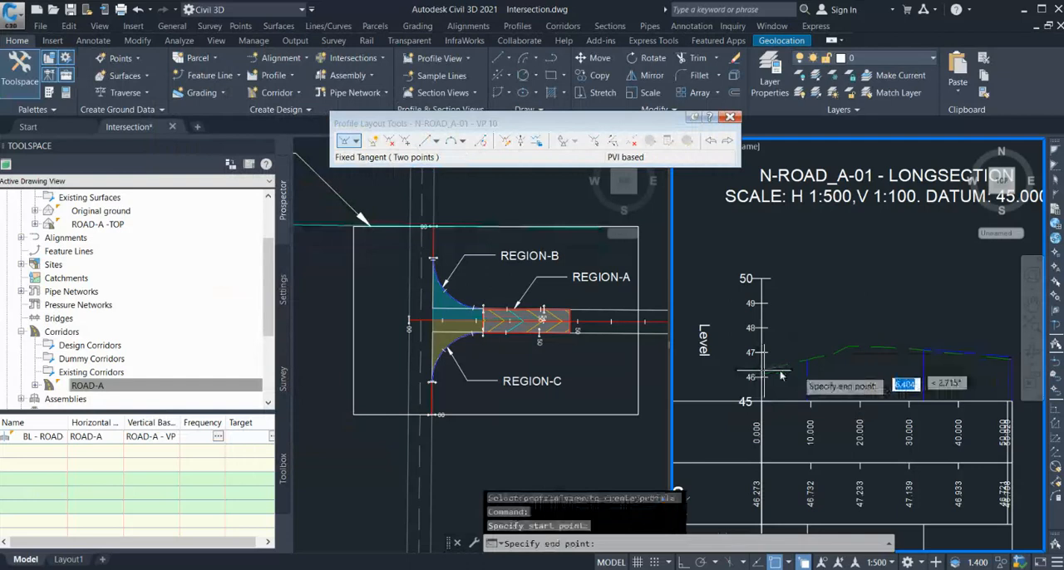
pyautogui.click(807, 365)
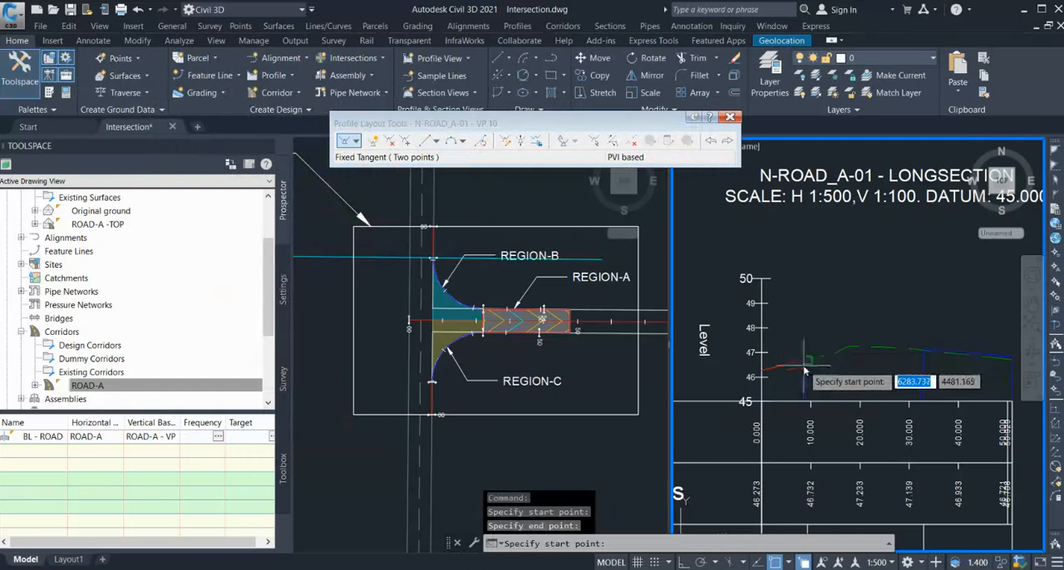
pyautogui.press('Return')
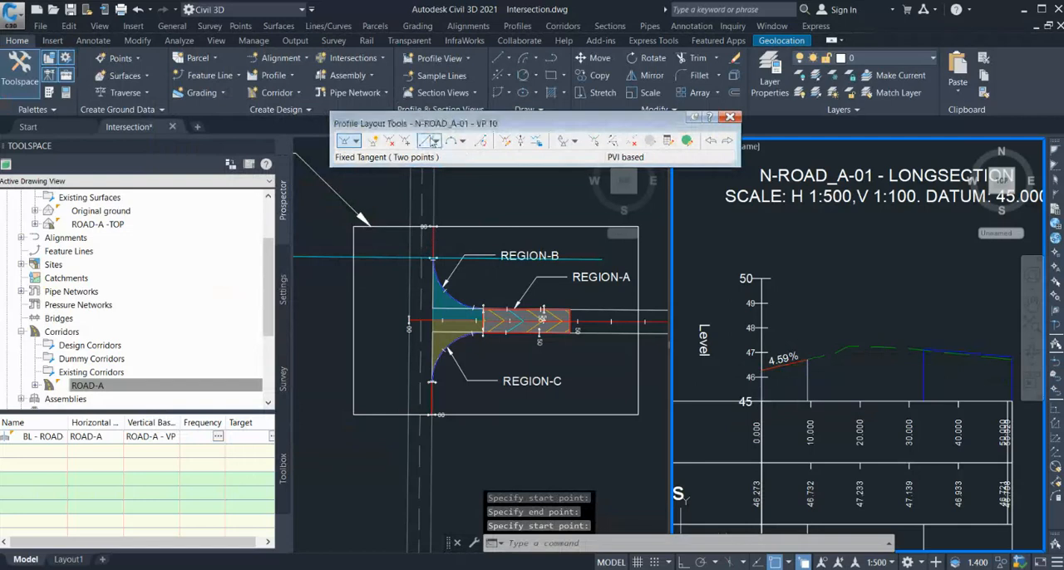
# Draw a second two-point fixed tangent along the ROAD-A -TOP profile from the alignment curve's end to the profile's end.
pyautogui.click(424, 140)
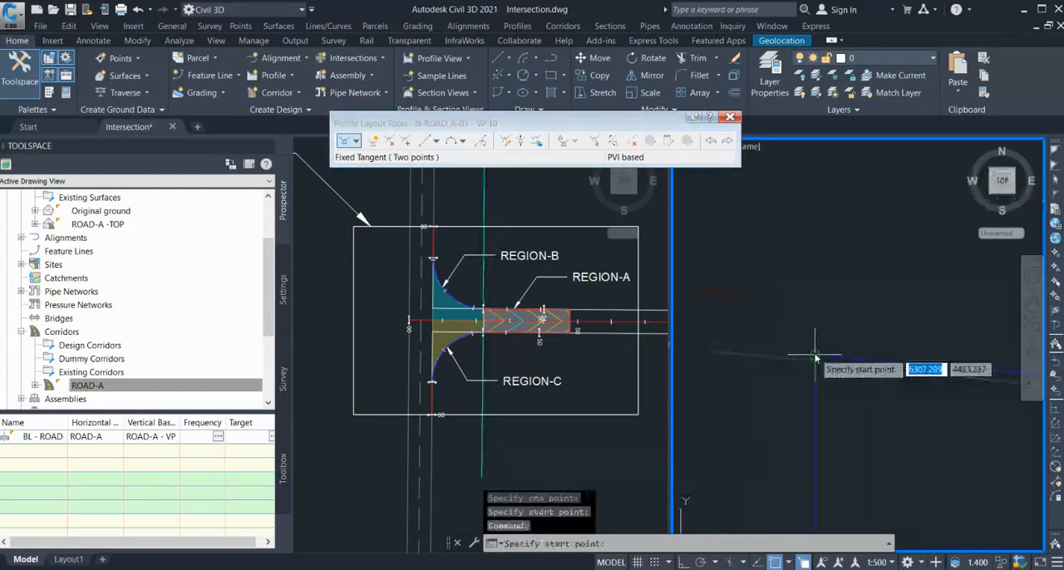
pyautogui.click(785, 355)
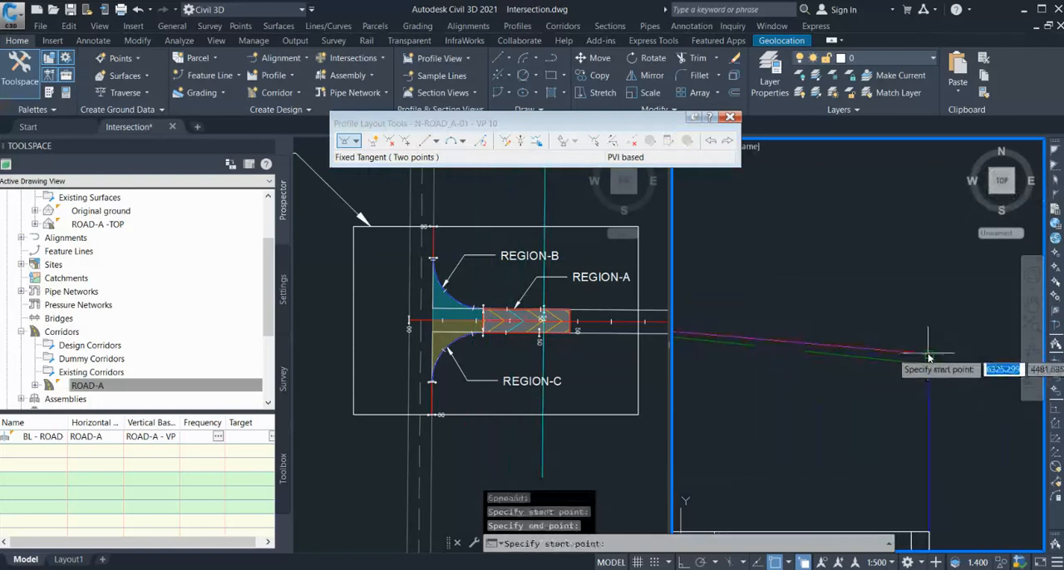
pyautogui.click(927, 356)
pyautogui.scroll(-5, 923, 365)
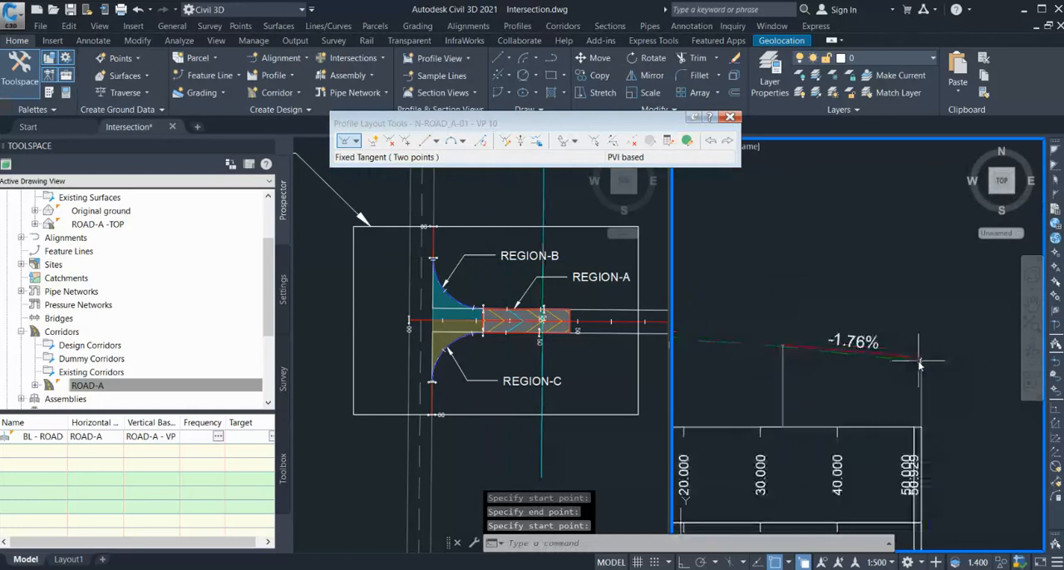
# Connect the two N-ROAD_A-01 design tangents with a free vertical parabola, using a pass-through point near station 20.000.
pyautogui.click(471, 270)
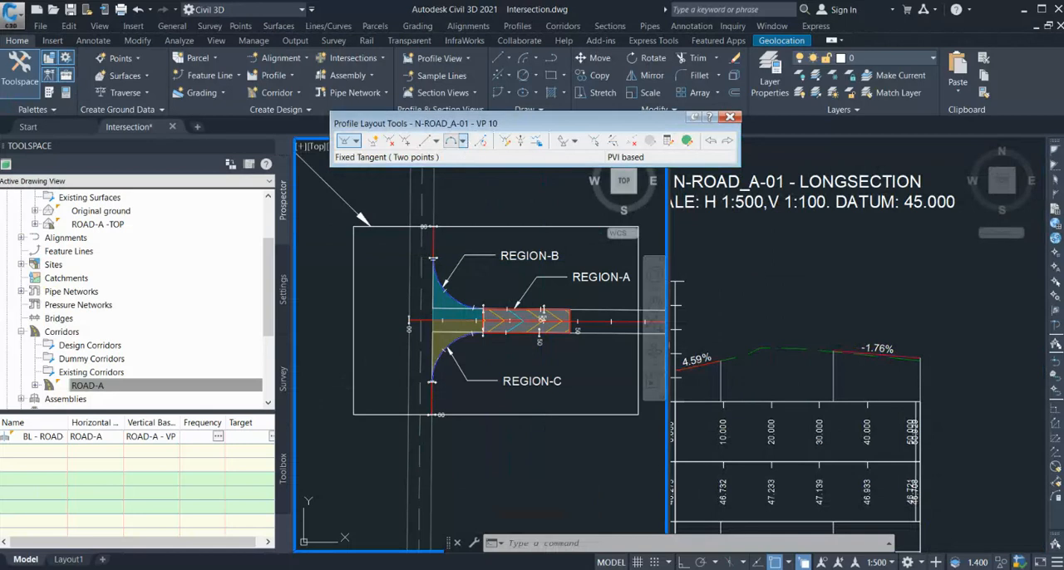
pyautogui.click(450, 140)
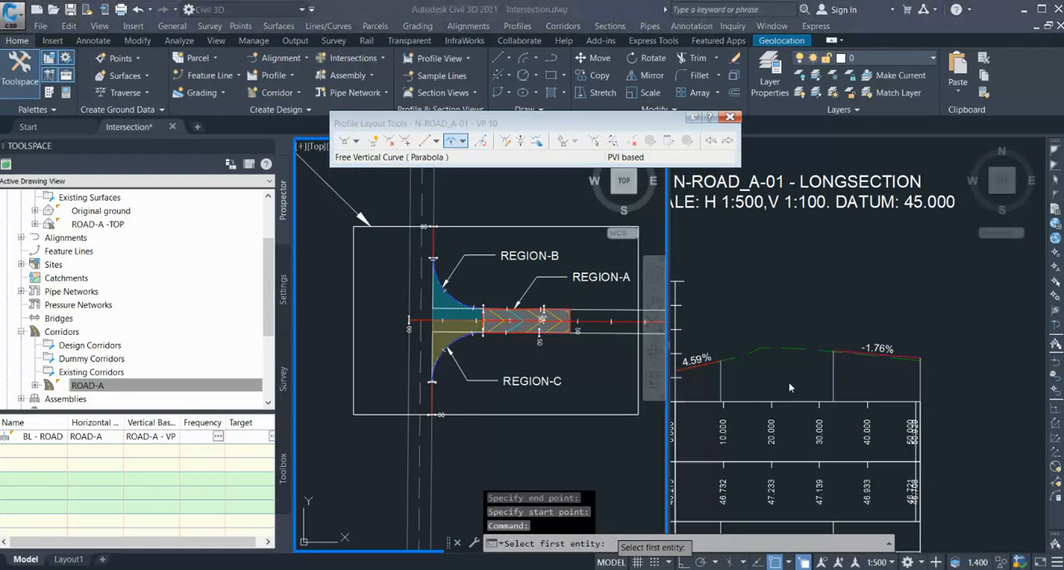
pyautogui.click(707, 369)
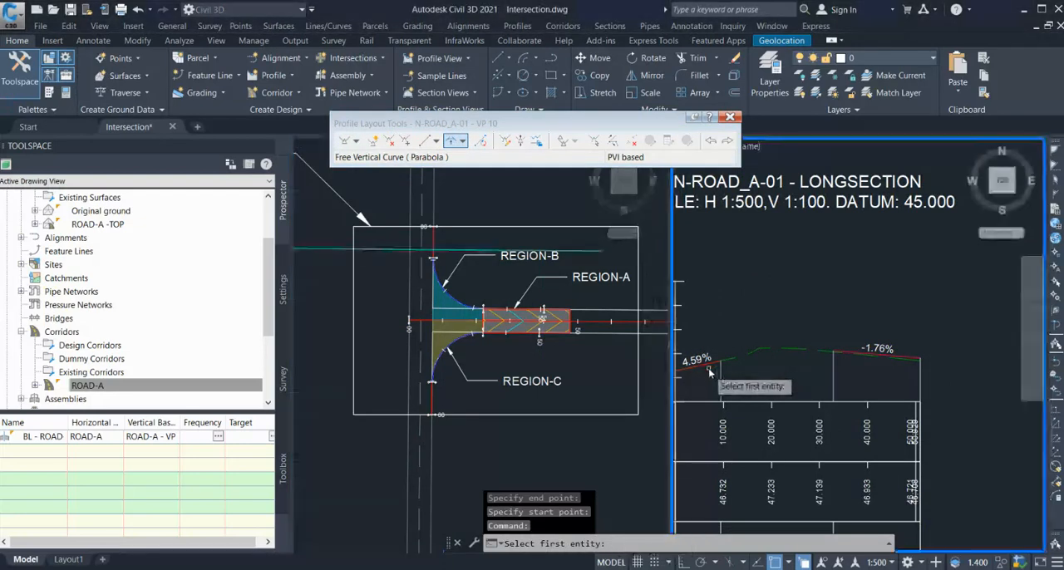
pyautogui.click(711, 361)
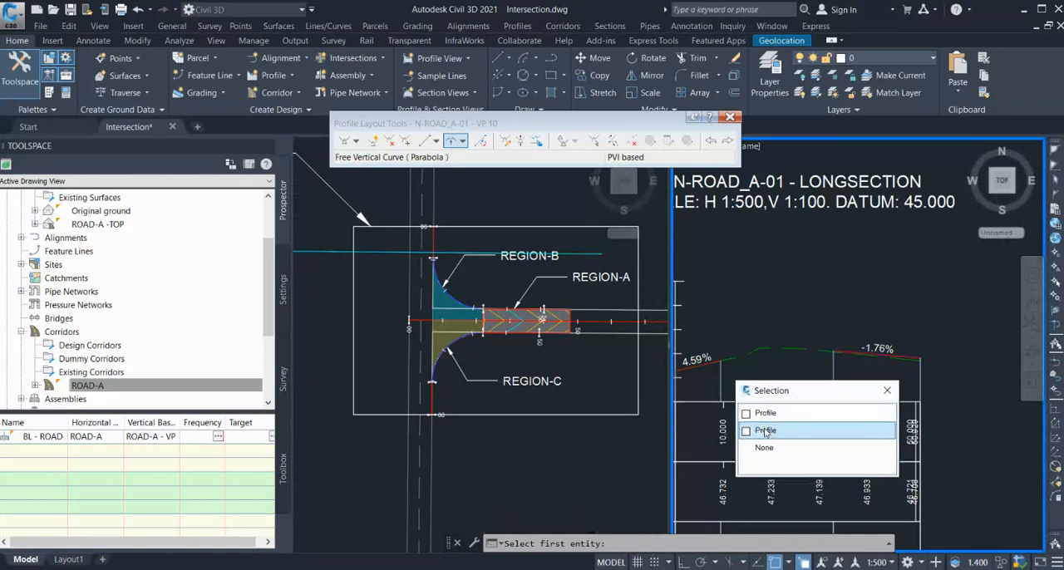
pyautogui.click(765, 431)
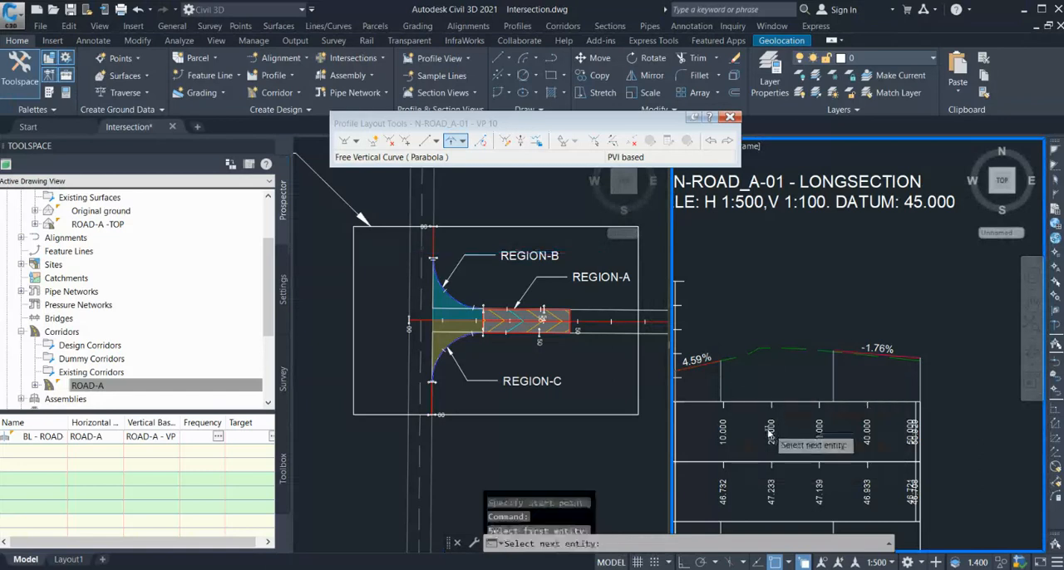
pyautogui.scroll(3, 868, 356)
pyautogui.click(885, 359)
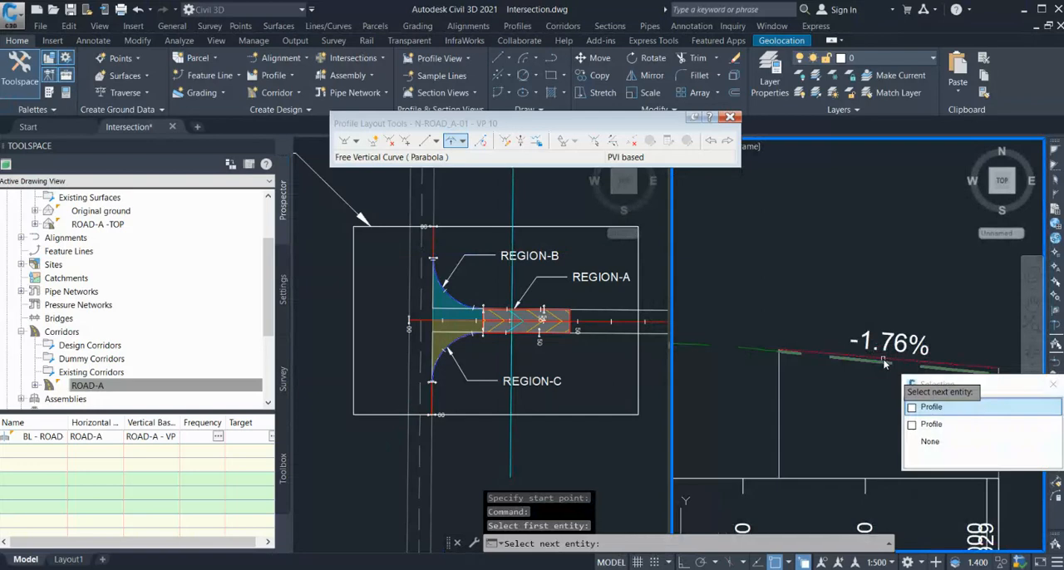
pyautogui.click(932, 407)
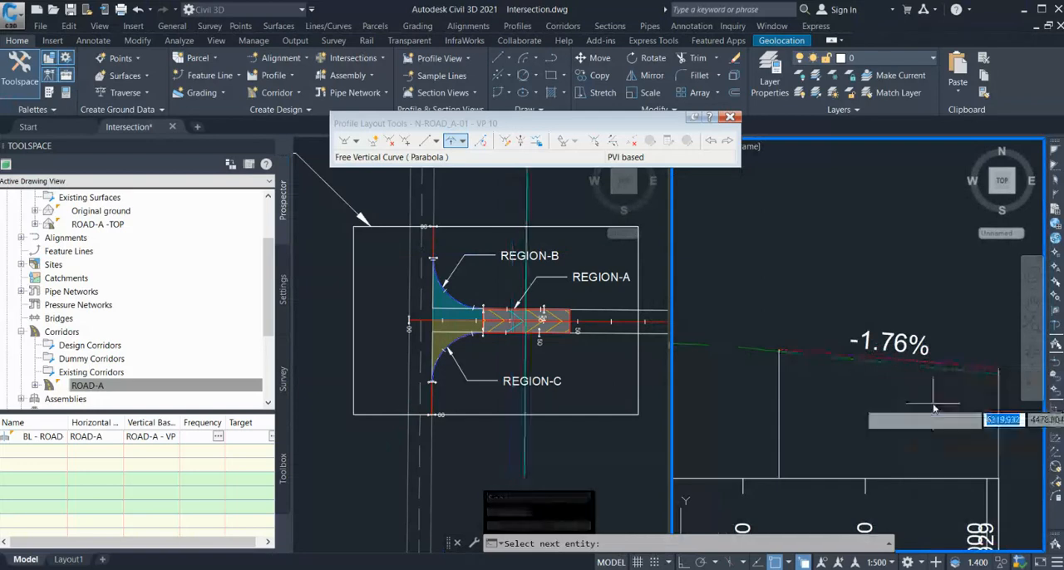
pyautogui.scroll(-3, 819, 384)
pyautogui.scroll(2, 819, 383)
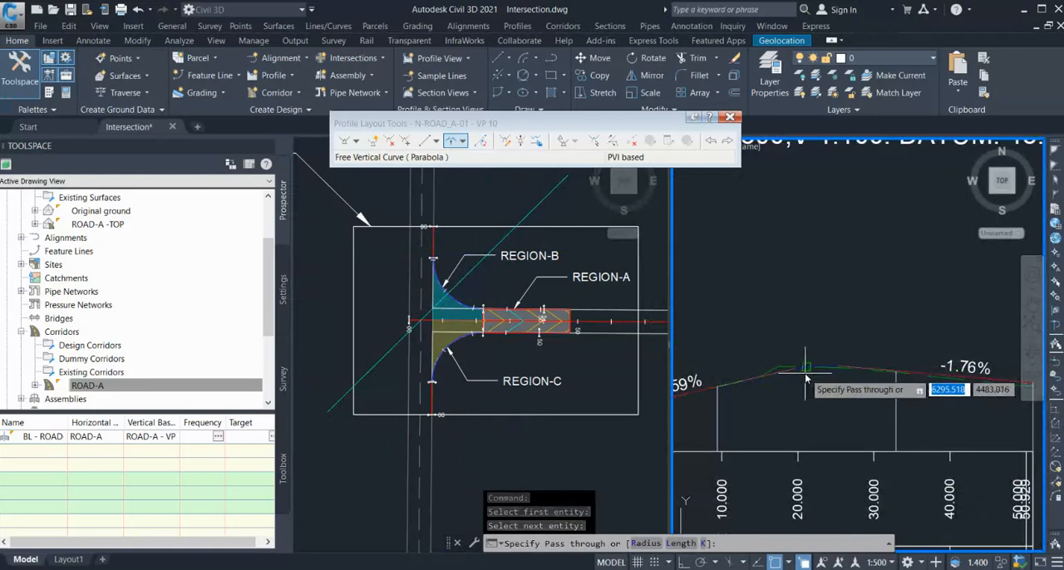
pyautogui.scroll(2, 806, 379)
pyautogui.click(804, 375)
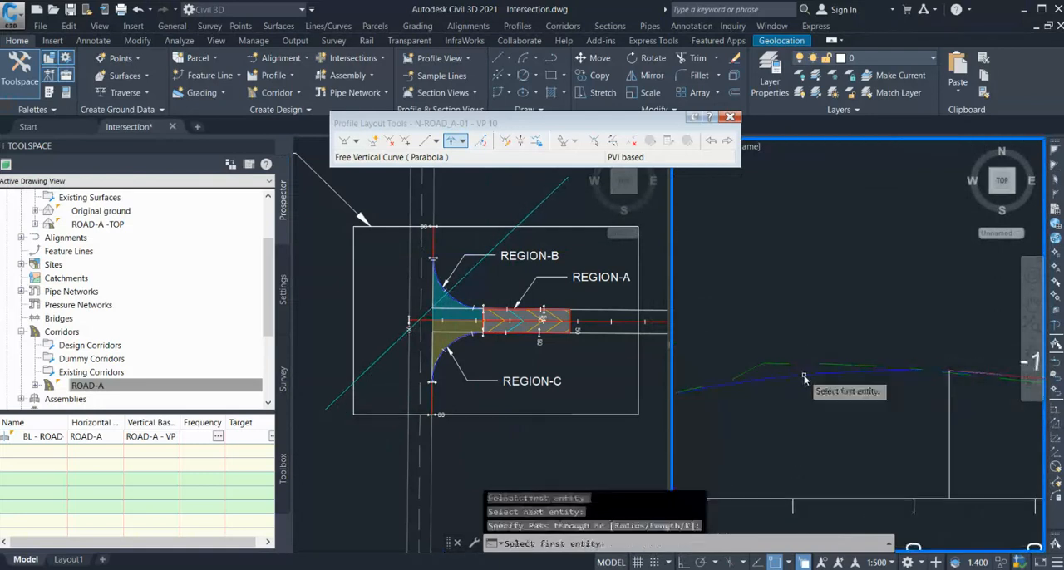
pyautogui.scroll(-3, 832, 358)
pyautogui.press('Escape')
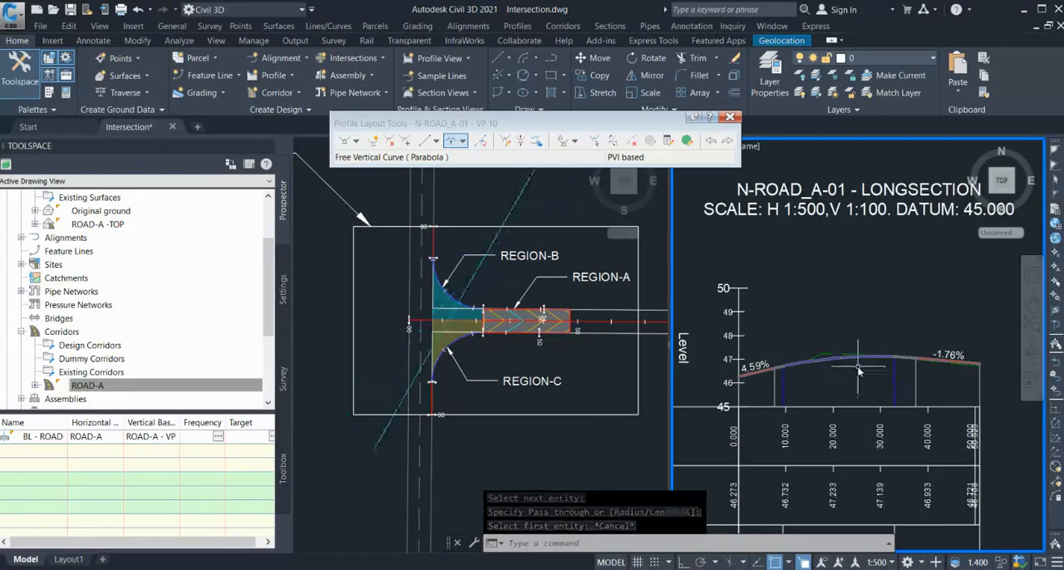
# Sample surface profiles along the Region-C alignment S-ROAD_A-01 from the Original ground and ROAD-A -TOP surfaces.
pyautogui.scroll(-3, 875, 347)
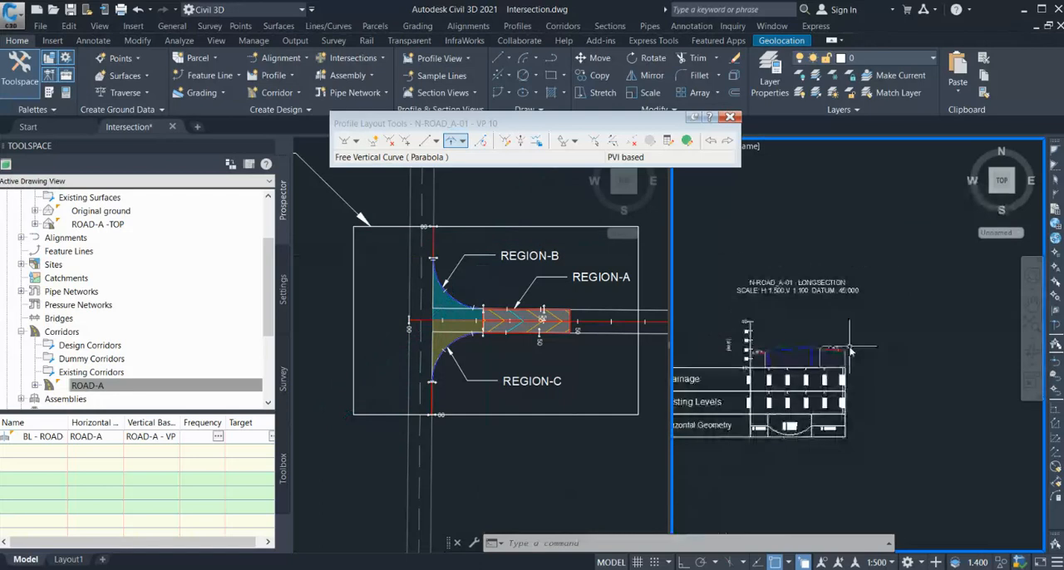
pyautogui.scroll(-1, 849, 350)
pyautogui.click(504, 382)
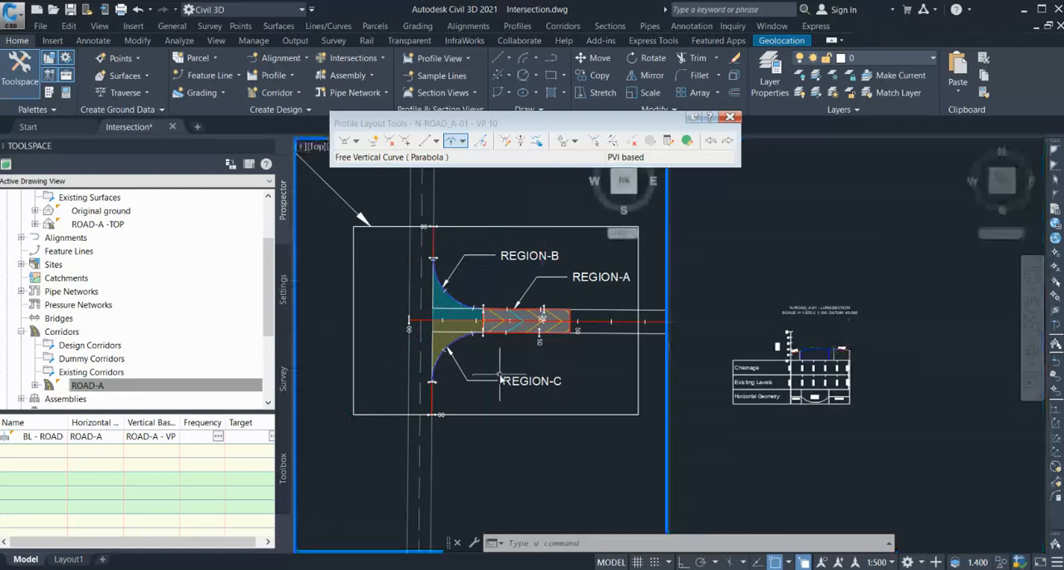
pyautogui.click(432, 400)
pyautogui.click(487, 451)
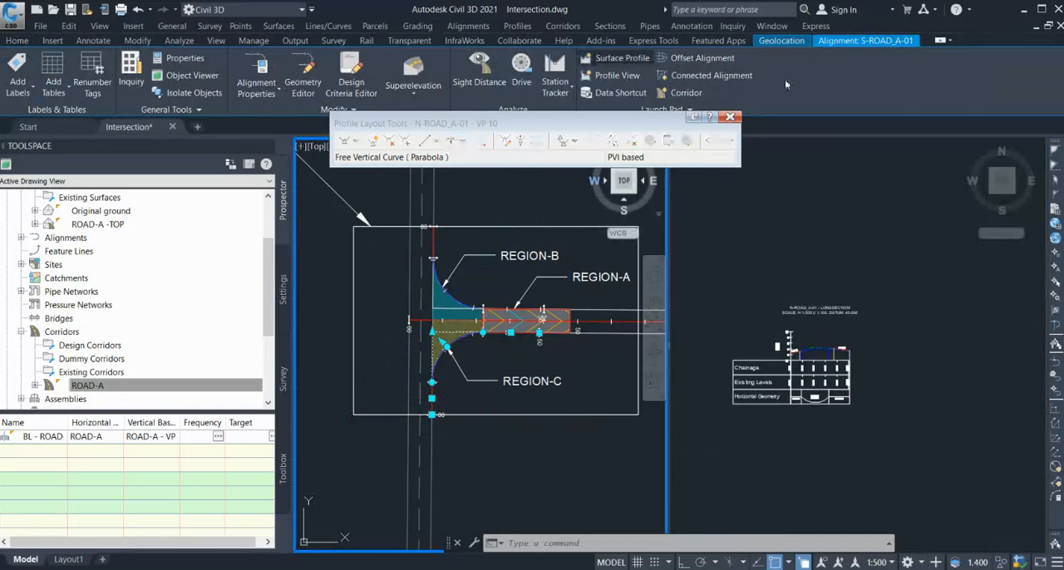
pyautogui.click(622, 57)
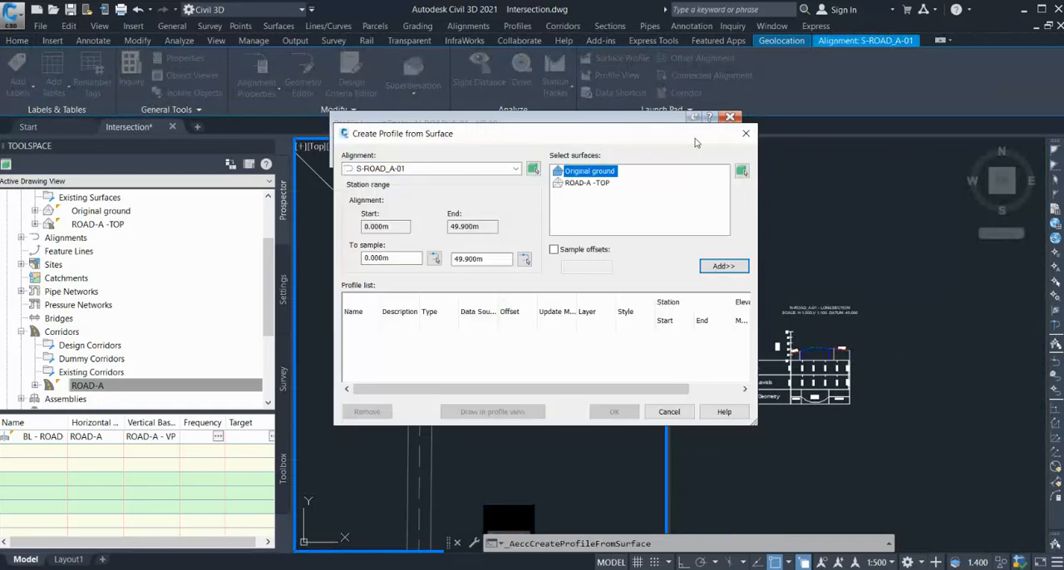
pyautogui.click(720, 265)
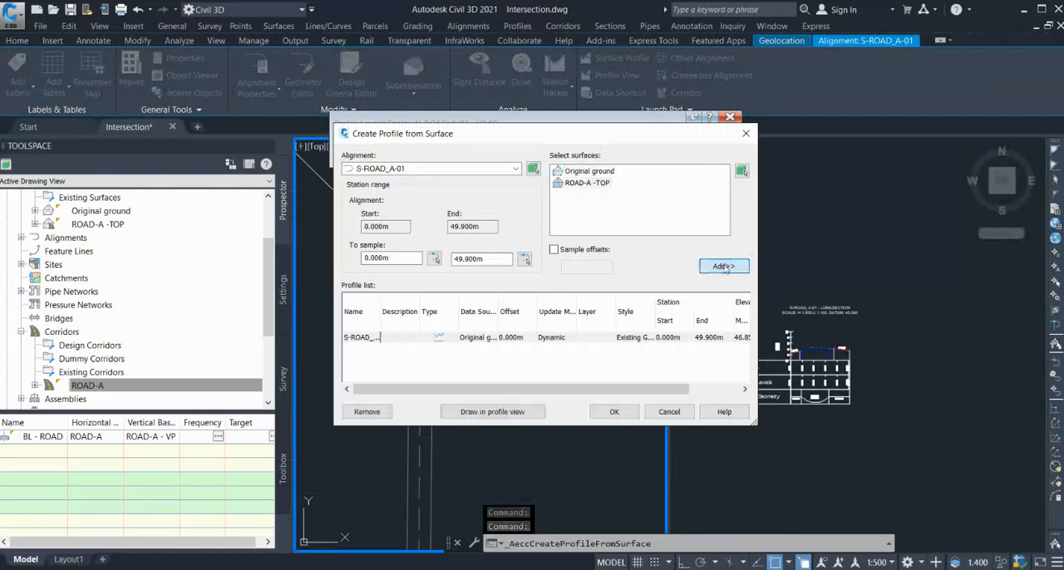
pyautogui.click(721, 266)
# Assign the Additional Surface 2 profile style to the sampled ROAD-A -TOP profile.
pyautogui.click(637, 348)
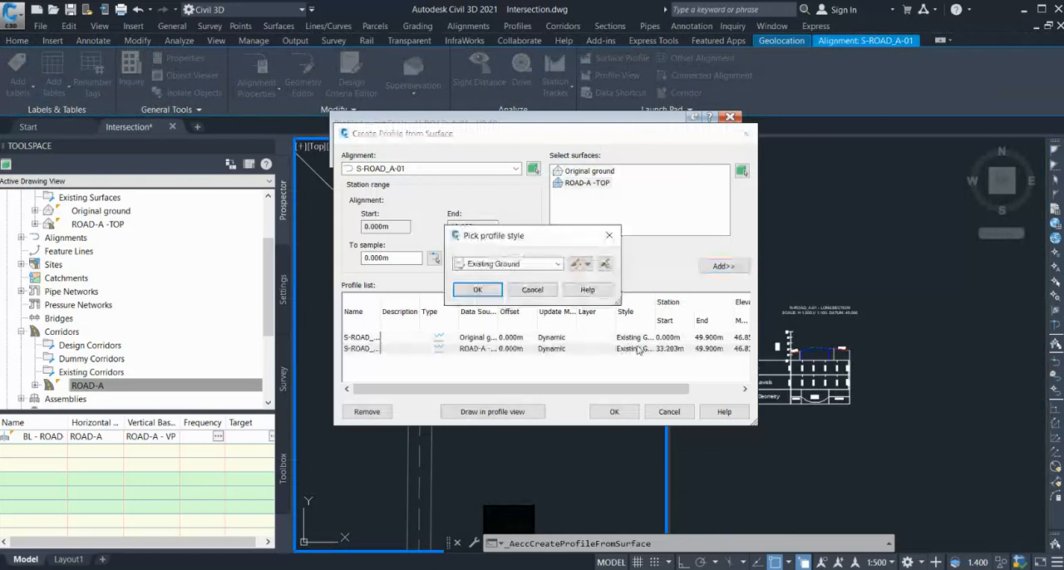
pyautogui.click(548, 264)
pyautogui.click(511, 311)
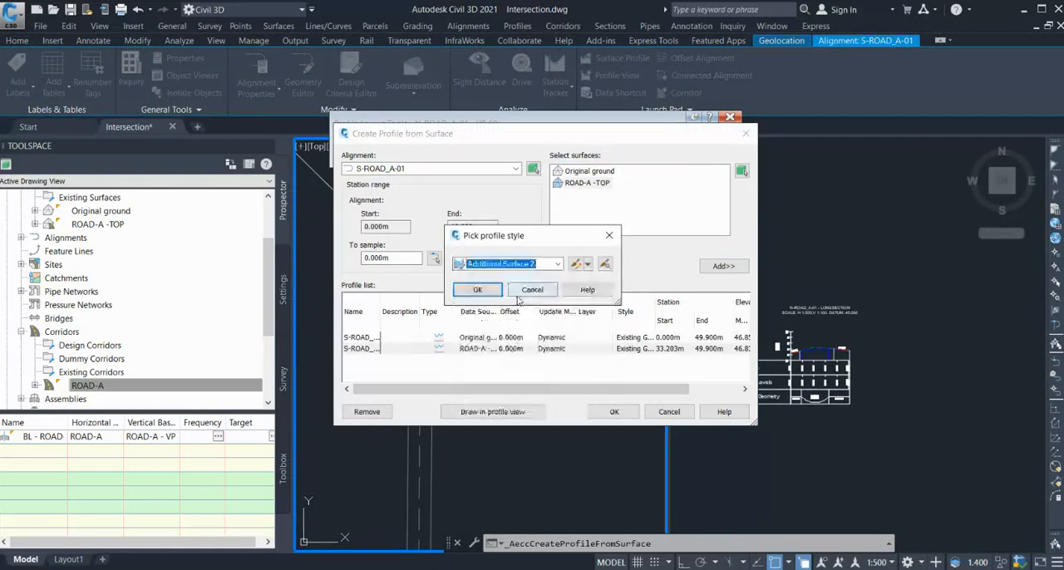
pyautogui.click(481, 289)
# Create the S-ROAD_A-01 profile view with the 5x Exaggeration style and place it beside the N-ROAD_A-01 profile view.
pyautogui.click(492, 412)
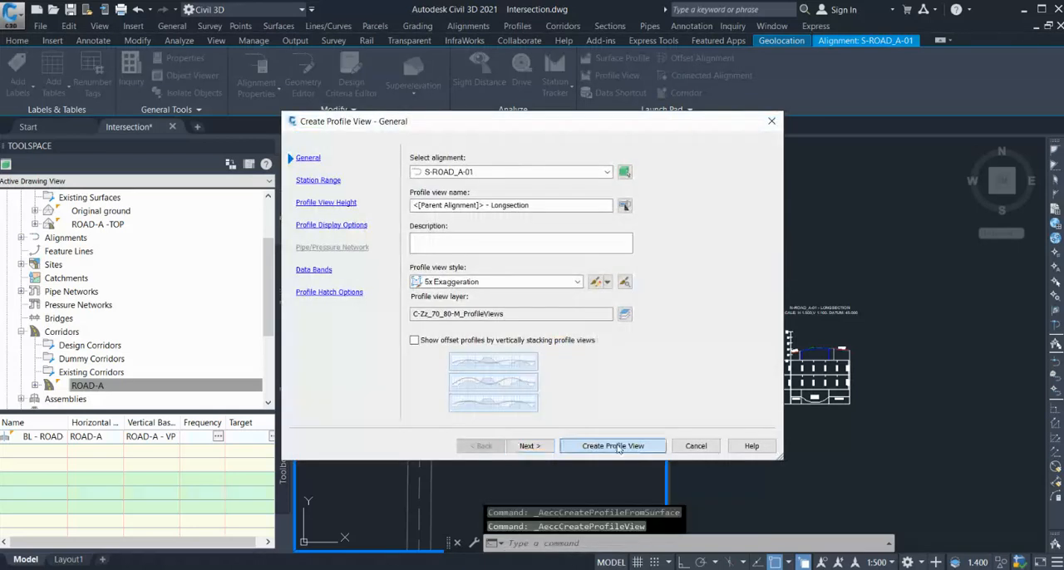
pyautogui.click(615, 446)
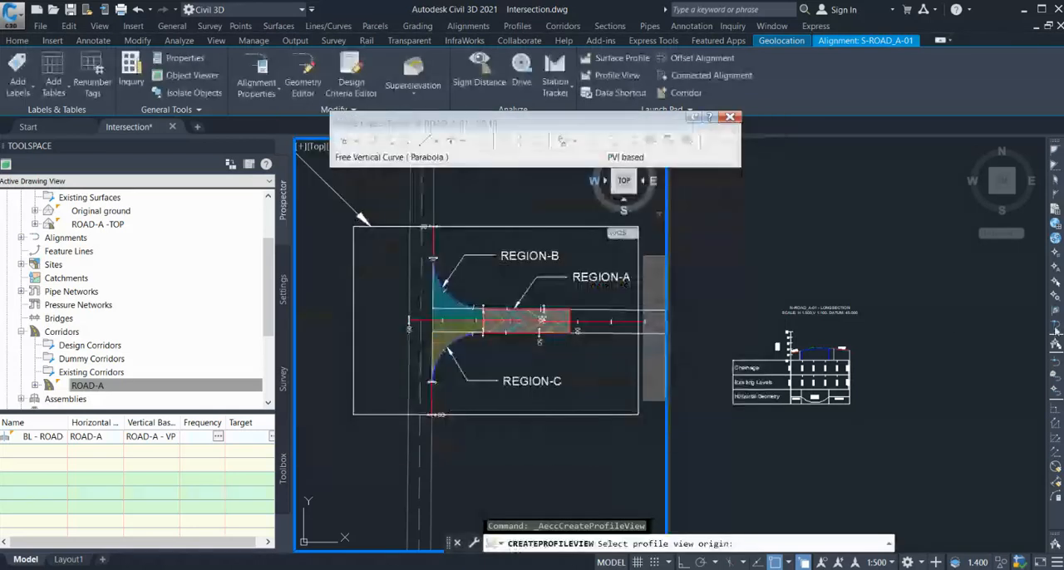
pyautogui.click(928, 363)
pyautogui.scroll(3, 987, 366)
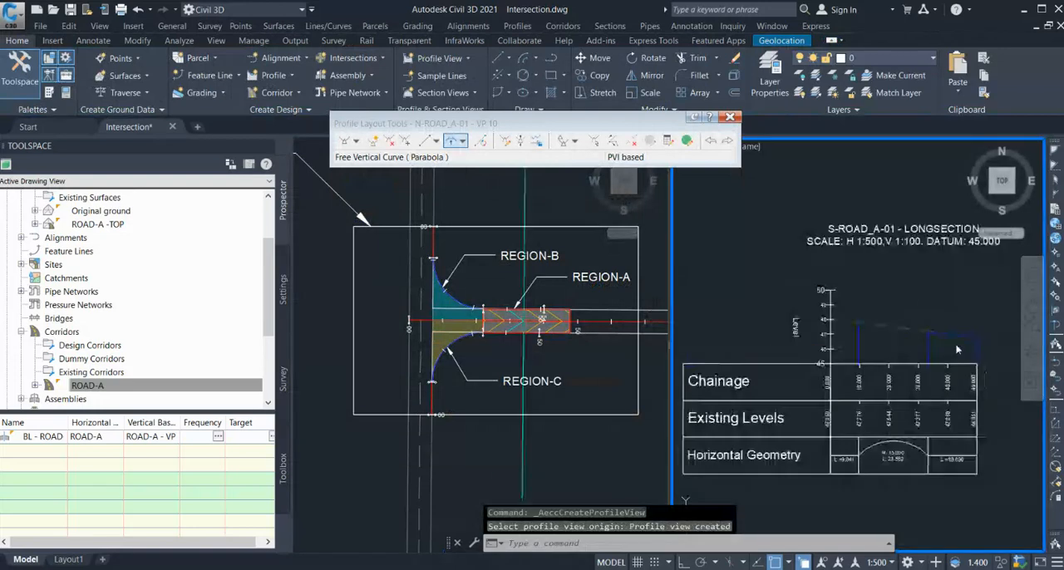
# Create a layout profile in the S-ROAD_A-01 profile view with the Design Style LWT style and the Longfall and Ordinates label set.
pyautogui.scroll(2, 834, 331)
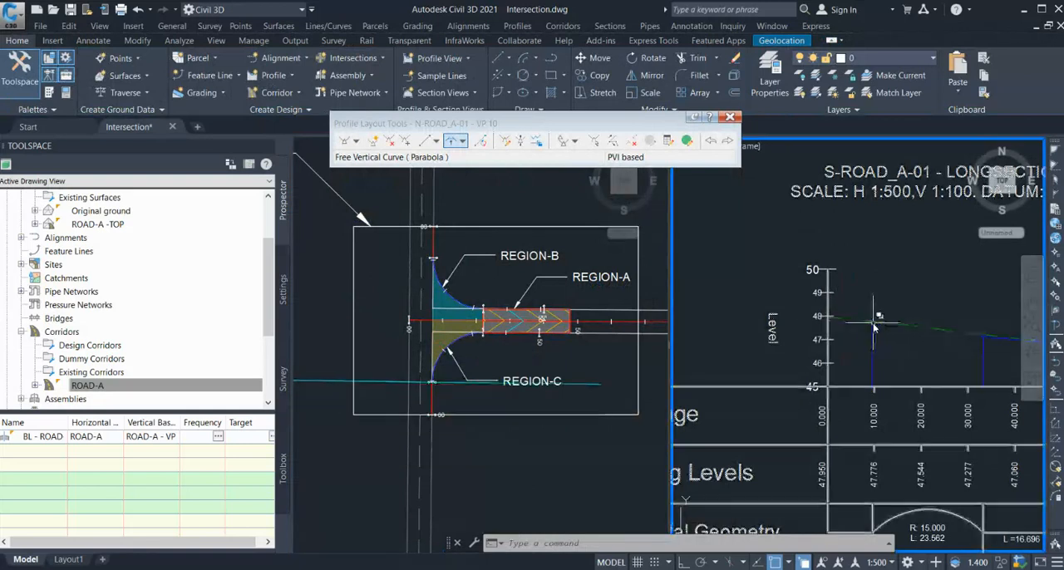
pyautogui.scroll(-2, 873, 327)
pyautogui.scroll(2, 930, 333)
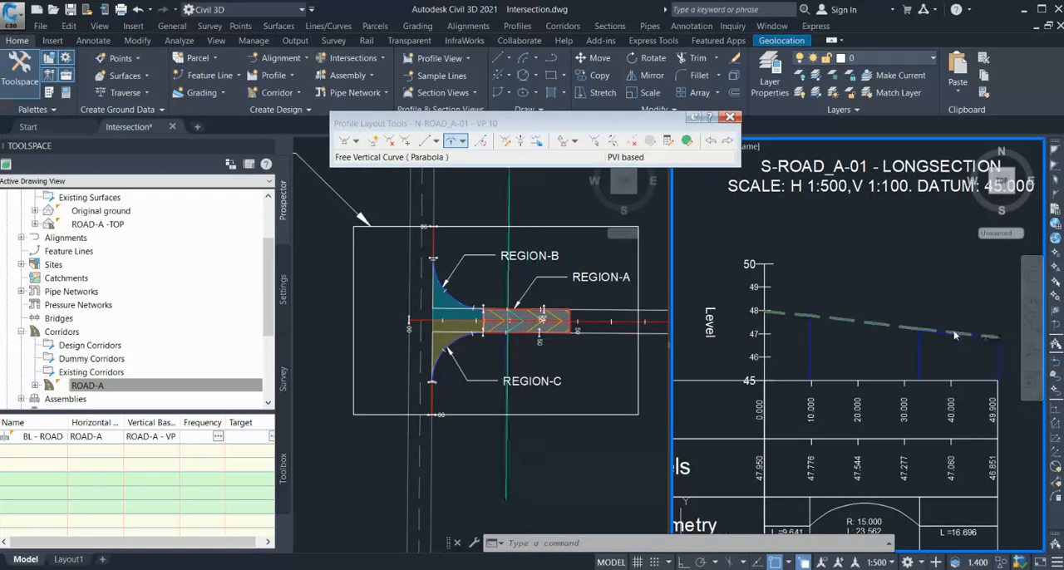
pyautogui.click(729, 117)
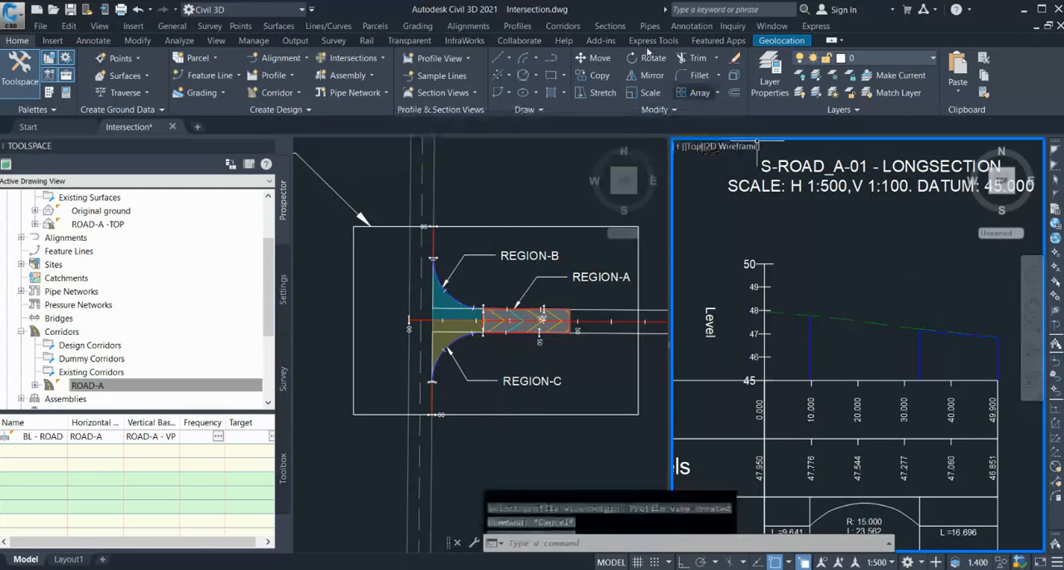
pyautogui.click(574, 58)
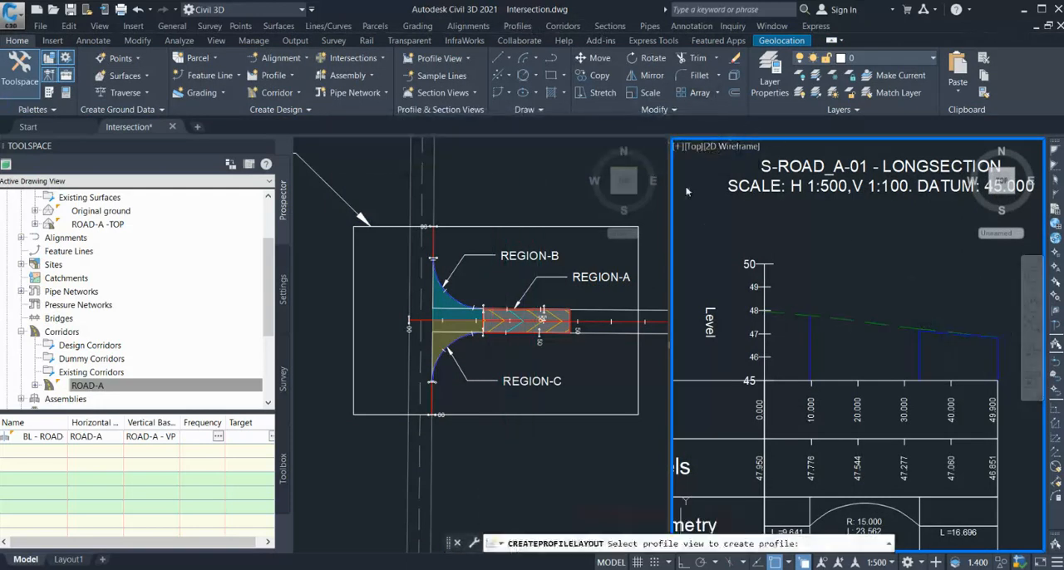
pyautogui.click(728, 384)
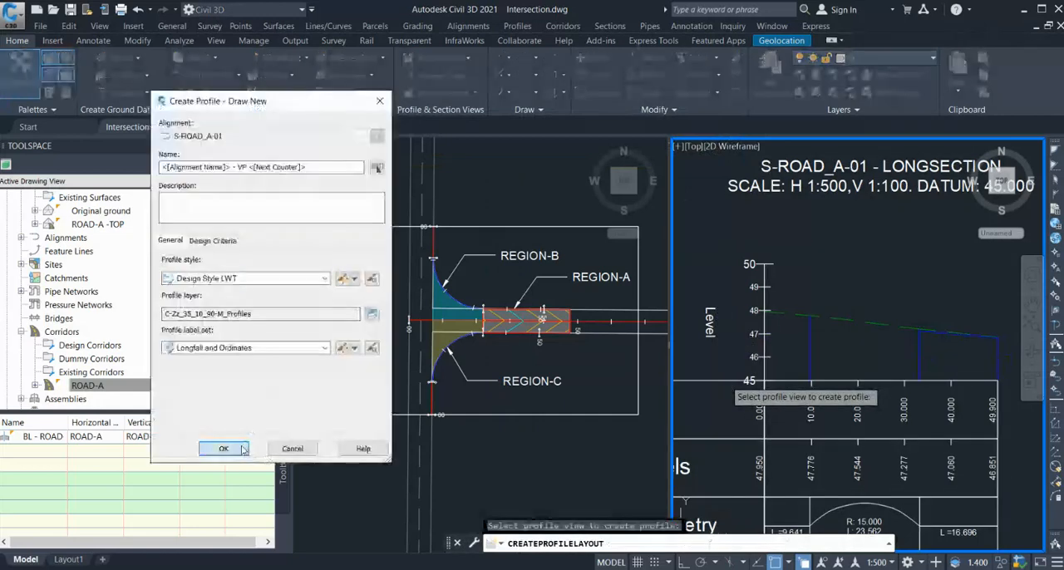
pyautogui.click(223, 448)
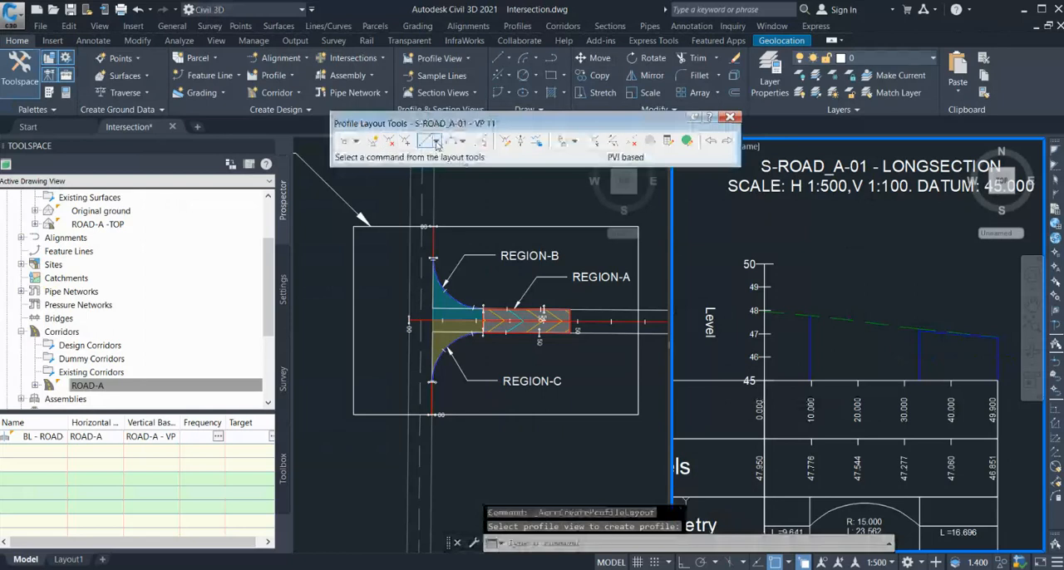
# Draw a two-point fixed tangent on the S-ROAD_A-01 existing ground from station 0.000 to the start of the alignment's curve.
pyautogui.click(434, 142)
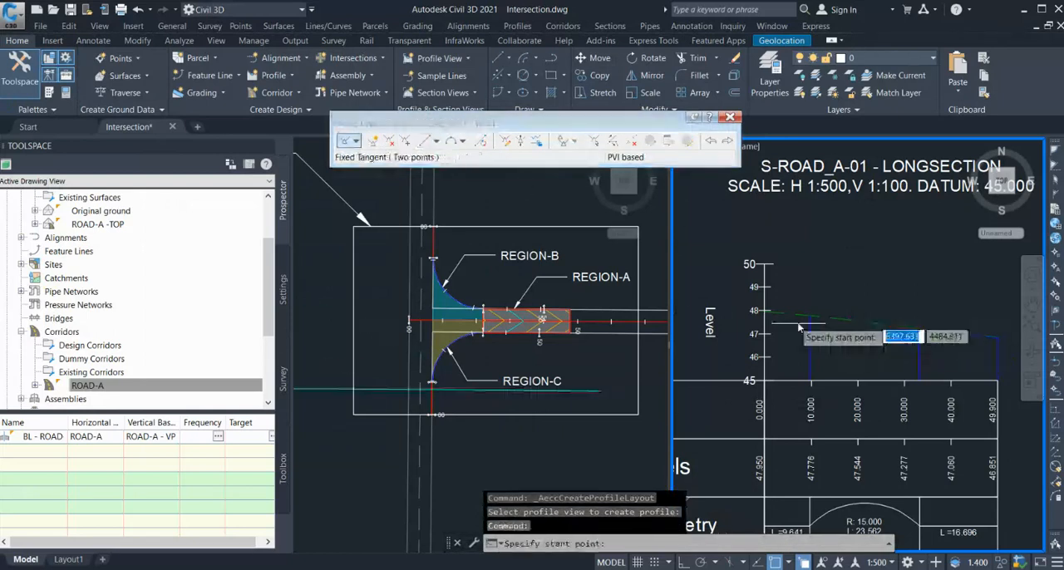
pyautogui.scroll(4, 798, 323)
pyautogui.click(718, 297)
pyautogui.scroll(3, 830, 318)
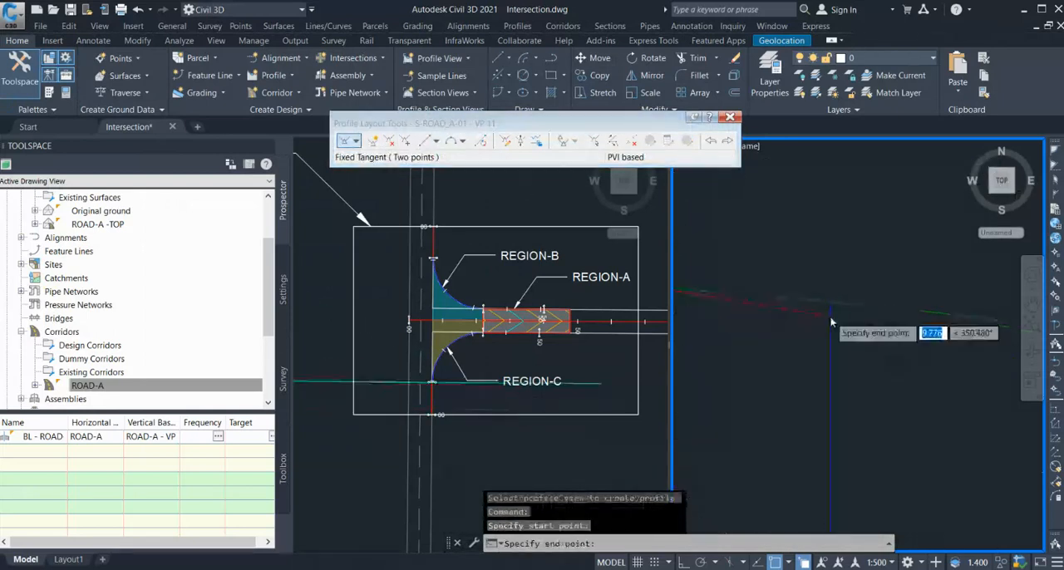
pyautogui.click(830, 294)
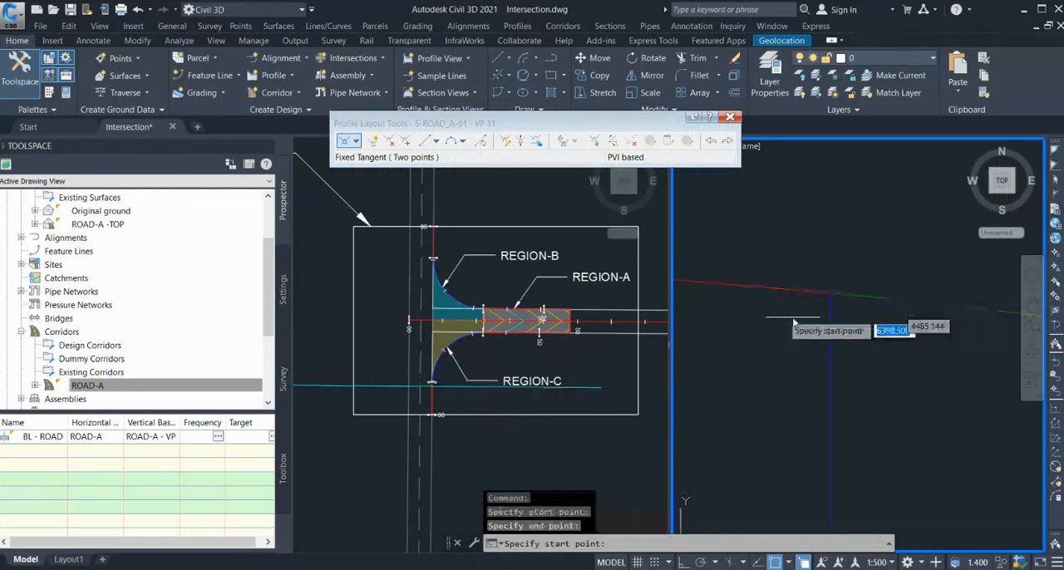
# Draw another two-point fixed tangent along the ROAD-A -TOP profile from the S-ROAD_A-01 curve's end to station 49.900.
pyautogui.scroll(-4, 796, 322)
pyautogui.scroll(-3, 731, 346)
pyautogui.scroll(4, 869, 341)
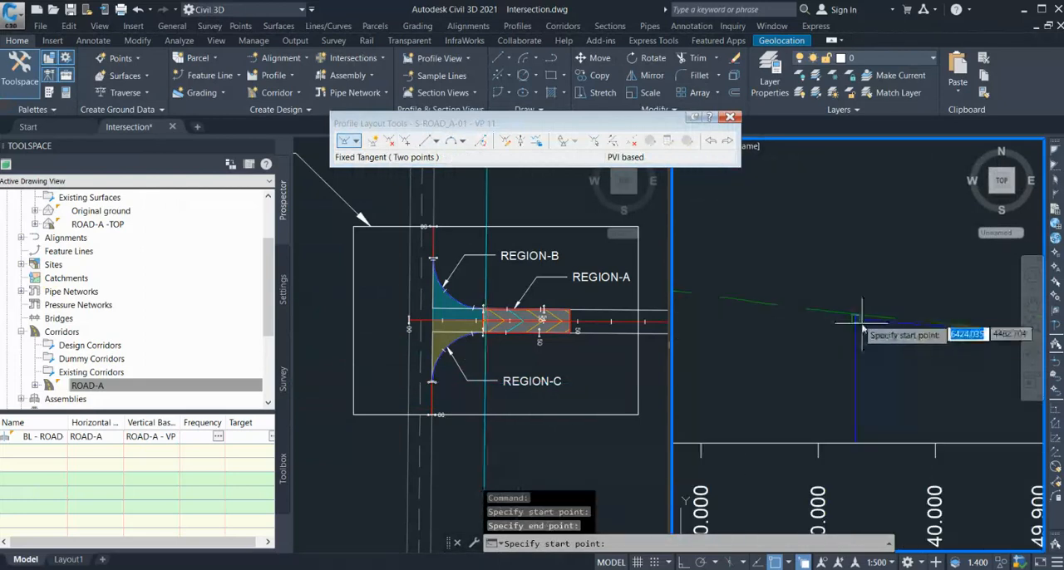
pyautogui.click(861, 323)
pyautogui.scroll(-2, 794, 325)
pyautogui.scroll(-4, 732, 347)
pyautogui.scroll(4, 846, 339)
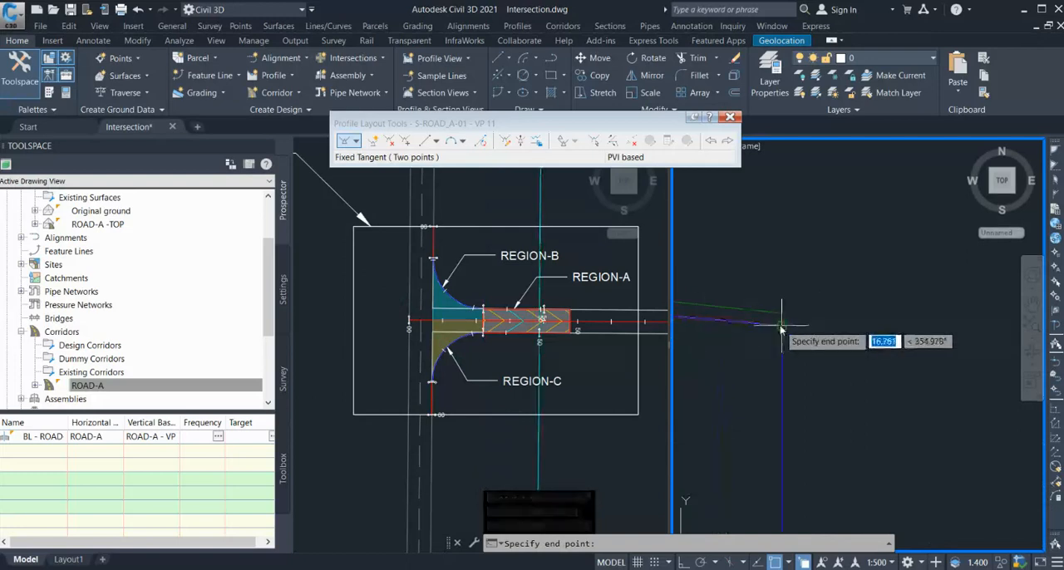
pyautogui.click(781, 330)
pyautogui.press('Return')
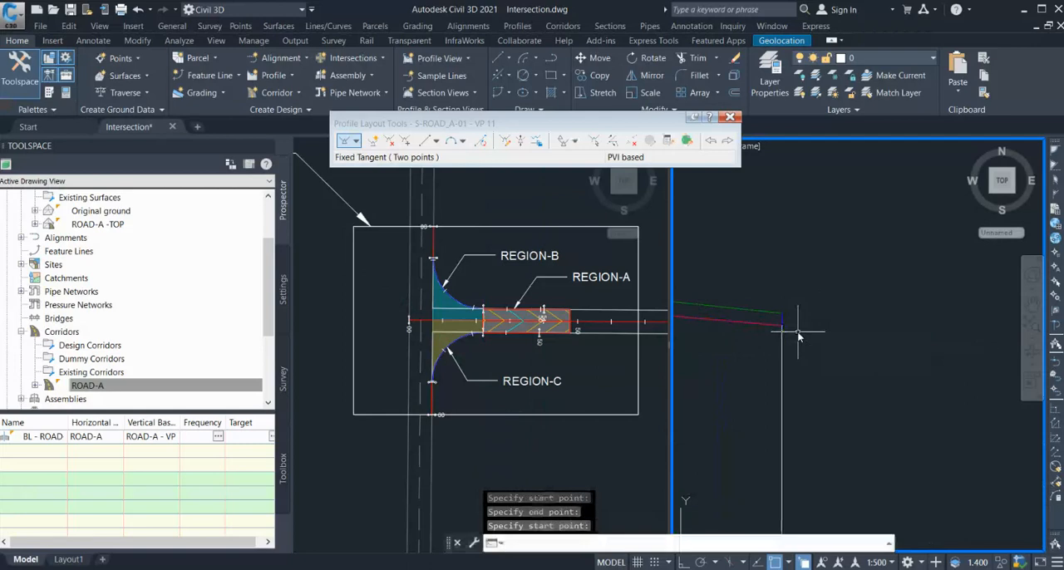
# Attach a floating vertical curve with K value 3 to the first S-ROAD_A-01 design tangent, ending at about station 29.
pyautogui.scroll(-5, 1022, 345)
pyautogui.scroll(2, 1023, 345)
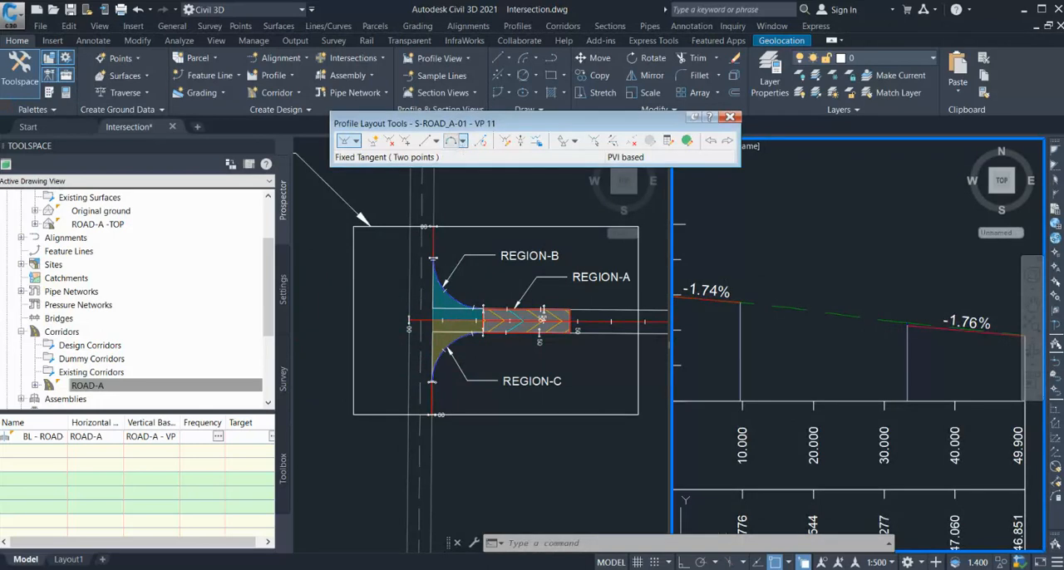
pyautogui.click(453, 141)
pyautogui.click(732, 306)
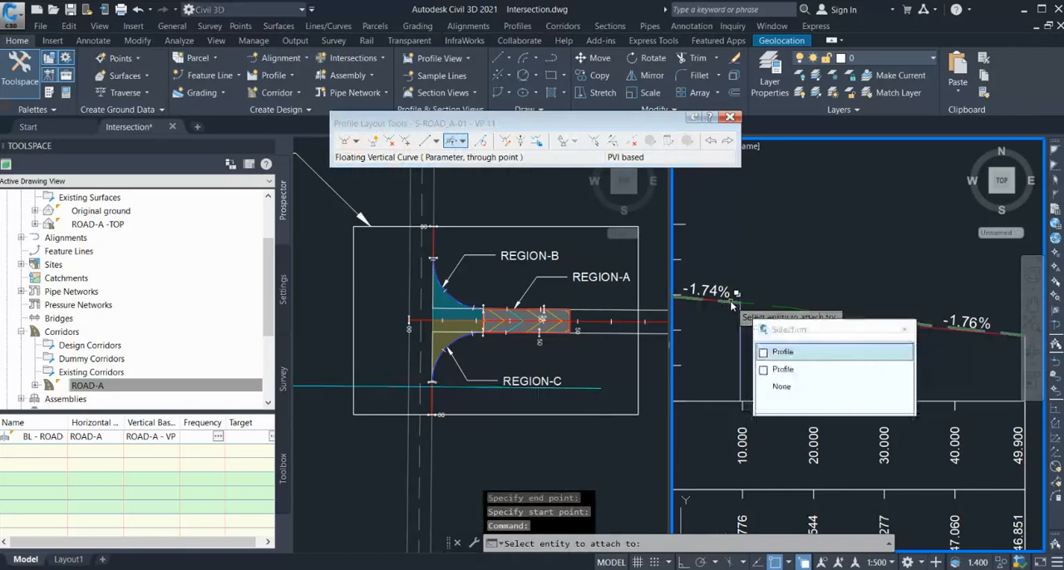
pyautogui.click(783, 370)
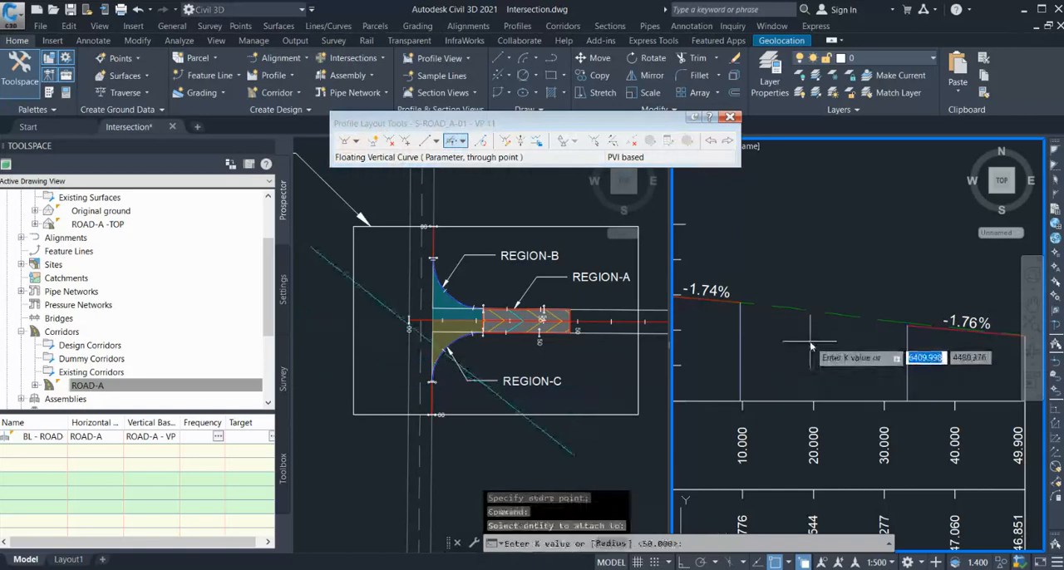
pyautogui.press('Return')
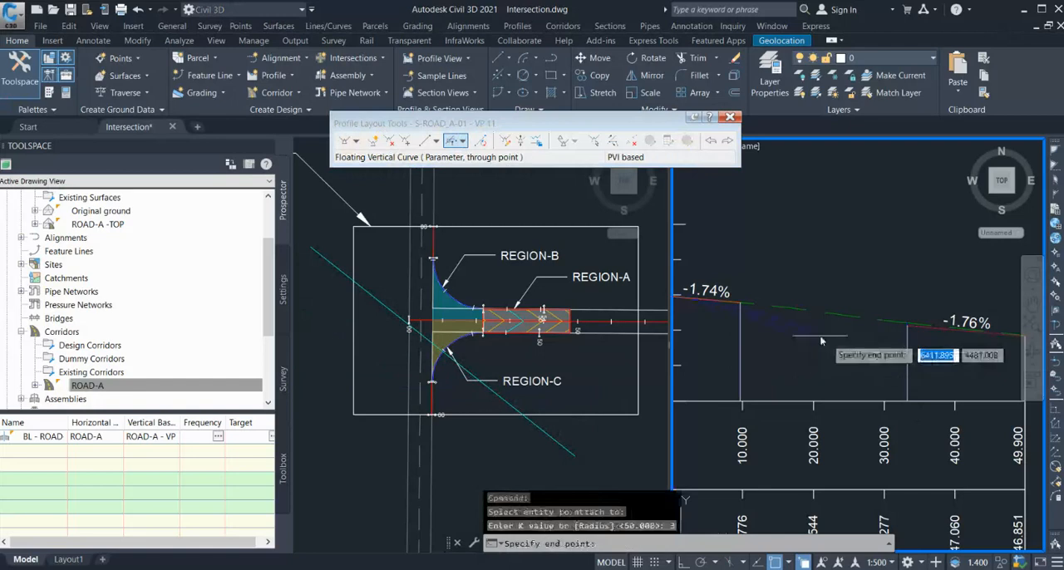
pyautogui.click(874, 337)
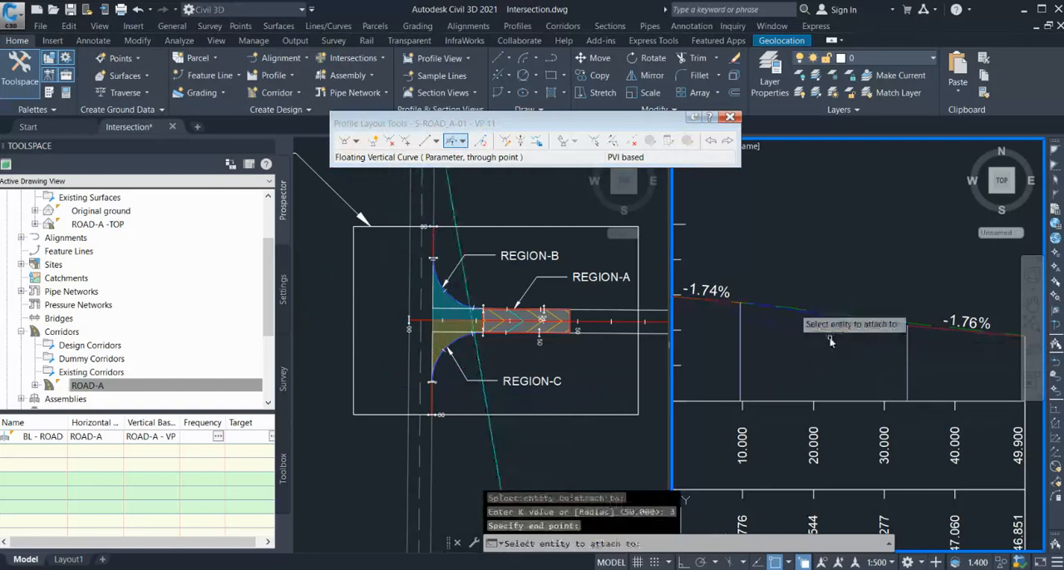
pyautogui.press('Escape')
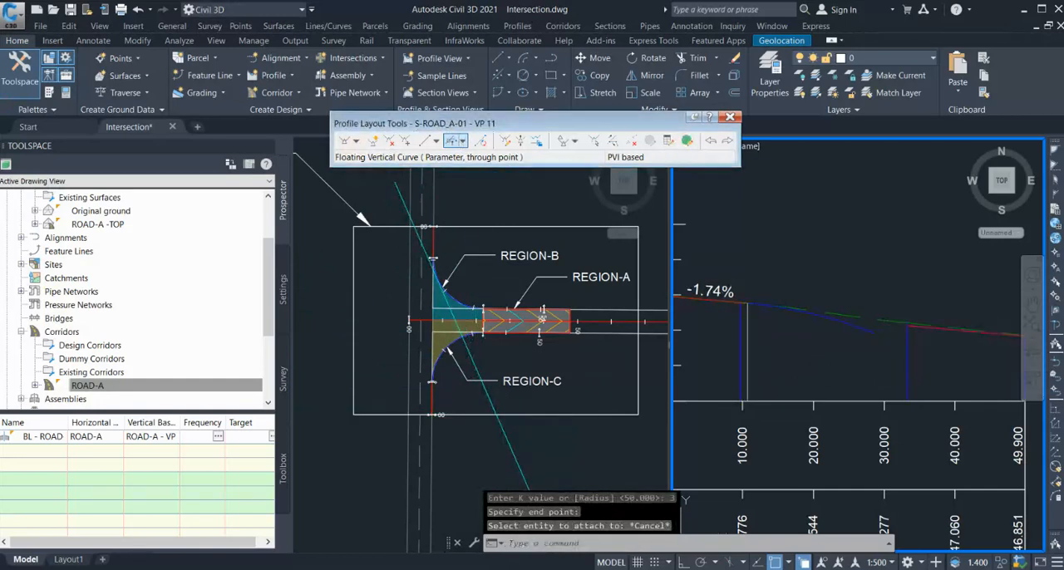
# Add a free vertical parabola between the floating curve and the second S-ROAD_A-01 tangent, using the Passthrough option with a picked point.
pyautogui.click(453, 141)
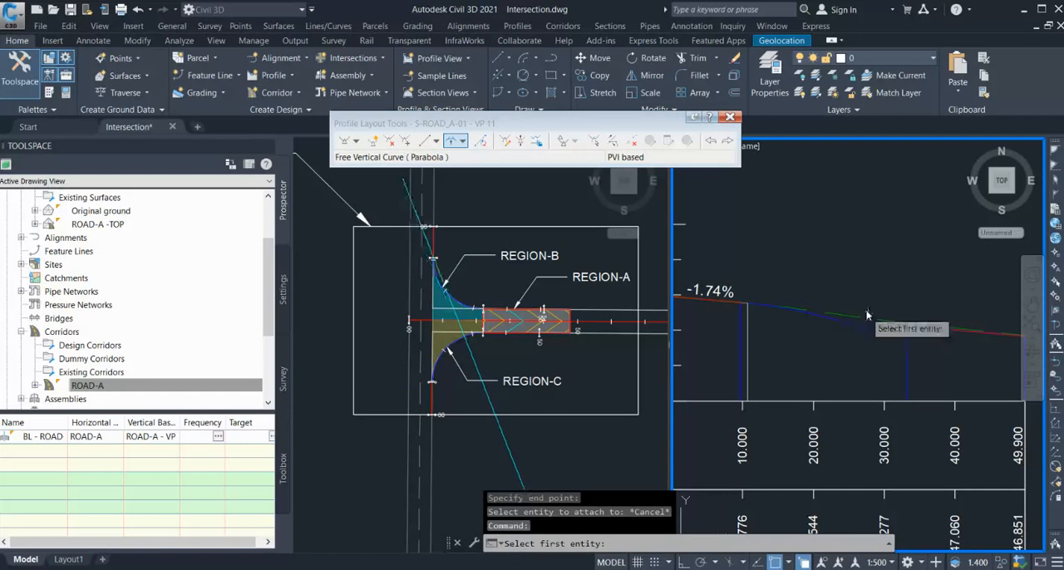
pyautogui.click(847, 329)
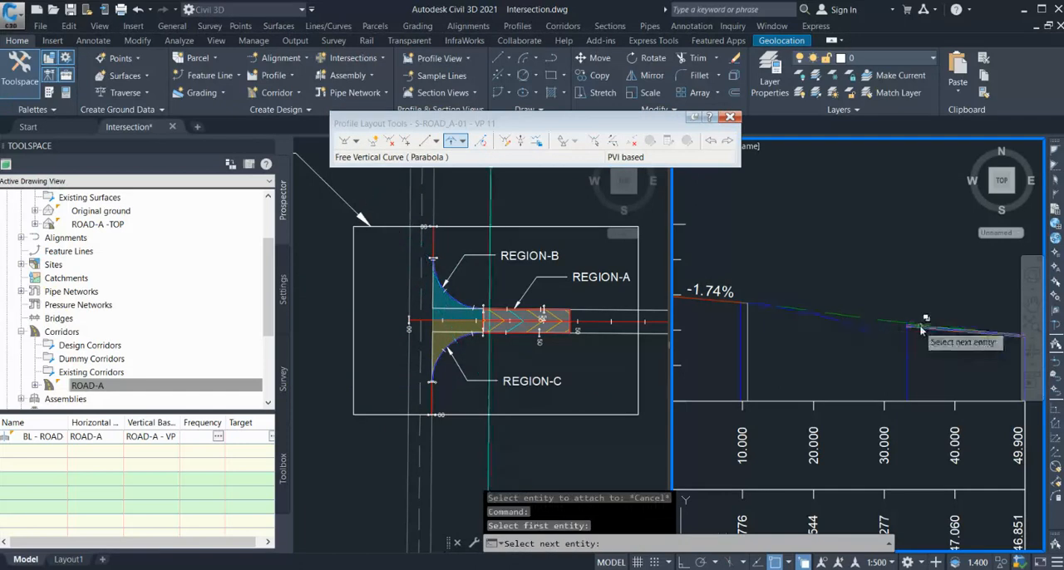
pyautogui.click(920, 331)
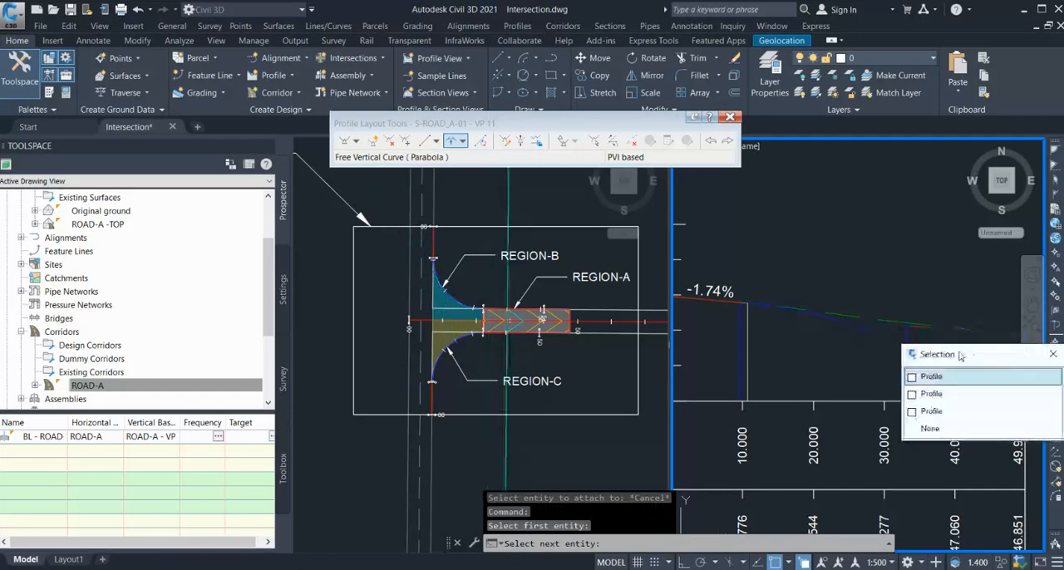
pyautogui.click(935, 411)
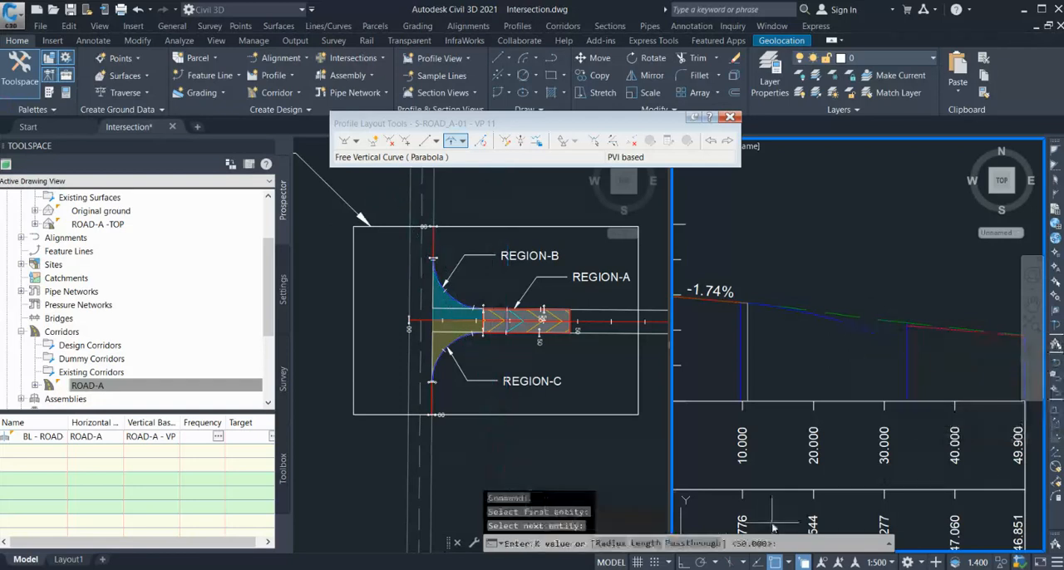
pyautogui.write('p')
pyautogui.press('Return')
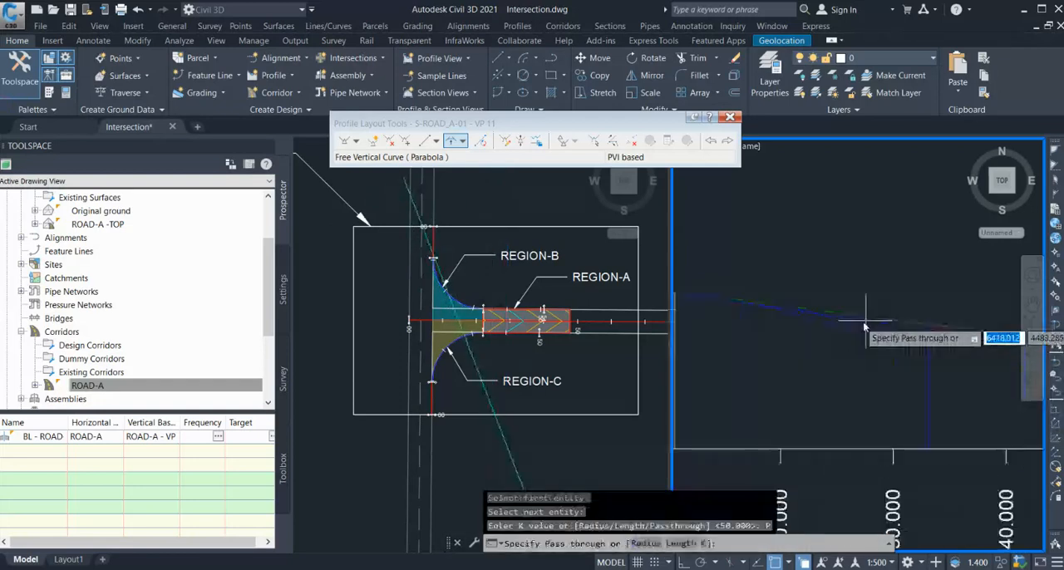
pyautogui.scroll(2, 865, 328)
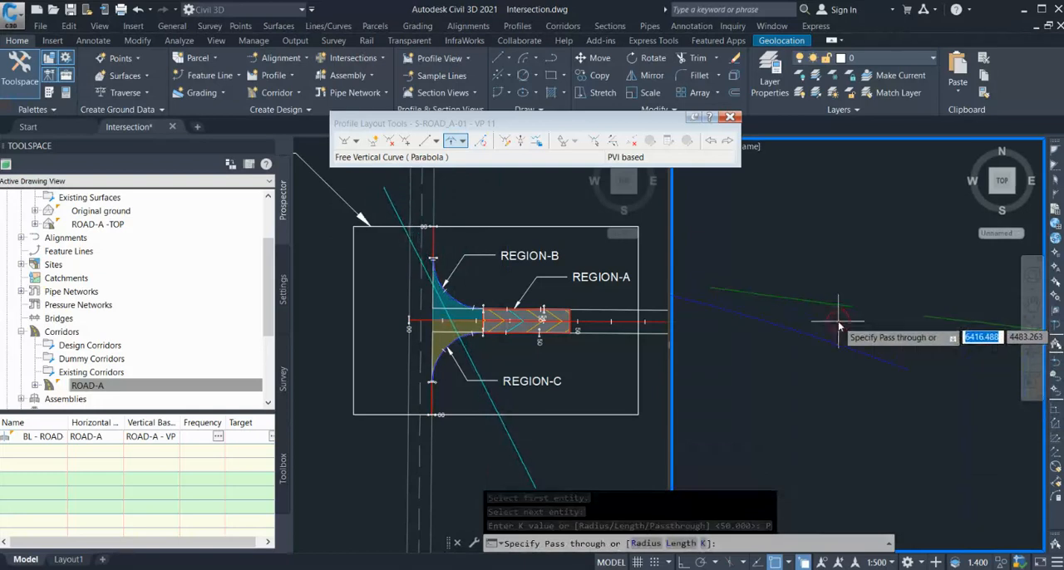
pyautogui.click(841, 324)
pyautogui.scroll(-2, 860, 362)
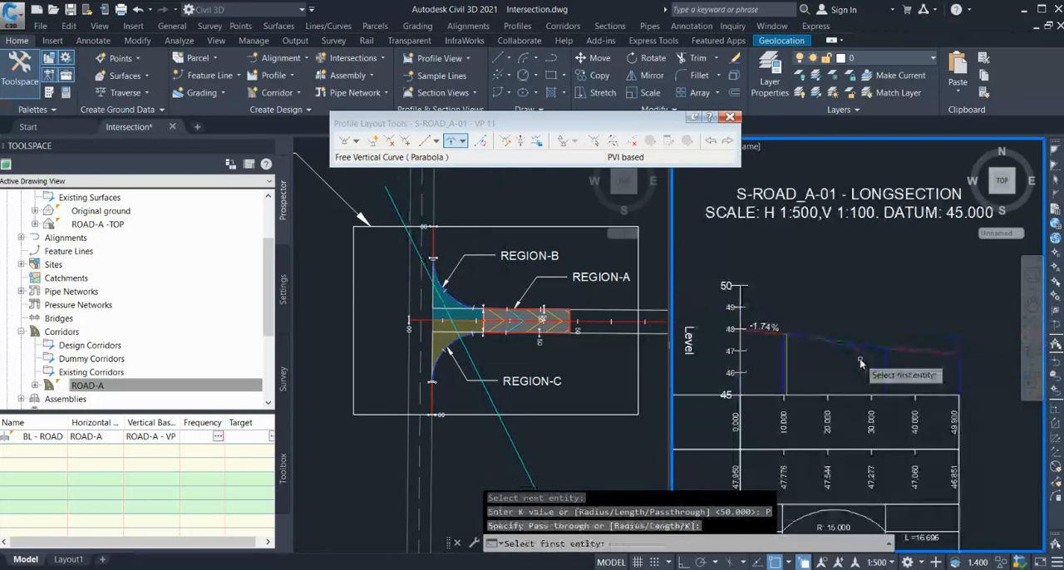
pyautogui.scroll(4, 870, 359)
pyautogui.press('Escape')
pyautogui.scroll(-4, 753, 311)
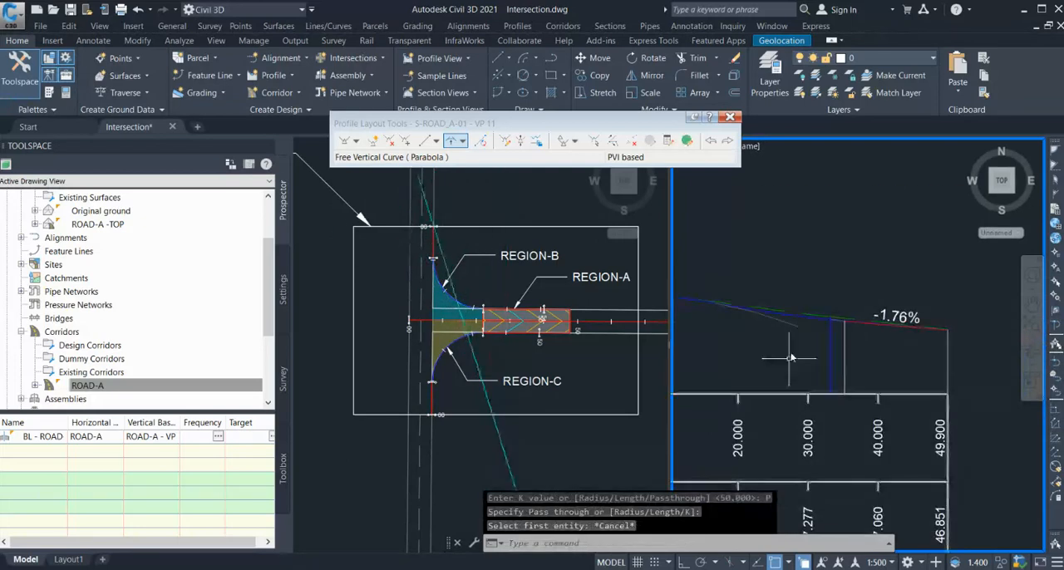
# Examine the S-ROAD_A-01 longsection from station 0.000 to 49.900 and compare it with the intersection plan.
pyautogui.scroll(-2, 790, 358)
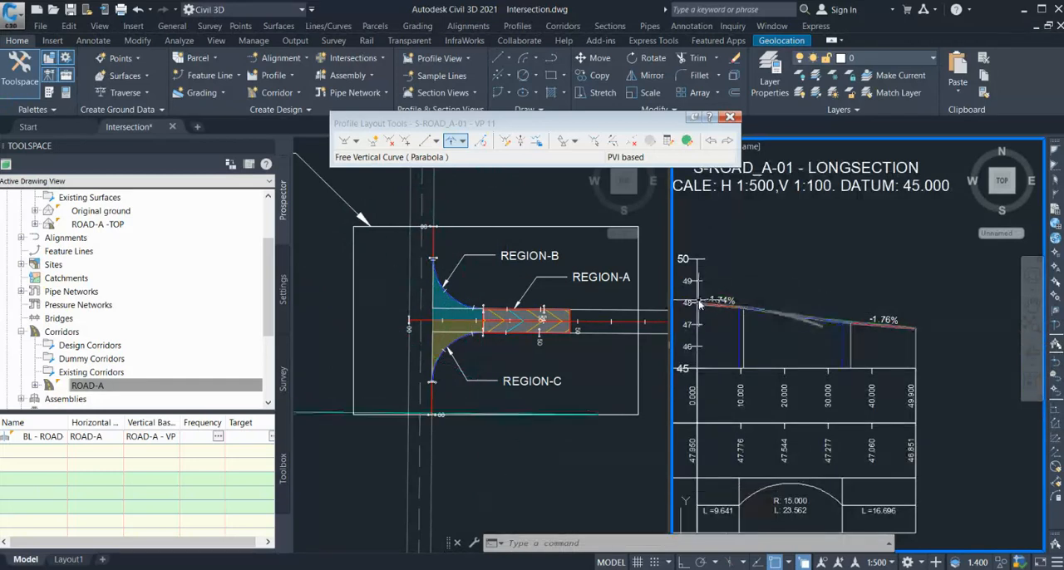
pyautogui.scroll(2, 702, 306)
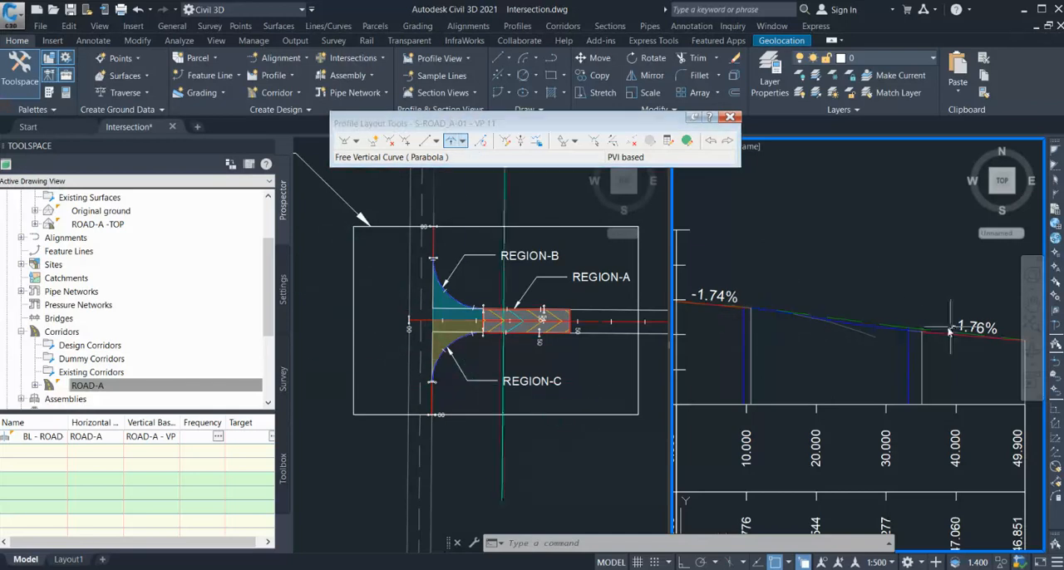
pyautogui.scroll(-2, 848, 293)
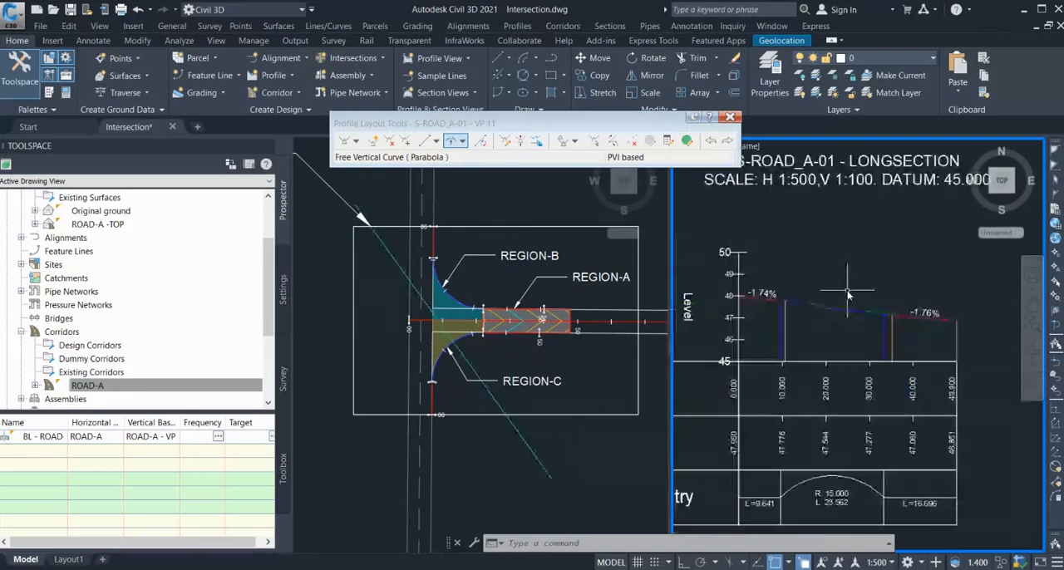
pyautogui.scroll(-3, 848, 294)
pyautogui.click(470, 289)
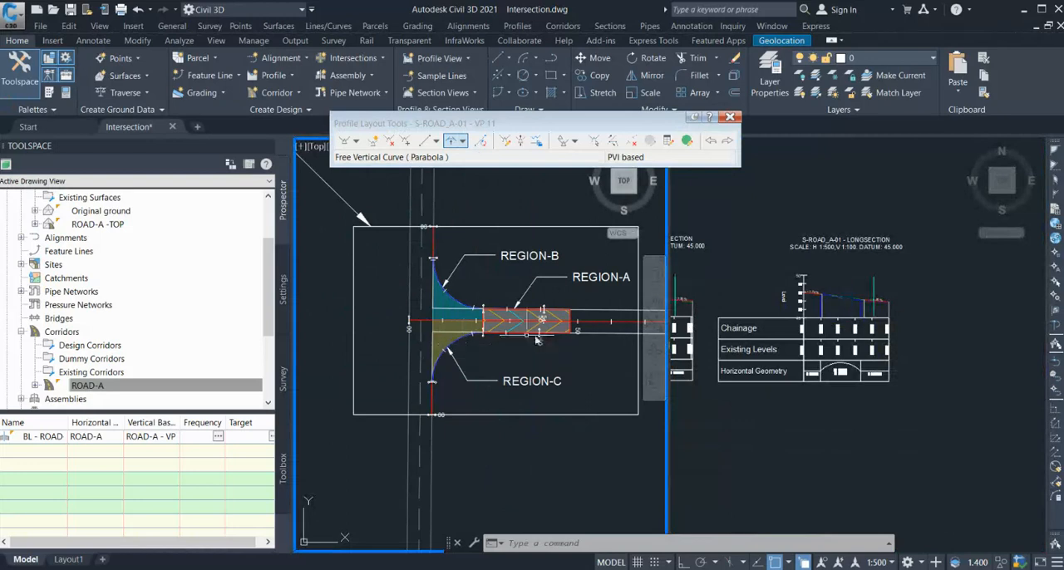
pyautogui.click(532, 200)
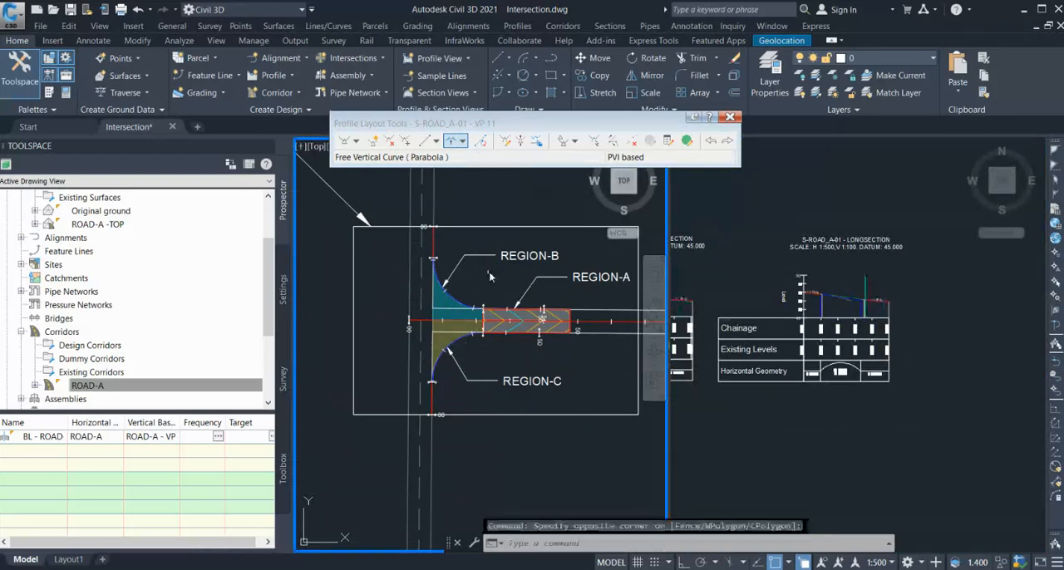
pyautogui.scroll(-4, 440, 337)
pyautogui.scroll(-2, 427, 289)
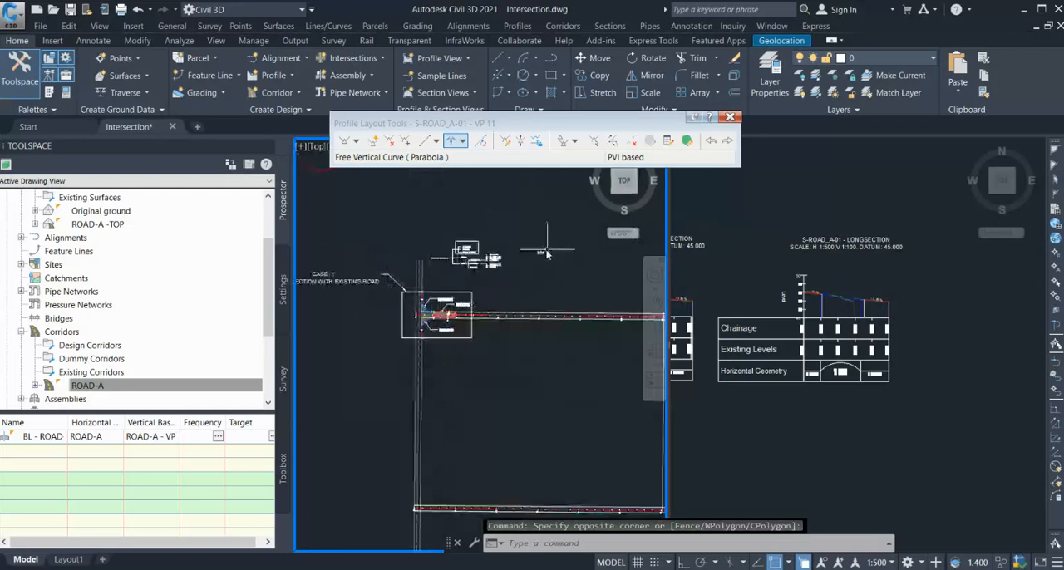
pyautogui.scroll(2, 546, 254)
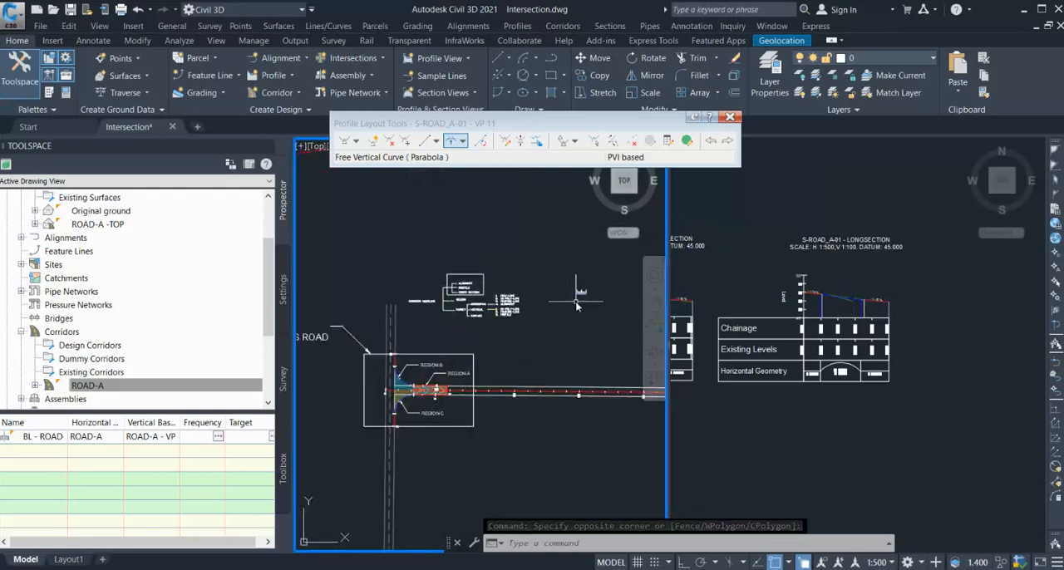
pyautogui.scroll(3, 423, 392)
# Locate the existing assembly and inspect the Region-B curb-return area in plan.
pyautogui.click(871, 279)
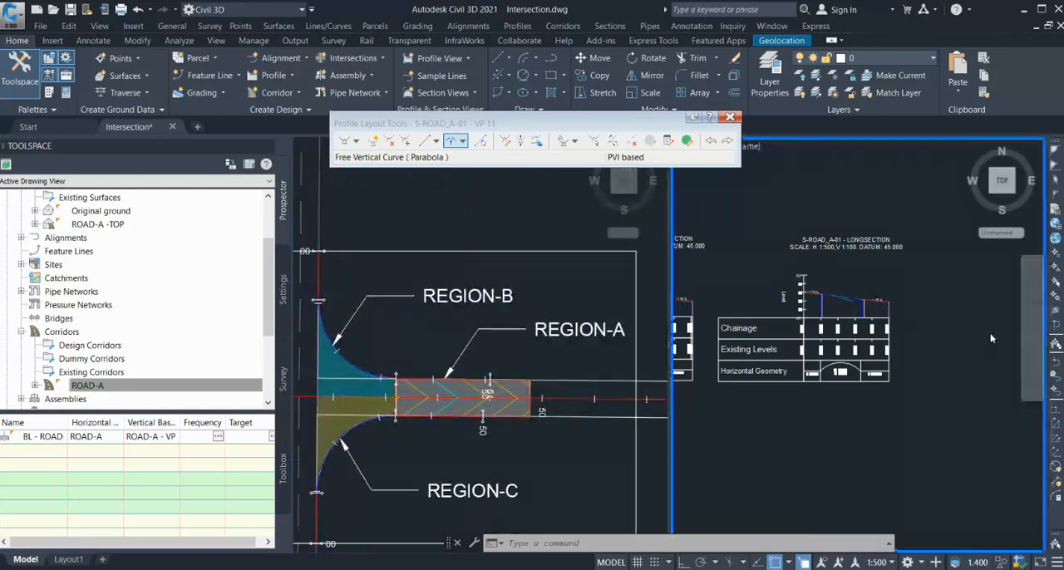
pyautogui.scroll(3, 958, 332)
pyautogui.scroll(4, 879, 424)
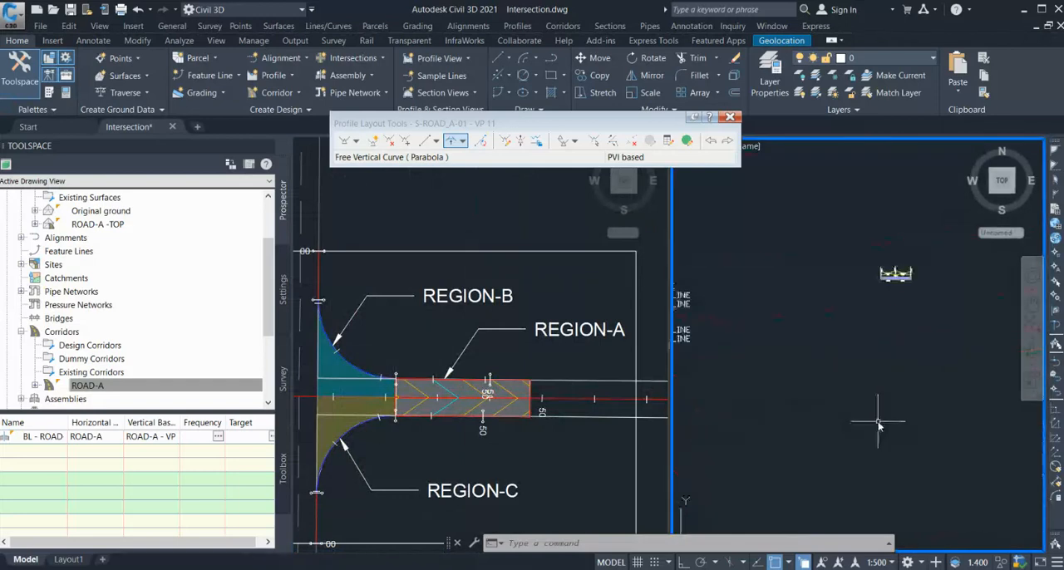
pyautogui.click(384, 335)
pyautogui.scroll(3, 341, 316)
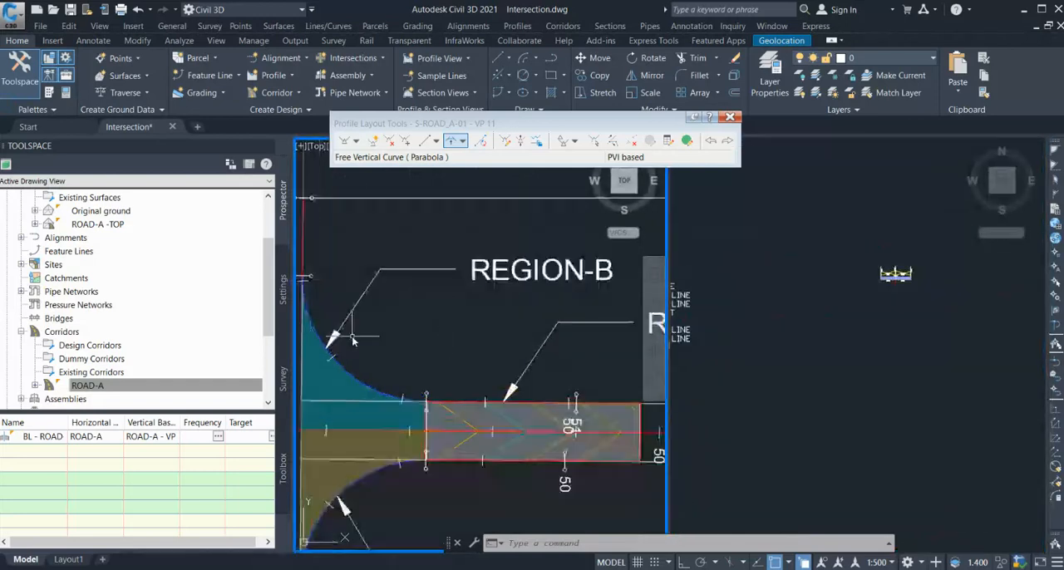
pyautogui.scroll(-4, 366, 291)
pyautogui.scroll(4, 383, 266)
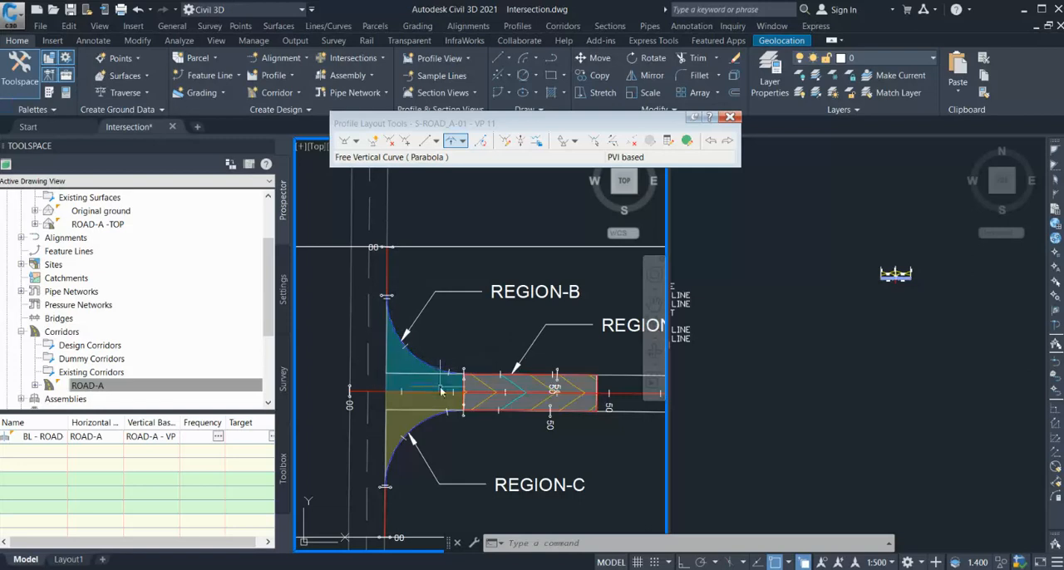
pyautogui.click(396, 342)
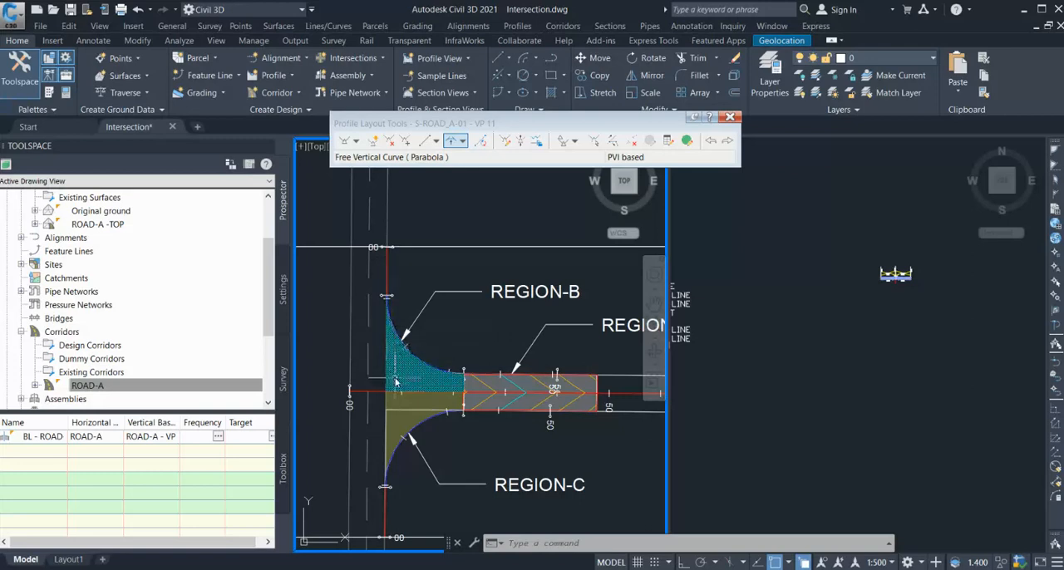
# Create a ROAD assembly of type Other with Basic style and Assembly Creation code set, placing its baseline below the existing assembly.
pyautogui.click(573, 31)
pyautogui.click(603, 124)
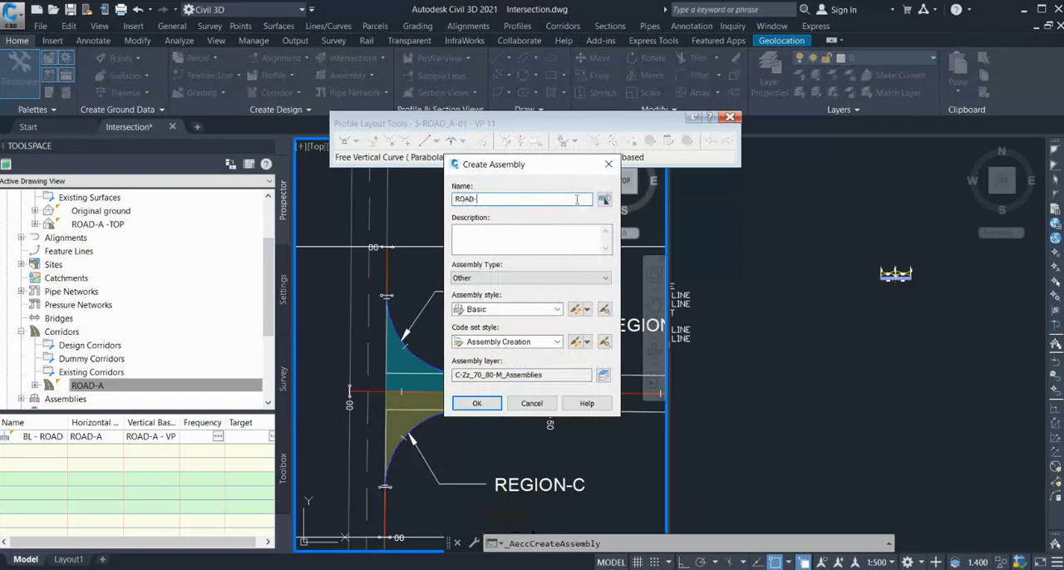
pyautogui.click(488, 402)
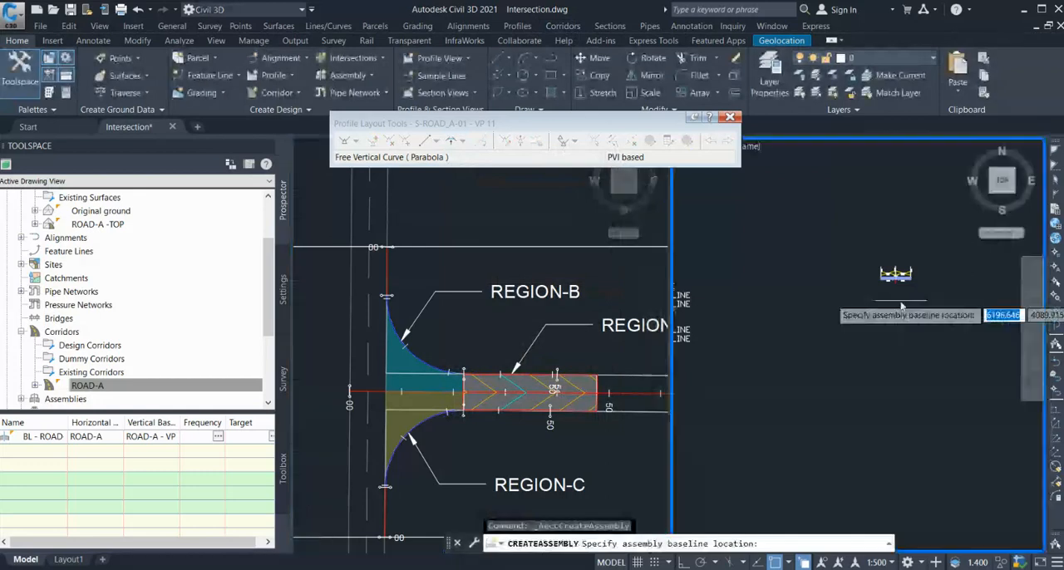
pyautogui.click(858, 344)
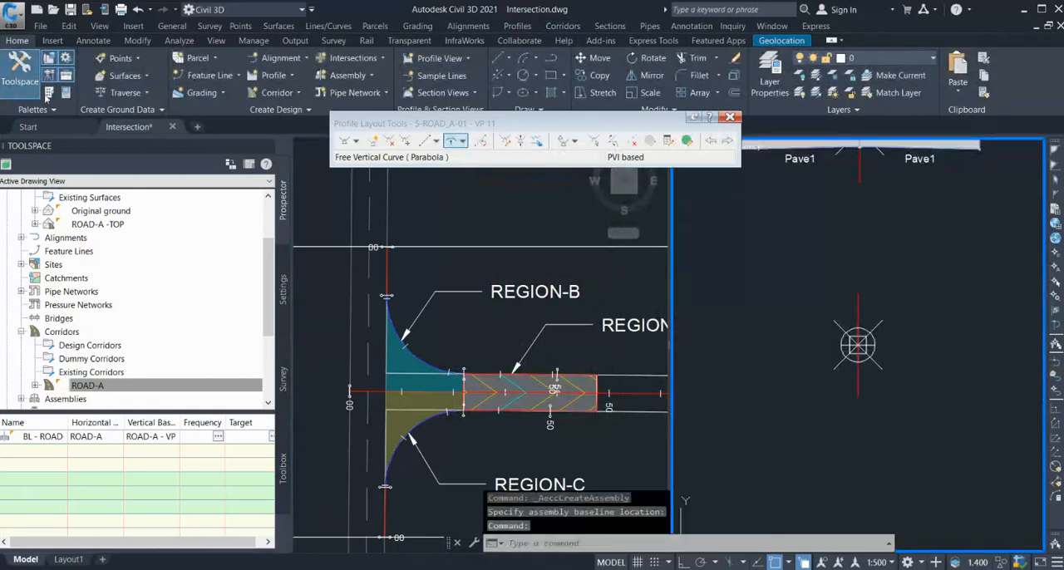
# Add LaneSuperelevationAOR subassemblies 3.600 m wide at -2.000% slope to both sides of the new assembly.
pyautogui.click(48, 92)
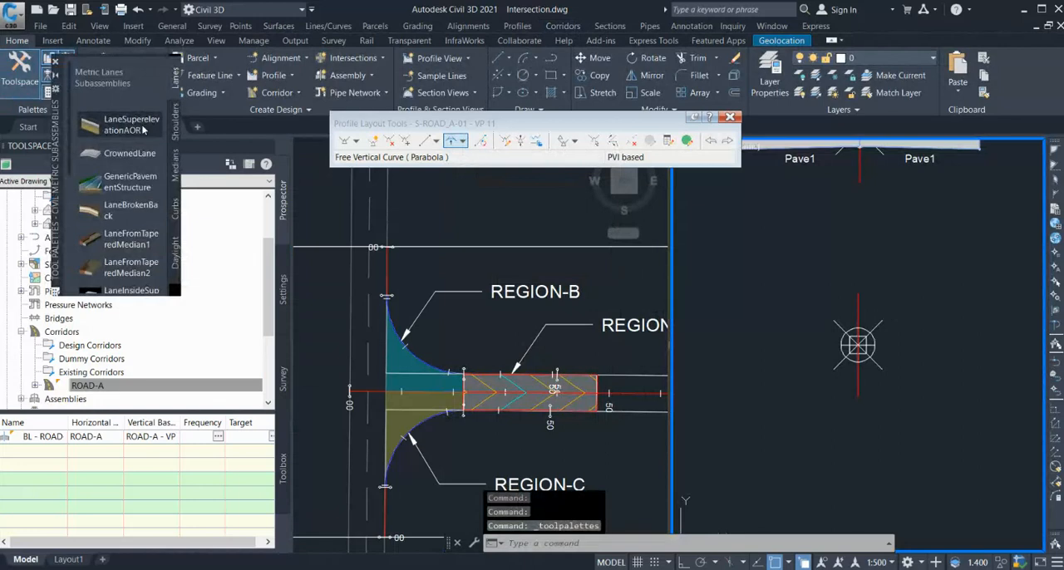
pyautogui.click(131, 125)
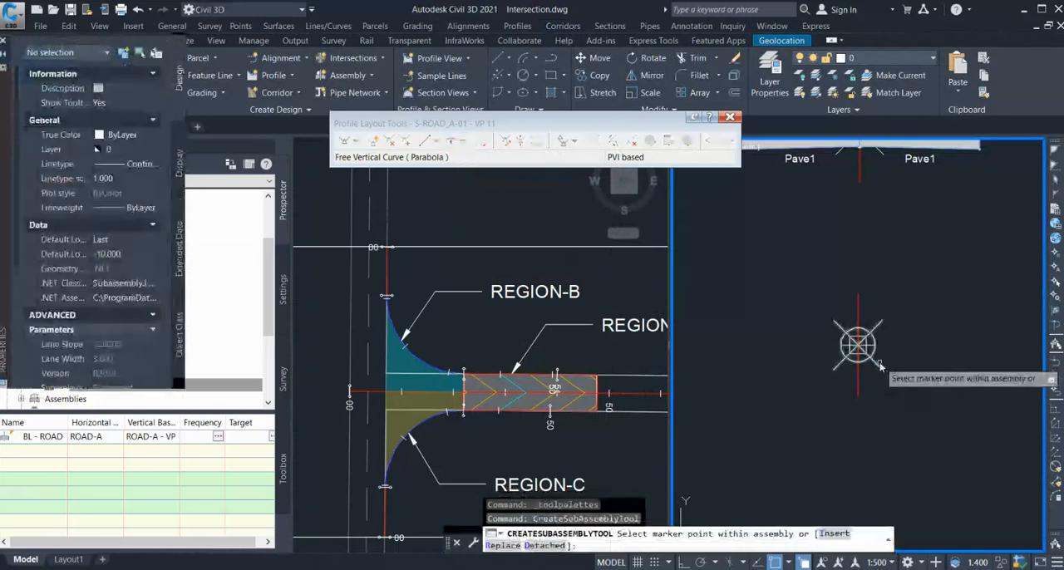
pyautogui.click(879, 370)
pyautogui.click(879, 369)
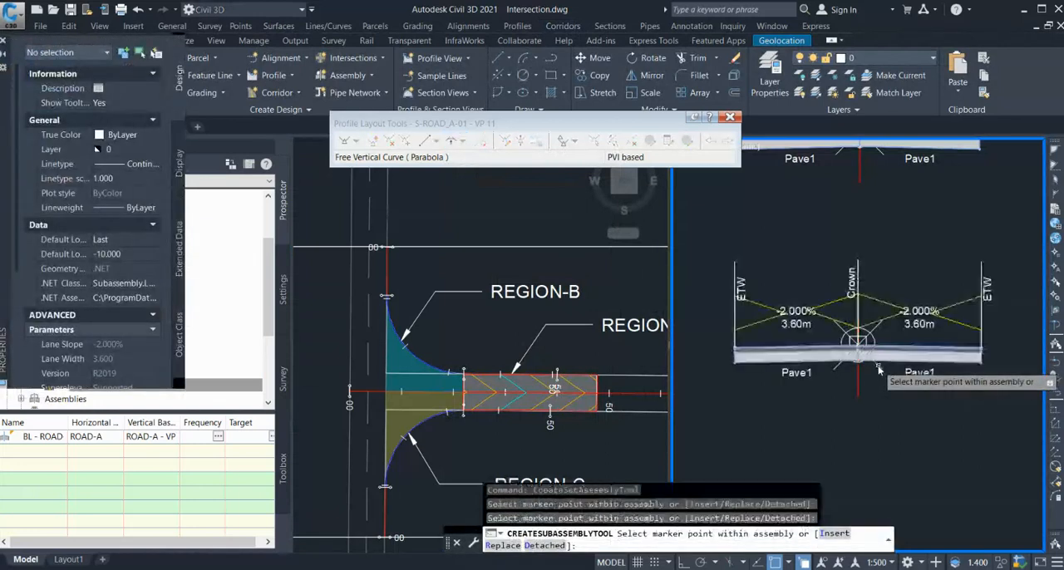
pyautogui.press('Return')
# Delete the left lane subassembly from the new assembly and return to the intersection plan view.
pyautogui.click(773, 356)
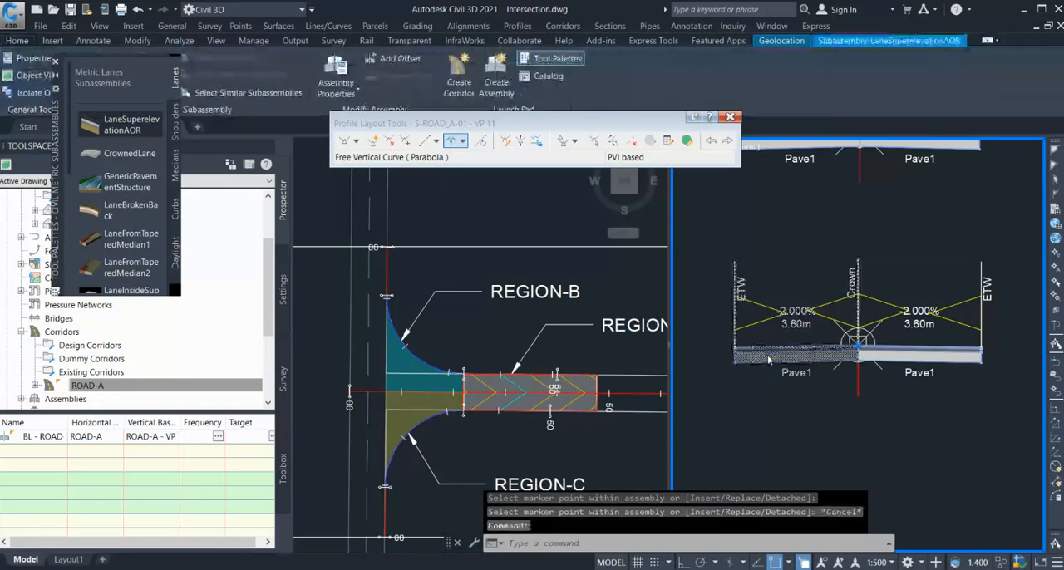
pyautogui.press('Delete')
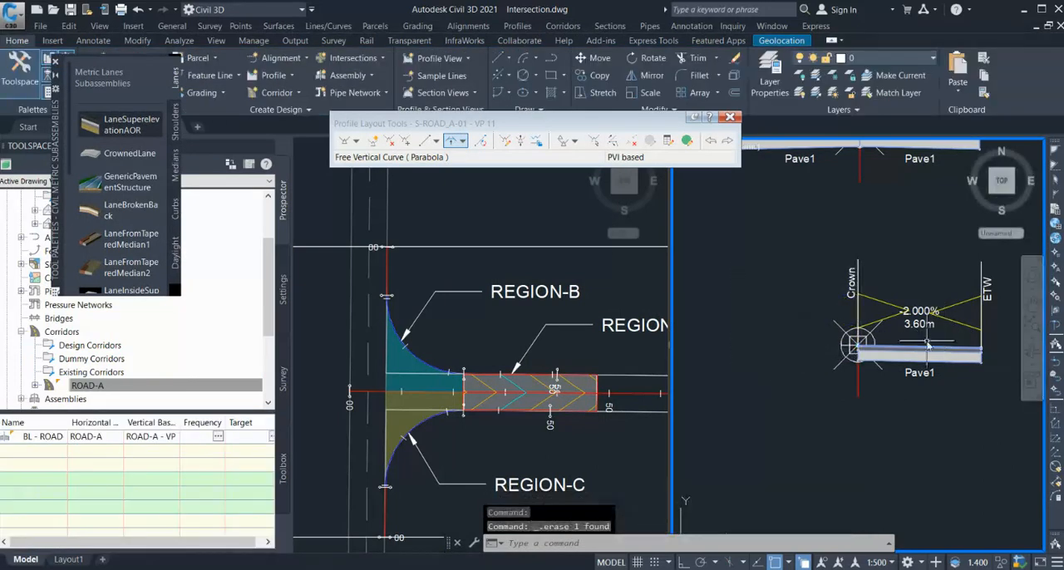
pyautogui.click(445, 346)
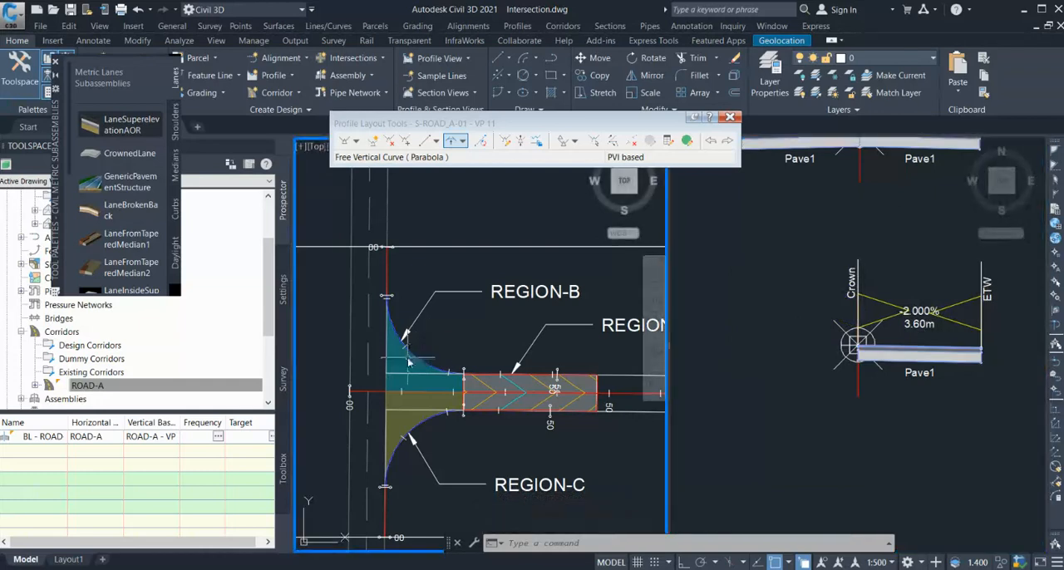
# Examine the Region-B curb return in plan against the right-lane assembly, including its relation to Region-C.
pyautogui.scroll(2, 408, 370)
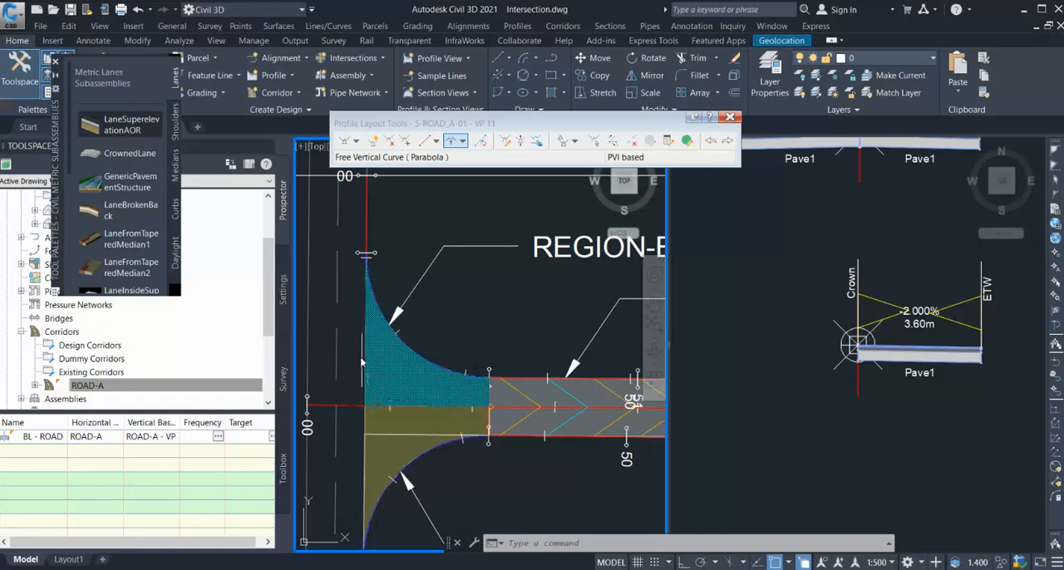
pyautogui.scroll(2, 378, 304)
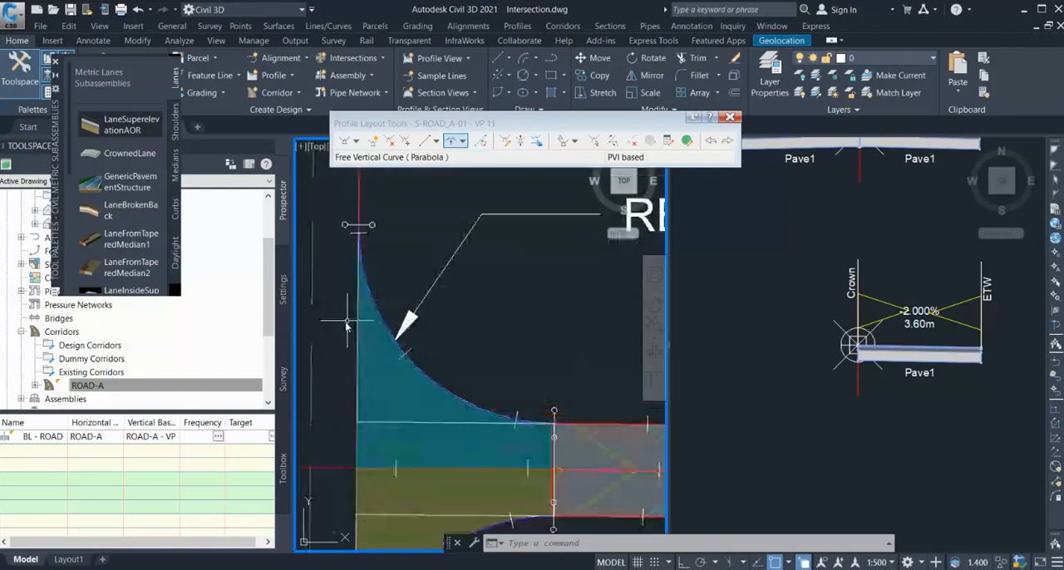
pyautogui.scroll(-2, 357, 320)
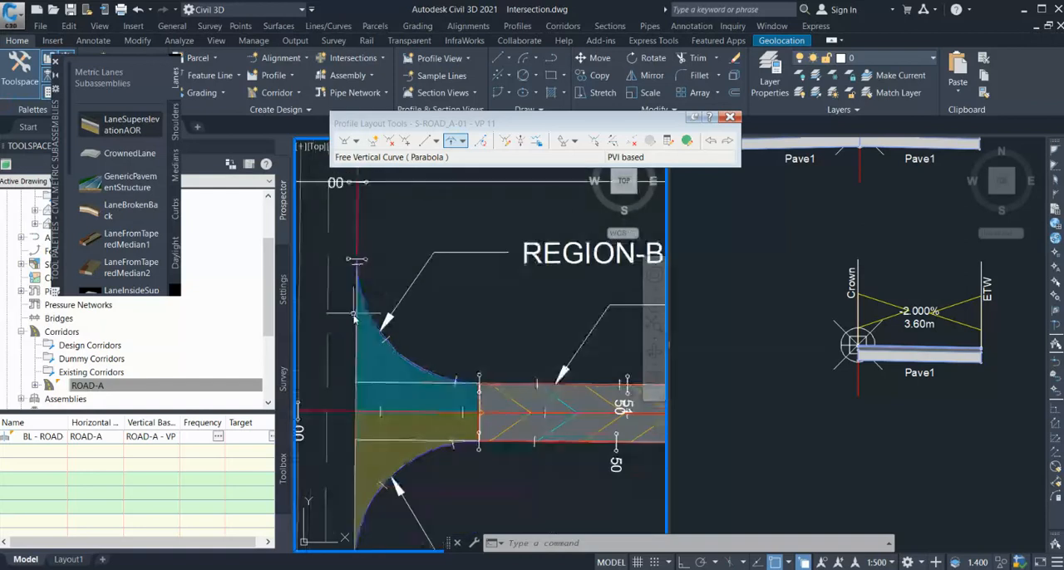
pyautogui.click(941, 427)
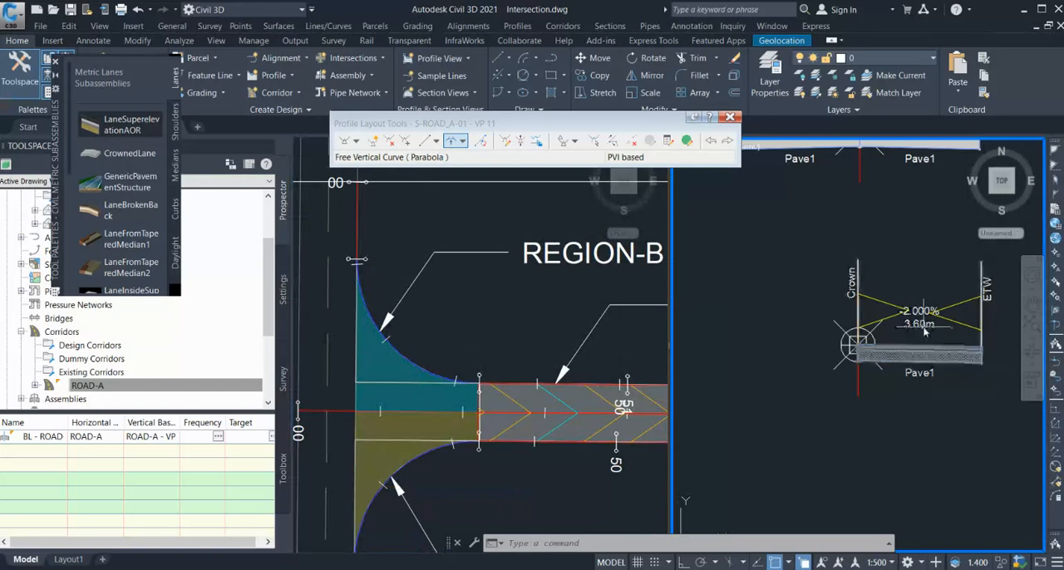
pyautogui.scroll(-3, 825, 386)
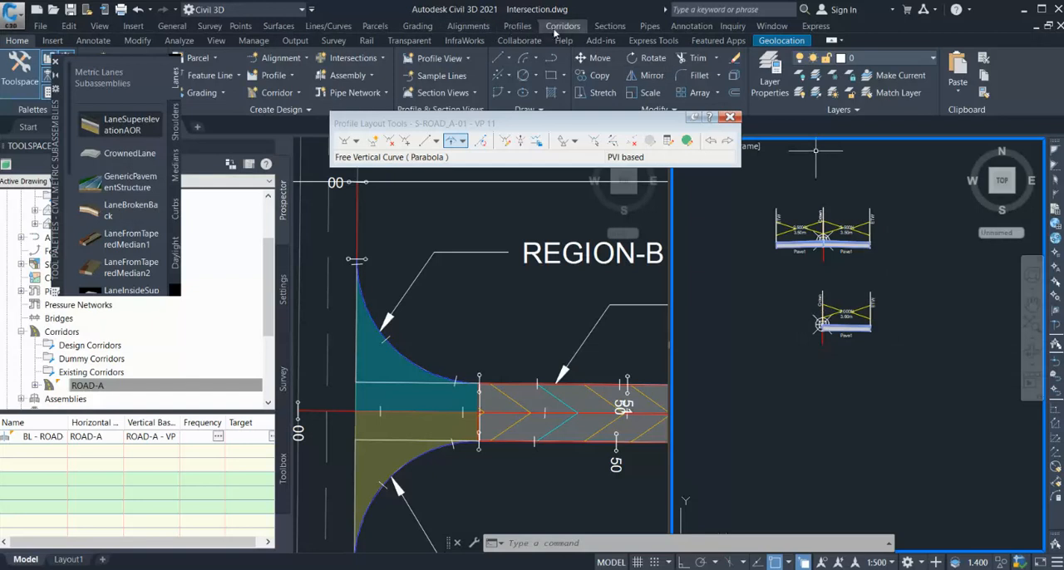
pyautogui.click(435, 305)
pyautogui.scroll(-2, 441, 250)
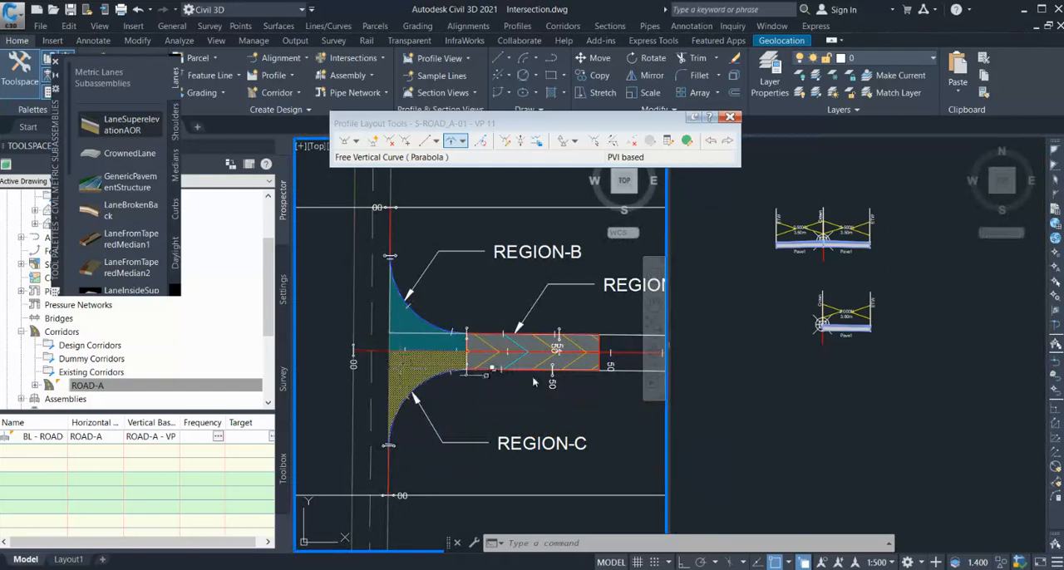
# Create an assembly named ROAD-L of type Other with Basic style and Assembly Creation code set, placing its baseline below the right-lane assembly.
pyautogui.click(851, 392)
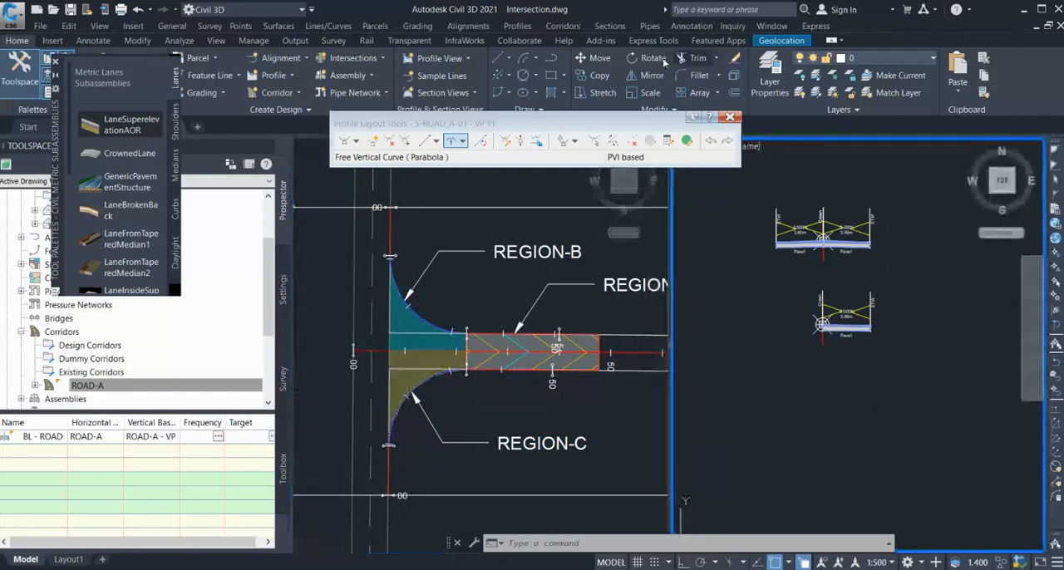
pyautogui.click(572, 44)
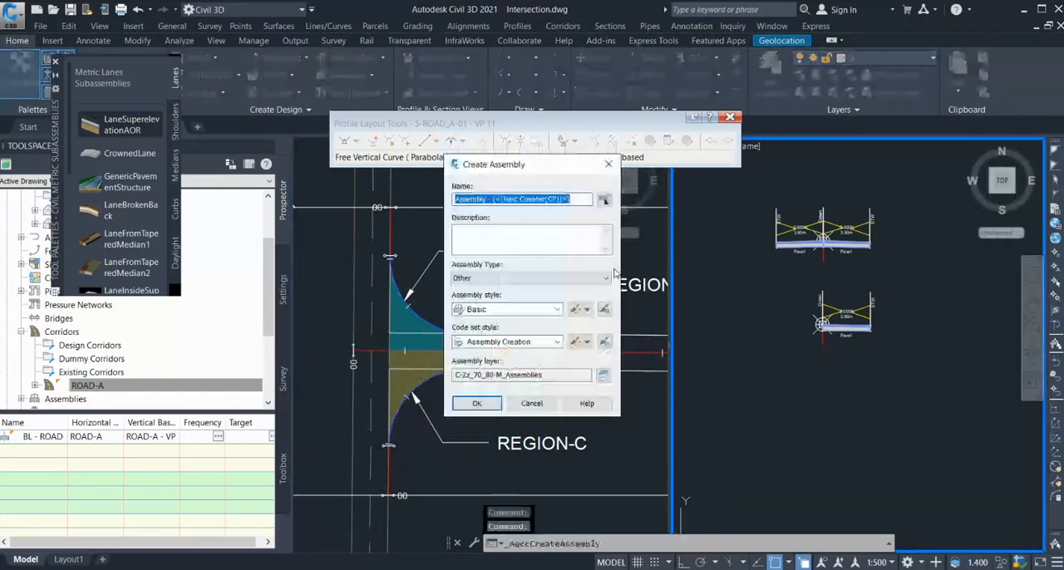
pyautogui.write('ROAD')
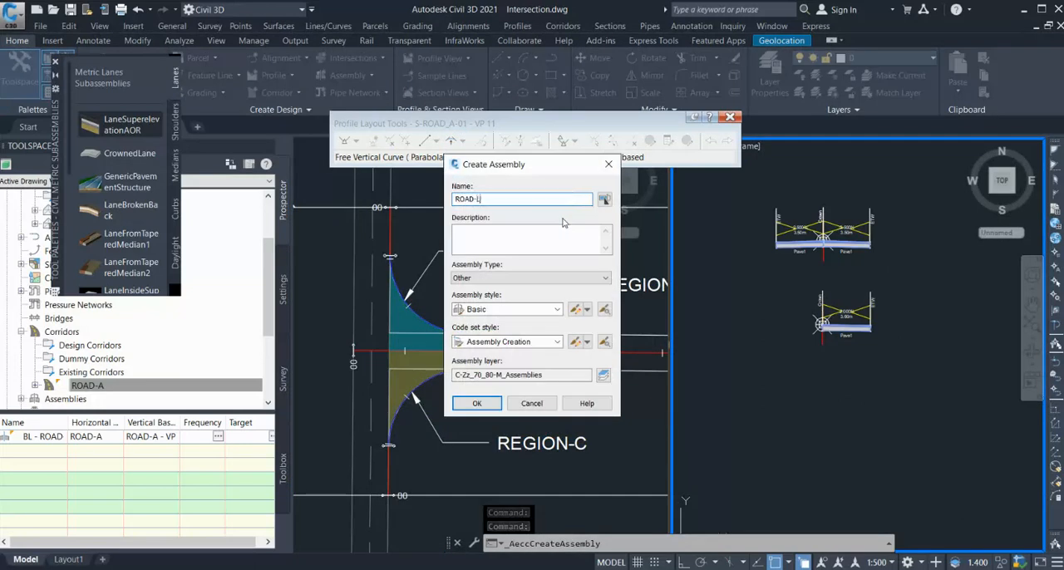
pyautogui.write('-L')
pyautogui.click(476, 403)
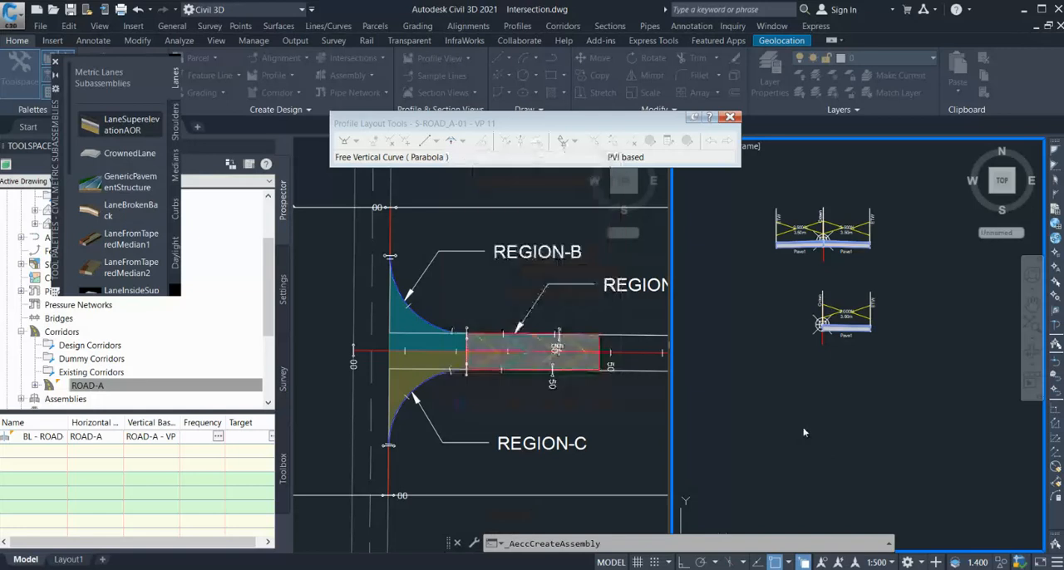
pyautogui.click(819, 405)
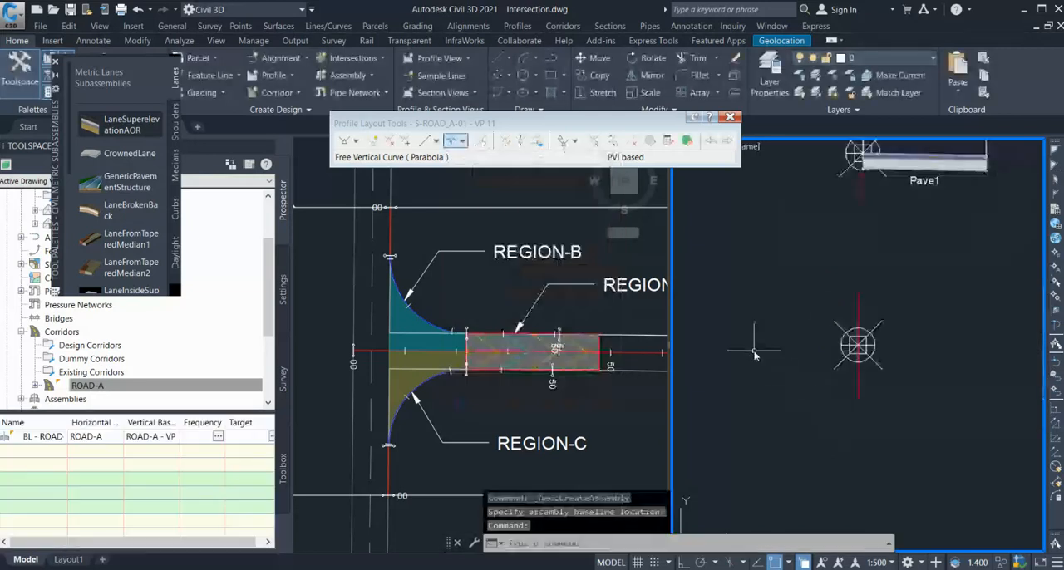
# Add 3.600 m LaneSuperelevationAOR lanes at -2.000% to both sides of the ROAD-L assembly, and delete the right lane.
pyautogui.click(113, 123)
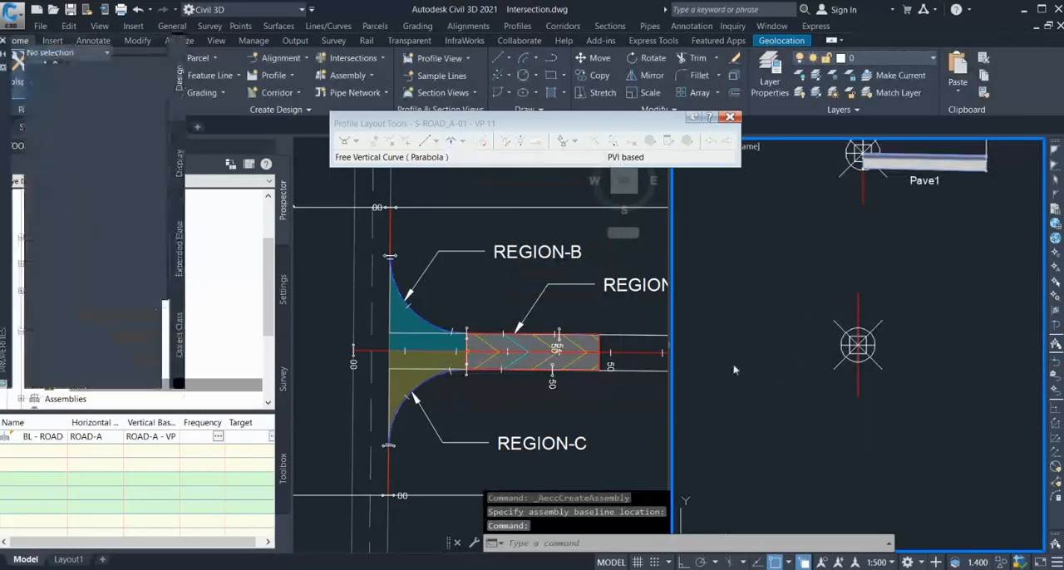
pyautogui.click(838, 371)
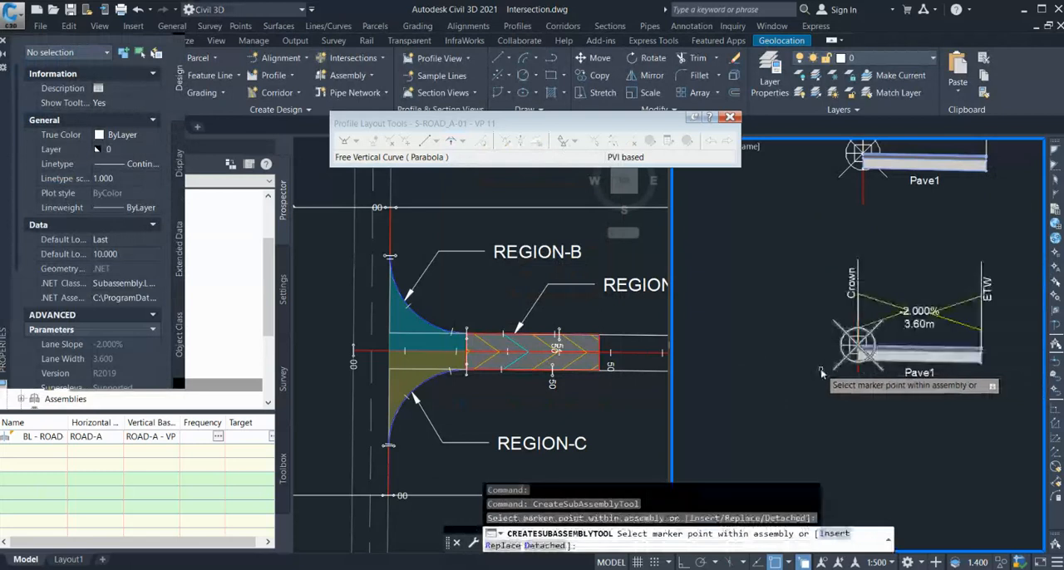
pyautogui.click(838, 371)
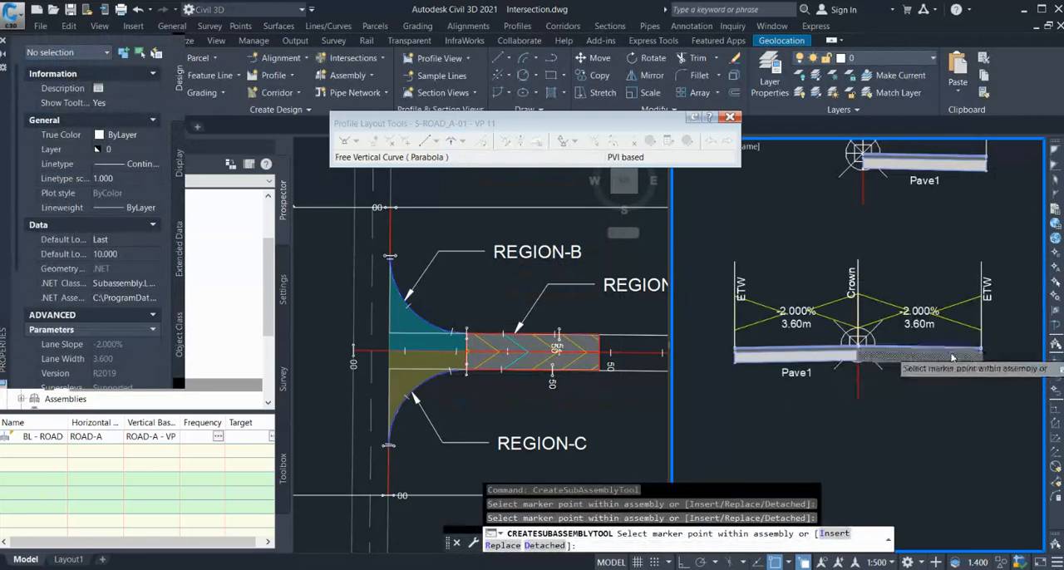
pyautogui.press('Escape')
pyautogui.click(942, 366)
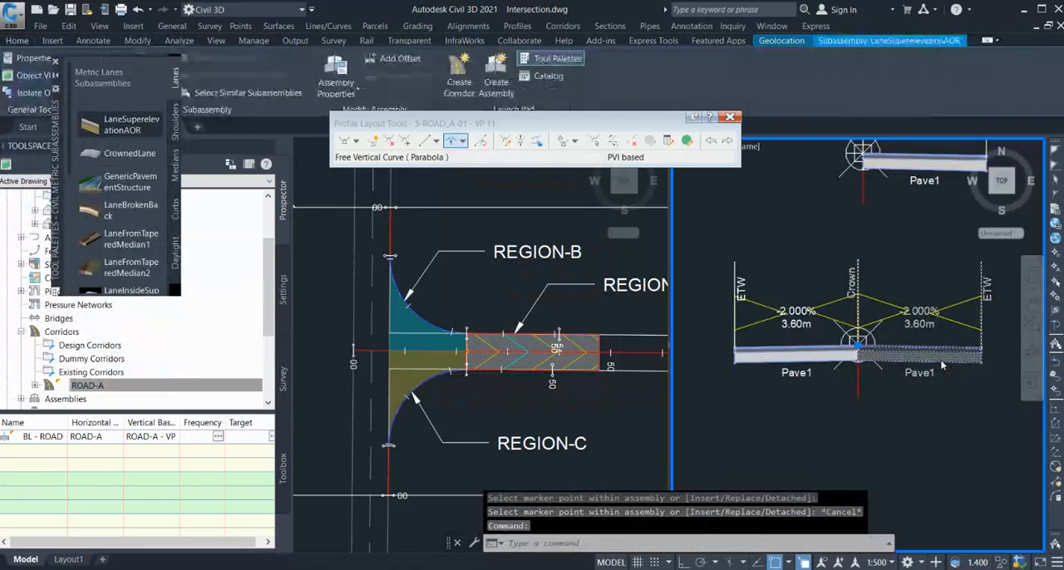
pyautogui.press('Delete')
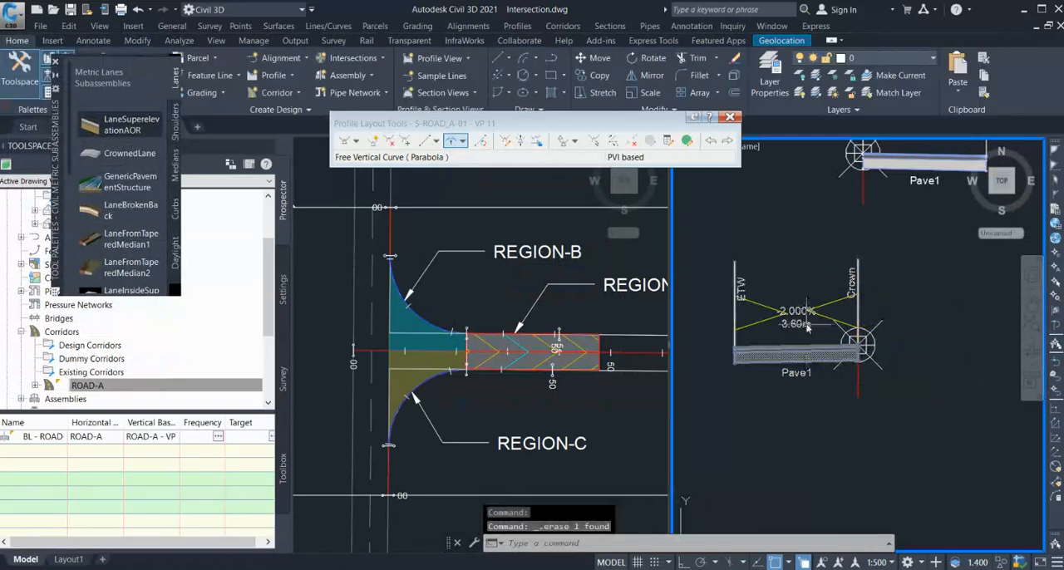
# Examine Region-C and the whole intersection in plan against the three assemblies and the corridor-modeling diagram of regions and targets.
pyautogui.click(436, 401)
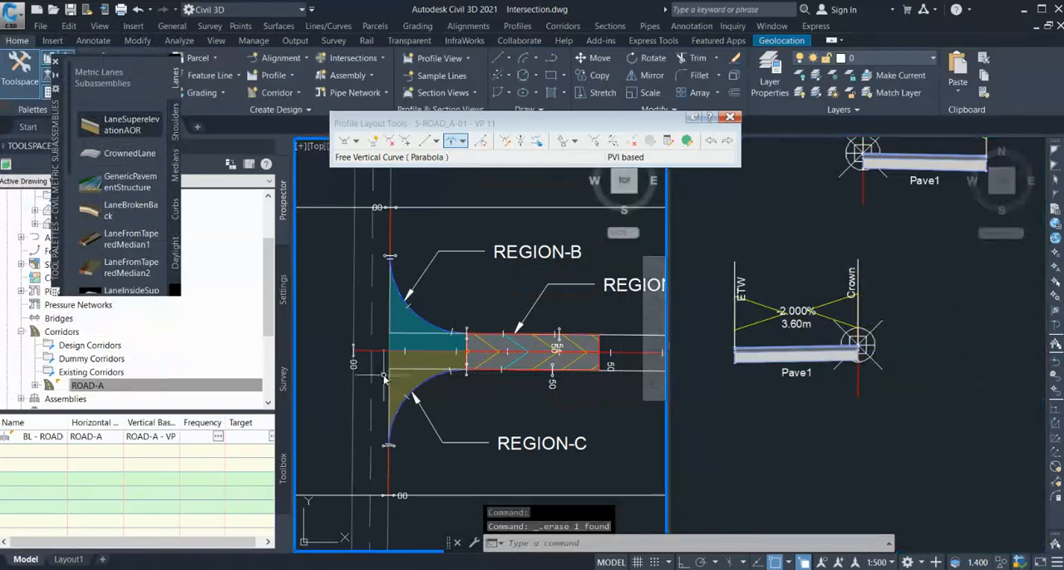
pyautogui.scroll(4, 376, 357)
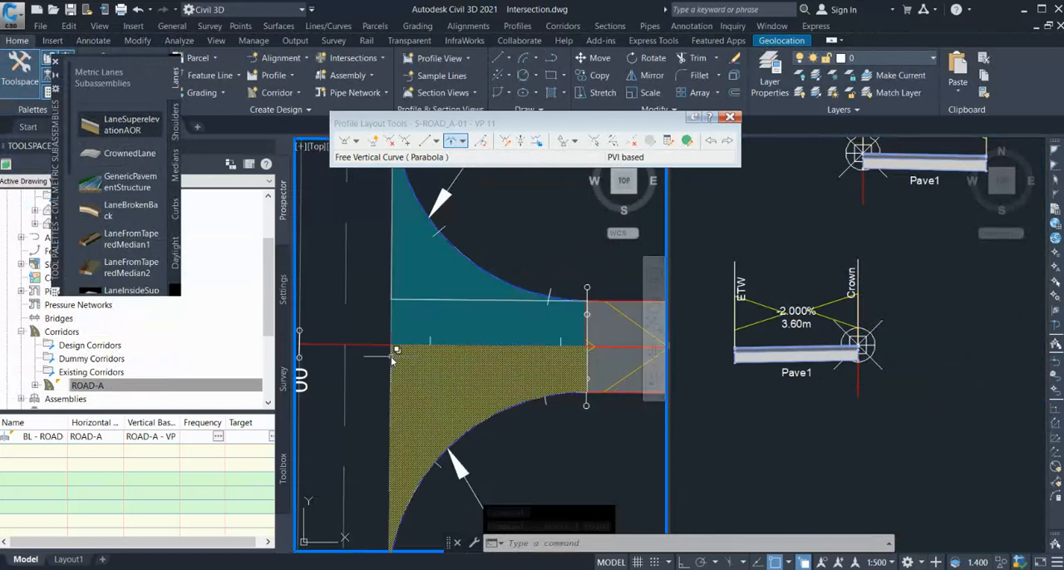
pyautogui.scroll(-2, 375, 358)
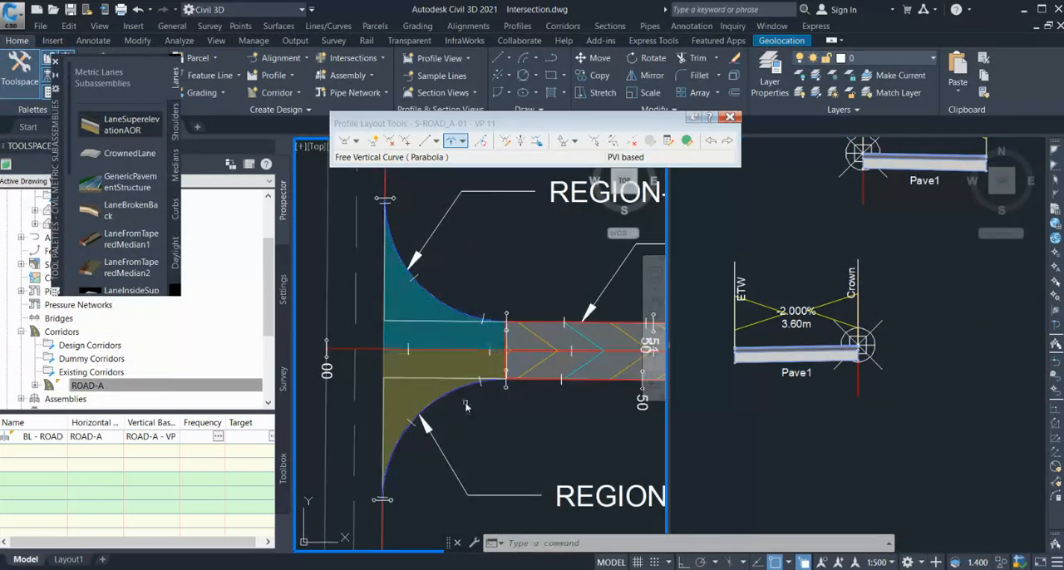
pyautogui.scroll(-2, 466, 397)
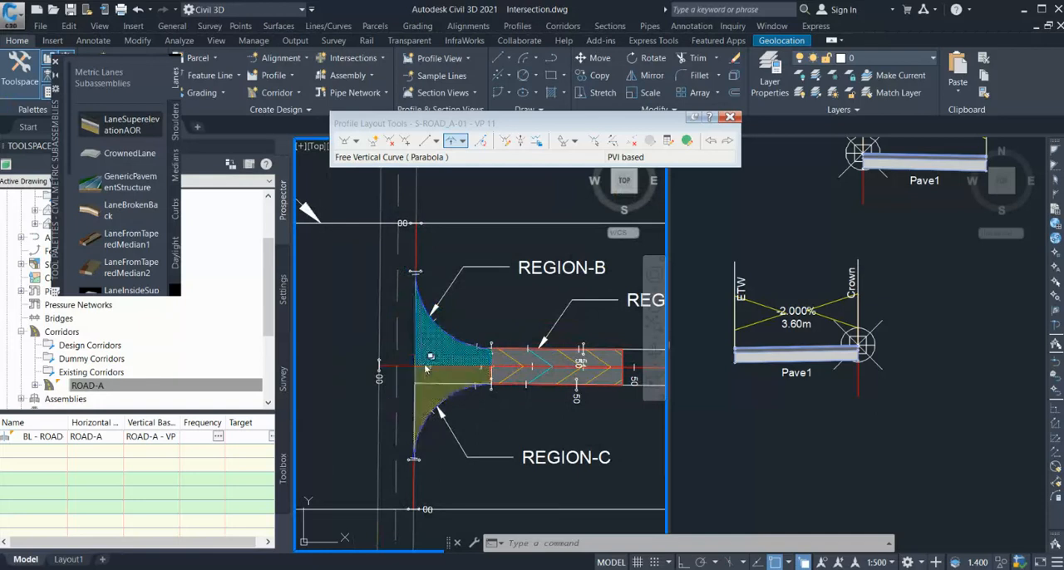
pyautogui.click(777, 409)
pyautogui.scroll(-3, 790, 290)
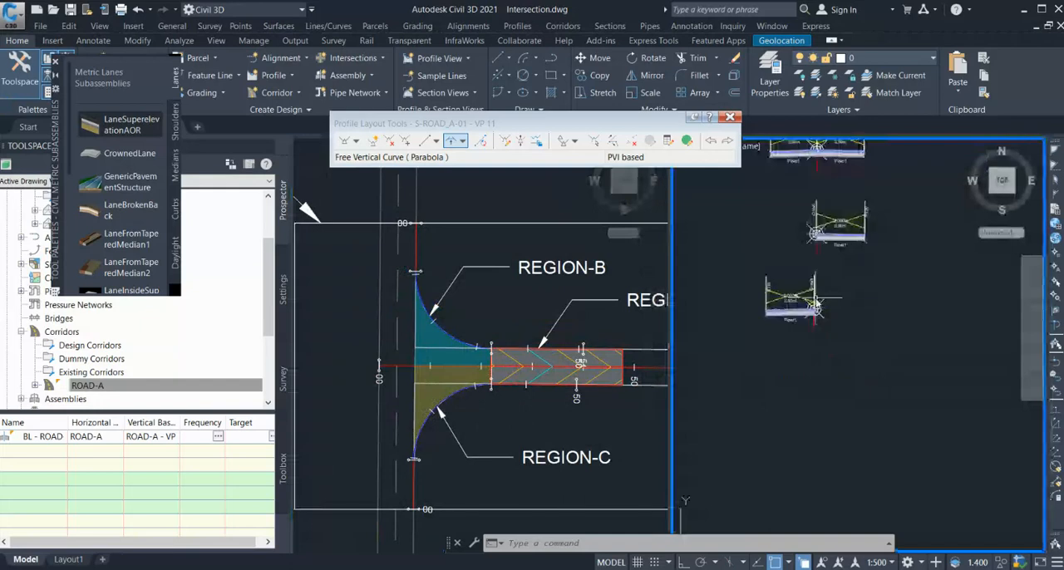
pyautogui.click(432, 399)
pyautogui.scroll(-4, 377, 426)
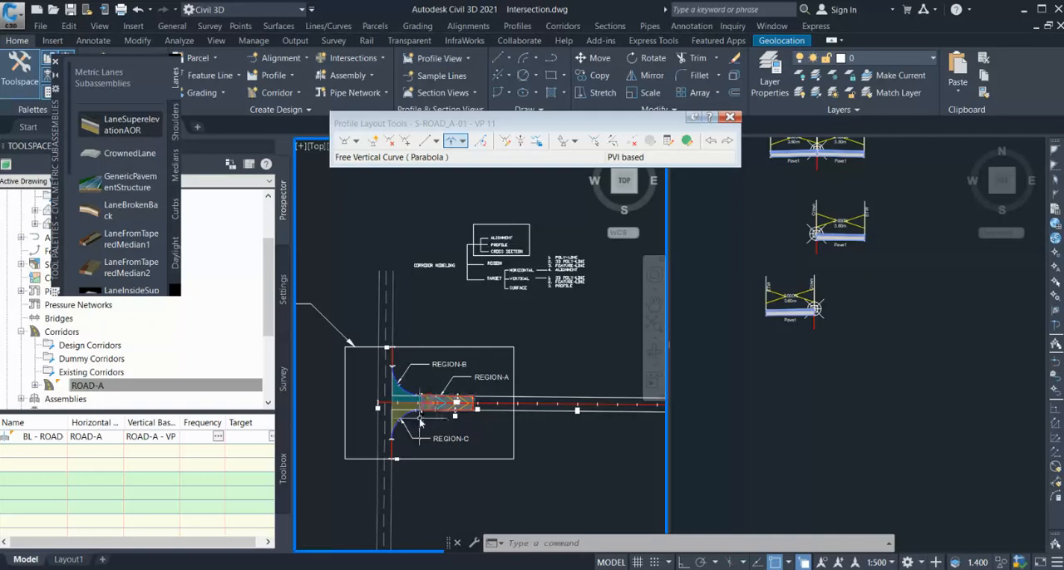
pyautogui.scroll(2, 420, 416)
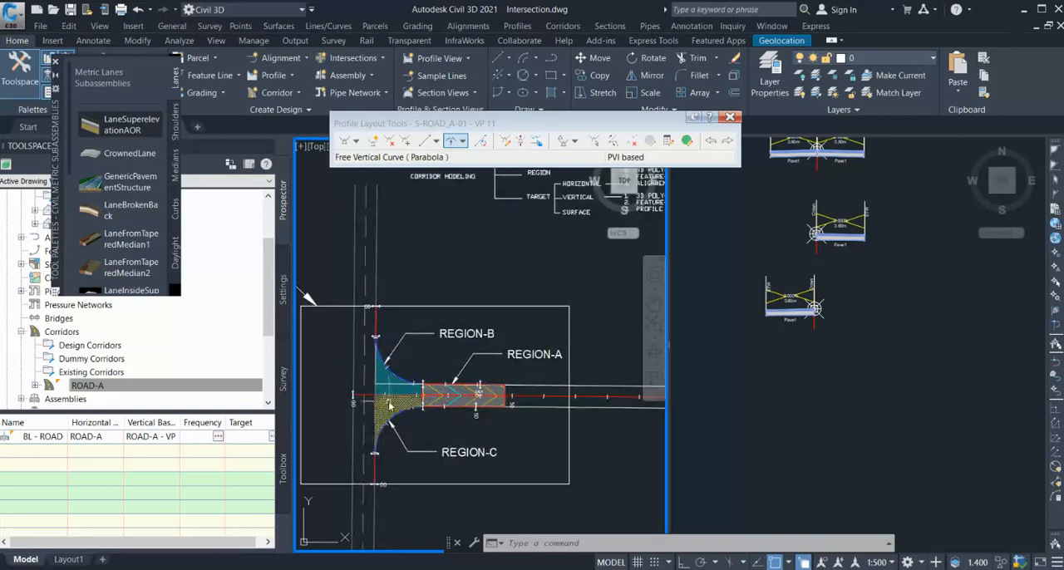
pyautogui.scroll(-2, 396, 441)
pyautogui.scroll(2, 504, 295)
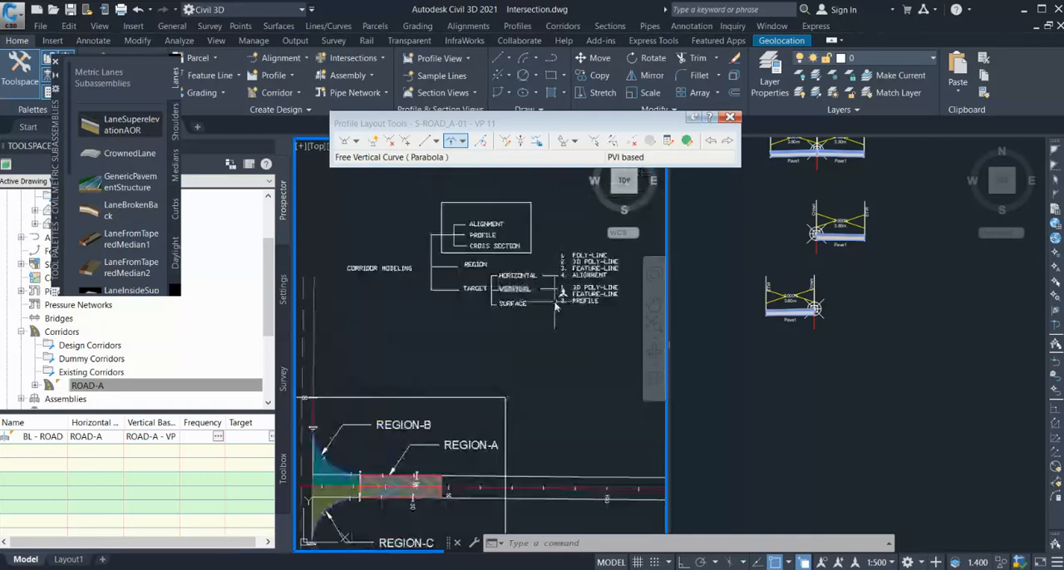
pyautogui.scroll(-2, 550, 326)
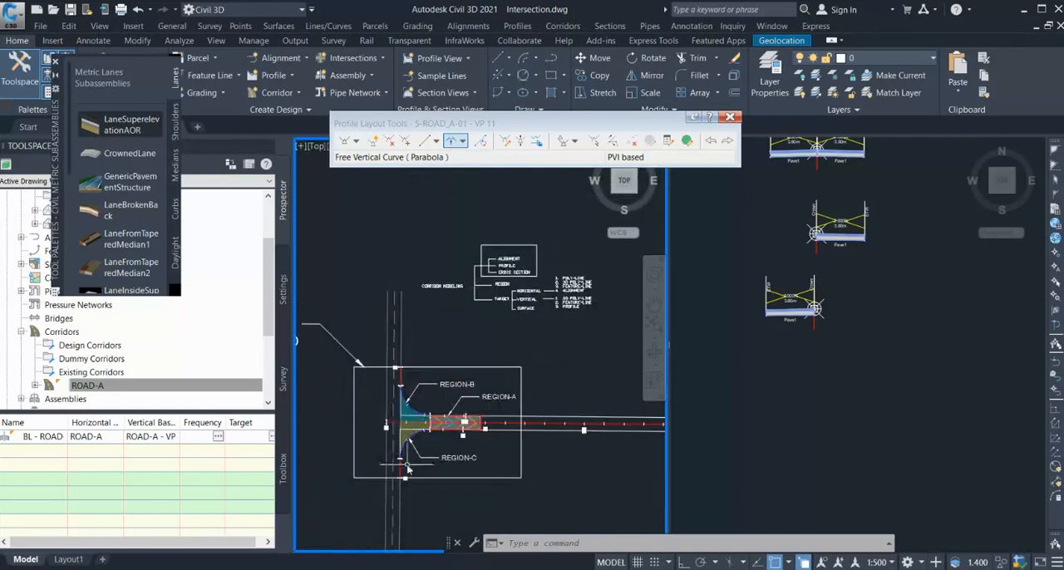
pyautogui.scroll(3, 410, 462)
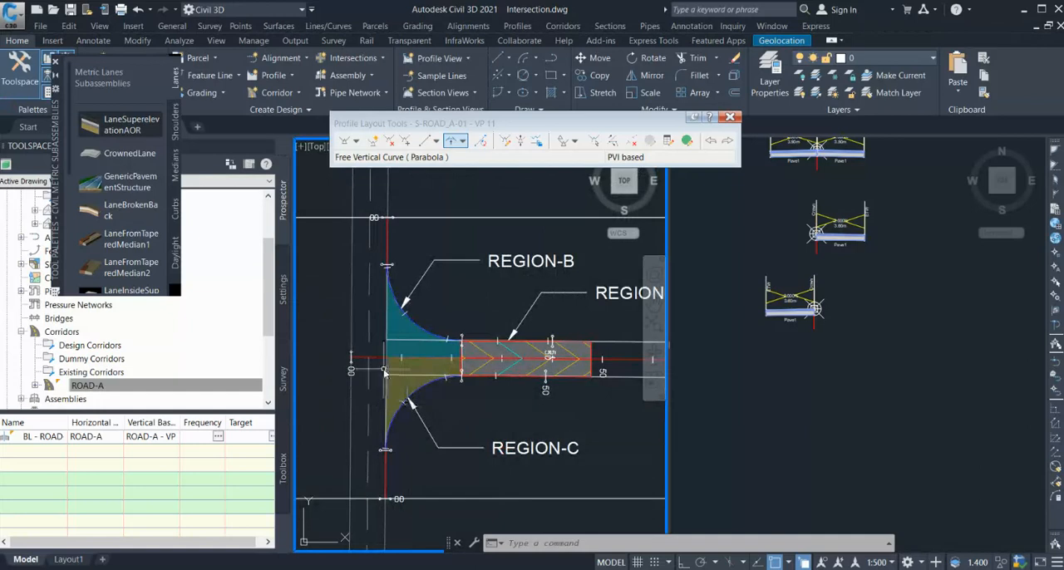
pyautogui.scroll(2, 409, 420)
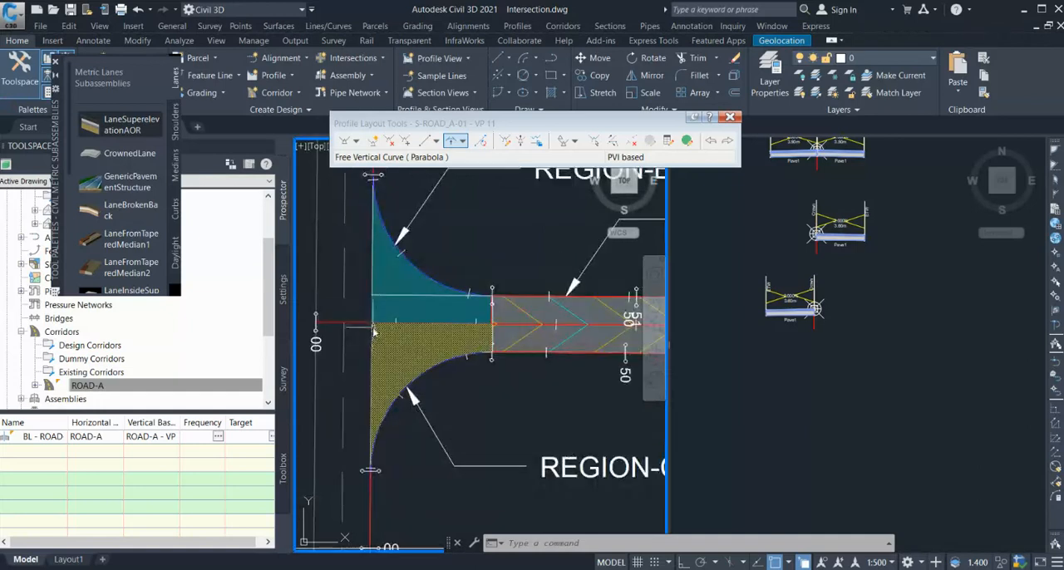
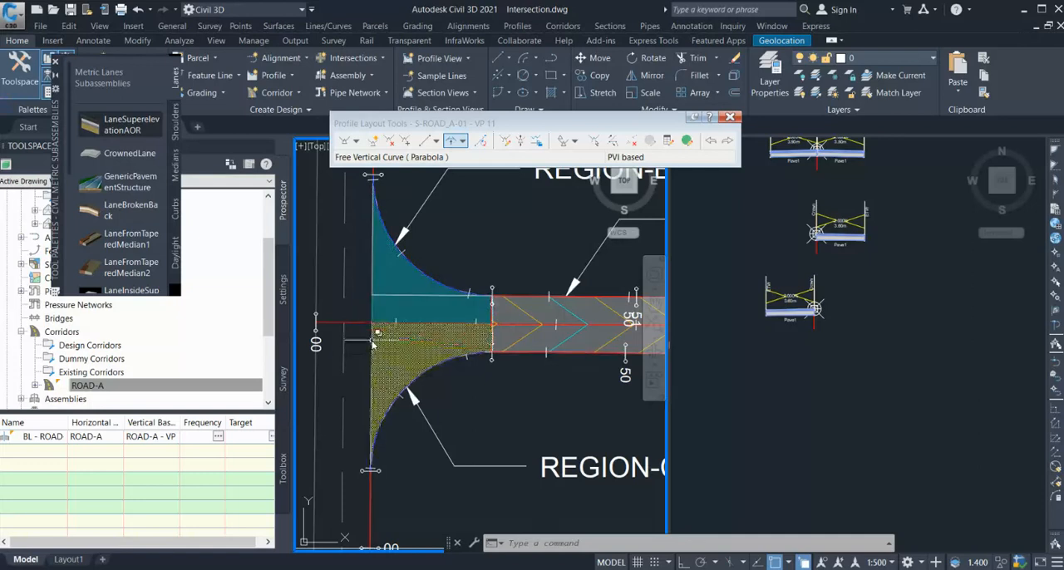
# Examine the intersection regions in plan against the corridor diagram's horizontal, vertical and surface target options.
pyautogui.scroll(-2, 358, 329)
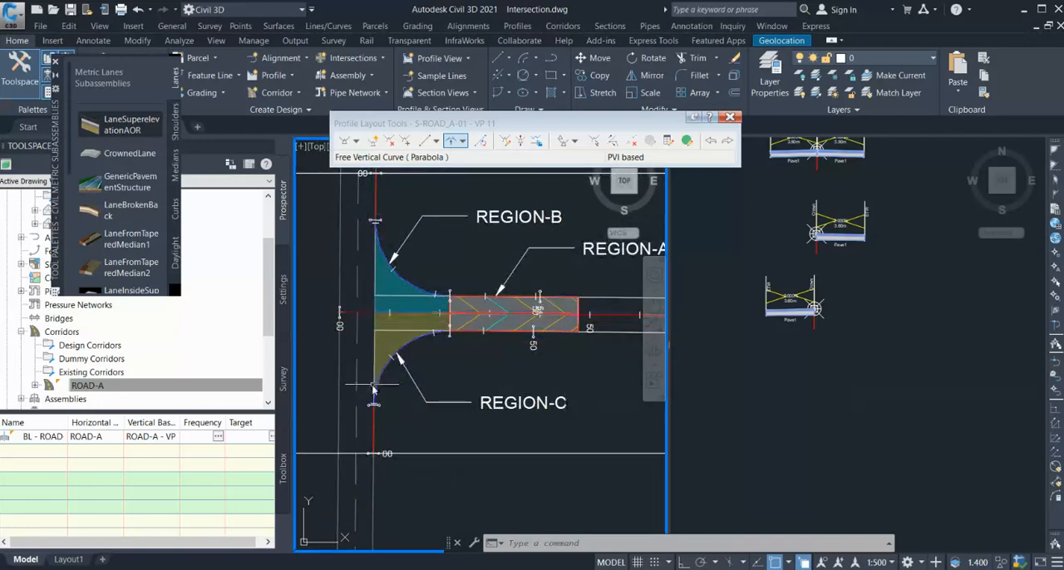
pyautogui.click(816, 391)
pyautogui.scroll(-6, 811, 399)
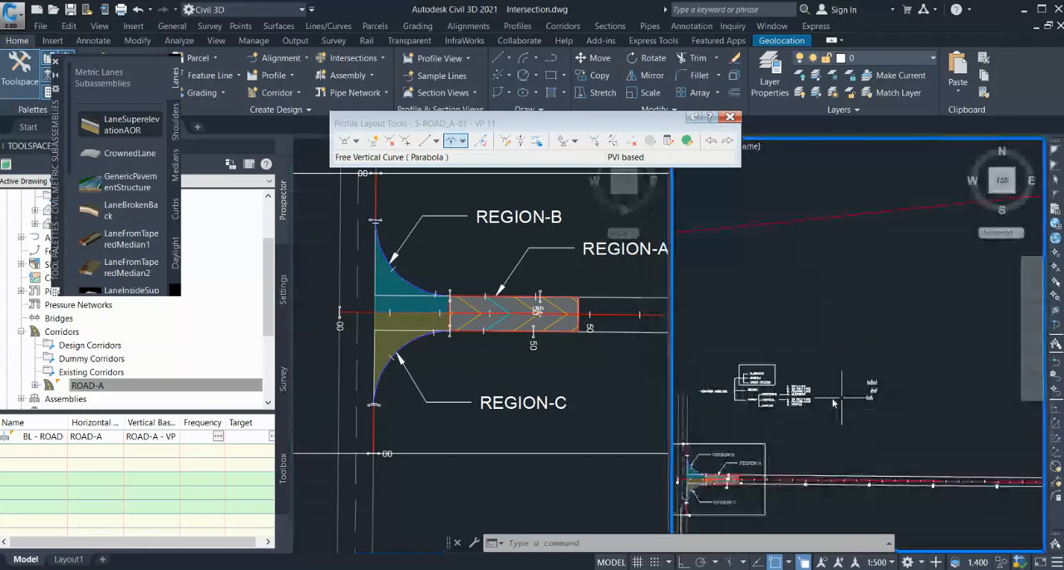
pyautogui.scroll(7, 792, 409)
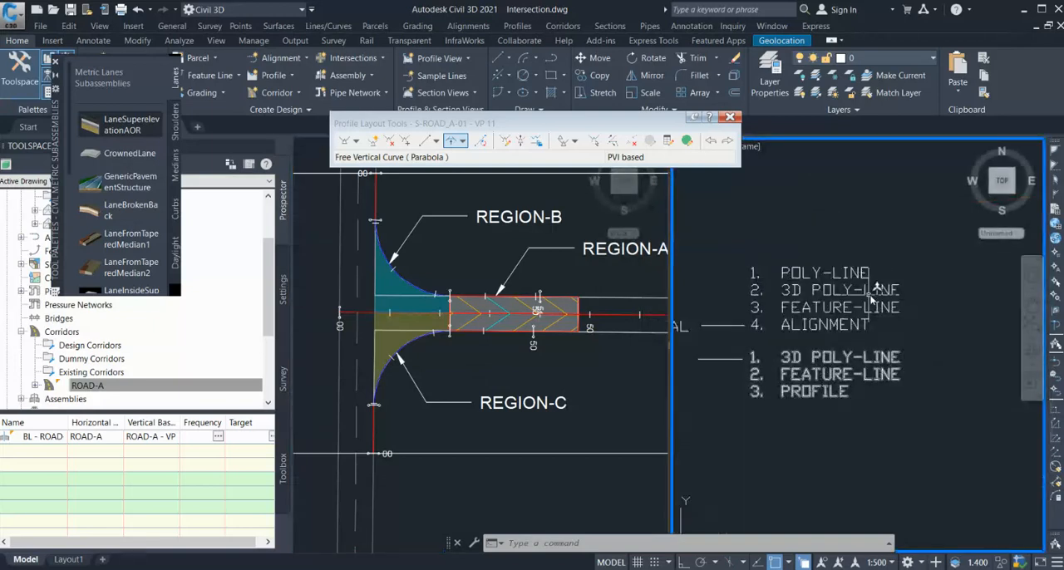
pyautogui.scroll(-2, 915, 311)
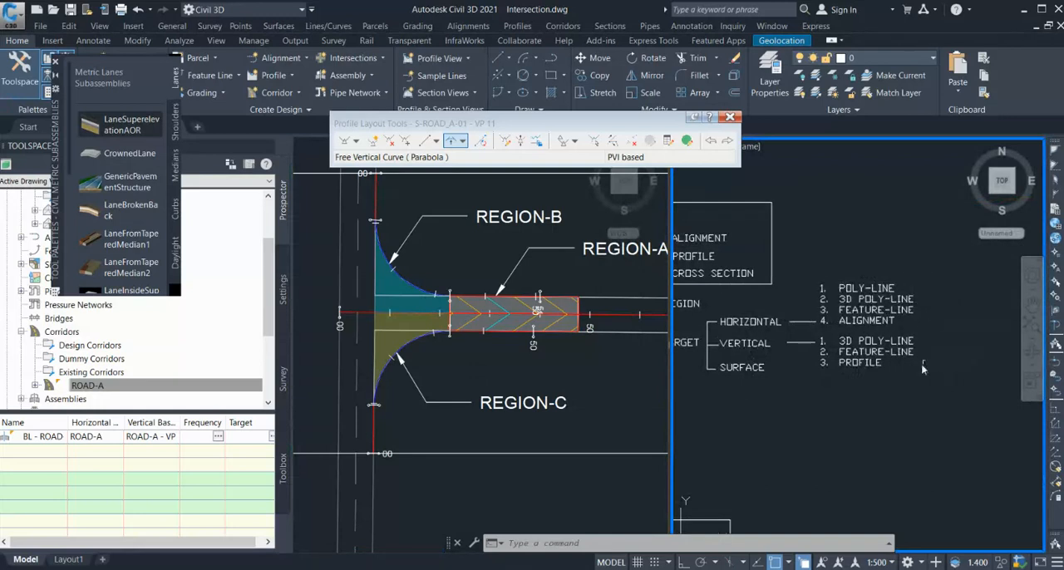
pyautogui.scroll(2, 912, 379)
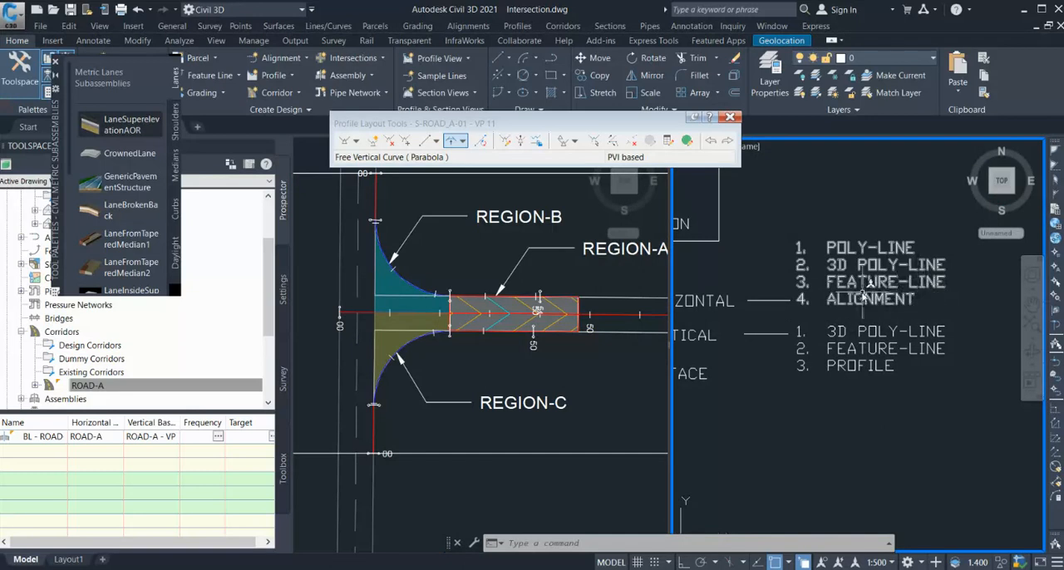
pyautogui.scroll(-1, 863, 295)
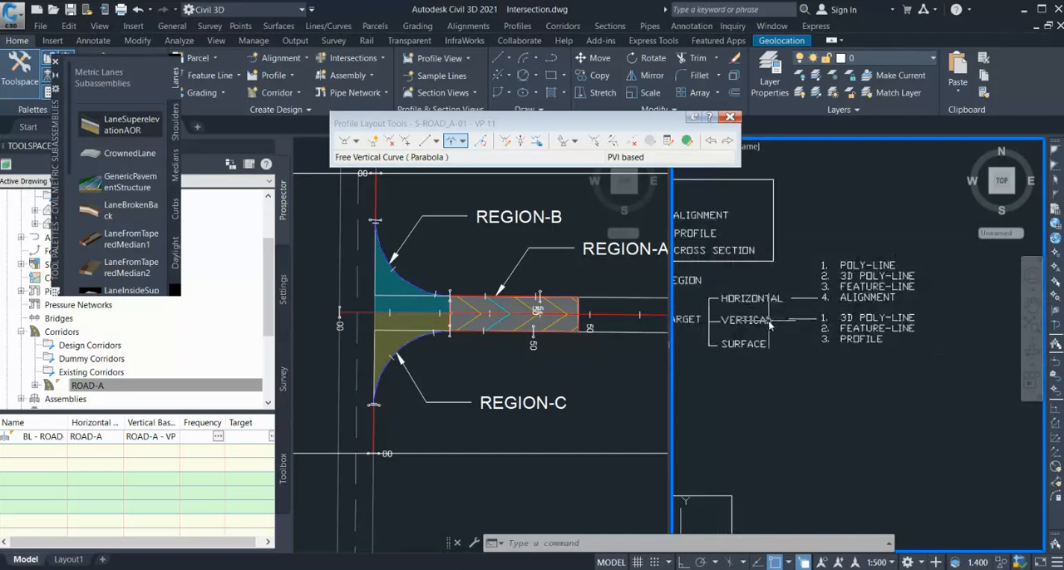
pyautogui.click(421, 425)
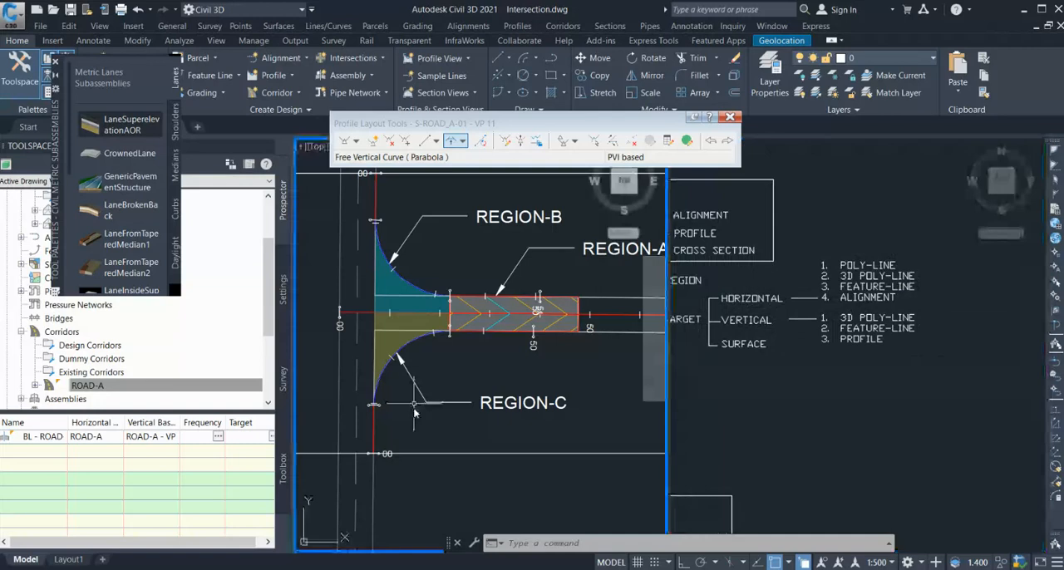
pyautogui.scroll(-1, 421, 432)
pyautogui.scroll(1, 421, 456)
pyautogui.scroll(-1, 422, 456)
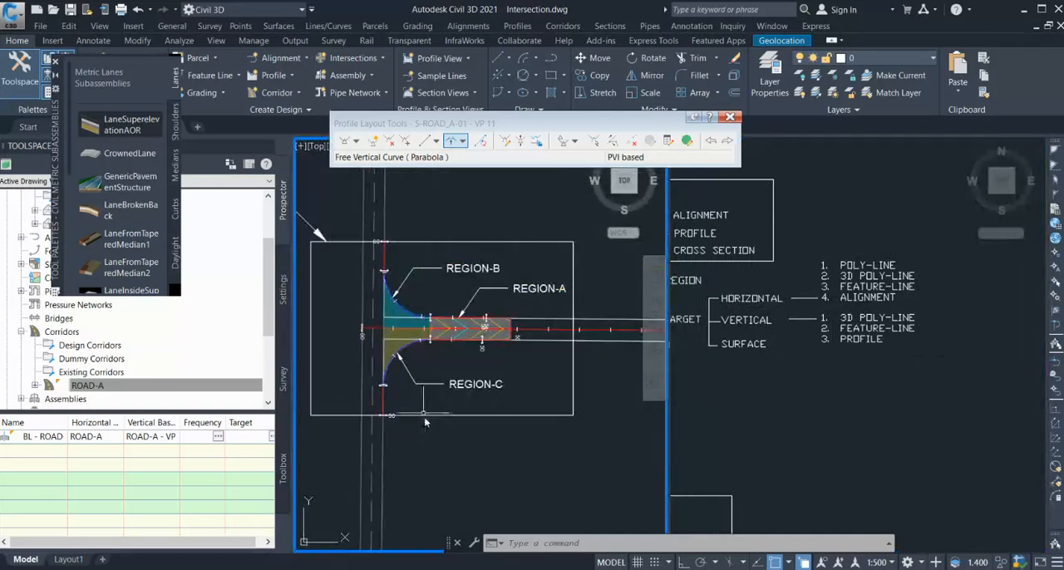
# Close the subassembly palette and set up a new feature line named EX ROAD EDGE in Site 1 with Grading Line style.
pyautogui.click(57, 64)
pyautogui.click(210, 77)
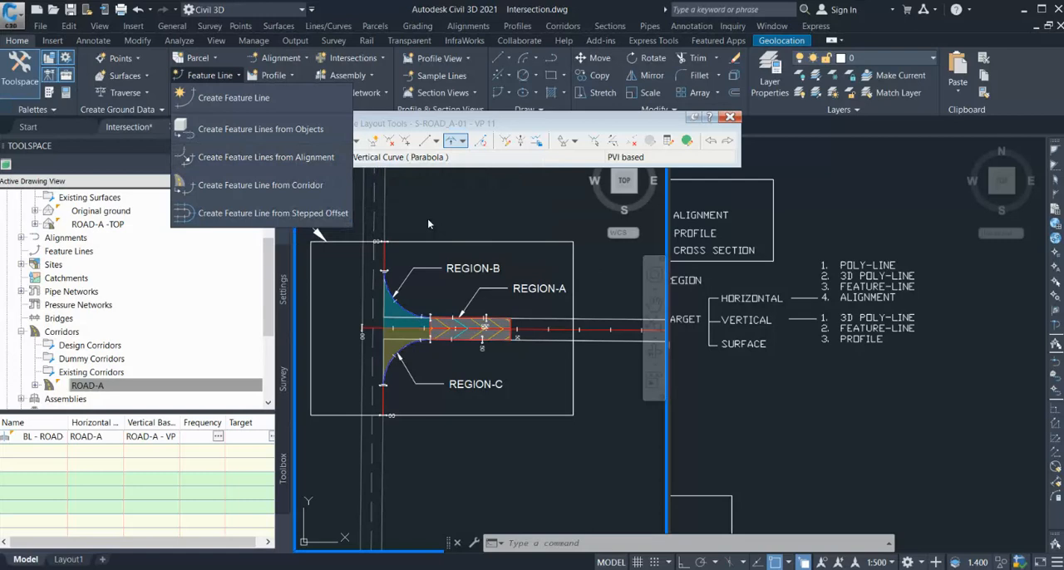
pyautogui.click(237, 100)
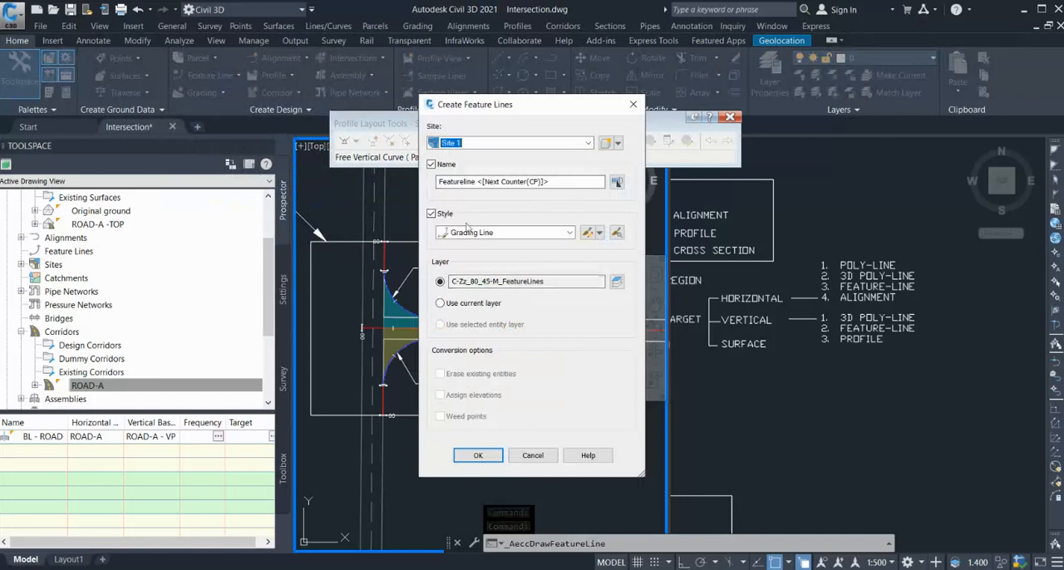
pyautogui.click(549, 182)
pyautogui.moveTo(549, 182); pyautogui.dragTo(428, 180)
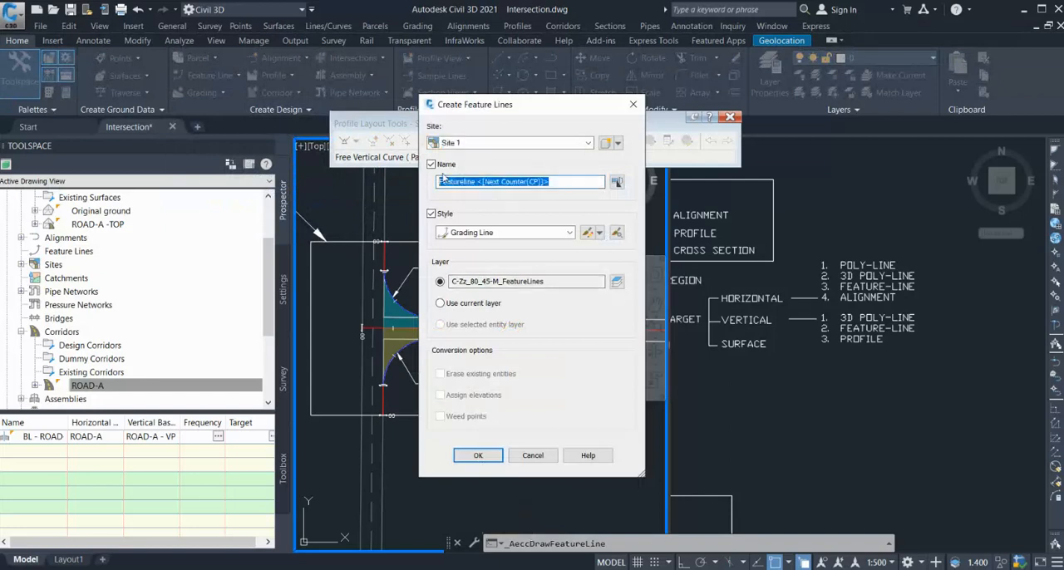
pyautogui.write('B')
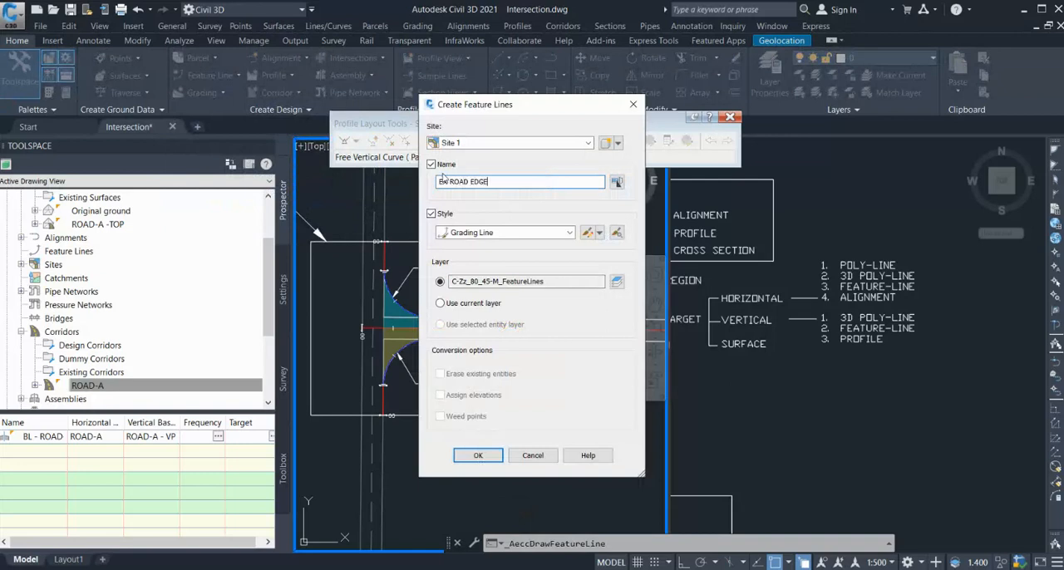
pyautogui.click(476, 455)
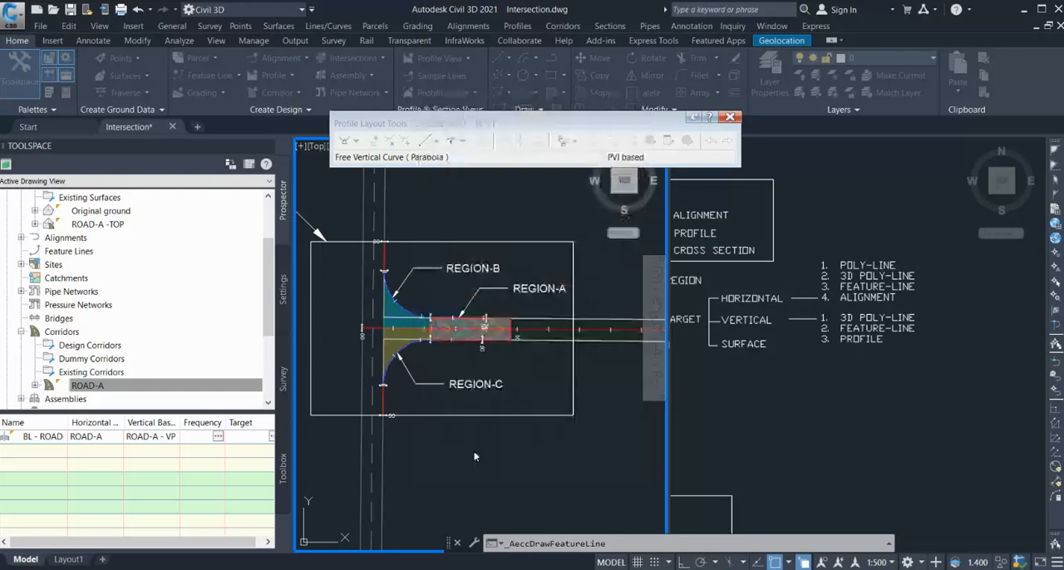
# Draw the feature line about 81.6 m long northward along the existing road's edge, past both curb returns, at elevation 0.000 and grade 0.000.
pyautogui.click(384, 451)
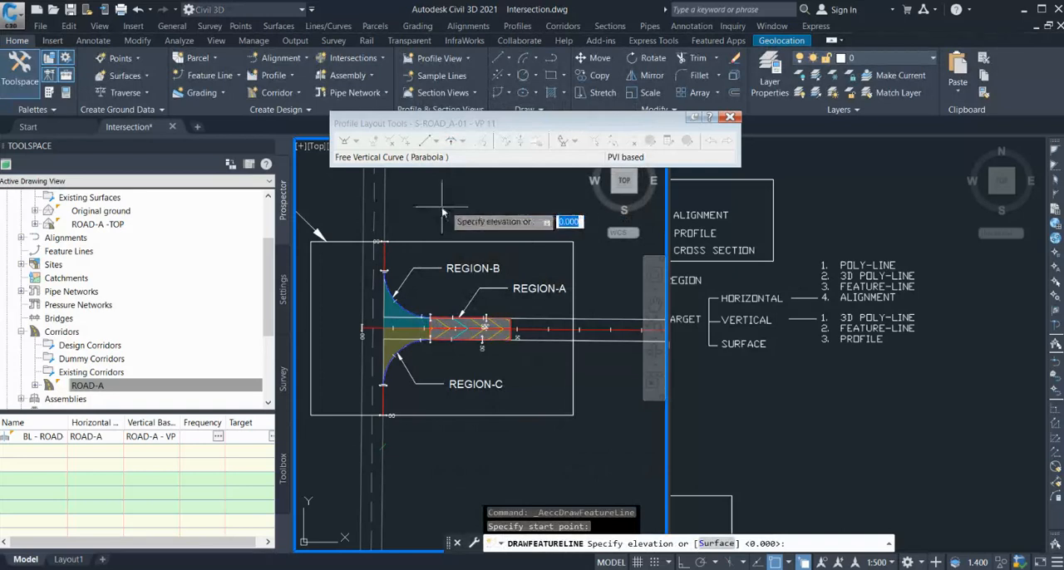
pyautogui.press('Return')
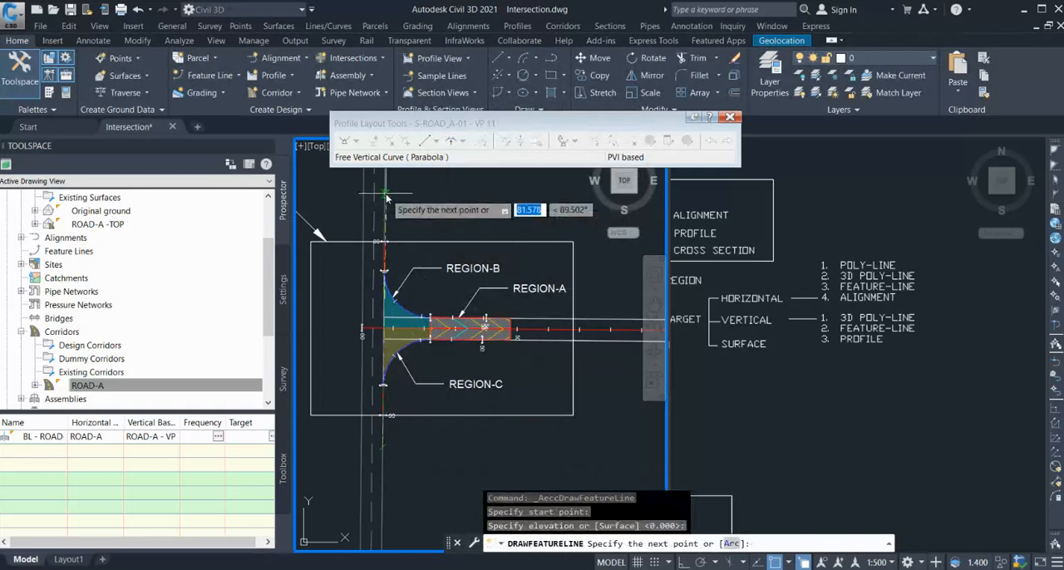
pyautogui.click(386, 196)
pyautogui.press('Return')
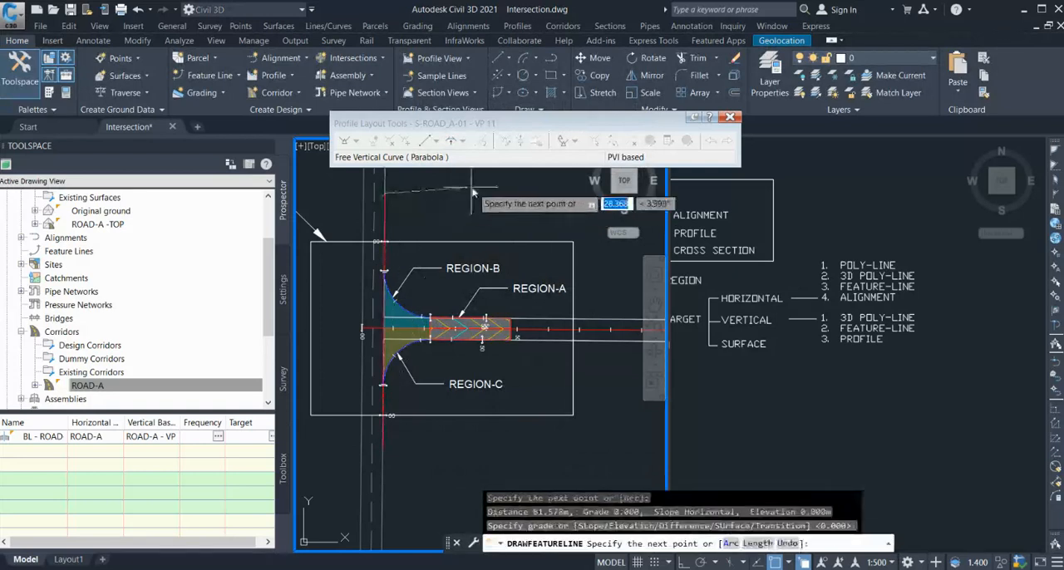
pyautogui.press('Return')
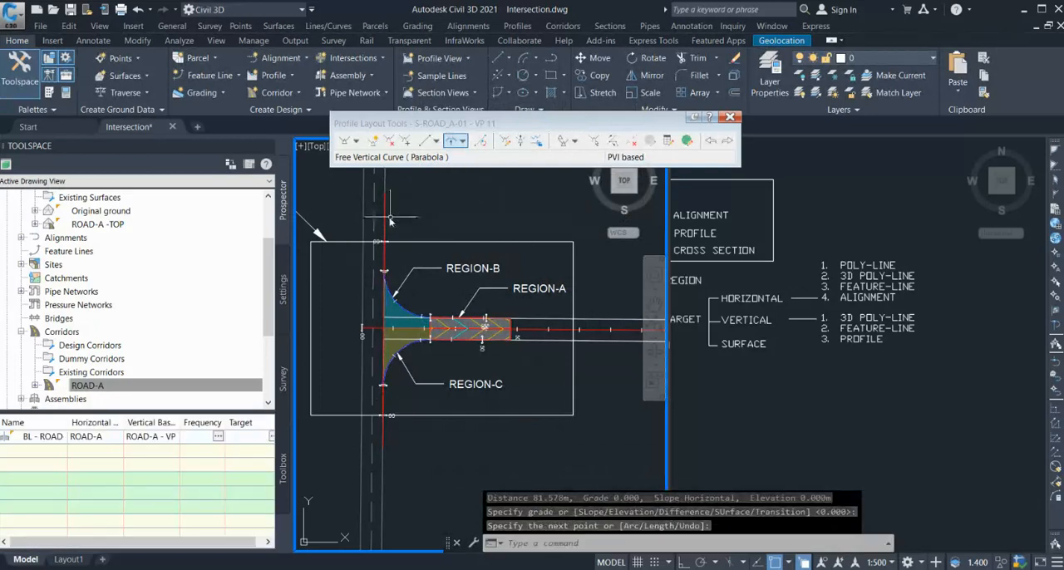
# Assign elevations from the Original ground surface to both points of the EX ROAD EDGE feature line, inserting intermediate grade break points.
pyautogui.click(387, 220)
pyautogui.click(444, 263)
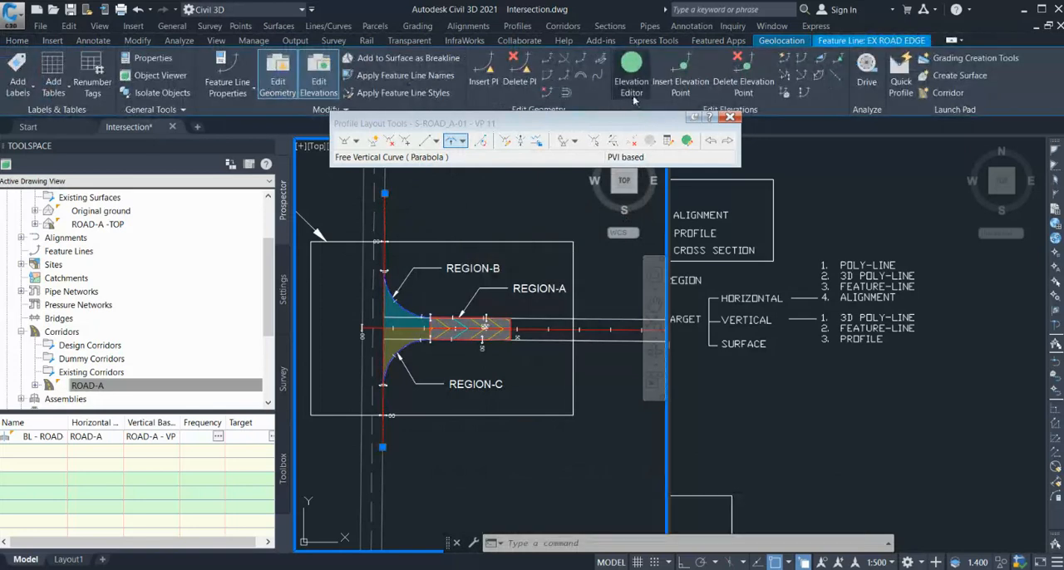
pyautogui.click(631, 66)
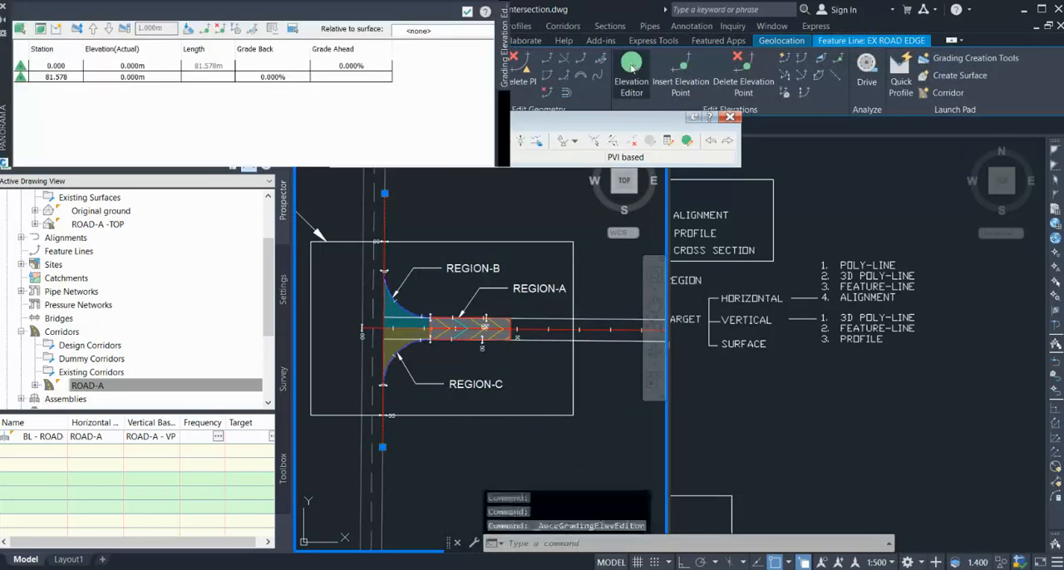
pyautogui.click(54, 66)
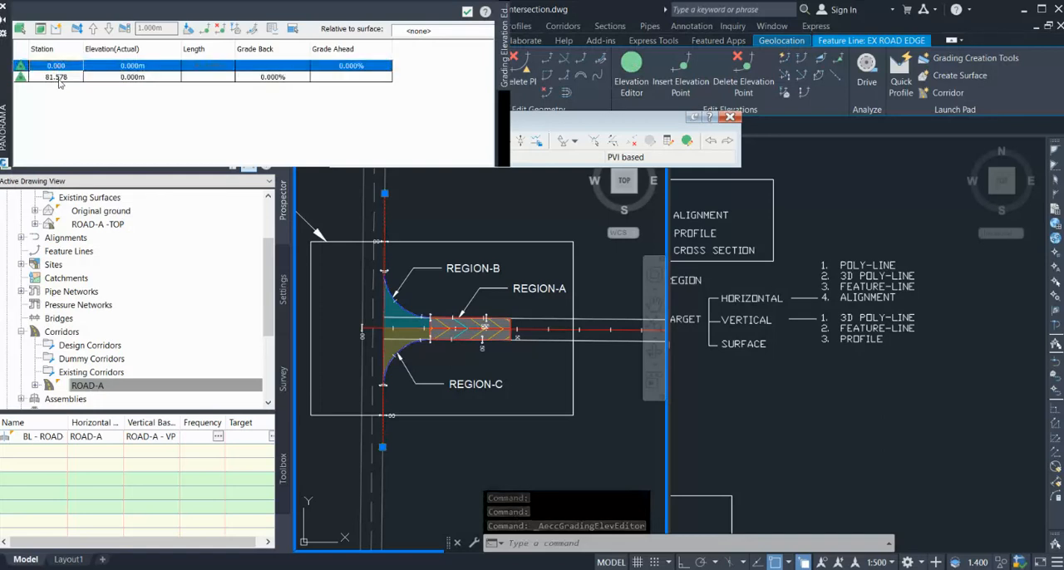
pyautogui.keyDown('shift'); pyautogui.click(64, 77); pyautogui.keyUp('shift')
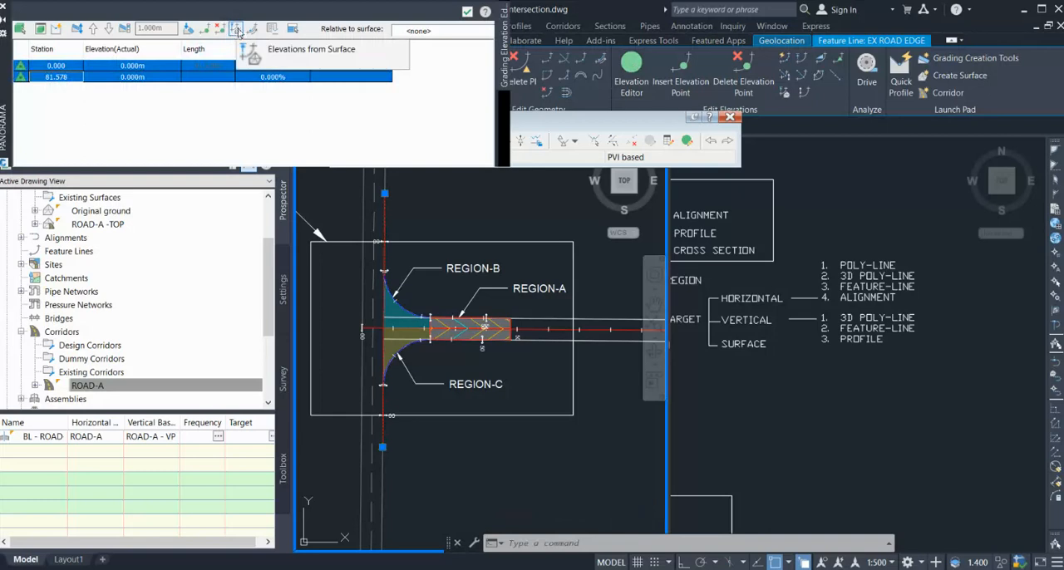
pyautogui.click(237, 33)
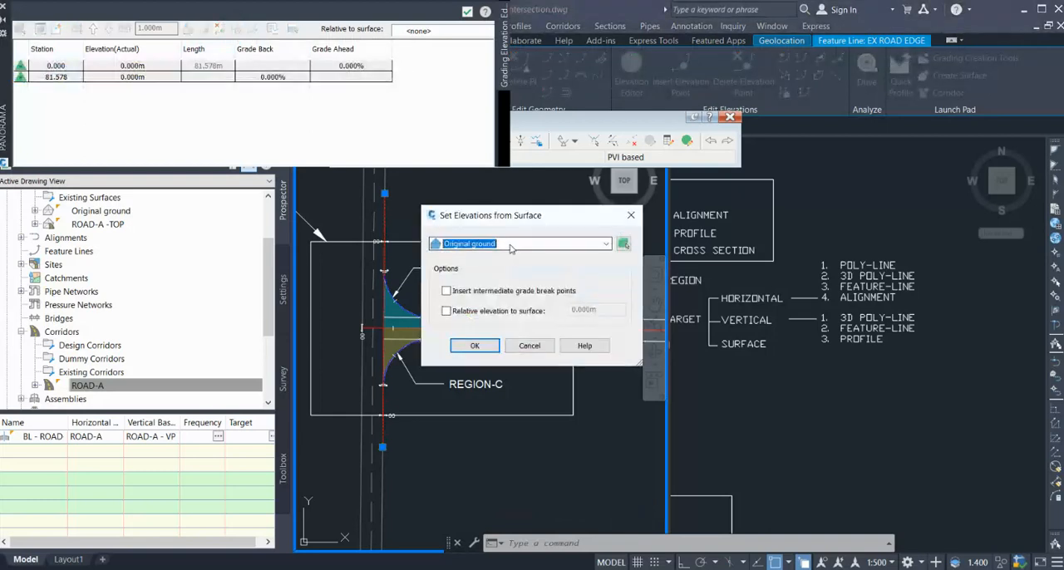
pyautogui.click(510, 244)
pyautogui.click(510, 247)
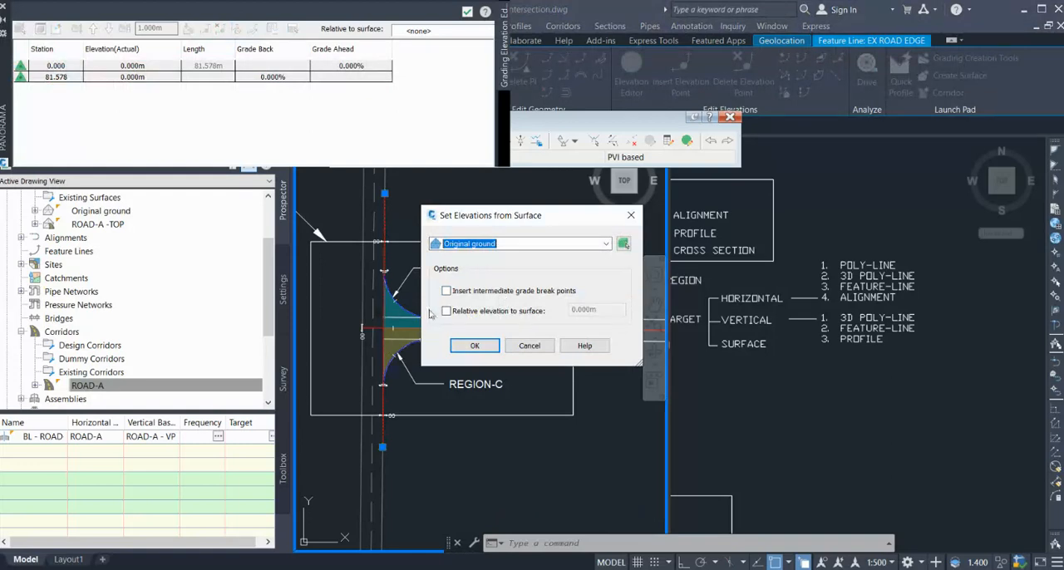
pyautogui.click(471, 293)
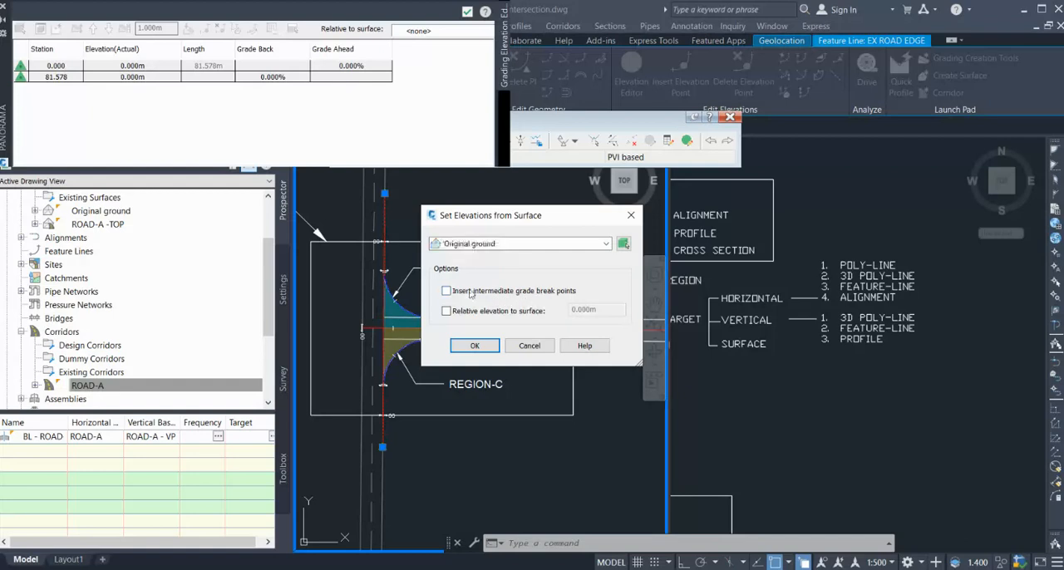
pyautogui.click(478, 346)
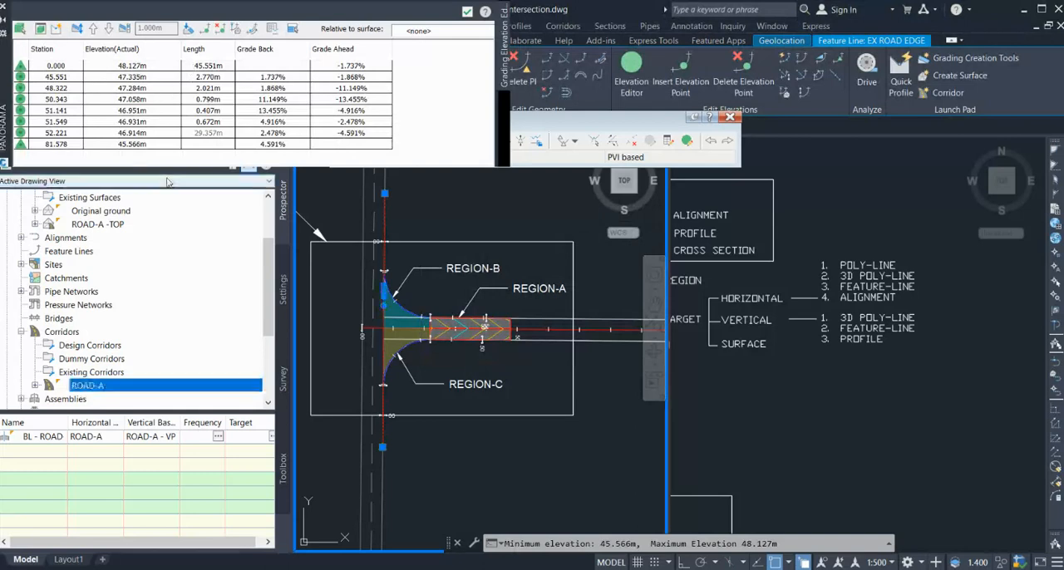
pyautogui.press('Right')
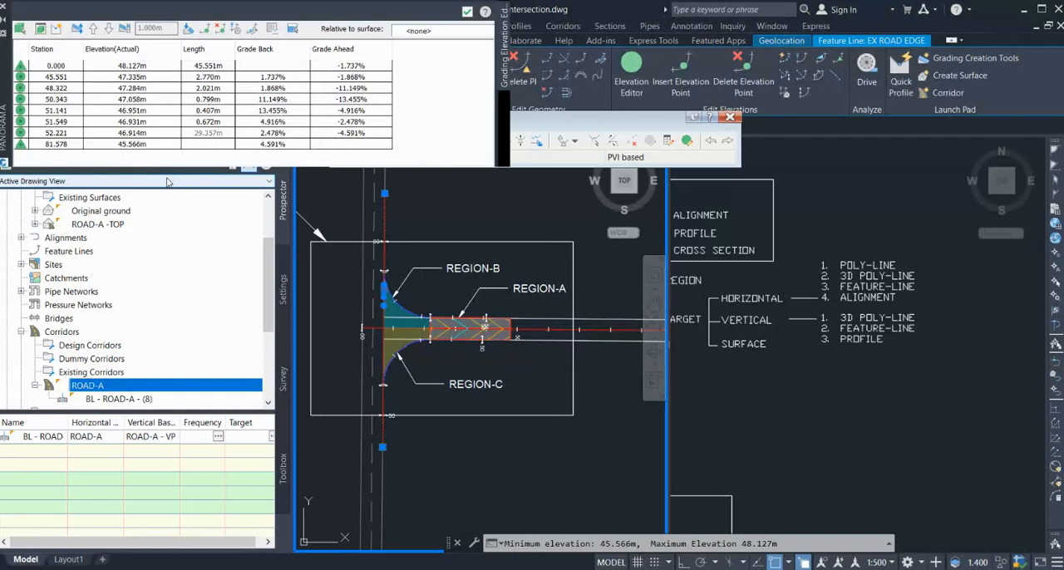
pyautogui.press('Escape')
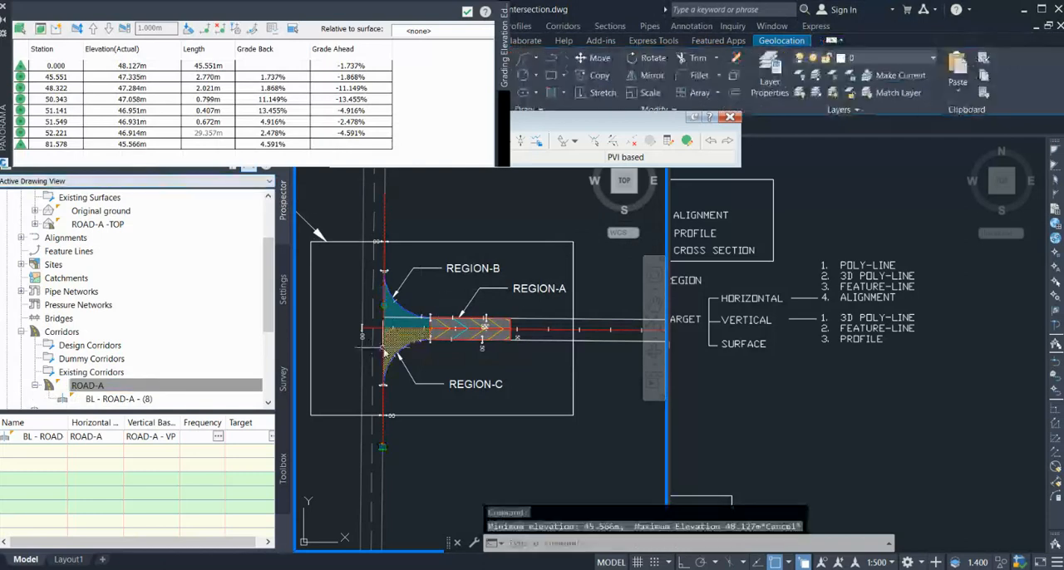
# Add an alignment-and-profile baseline to the ROAD-A corridor's parameters using the N-ROAD_A-01 alignment.
pyautogui.scroll(2, 384, 352)
pyautogui.scroll(2, 386, 324)
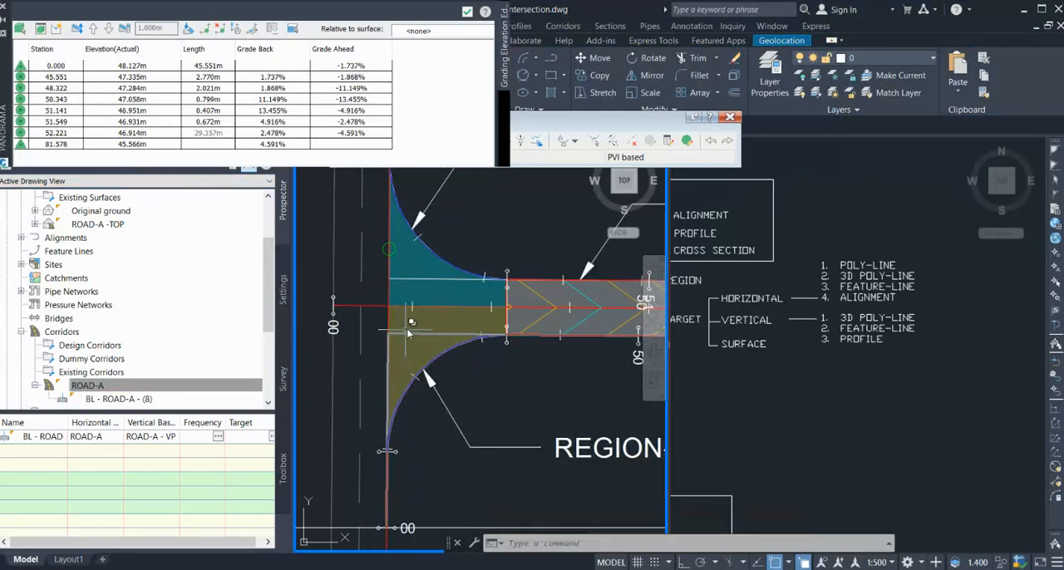
pyautogui.scroll(-2, 366, 339)
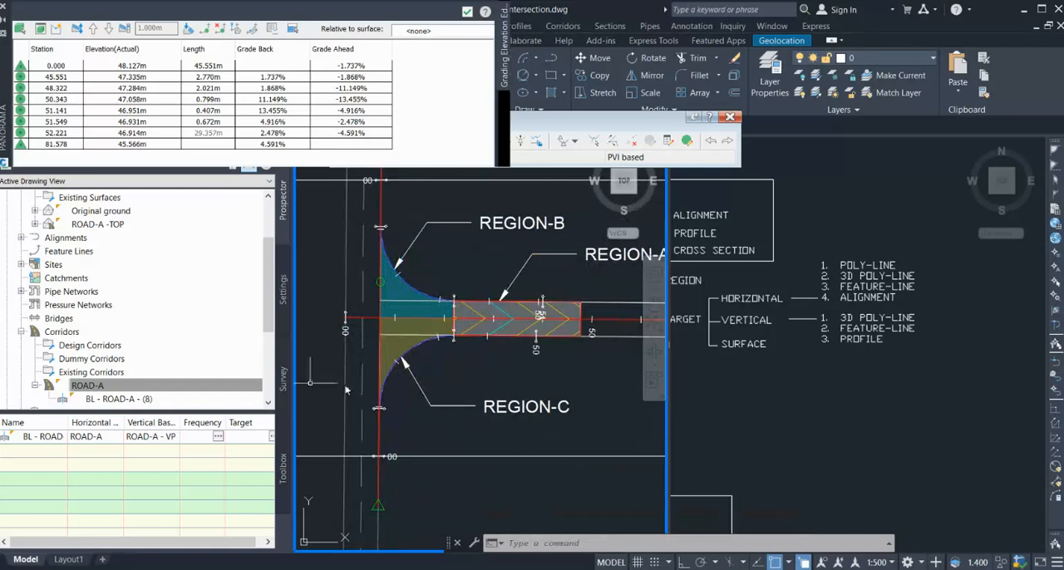
pyautogui.click(35, 386)
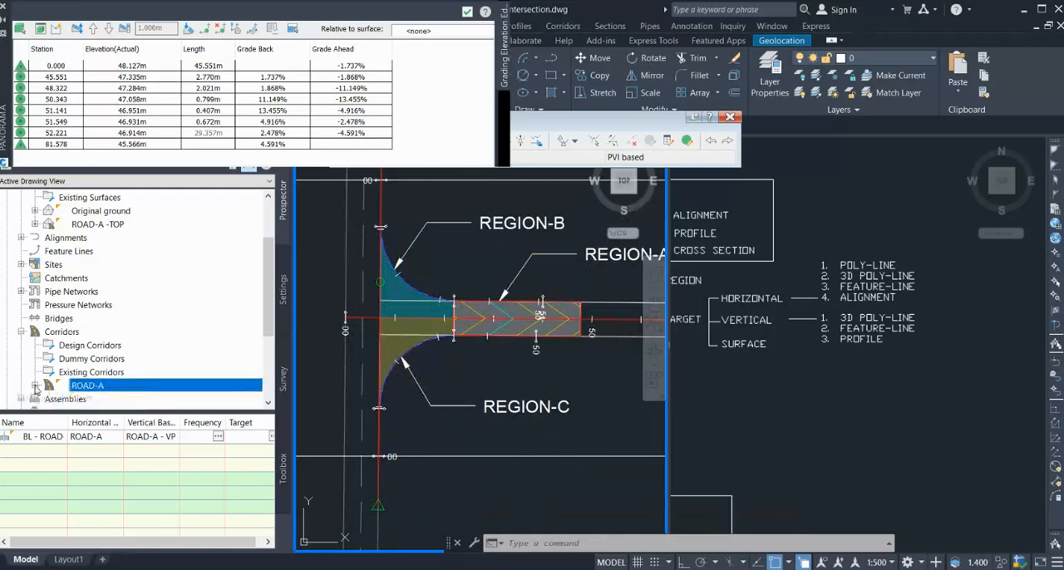
pyautogui.click(158, 394)
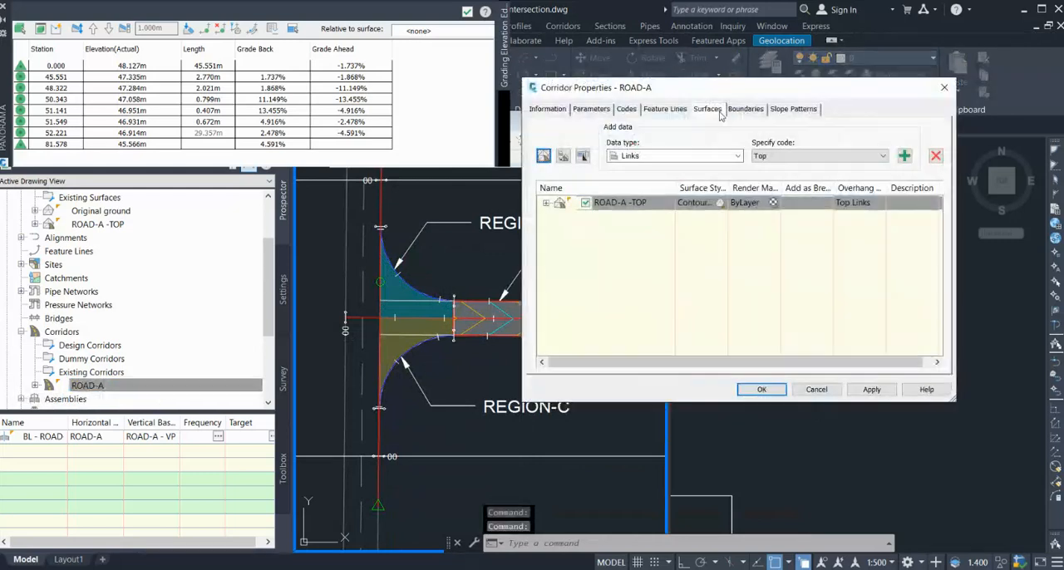
pyautogui.moveTo(760, 90); pyautogui.dragTo(812, 83)
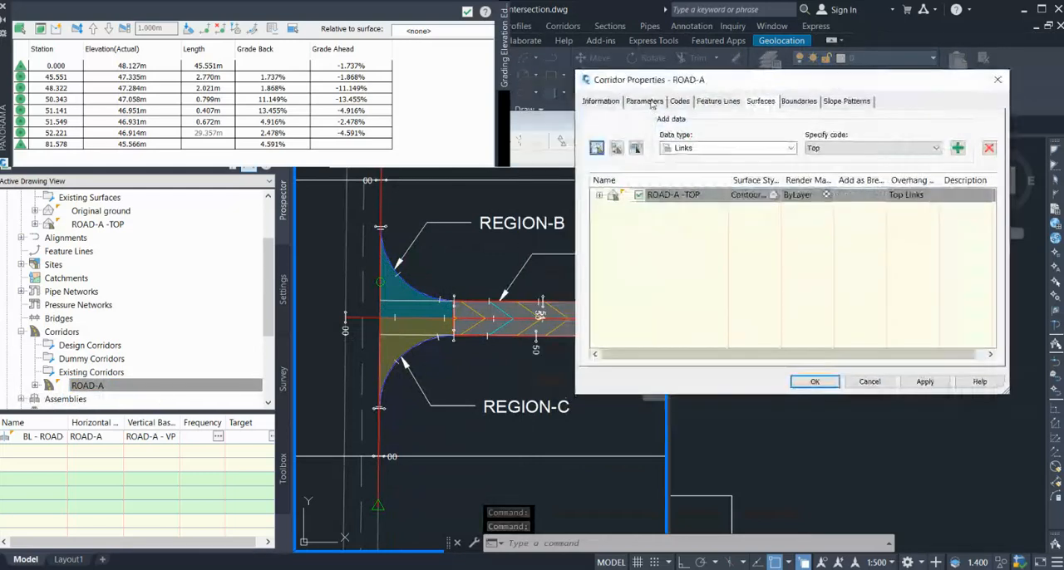
pyautogui.click(653, 102)
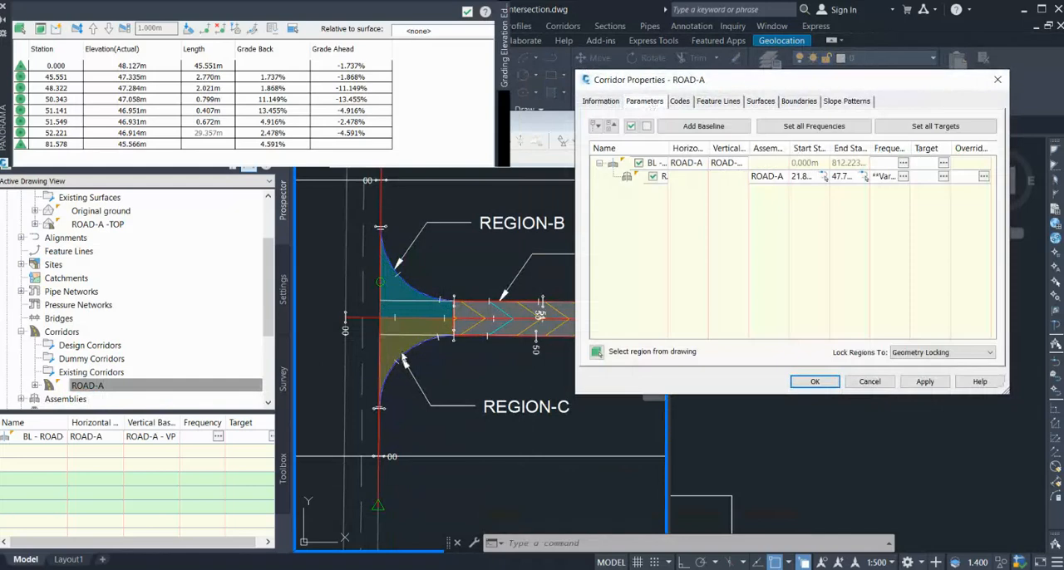
pyautogui.click(703, 127)
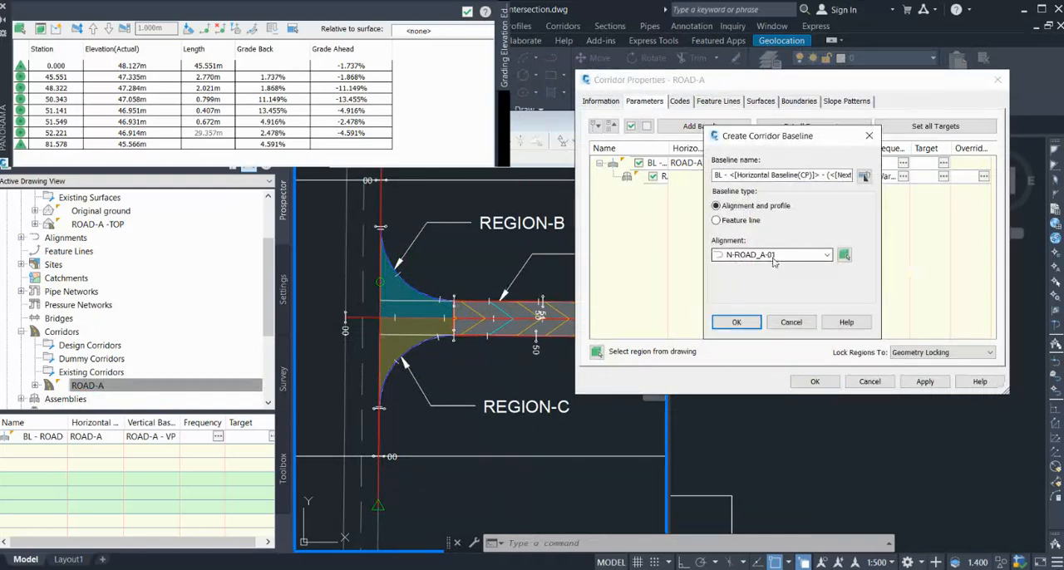
pyautogui.click(738, 321)
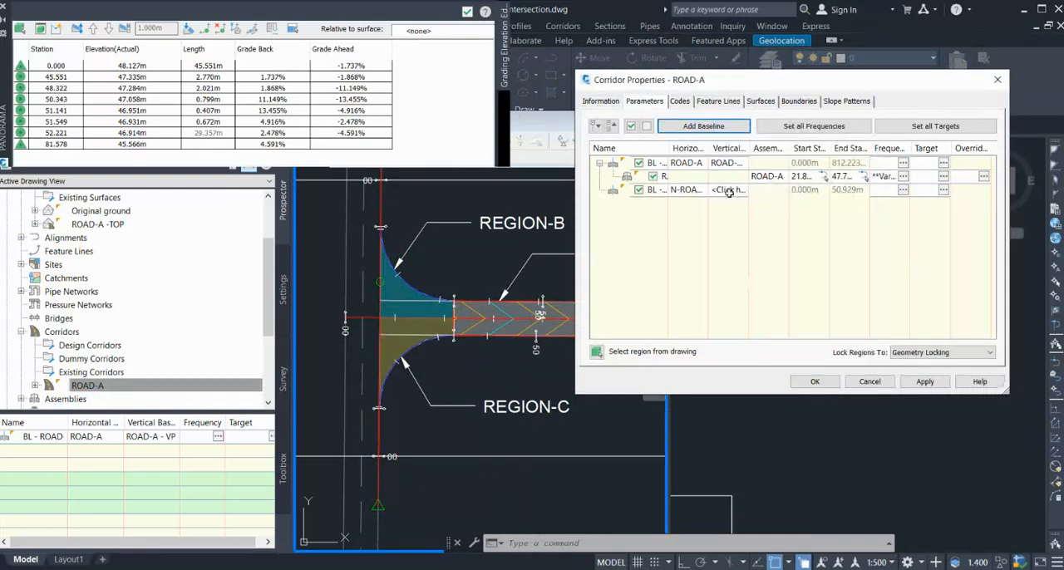
# Assign the N-ROAD_A-01 VP 10 profile as the vertical baseline of the N-ROAD_A-01 baseline.
pyautogui.click(728, 191)
pyautogui.click(760, 251)
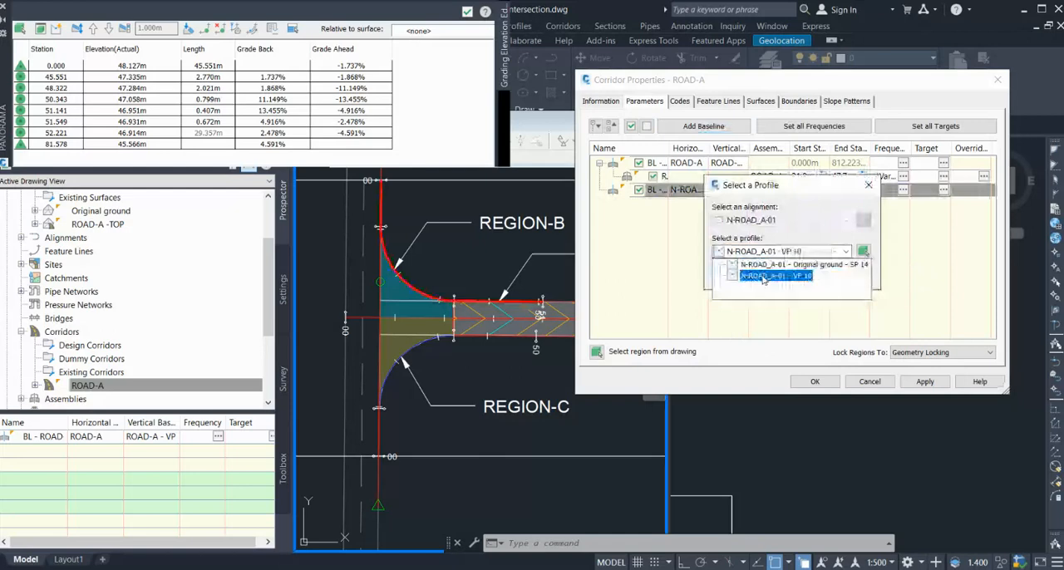
pyautogui.click(763, 276)
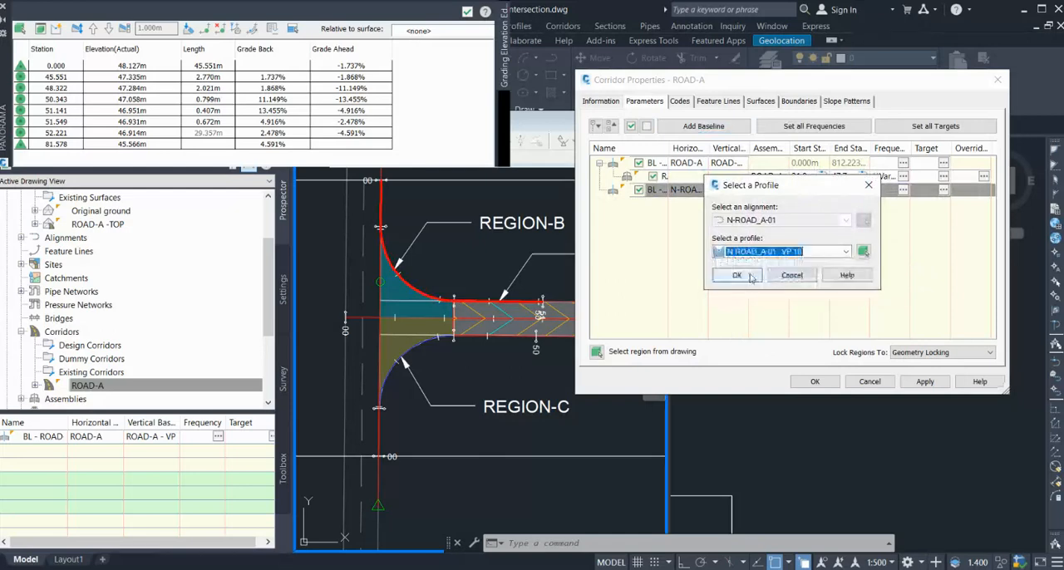
pyautogui.click(753, 278)
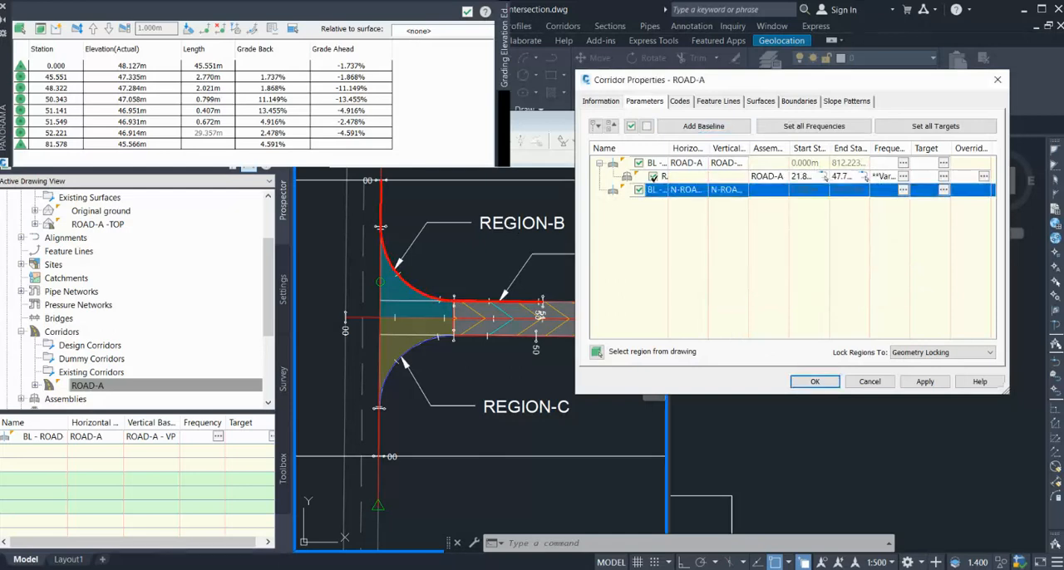
# Add another alignment-and-profile baseline to the corridor using the S-ROAD_A-01 alignment.
pyautogui.click(703, 126)
pyautogui.click(756, 255)
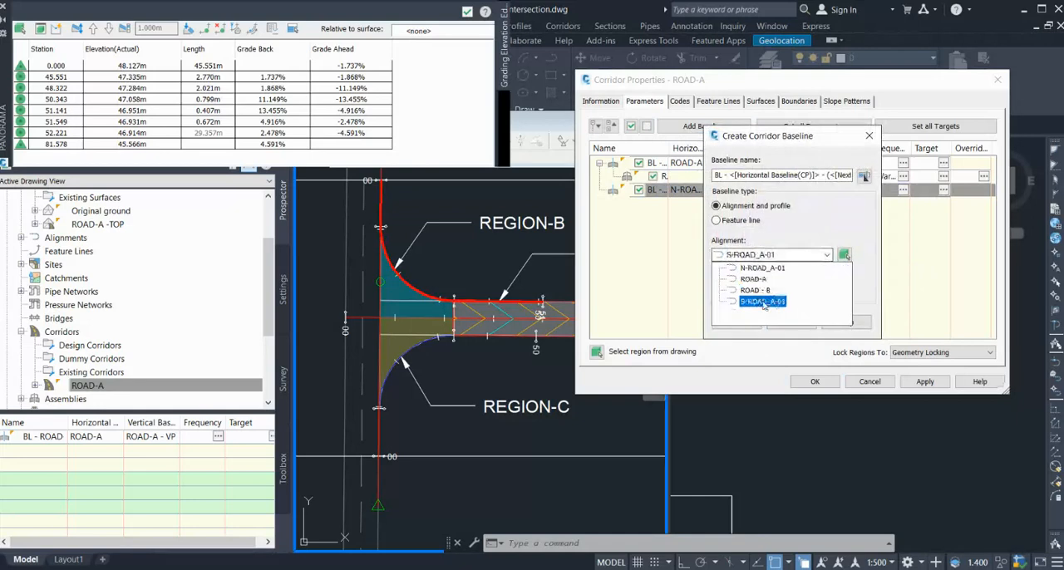
pyautogui.click(760, 301)
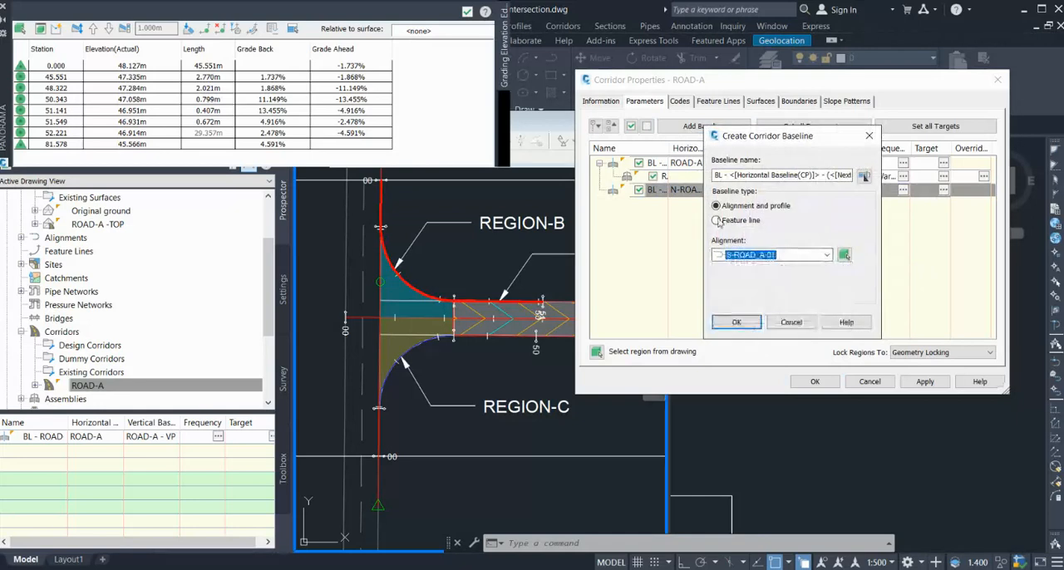
pyautogui.click(737, 322)
# Assign the S-ROAD_A-01 VP 11 profile as the vertical baseline of the S-ROAD_A-01 baseline.
pyautogui.click(703, 205)
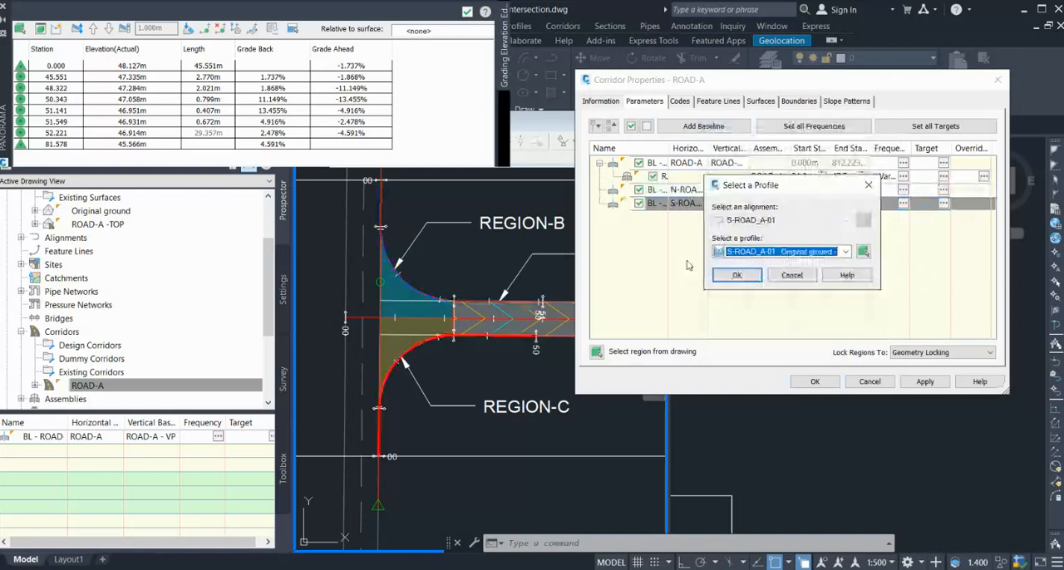
pyautogui.click(752, 251)
pyautogui.click(759, 275)
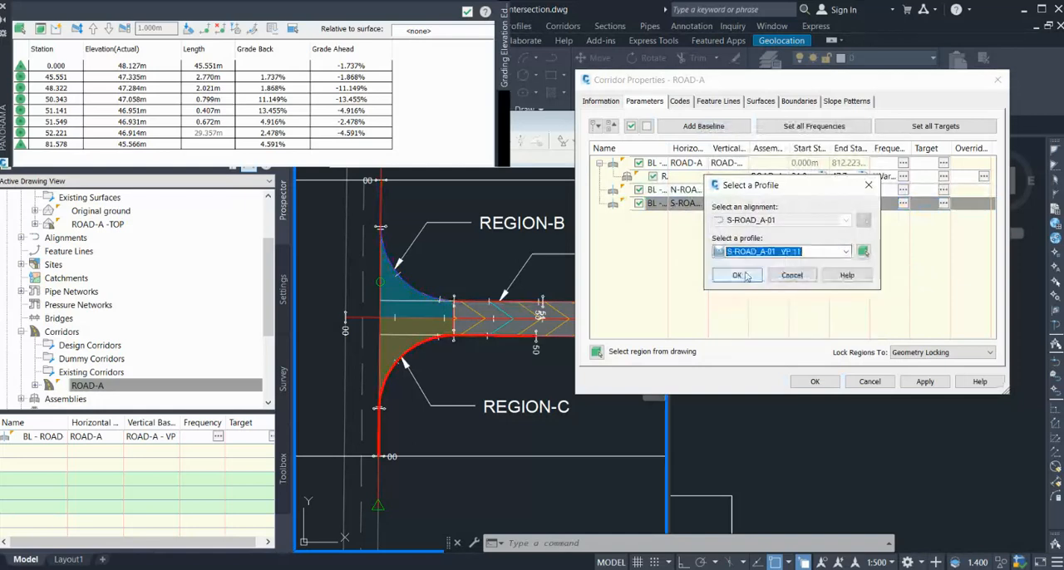
pyautogui.click(741, 276)
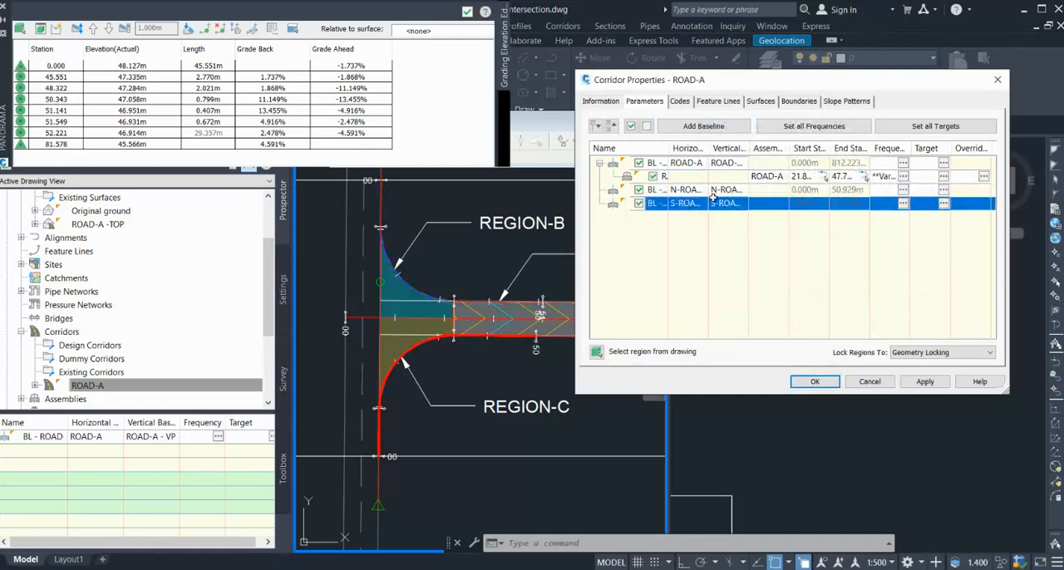
# Add a region with the ROAD-R assembly to the N-ROAD_A-01 baseline.
pyautogui.click(764, 193)
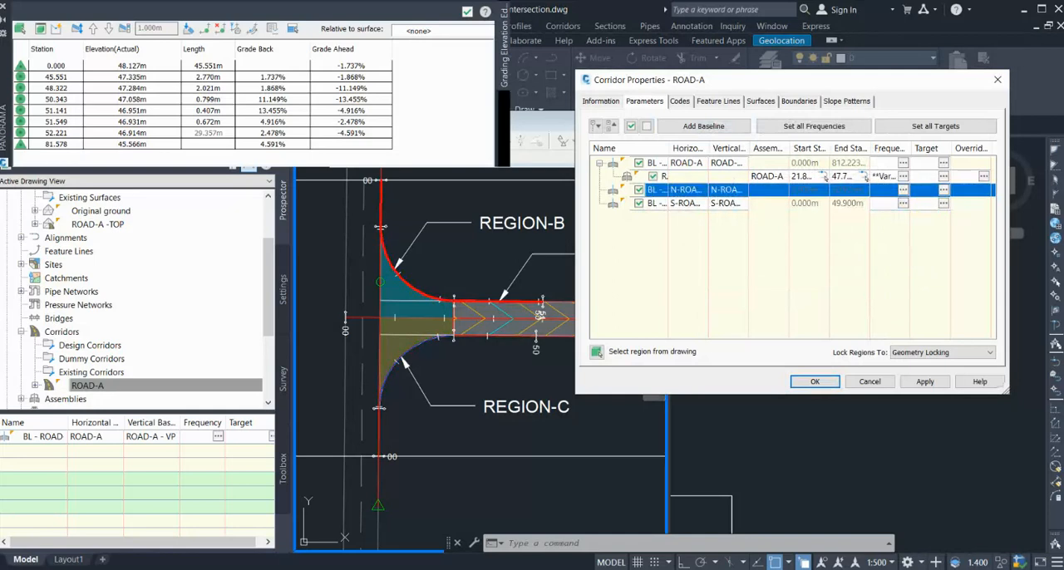
pyautogui.click(802, 204)
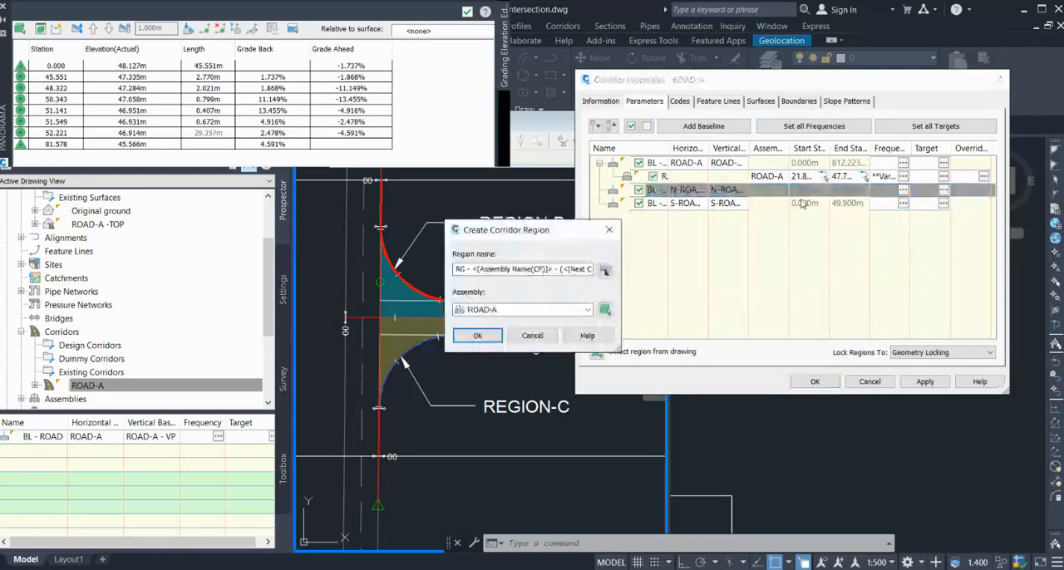
pyautogui.click(542, 311)
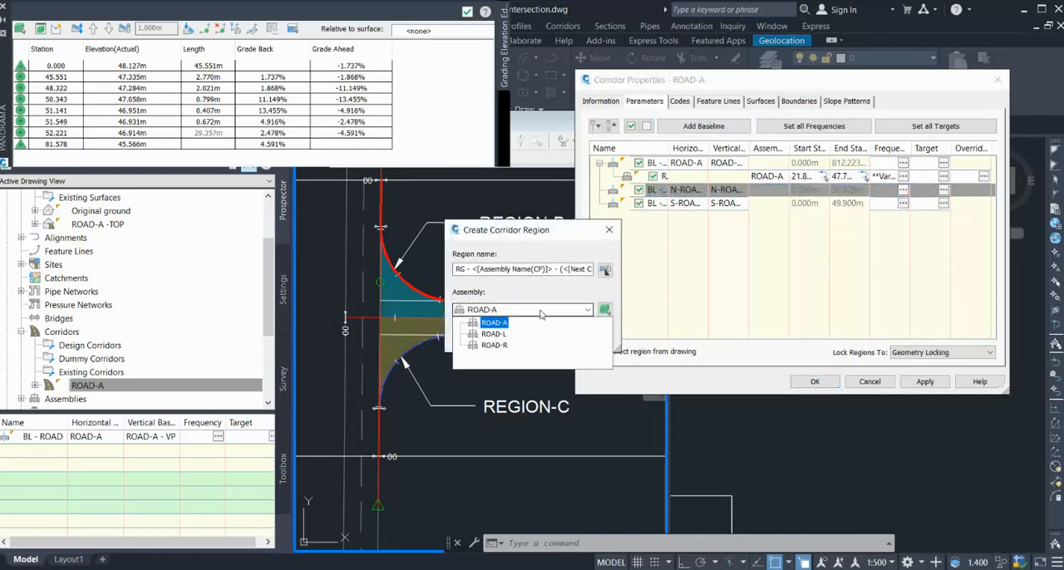
pyautogui.click(497, 344)
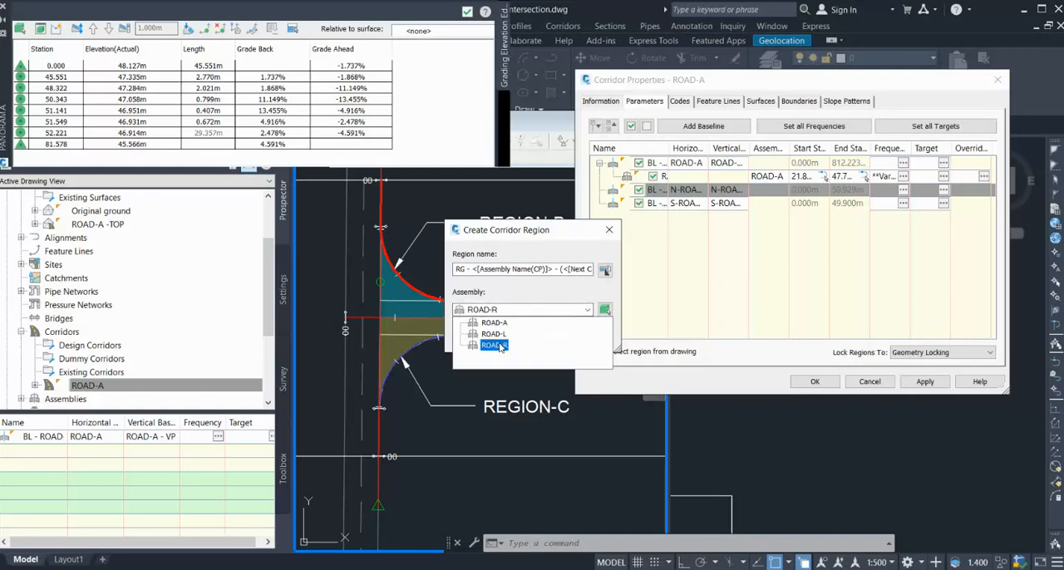
pyautogui.click(494, 345)
pyautogui.click(475, 335)
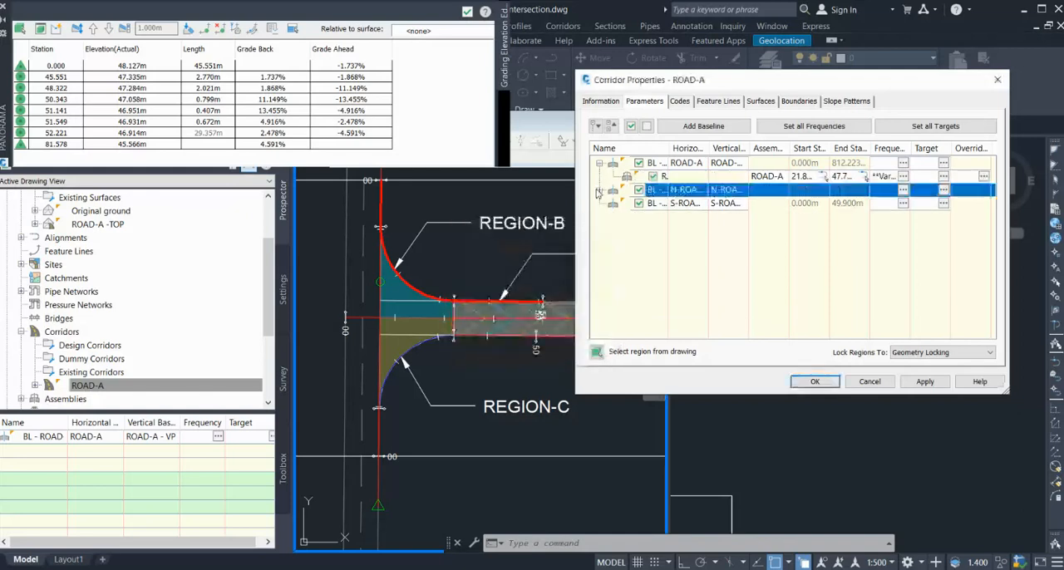
# Add a region with the ROAD-L assembly to the S-ROAD_A-01 baseline and expand both curb-return baselines to show their regions.
pyautogui.click(770, 206)
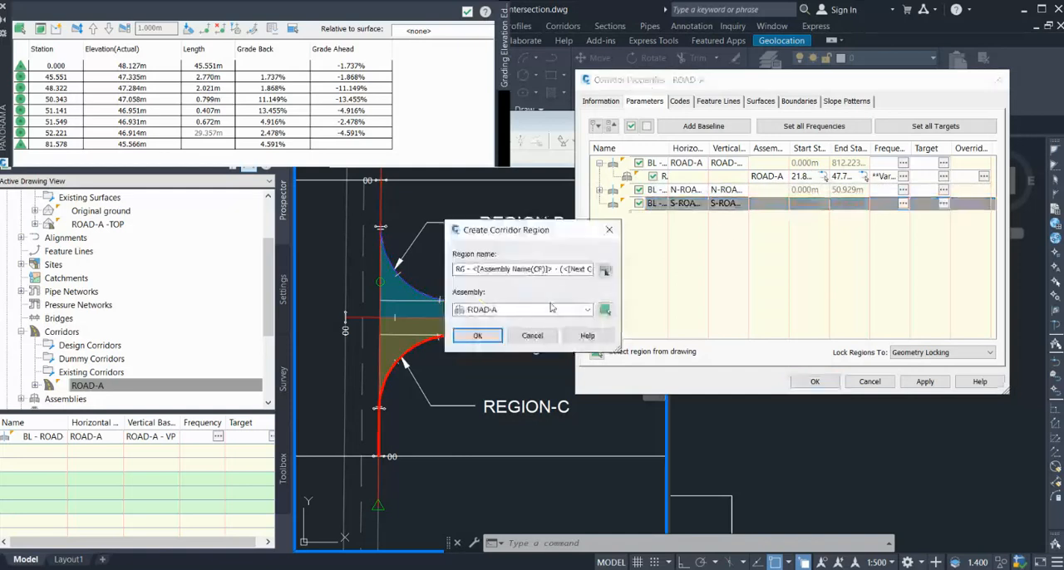
pyautogui.click(582, 309)
pyautogui.click(493, 335)
pyautogui.click(493, 335)
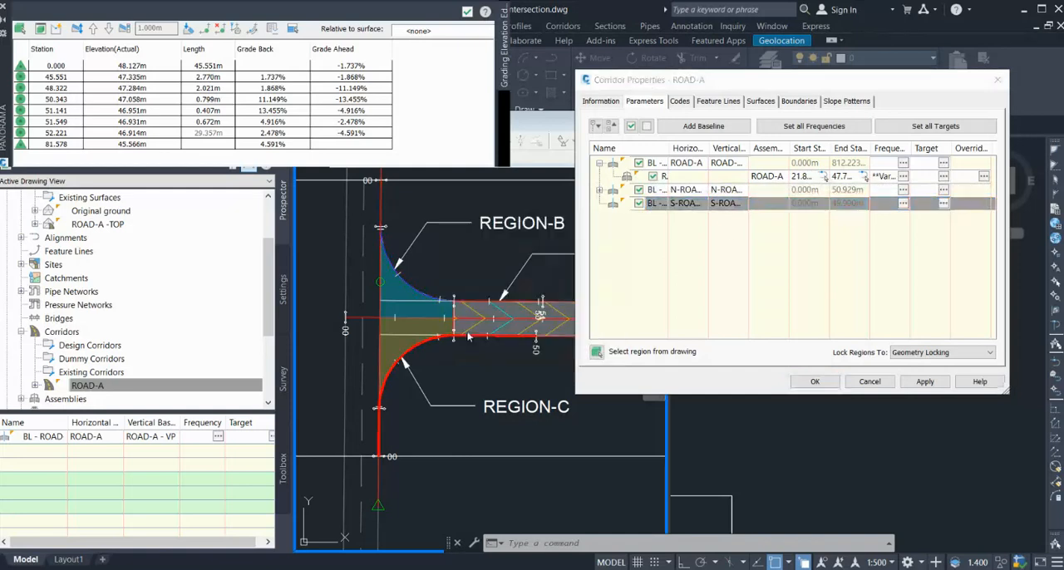
pyautogui.click(599, 189)
pyautogui.click(599, 216)
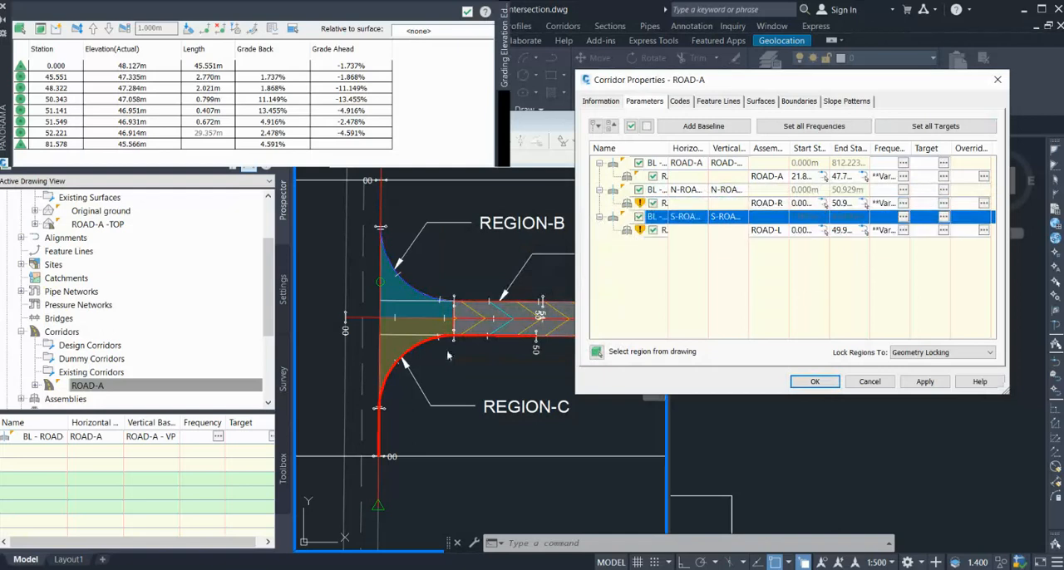
# Open the ROAD-R region's target mapping and pick the EX ROAD EDGE feature line from the drawing as width target.
pyautogui.click(944, 204)
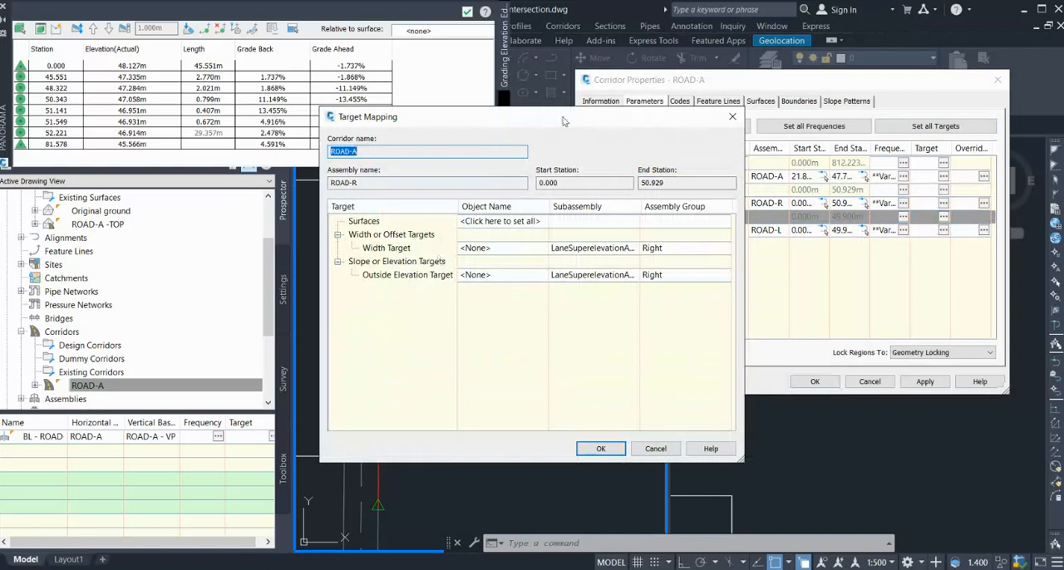
pyautogui.moveTo(562, 121); pyautogui.dragTo(830, 101)
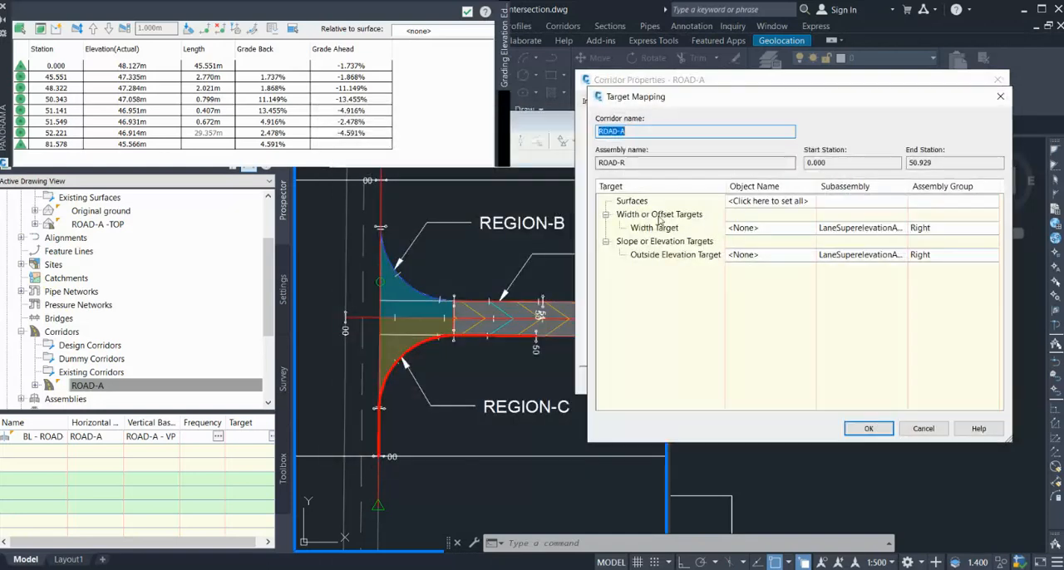
pyautogui.click(735, 228)
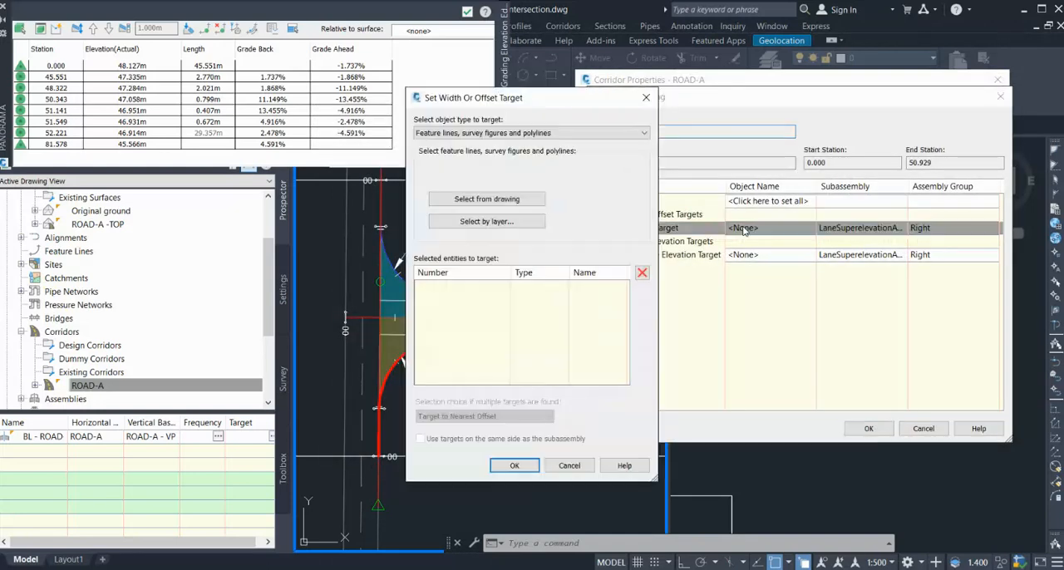
pyautogui.click(504, 199)
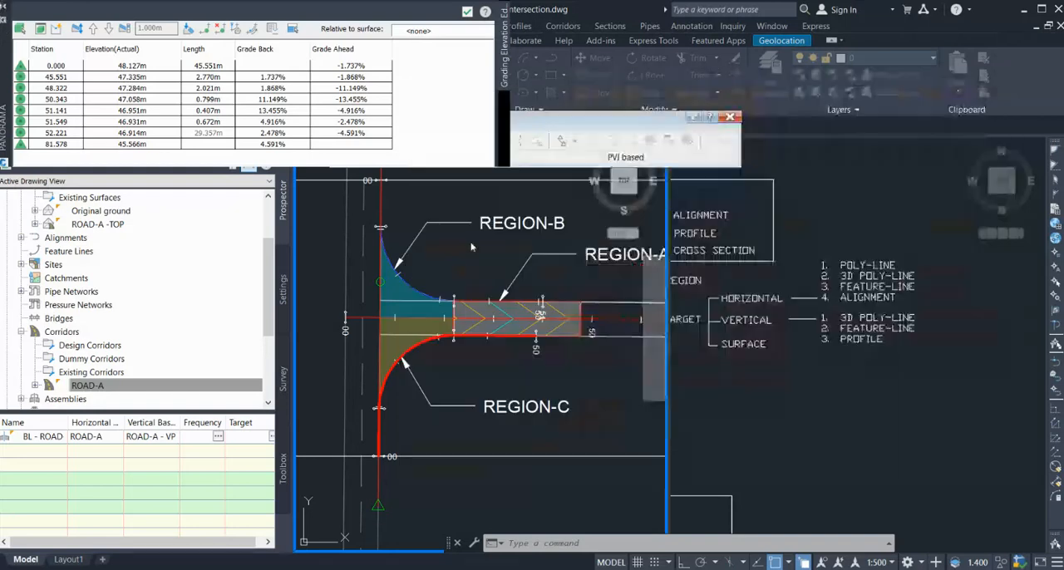
pyautogui.click(379, 356)
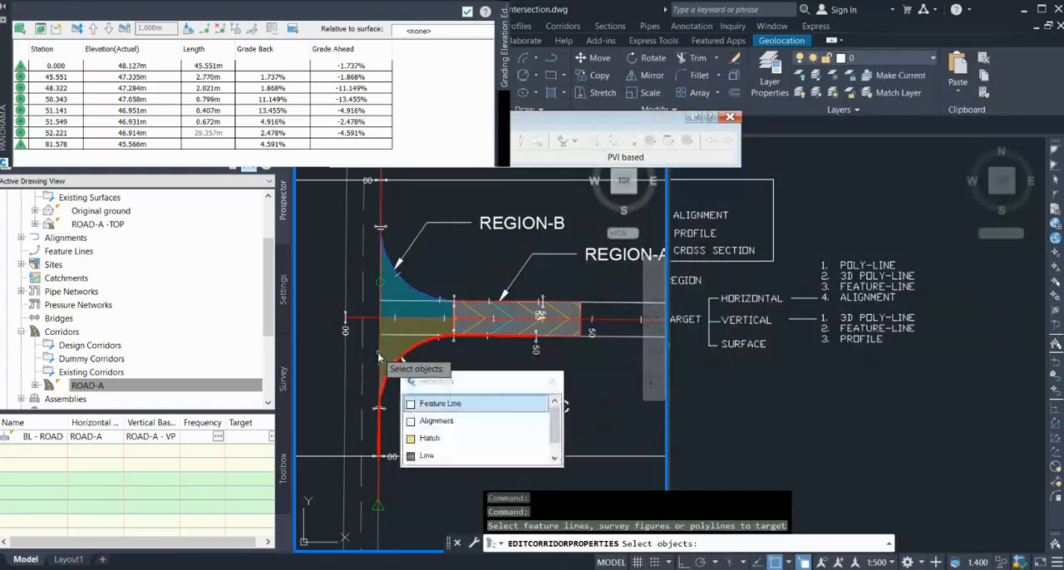
pyautogui.click(438, 405)
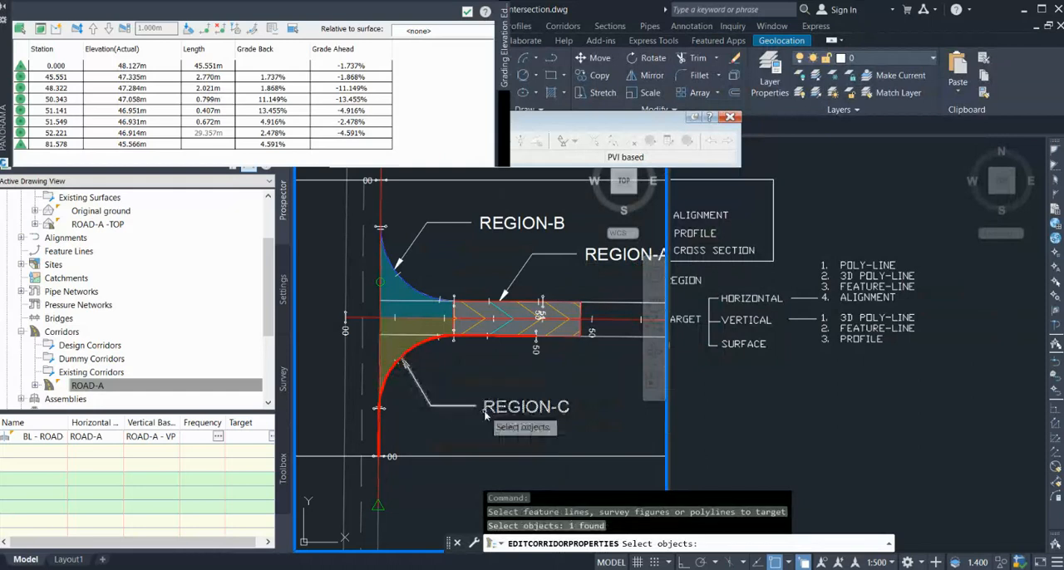
pyautogui.press('Return')
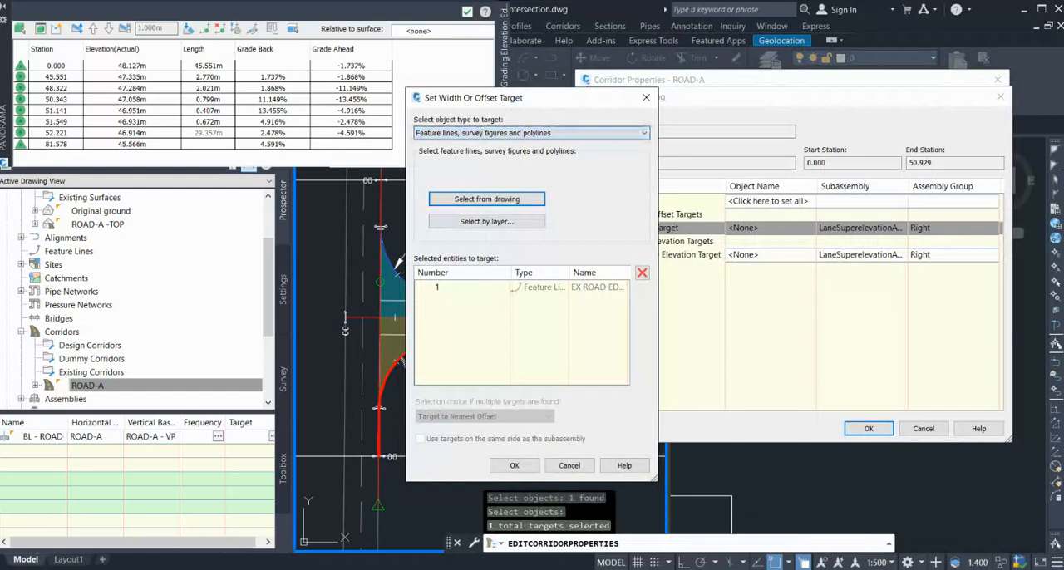
# Add the ROAD-A alignment from the drawing as a second width target for the ROAD-R region and accept the width targets.
pyautogui.click(480, 133)
pyautogui.click(468, 146)
pyautogui.click(592, 171)
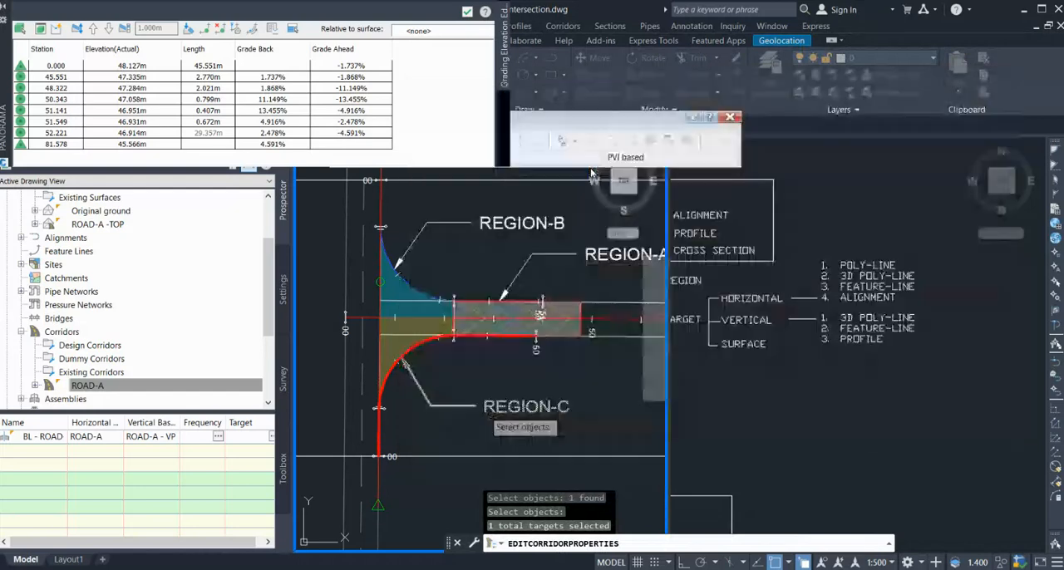
pyautogui.click(372, 319)
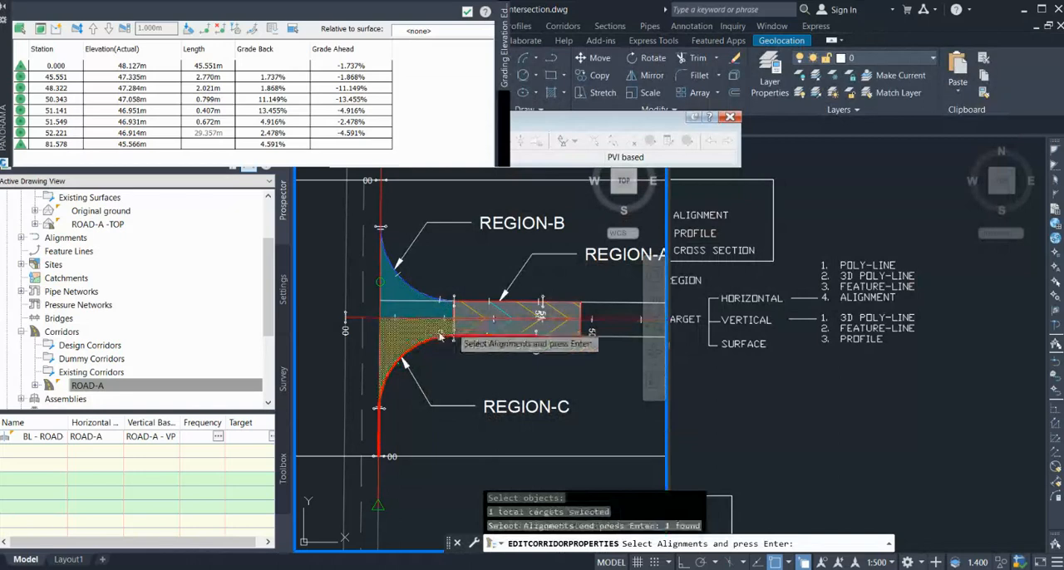
pyautogui.press('Return')
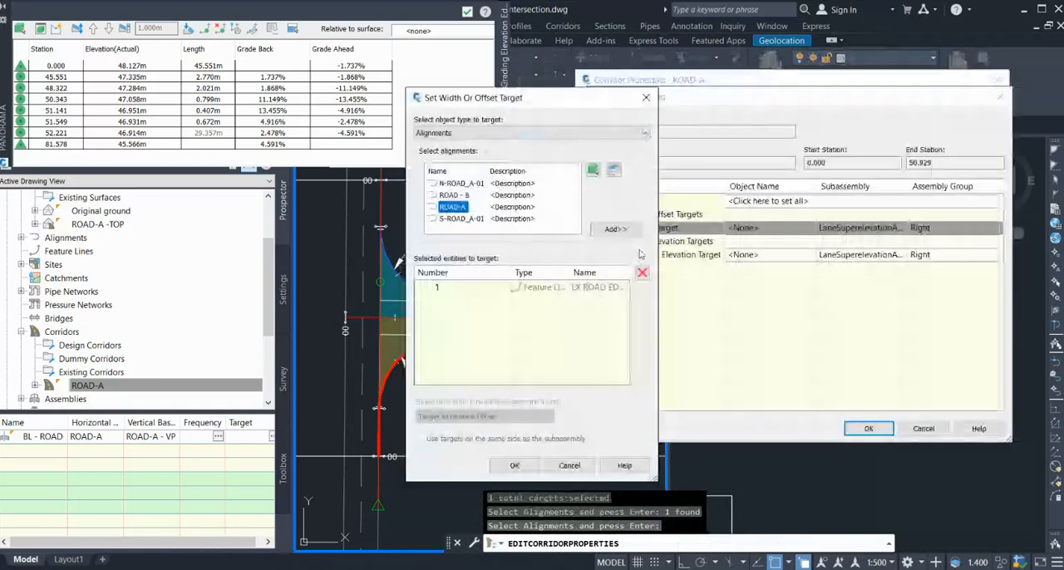
pyautogui.click(615, 228)
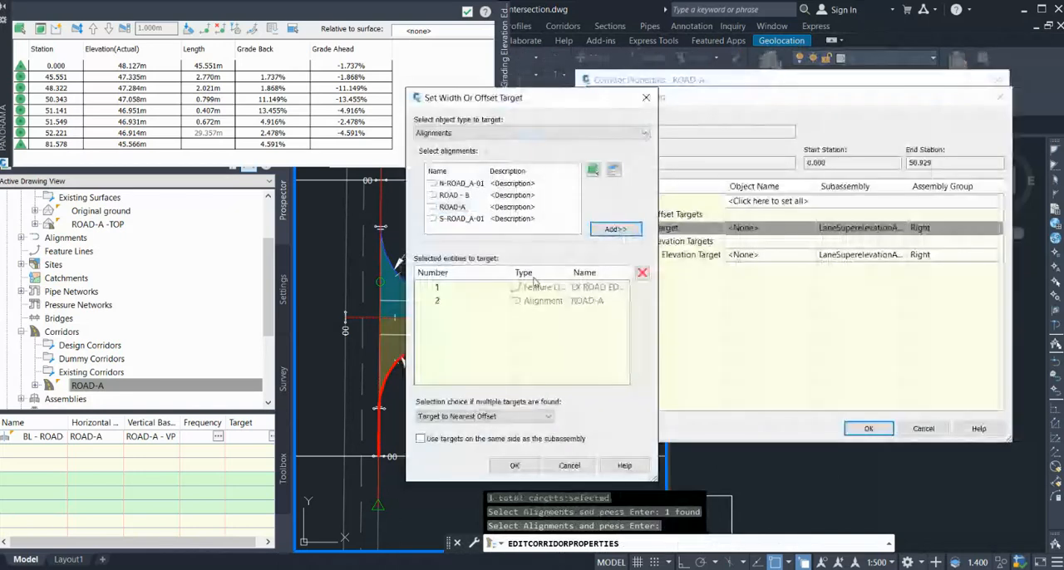
pyautogui.moveTo(486, 103); pyautogui.dragTo(643, 103)
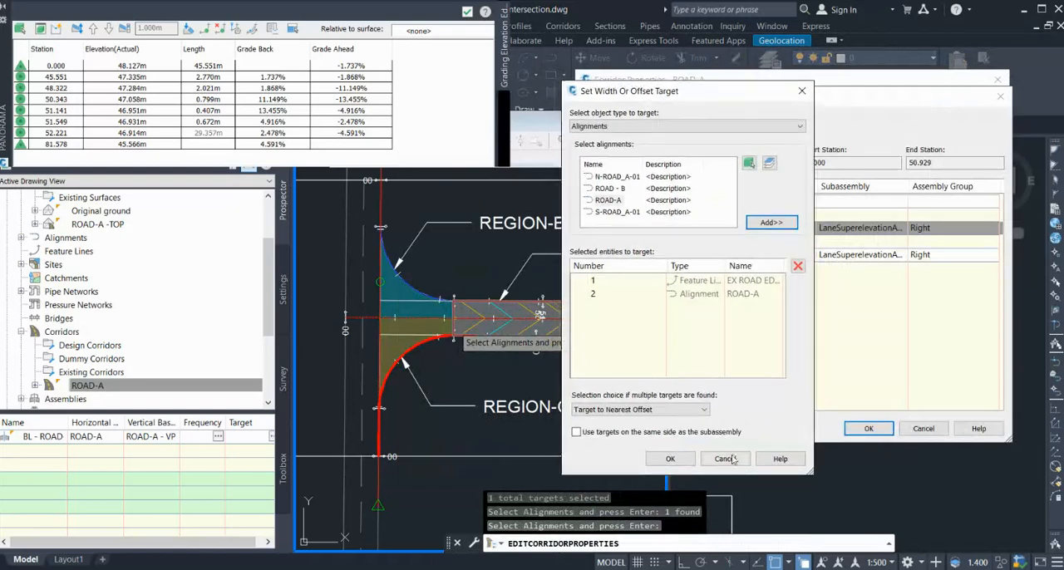
pyautogui.click(667, 459)
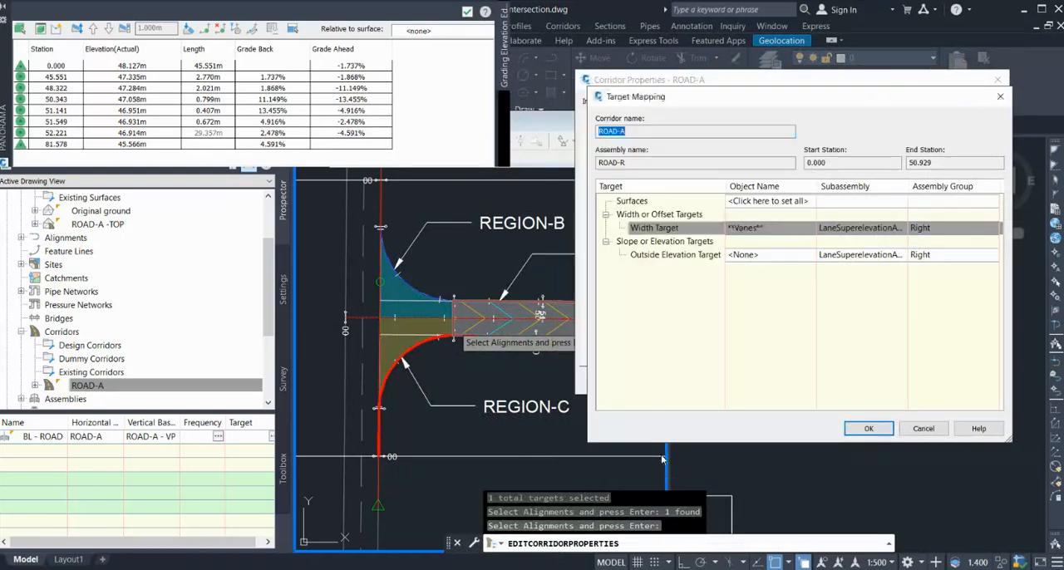
# Pick the EX ROAD EDGE feature line from the drawing as outside elevation target for the ROAD-R region.
pyautogui.click(765, 254)
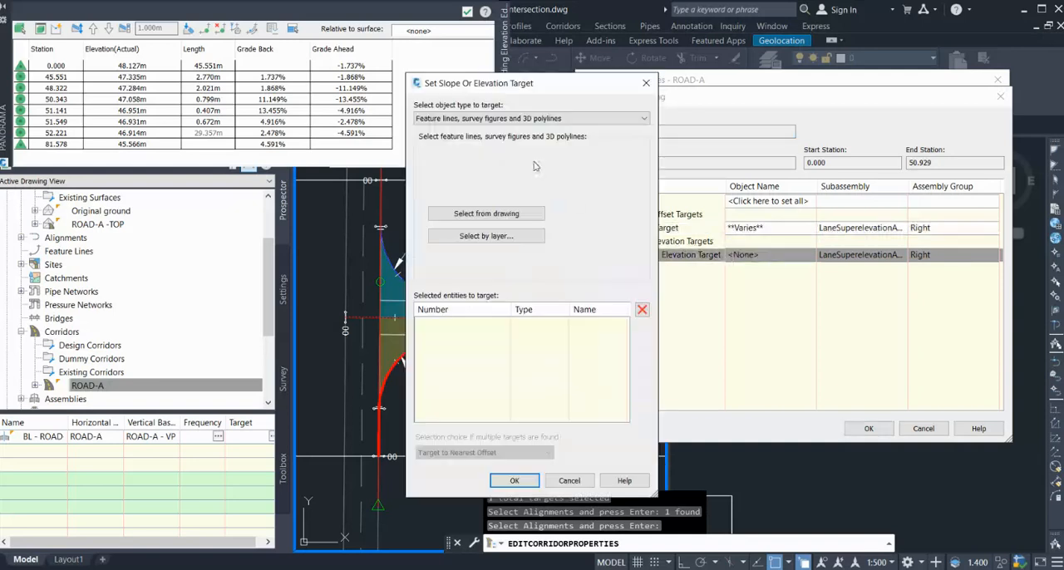
pyautogui.click(482, 214)
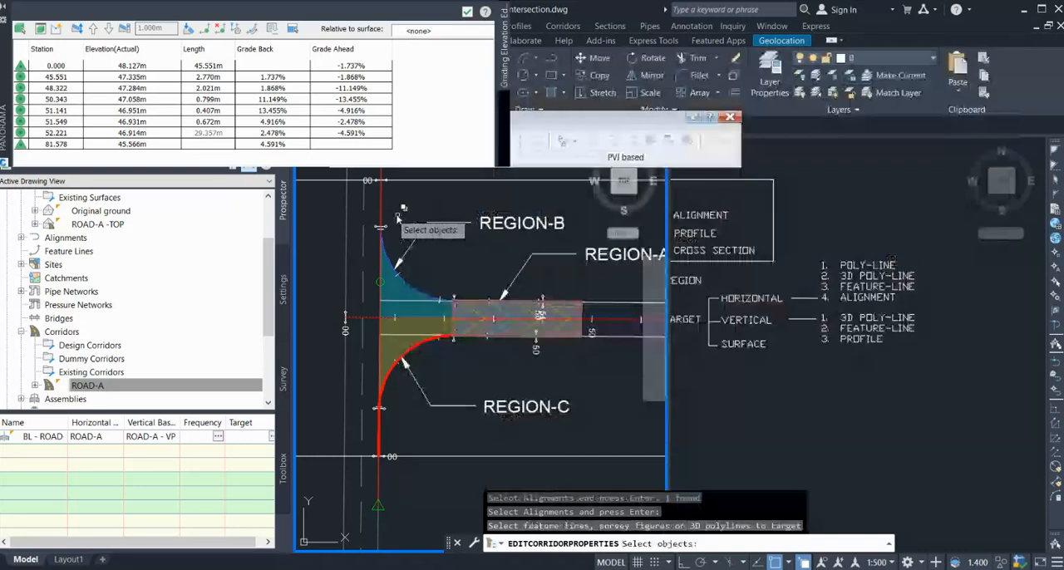
pyautogui.click(381, 212)
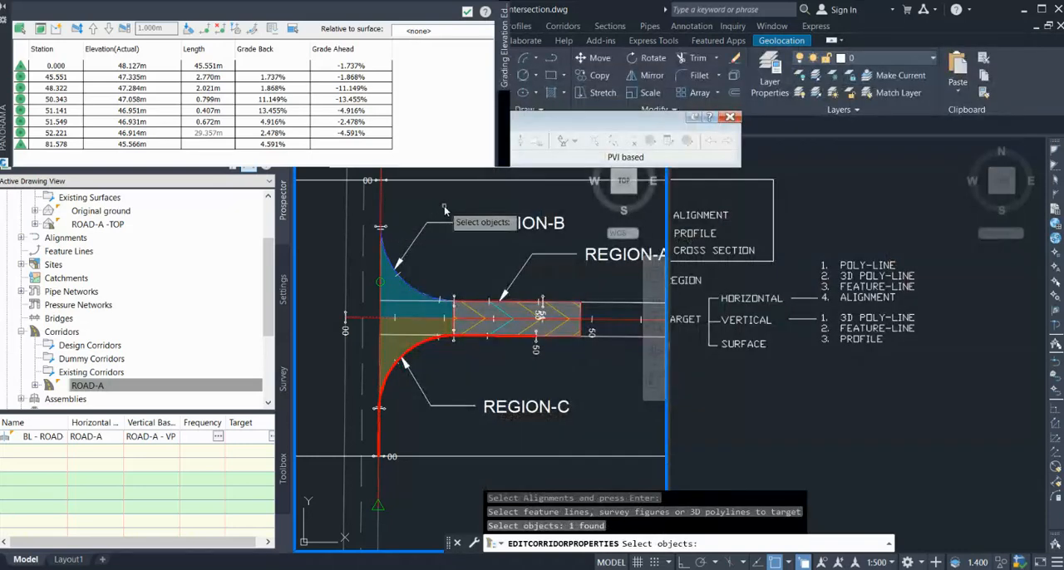
pyautogui.press('Return')
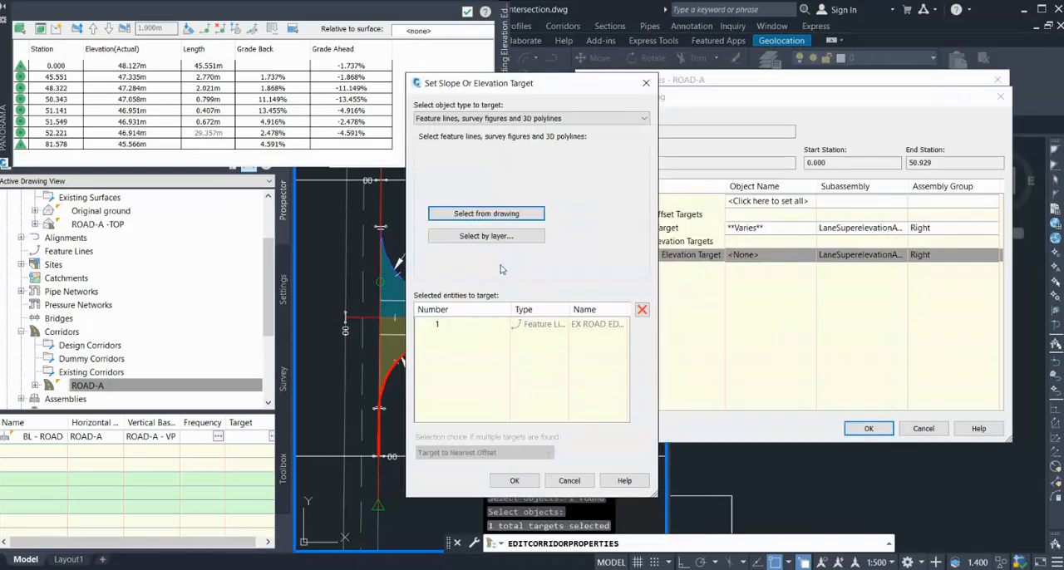
# Add the ROAD-A - VP 3 profile as second outside elevation target for the ROAD-R region and accept its target mapping.
pyautogui.click(456, 119)
pyautogui.click(449, 128)
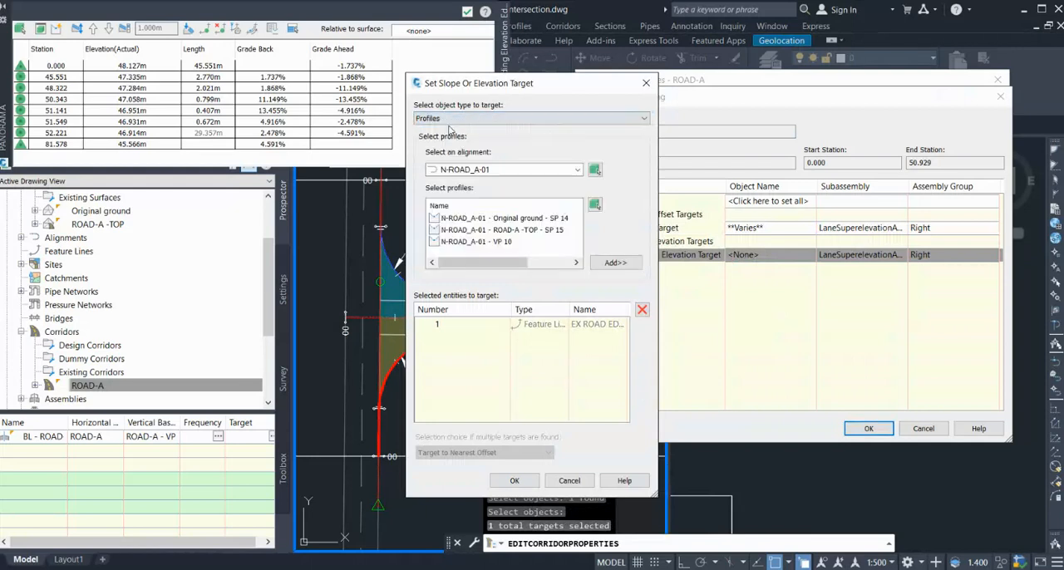
pyautogui.click(485, 170)
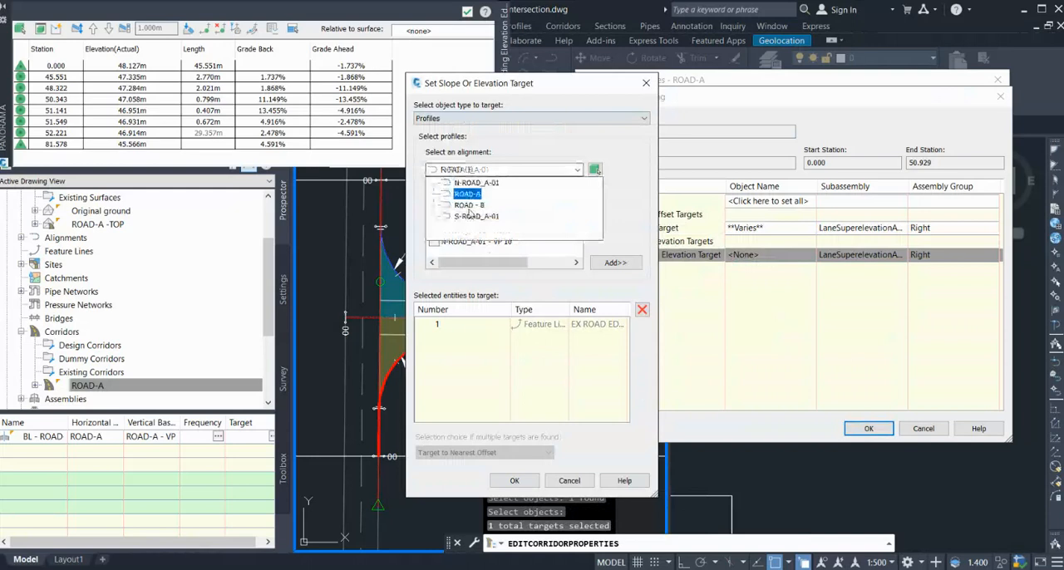
pyautogui.click(467, 194)
pyautogui.click(466, 230)
pyautogui.click(613, 262)
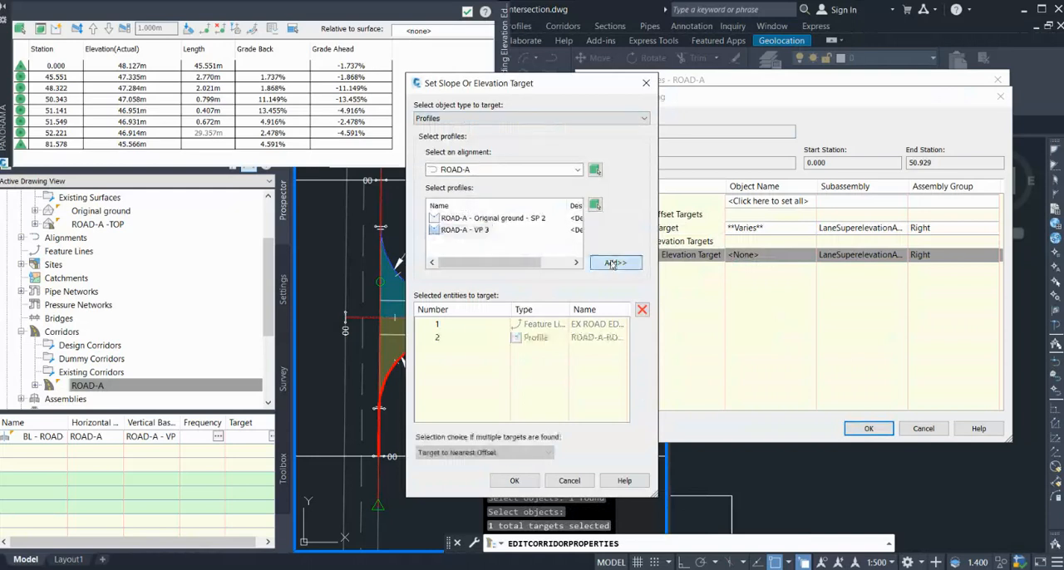
pyautogui.click(527, 480)
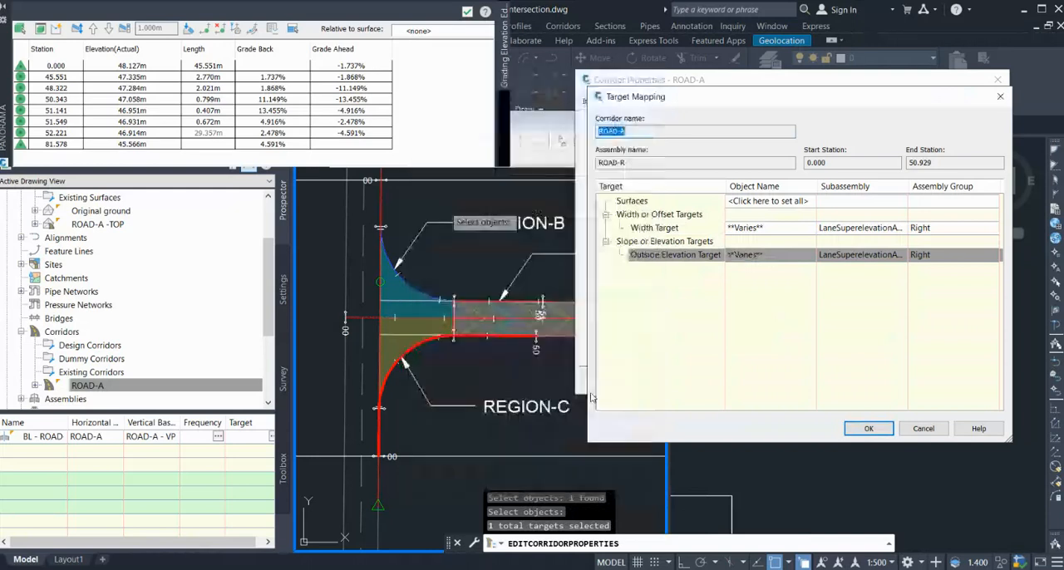
pyautogui.click(861, 425)
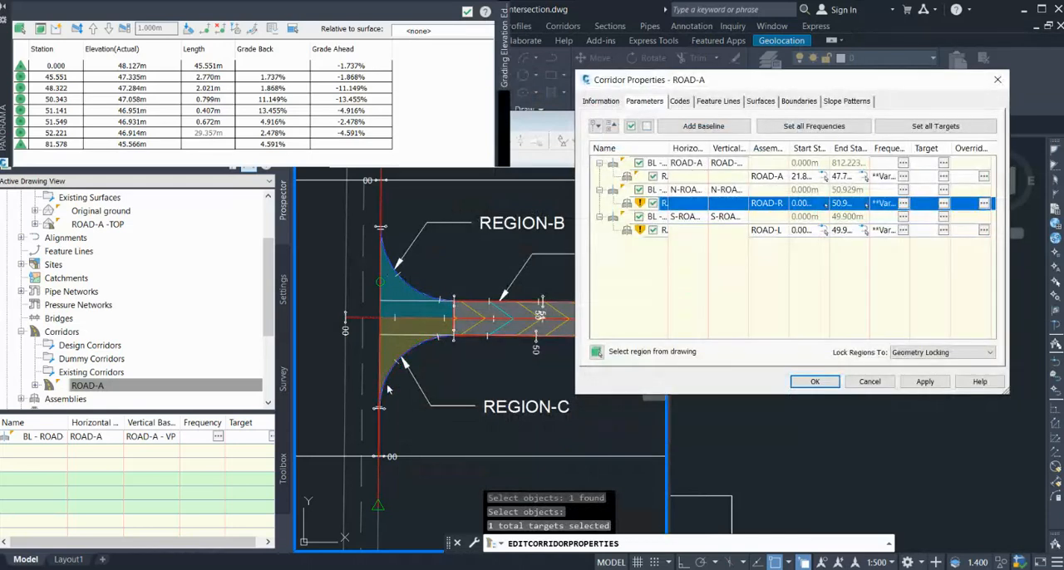
# Open the ROAD-L region's target mapping and add the ROAD-A alignment as width target.
pyautogui.click(943, 231)
pyautogui.click(674, 227)
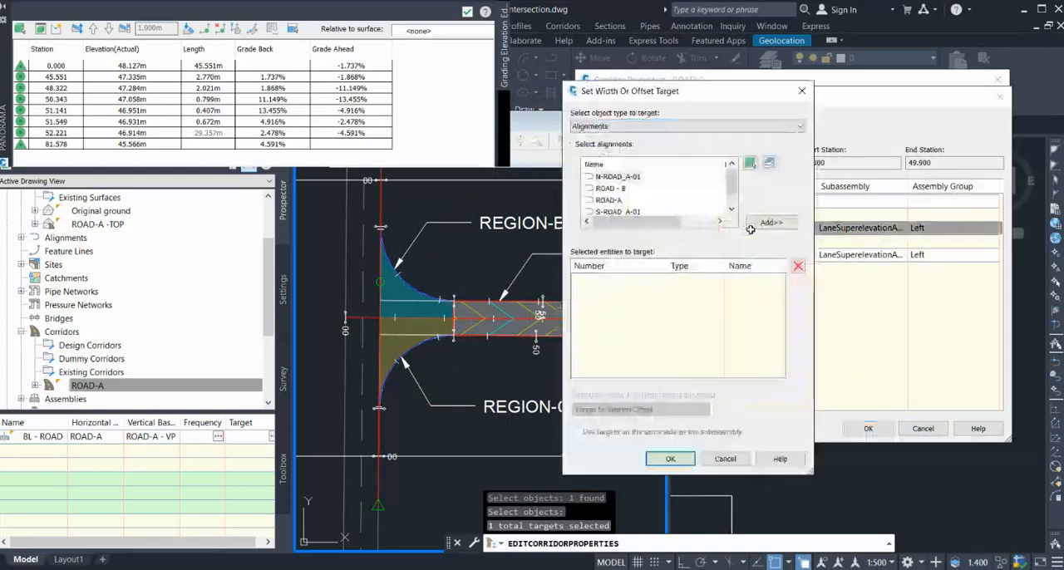
pyautogui.click(619, 201)
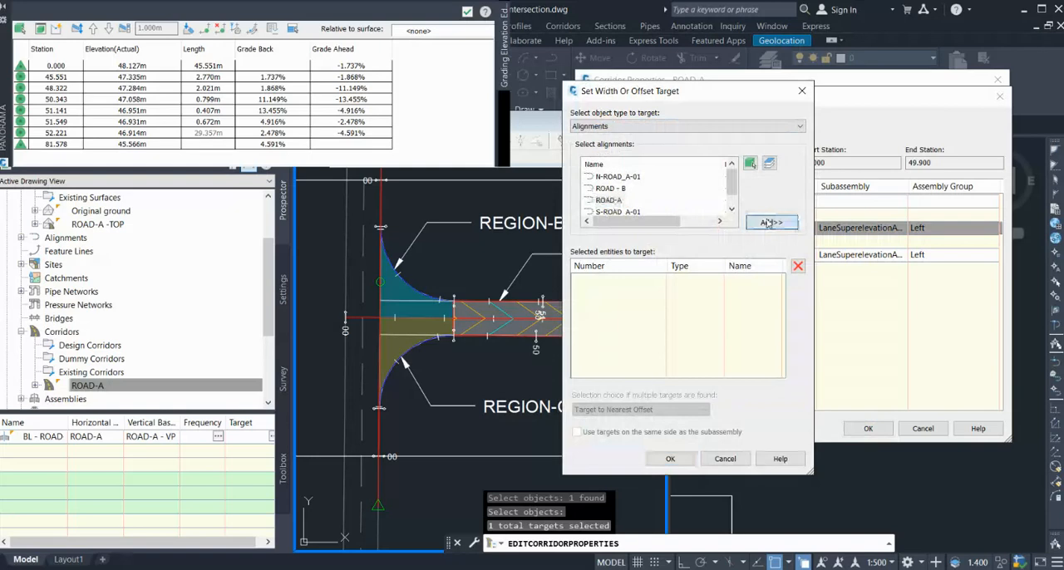
pyautogui.click(771, 222)
# Pick the existing road edge feature line from the drawing as second width target for the ROAD-L region and accept the width targets.
pyautogui.click(654, 130)
pyautogui.click(654, 152)
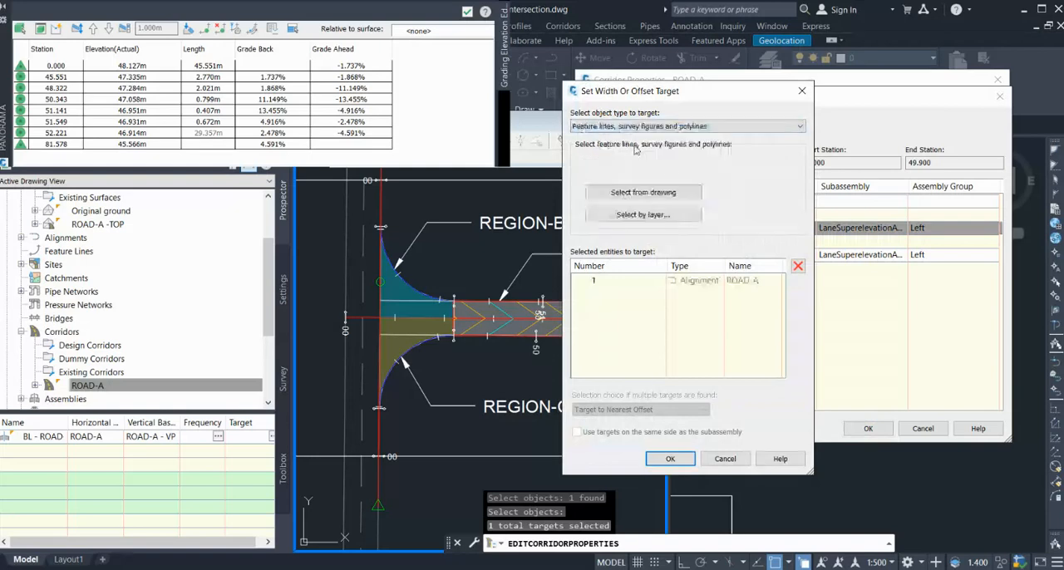
pyautogui.click(640, 191)
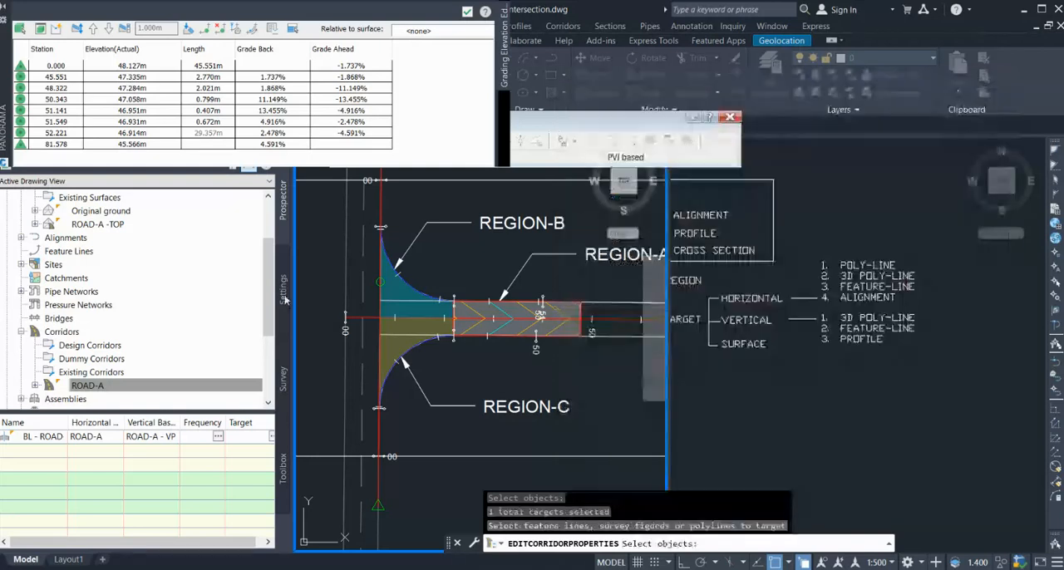
pyautogui.click(381, 432)
pyautogui.click(451, 477)
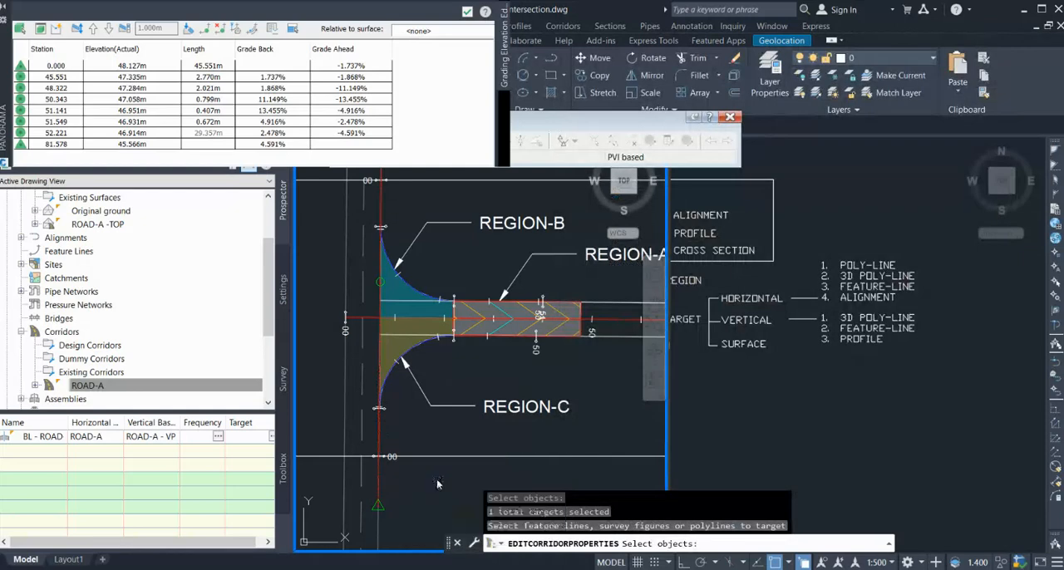
pyautogui.press('Return')
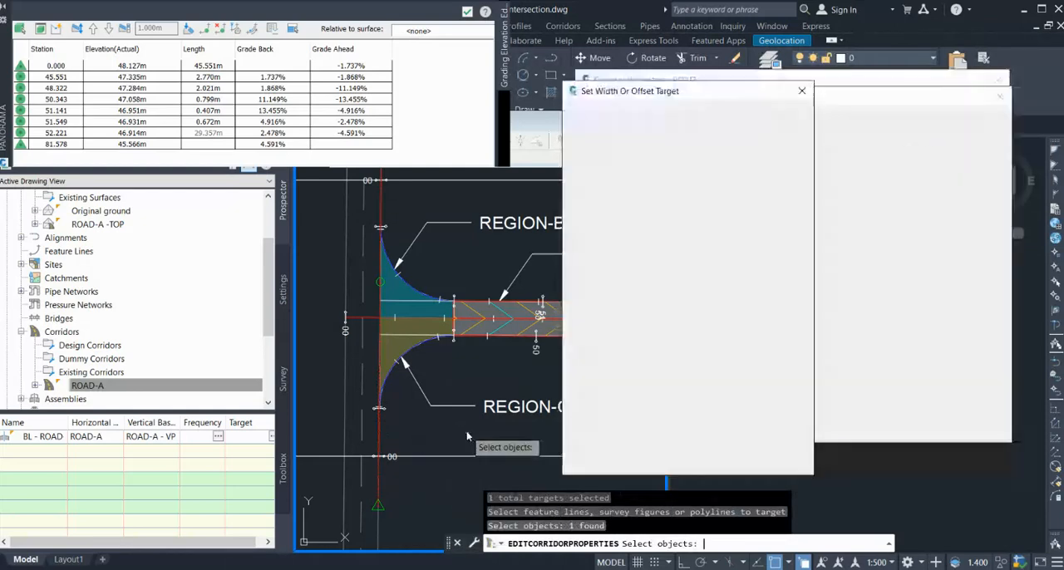
pyautogui.click(669, 459)
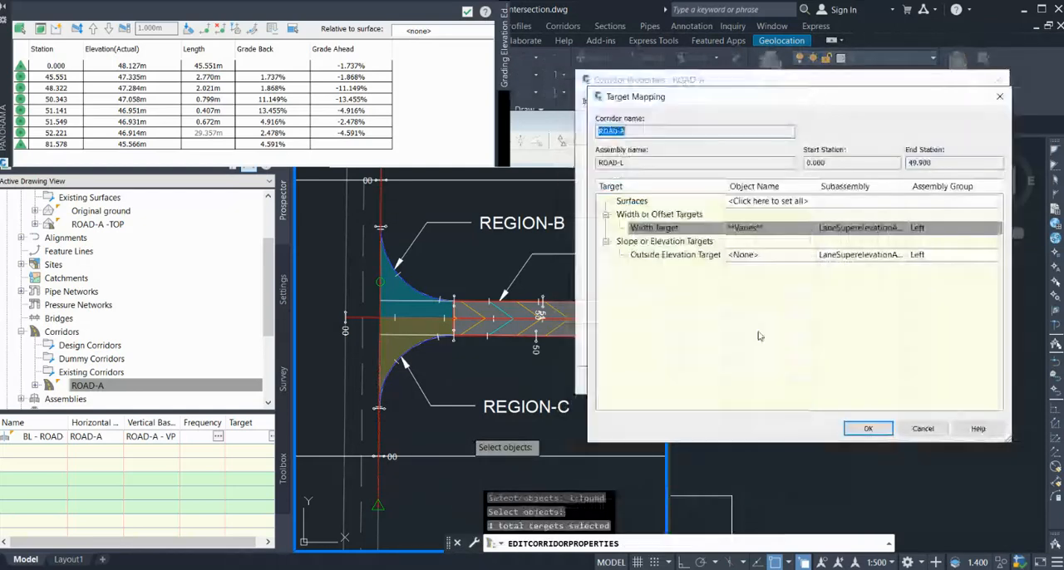
# Add the ROAD-A - VP 3 profile as outside elevation target for the ROAD-L region.
pyautogui.click(784, 253)
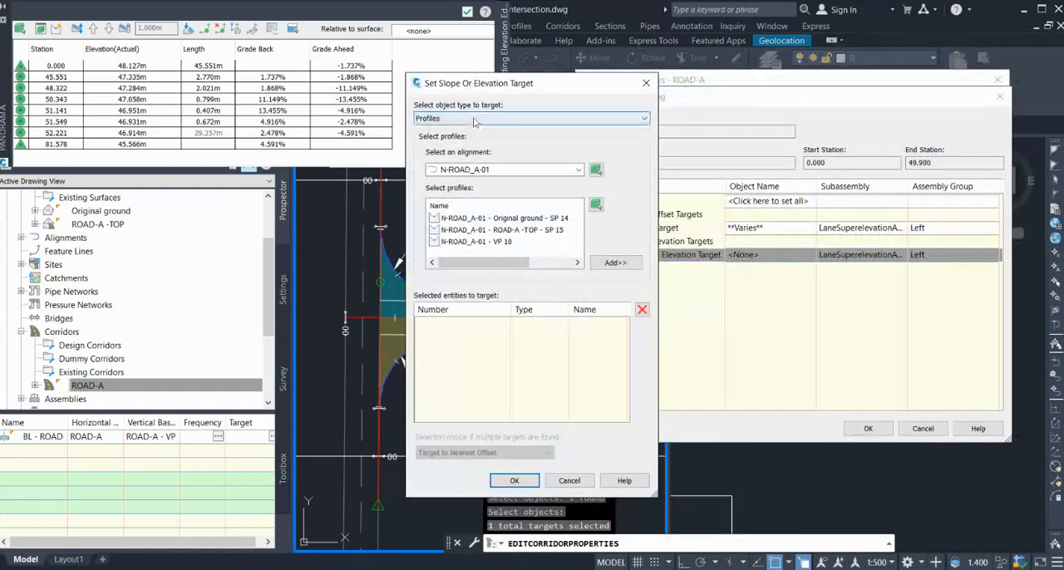
pyautogui.click(491, 170)
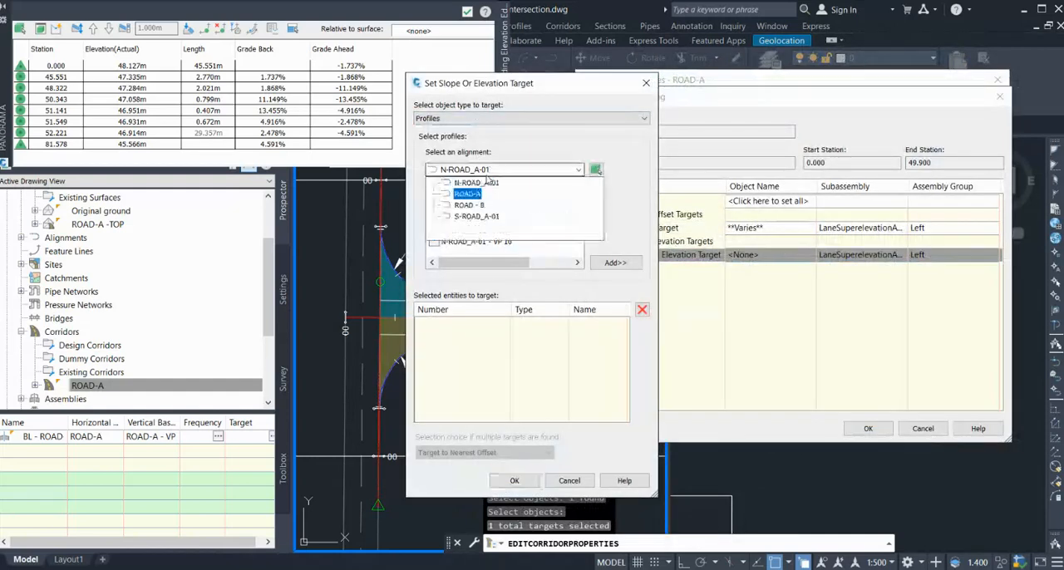
pyautogui.click(467, 193)
pyautogui.click(476, 233)
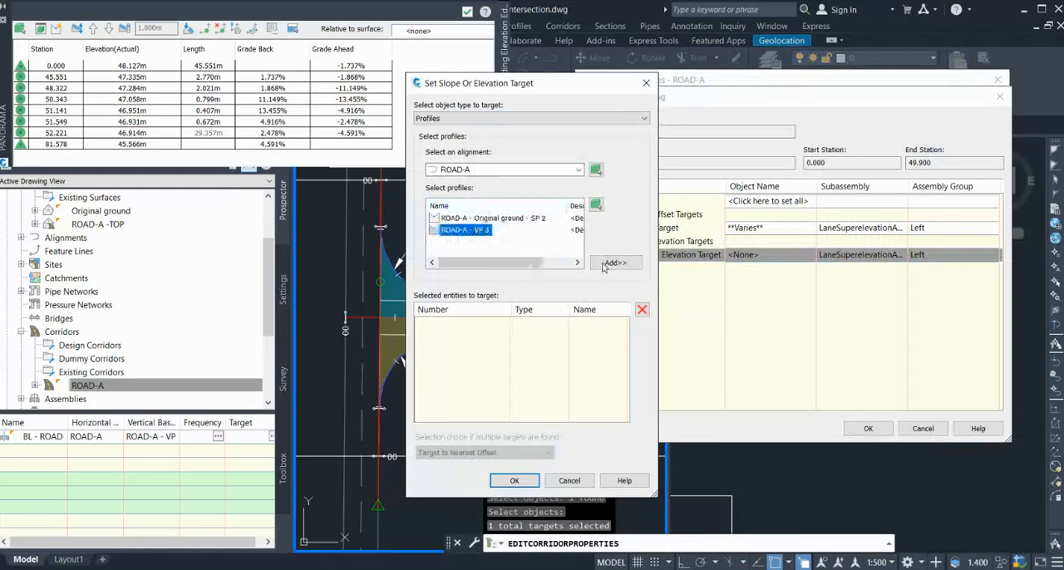
pyautogui.click(614, 261)
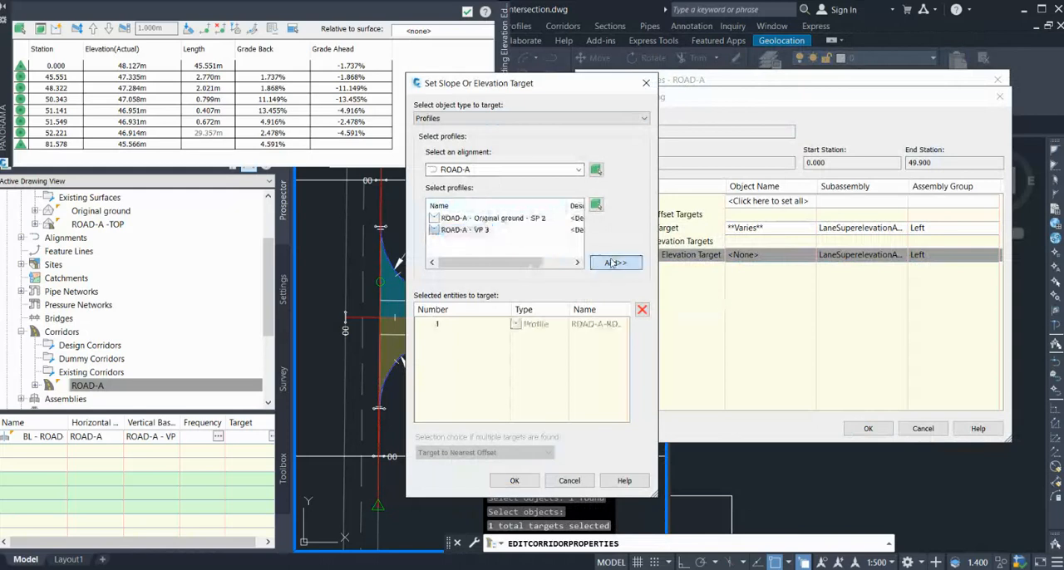
# Pick the EX ROAD EDGE feature line from the drawing as second outside elevation target for the ROAD-L region and accept its target mapping.
pyautogui.click(480, 118)
pyautogui.click(481, 141)
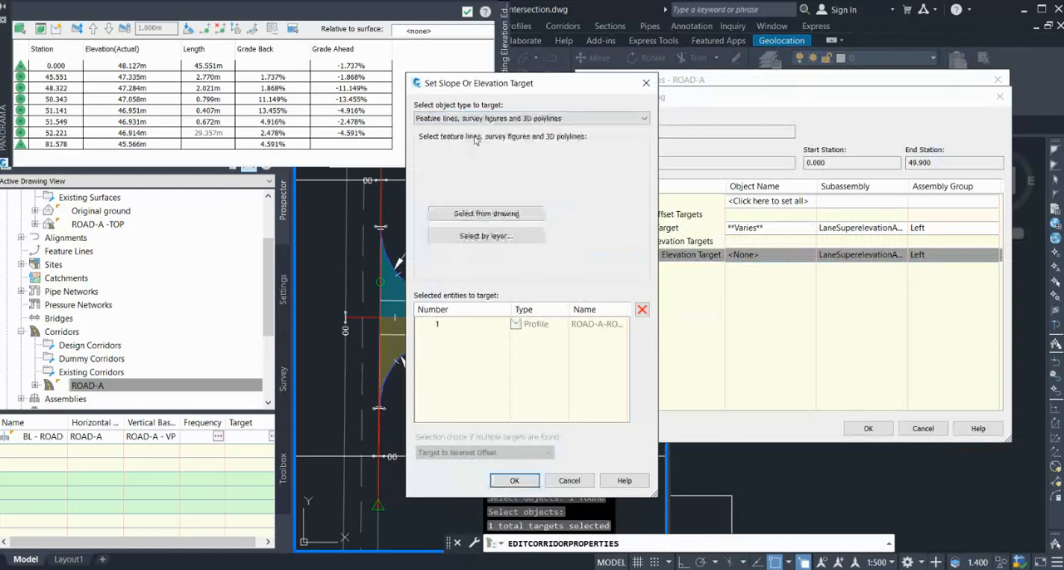
pyautogui.click(503, 214)
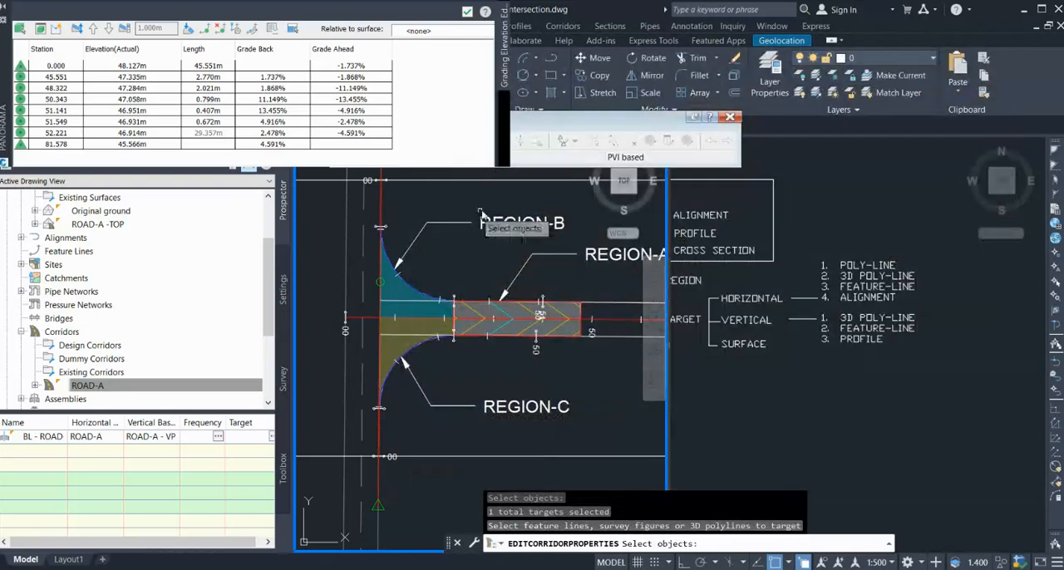
pyautogui.click(386, 229)
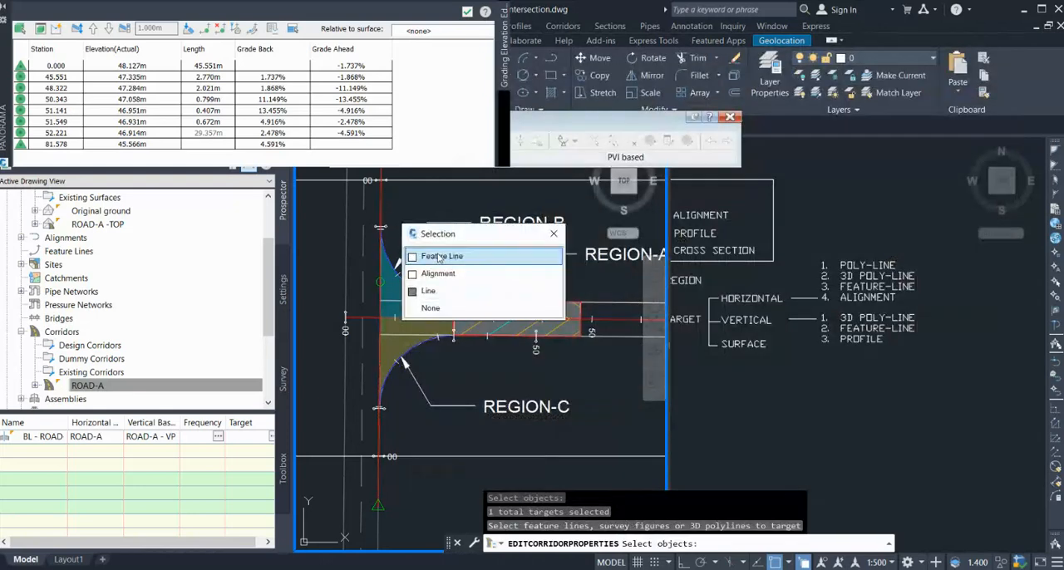
pyautogui.click(433, 258)
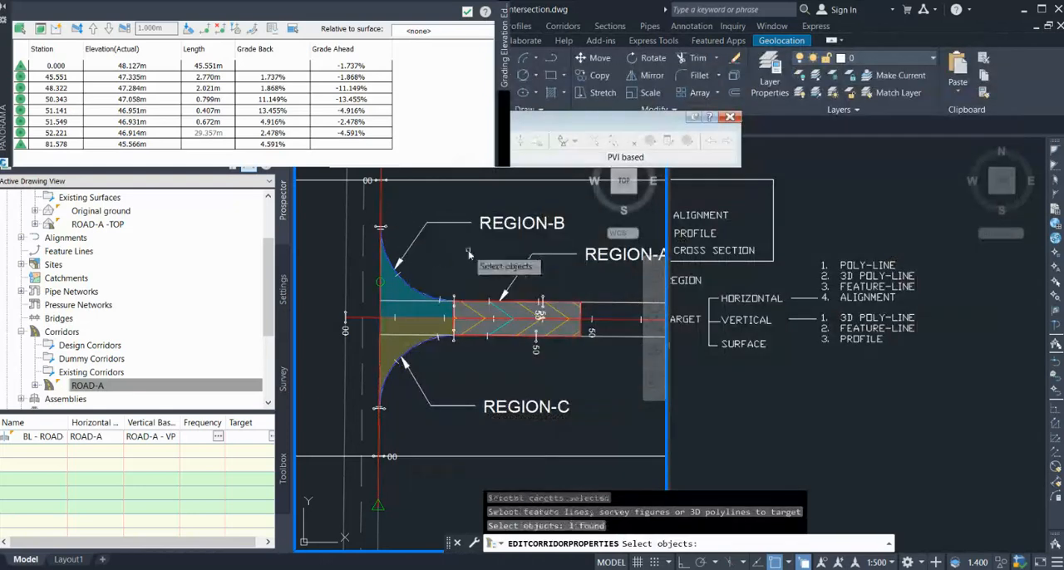
pyautogui.press('Return')
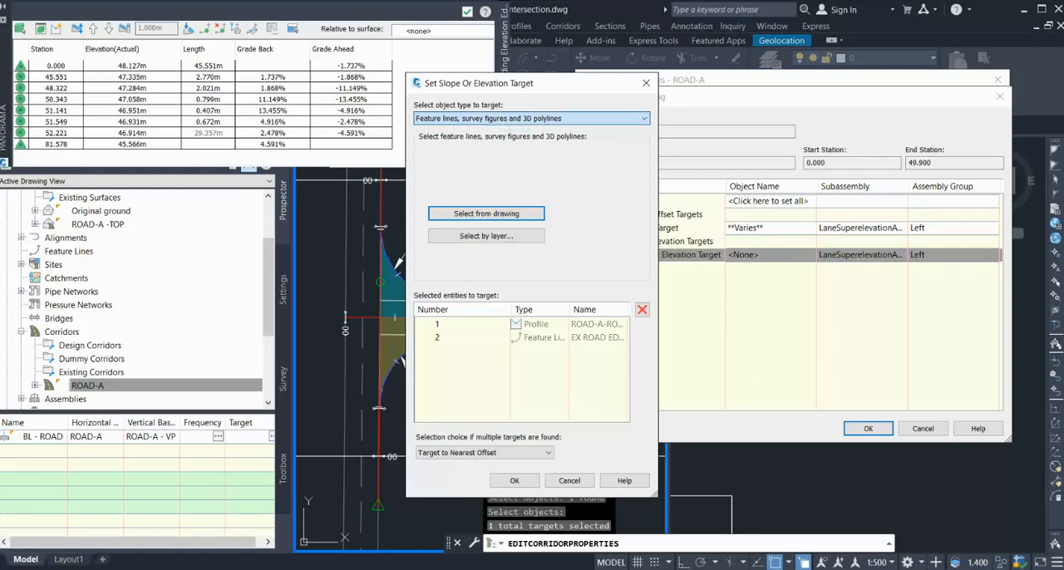
pyautogui.click(454, 132)
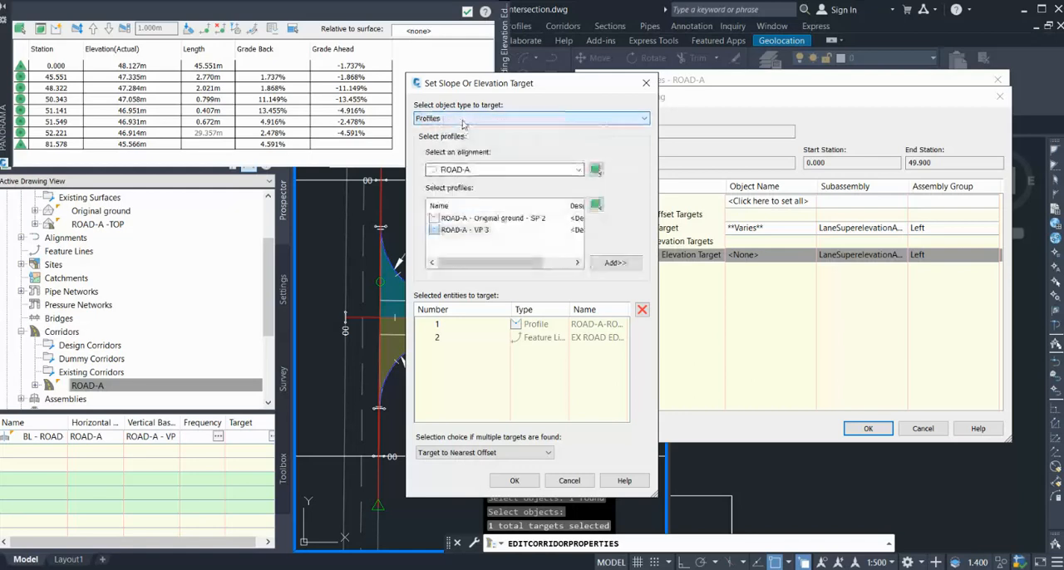
pyautogui.click(463, 119)
pyautogui.click(458, 141)
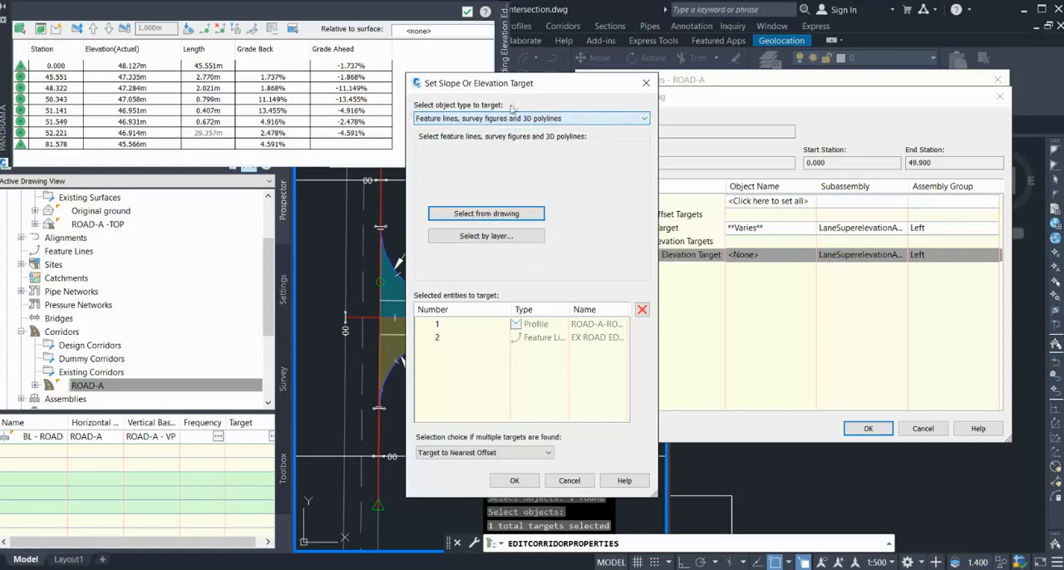
pyautogui.moveTo(489, 91); pyautogui.dragTo(539, 77)
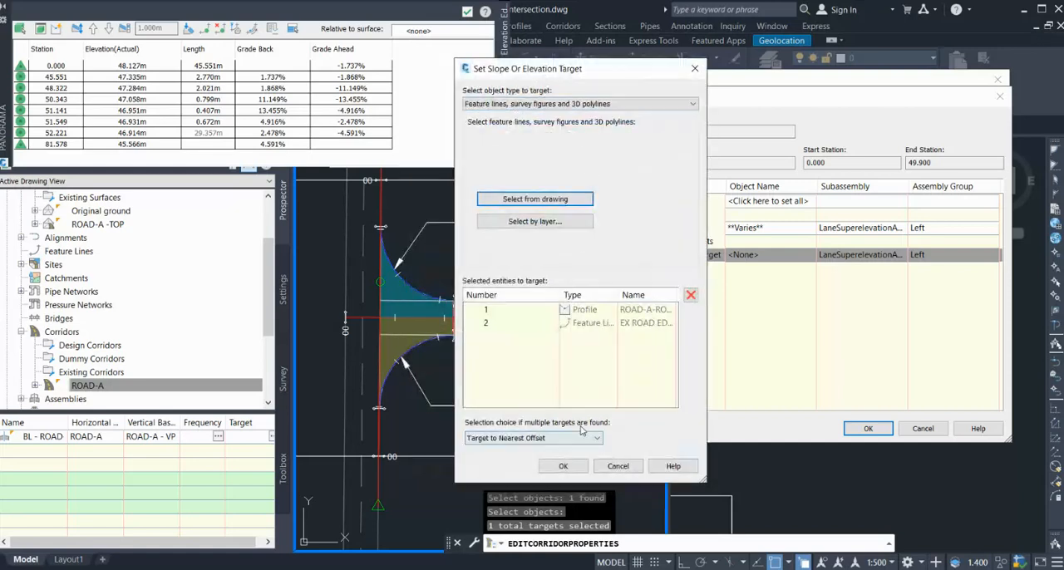
pyautogui.click(563, 466)
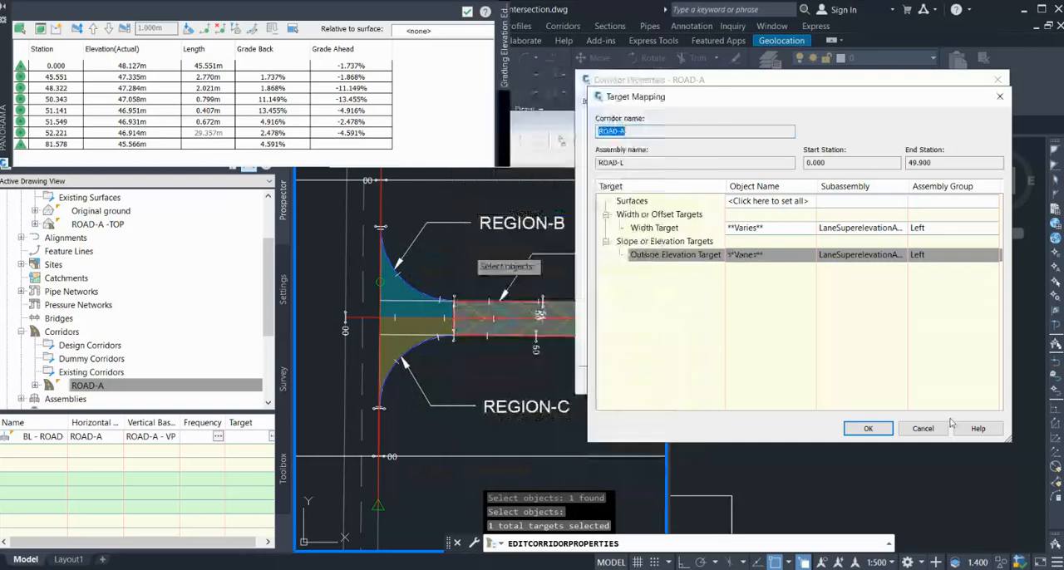
pyautogui.click(867, 428)
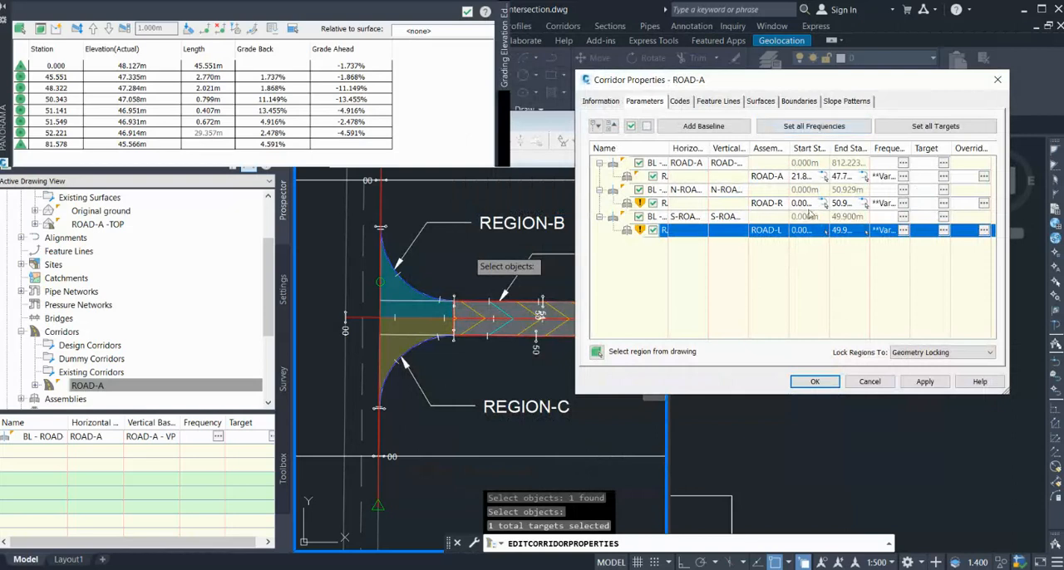
# Limit the ROAD-R region to the REGION-B curb return by picking its start station at about 9.37 m and its end station at the REGION-A boundary.
pyautogui.click(823, 204)
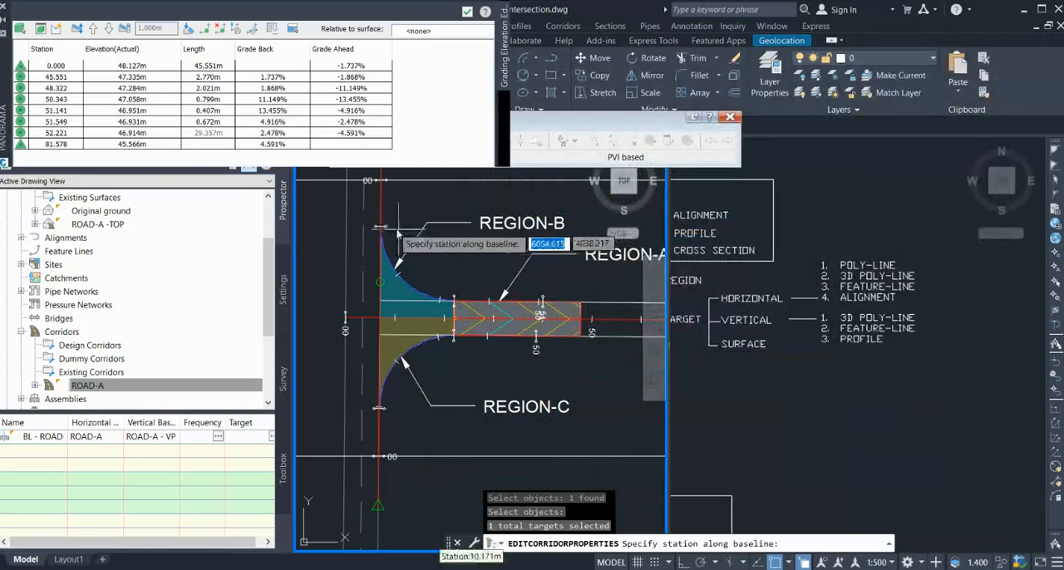
pyautogui.scroll(2, 391, 231)
pyautogui.scroll(2, 391, 231)
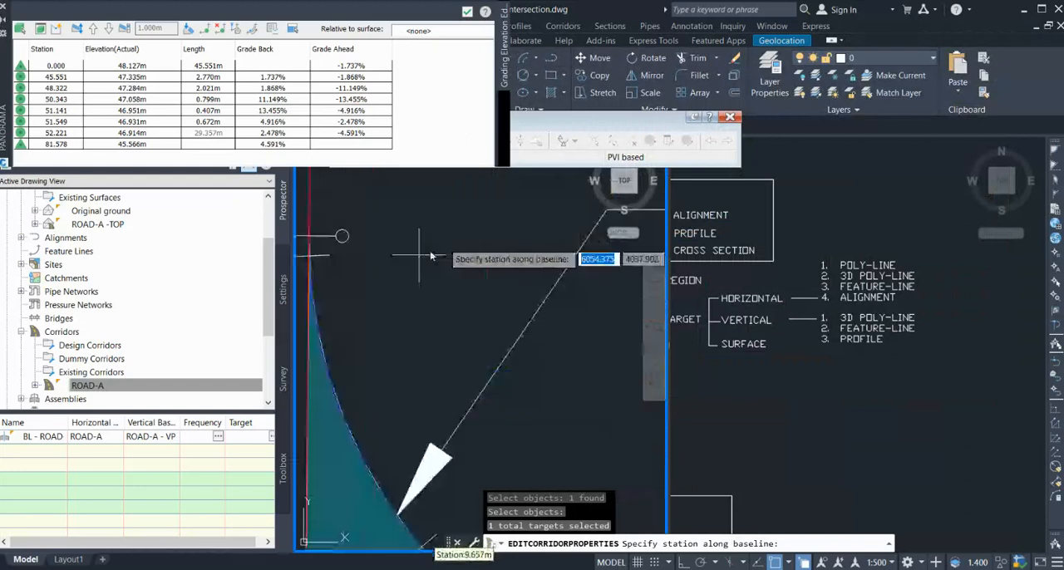
pyautogui.click(341, 238)
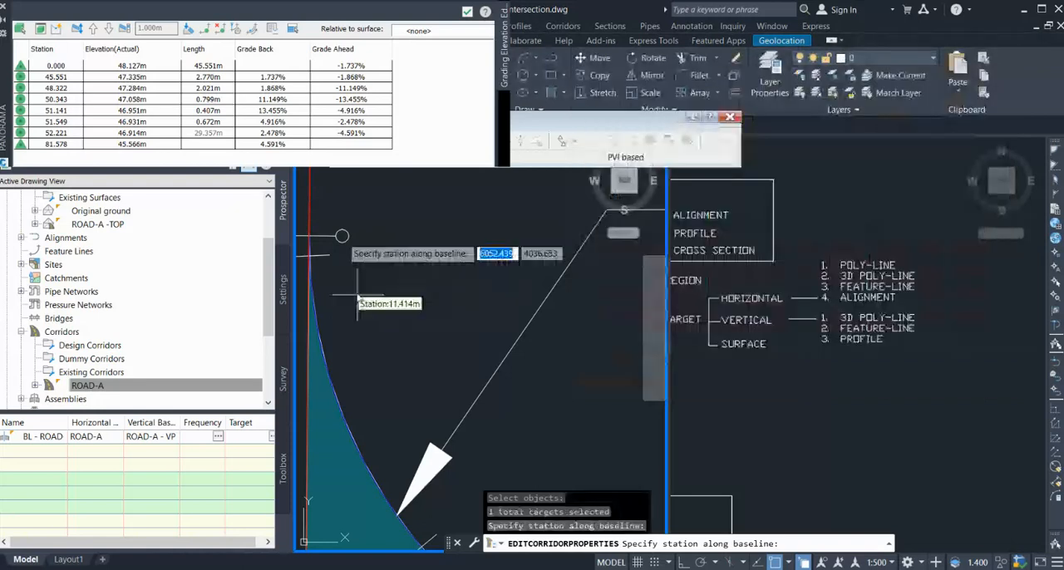
pyautogui.scroll(-2, 431, 237)
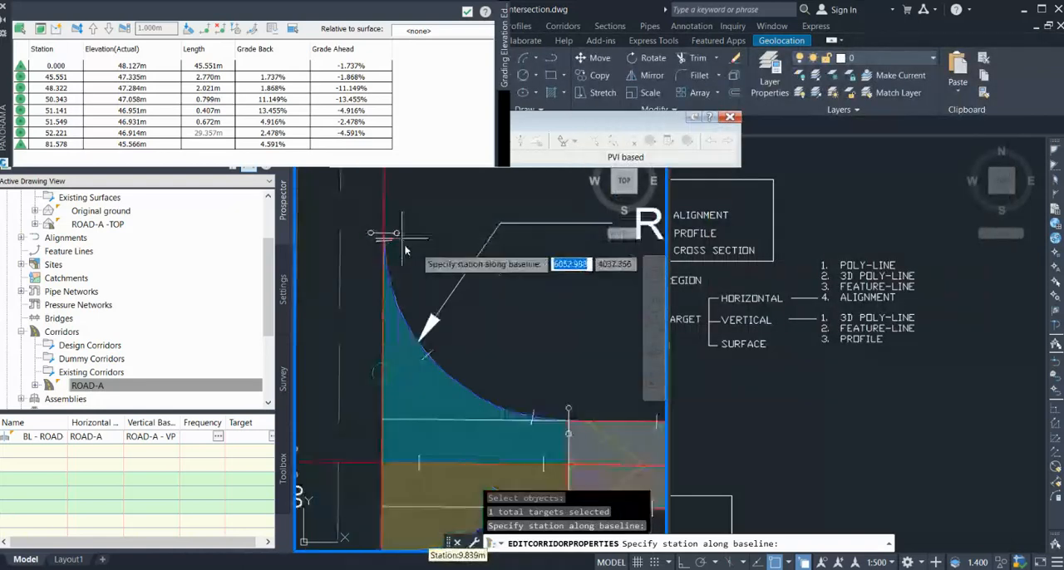
pyautogui.scroll(2, 565, 402)
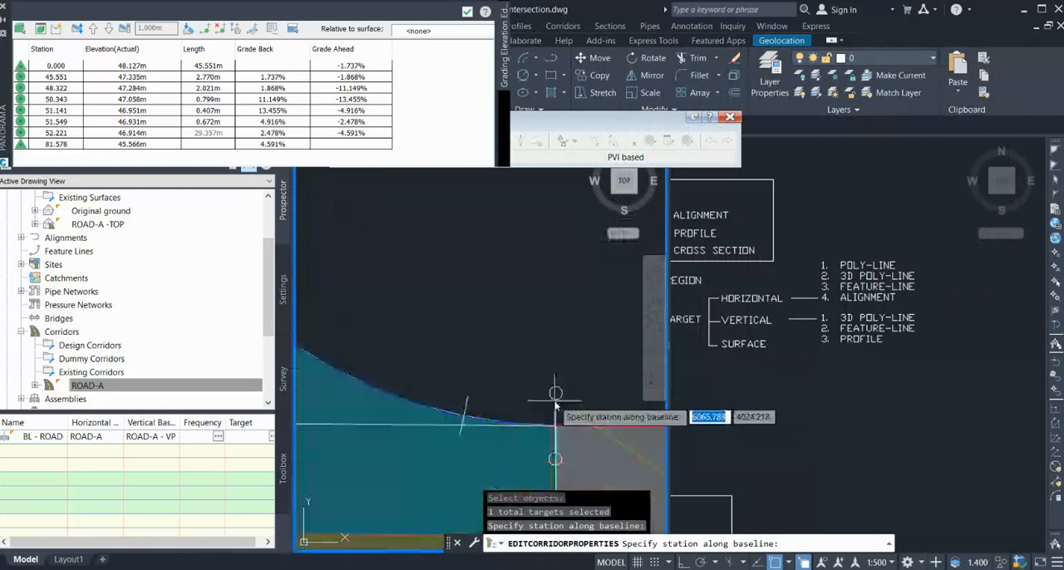
pyautogui.click(556, 403)
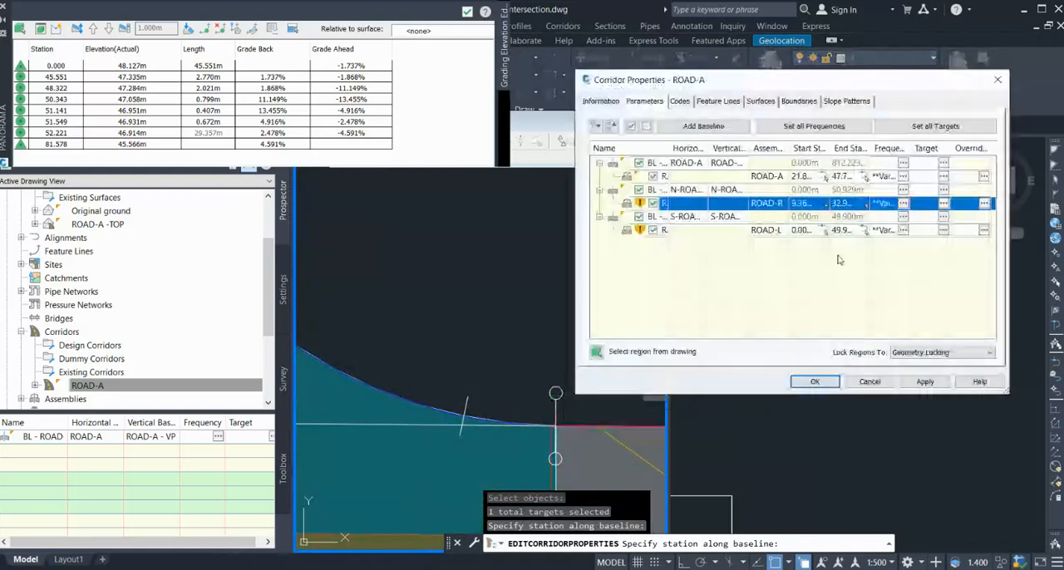
# Limit the ROAD-L region to the REGION-C curb return by picking its start station at about 9.64 m and its end station at the REGION-A boundary.
pyautogui.click(824, 231)
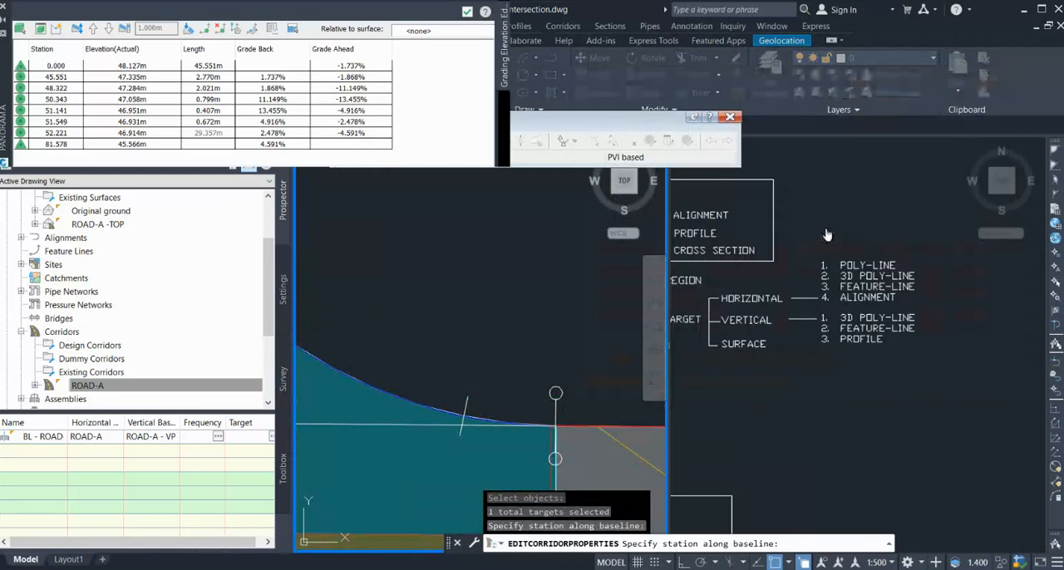
pyautogui.scroll(2, 482, 295)
pyautogui.scroll(-4, 491, 309)
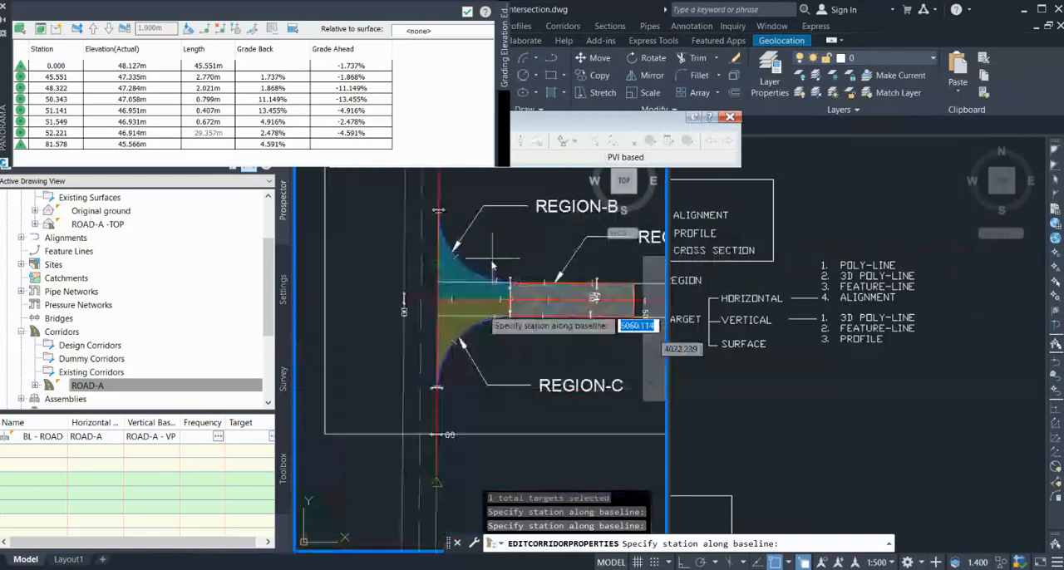
pyautogui.scroll(3, 504, 387)
pyautogui.scroll(3, 439, 388)
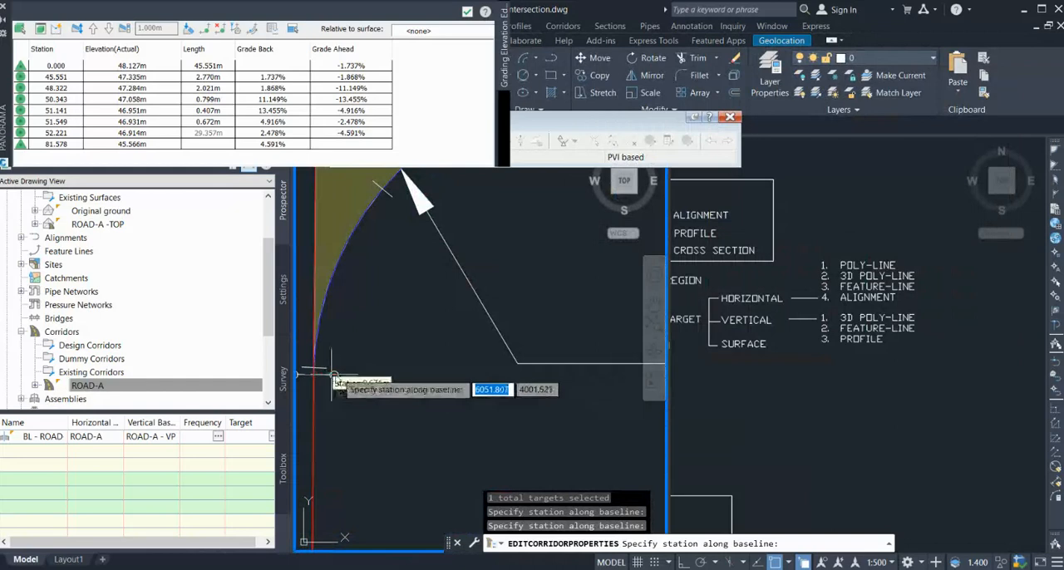
pyautogui.scroll(2, 331, 376)
pyautogui.click(331, 376)
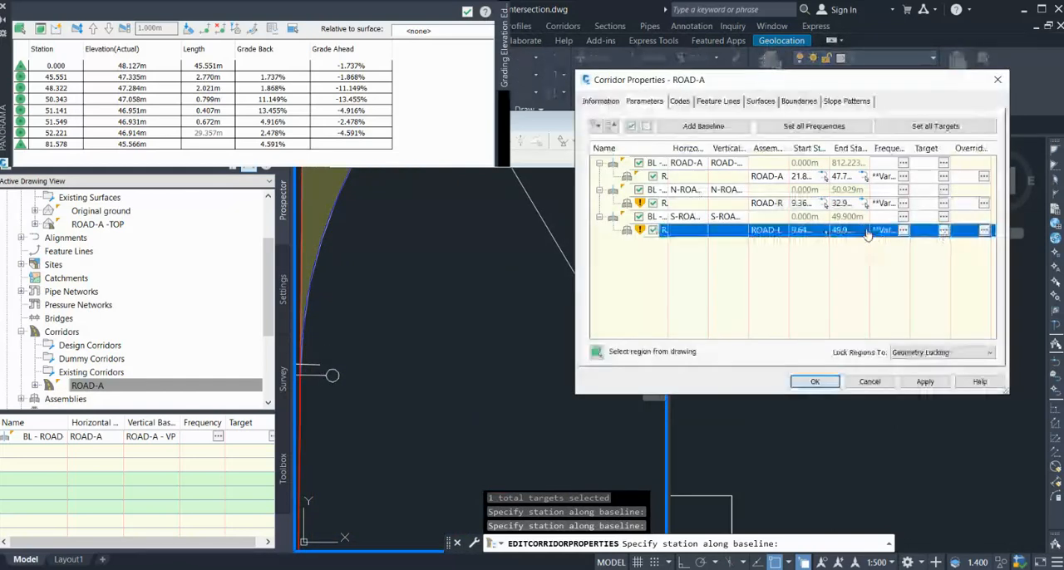
pyautogui.click(867, 232)
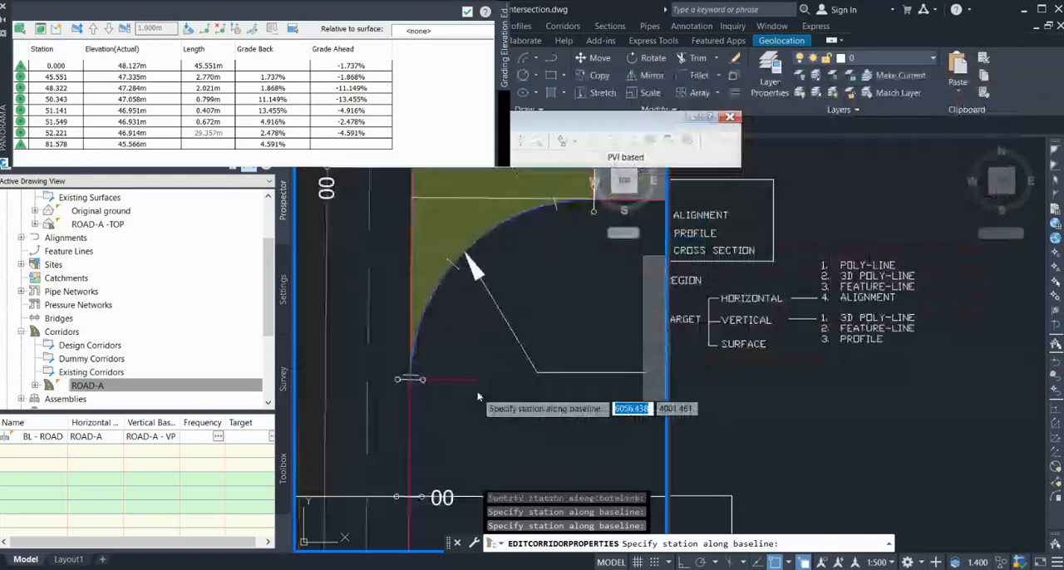
pyautogui.scroll(-4, 479, 394)
pyautogui.scroll(6, 532, 336)
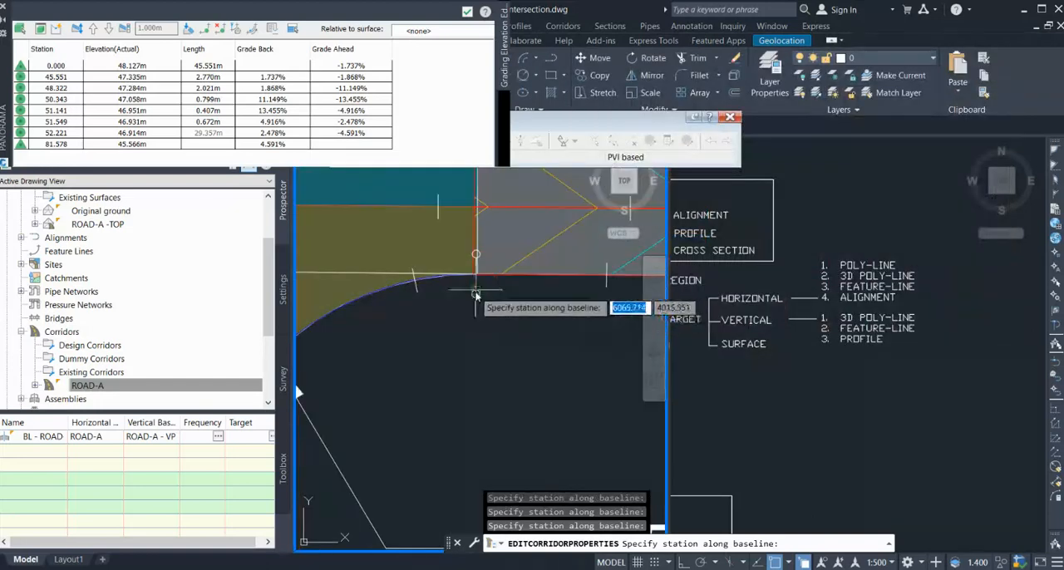
pyautogui.click(476, 295)
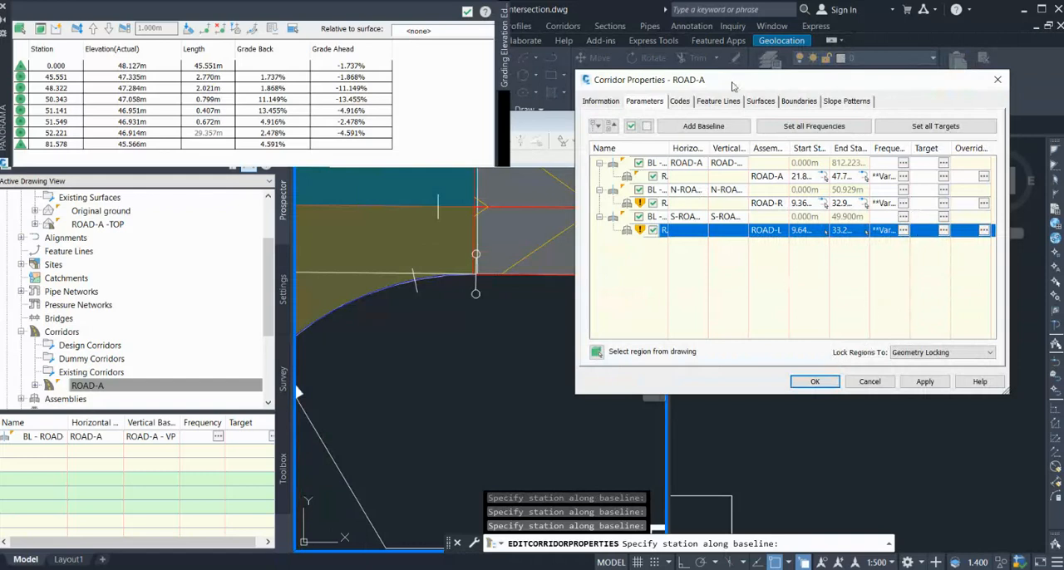
# Accept the corridor properties and rebuild the ROAD-A corridor with the limited curb-return regions.
pyautogui.moveTo(733, 86)
pyautogui.mouseDown()
pyautogui.moveTo(839, 85)
pyautogui.moveTo(749, 86)
pyautogui.mouseUp()
pyautogui.click(830, 381)
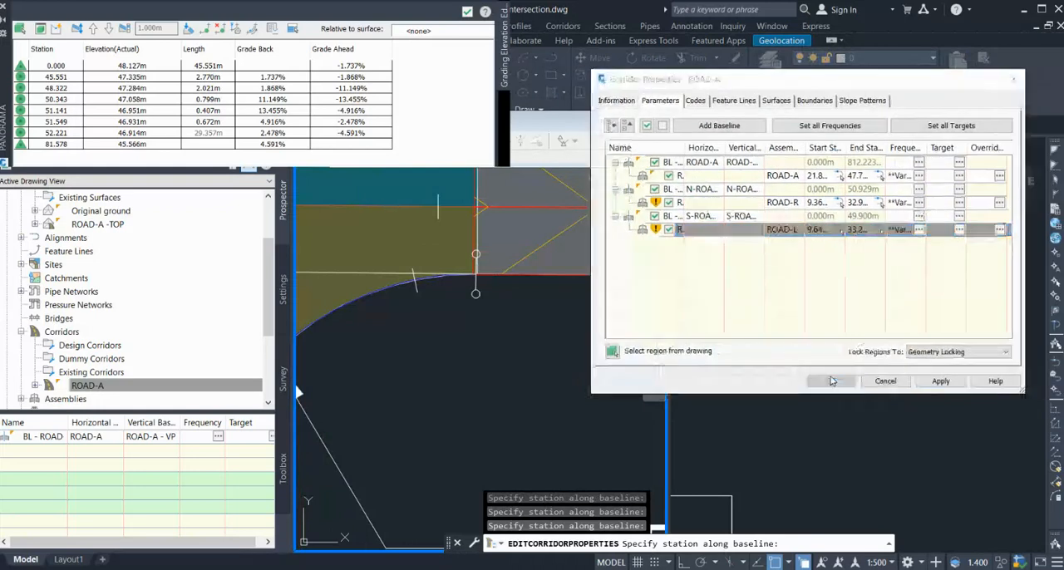
pyautogui.click(592, 259)
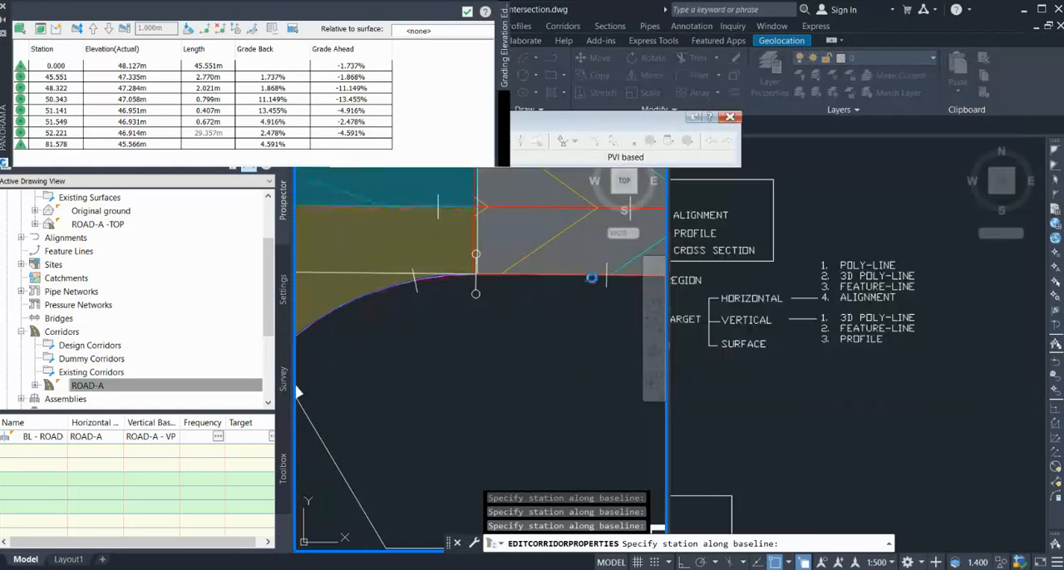
pyautogui.scroll(-3, 483, 330)
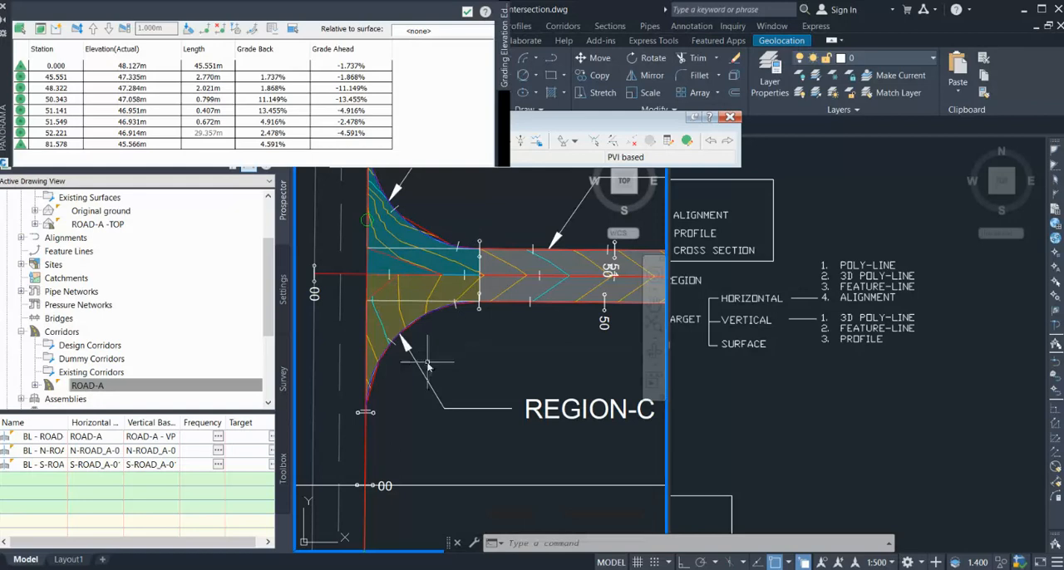
pyautogui.scroll(2, 428, 366)
pyautogui.scroll(-2, 431, 395)
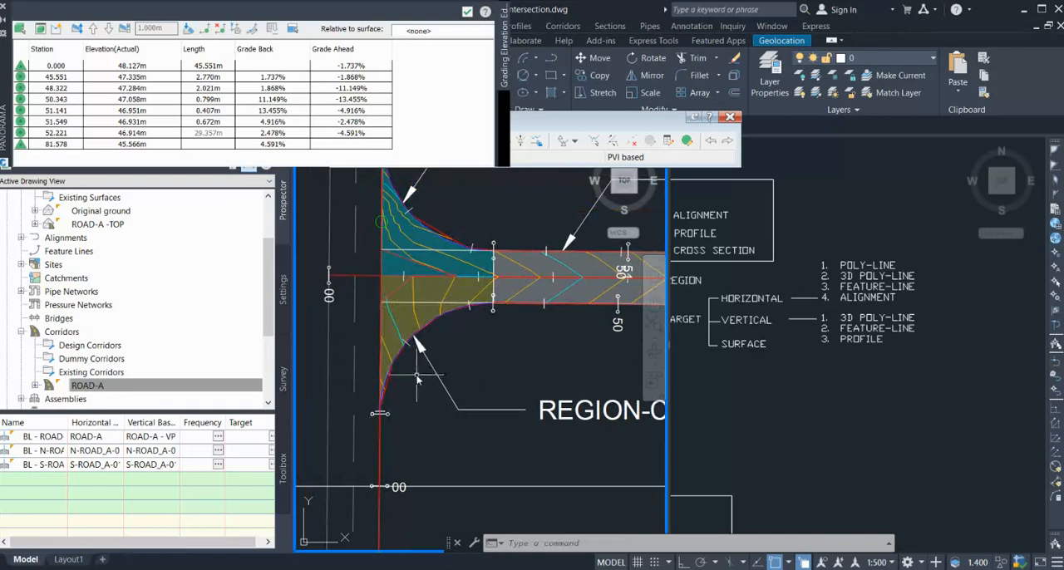
# Reopen the ROAD-A corridor's properties and reduce the curve increment of the ROAD-R region's assembly frequency.
pyautogui.click(235, 384)
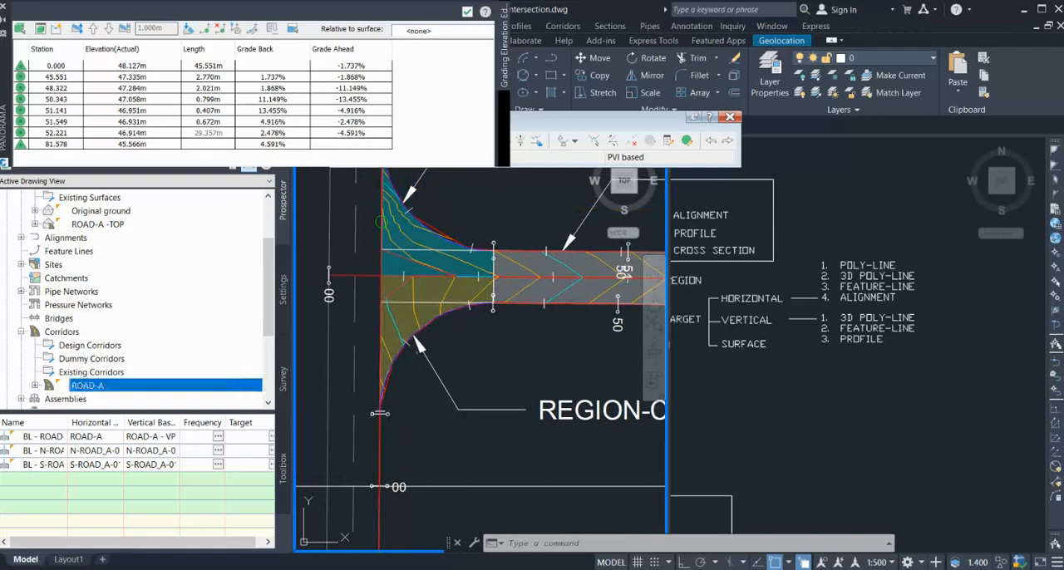
pyautogui.click(262, 391)
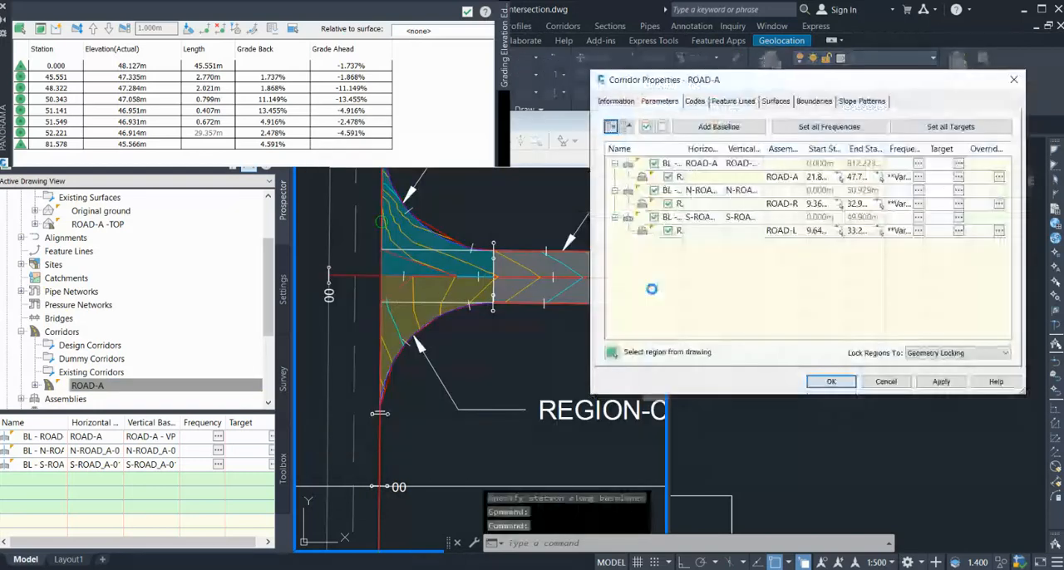
pyautogui.click(919, 204)
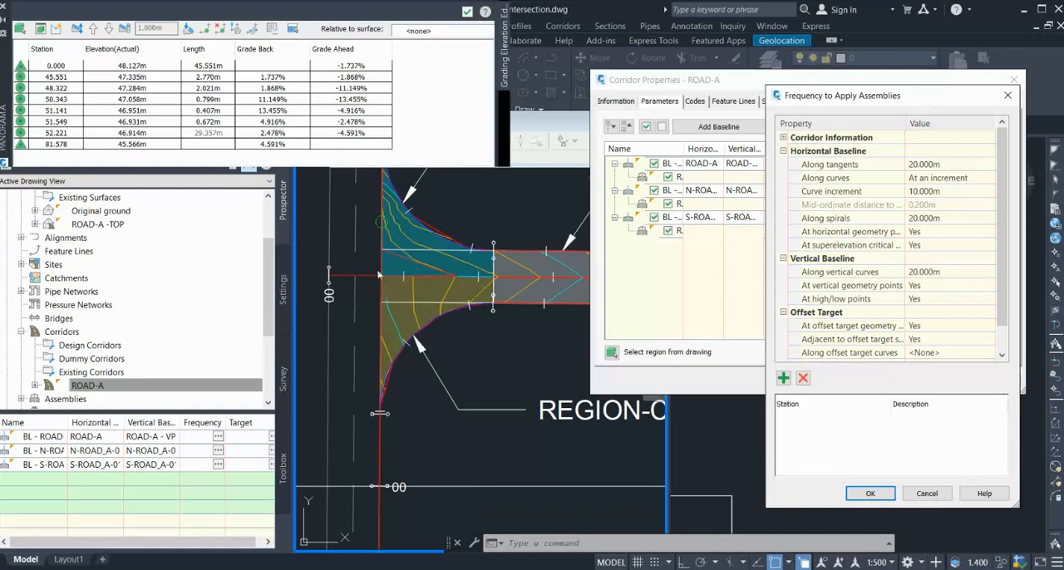
pyautogui.click(956, 192)
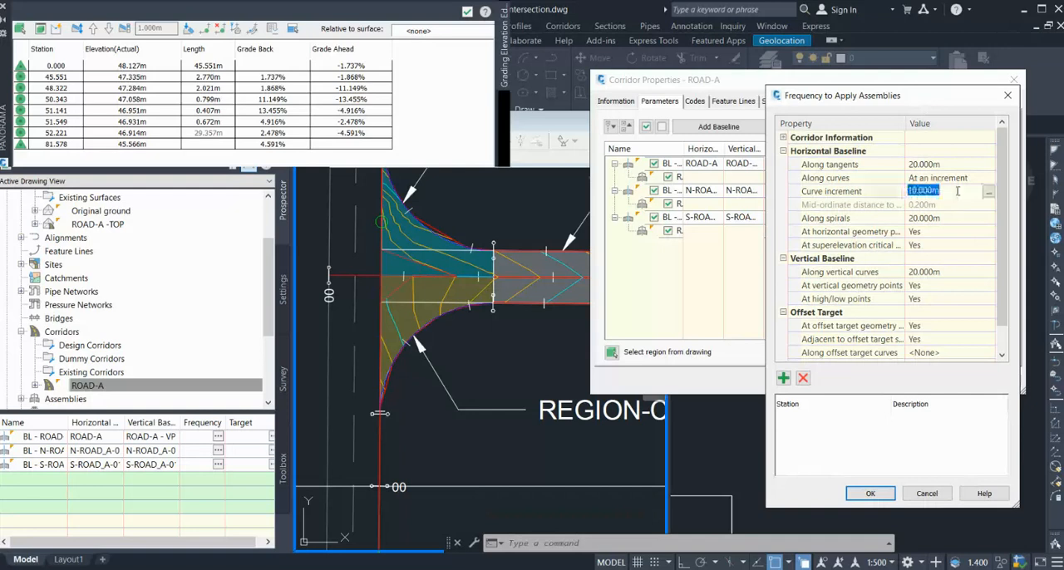
pyautogui.write('0')
pyautogui.click(870, 493)
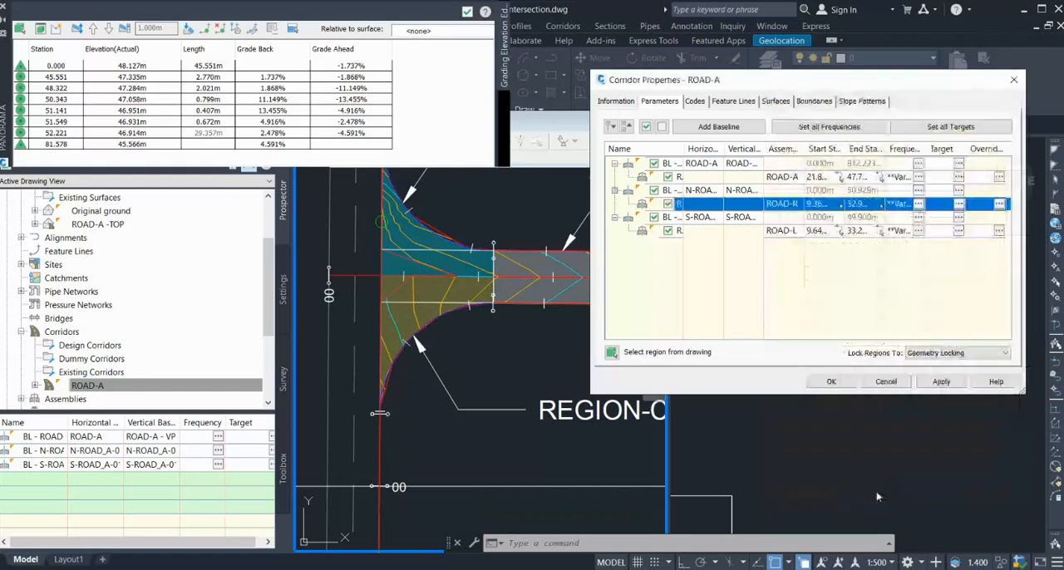
# Set the curve increment of the ROAD-L region's assembly frequency to 0.5 m.
pyautogui.click(919, 231)
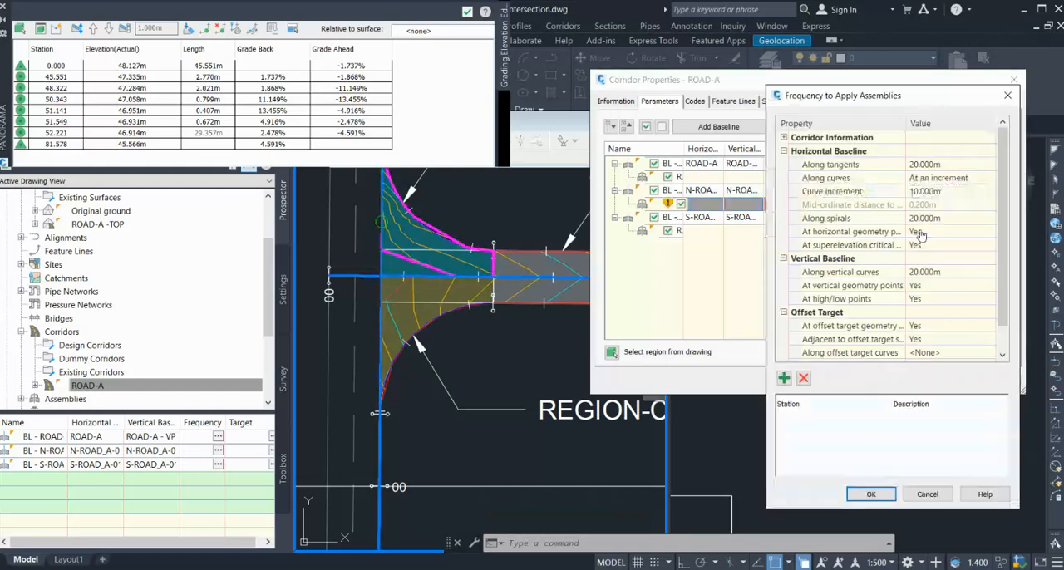
pyautogui.click(940, 193)
pyautogui.write('0')
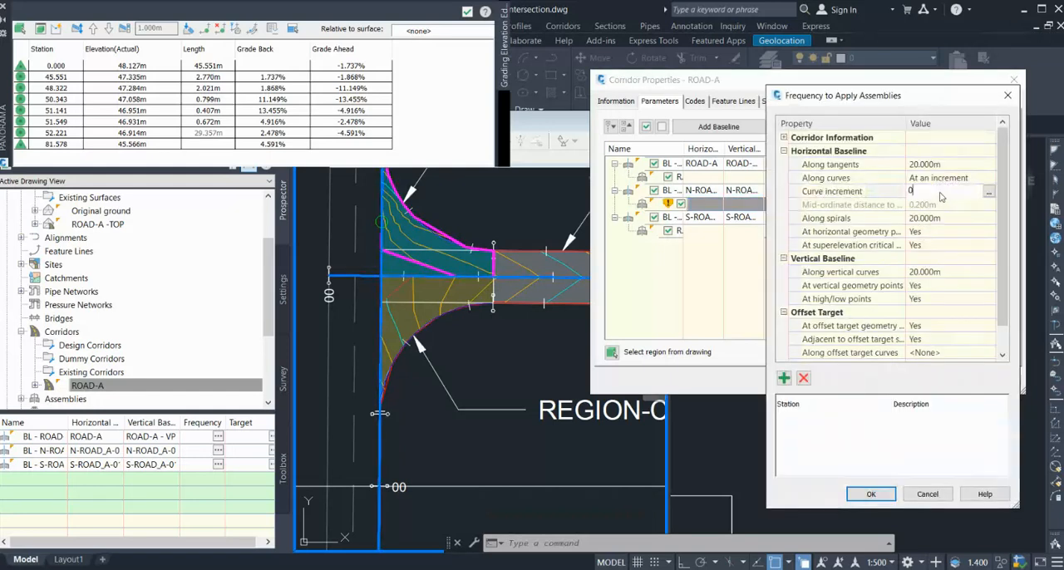
pyautogui.write('.5')
pyautogui.click(870, 493)
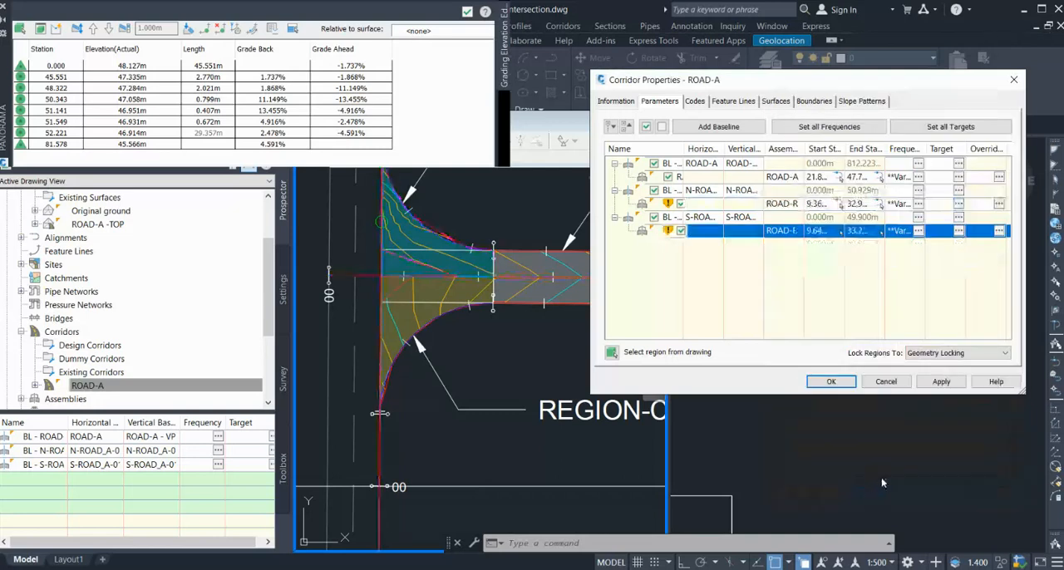
# Apply the new frequencies, rebuild the ROAD-A corridor and accept its properties.
pyautogui.click(939, 378)
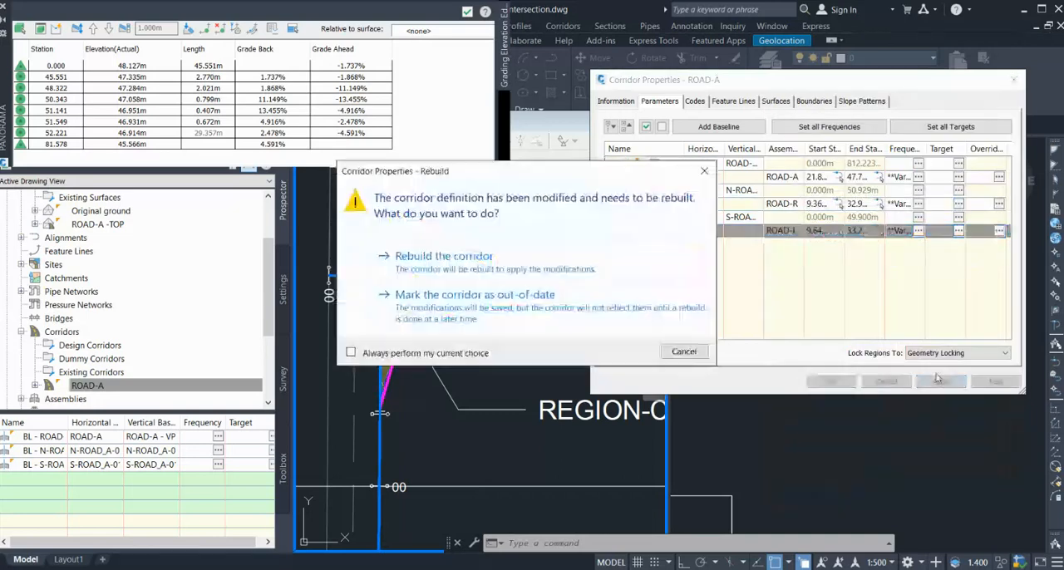
pyautogui.click(662, 259)
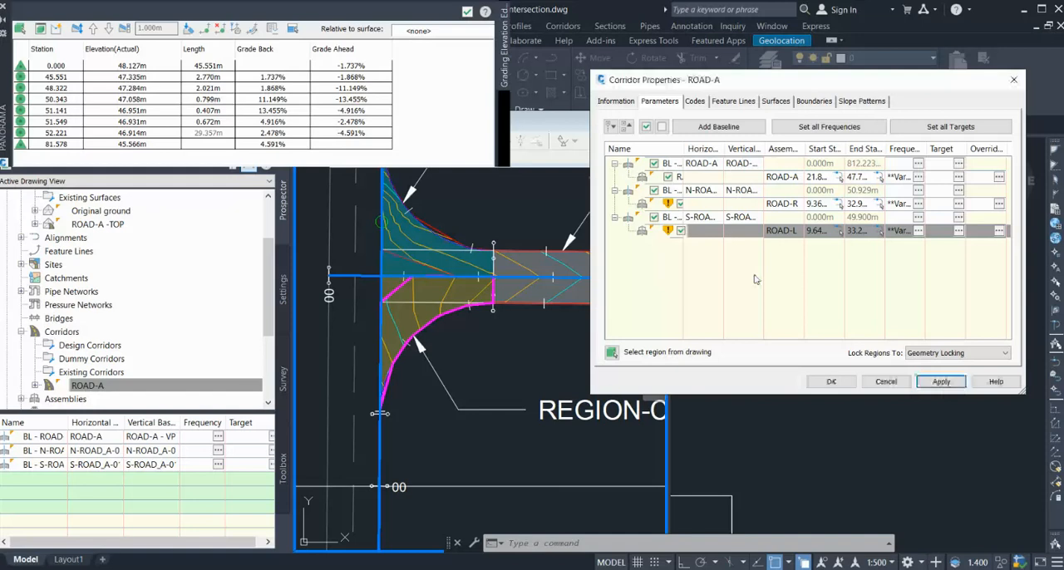
pyautogui.click(830, 382)
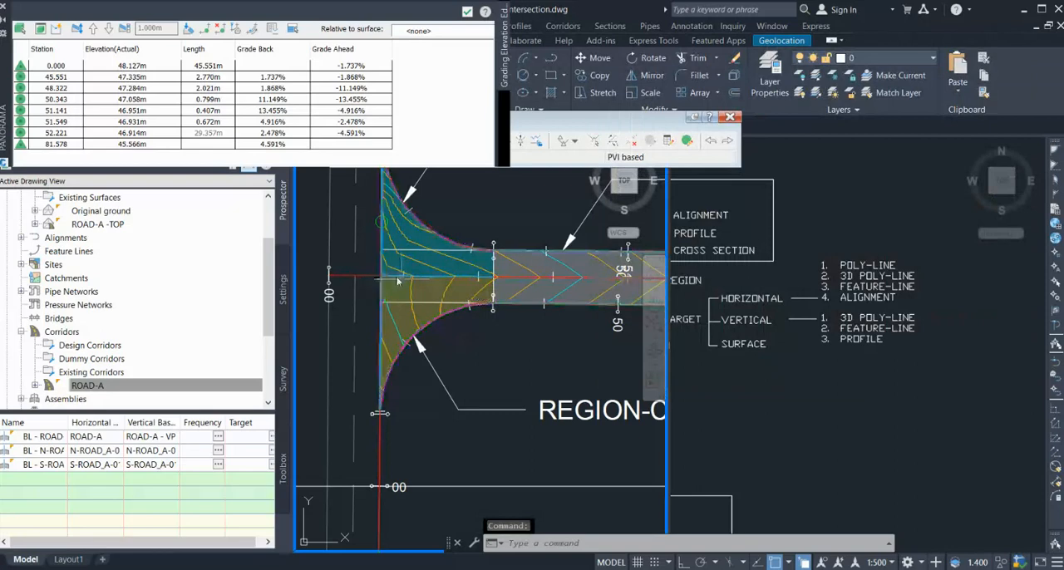
# Examine the surface contours in both curb returns and where they meet REGION-A.
pyautogui.scroll(4, 399, 279)
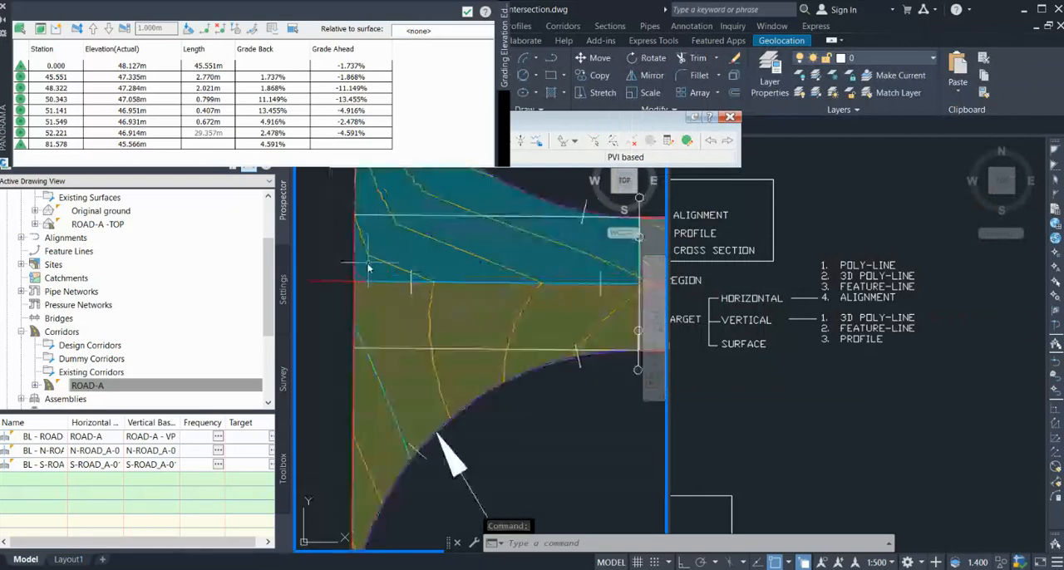
pyautogui.scroll(-2, 486, 269)
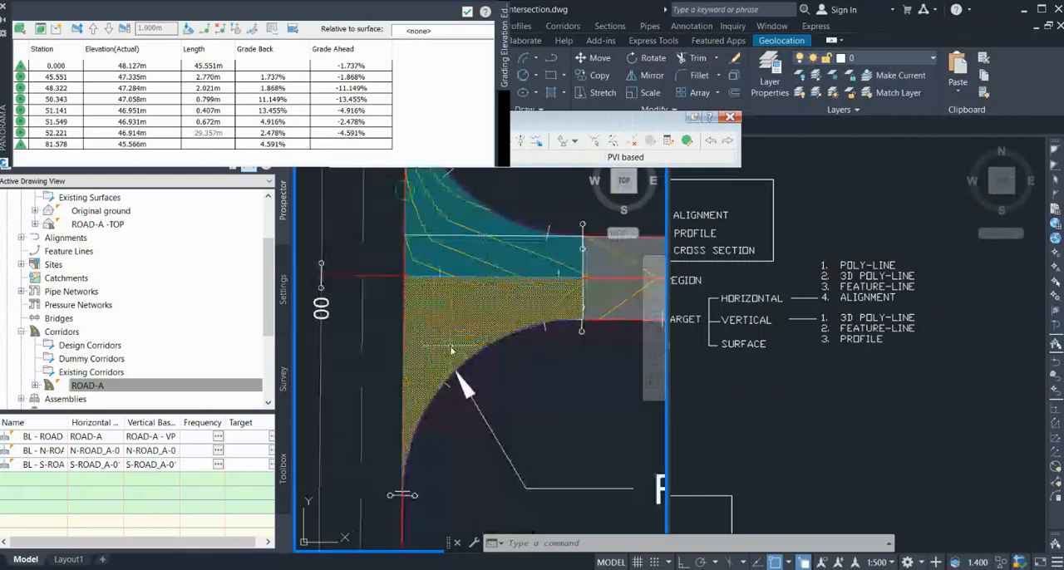
pyautogui.scroll(5, 478, 283)
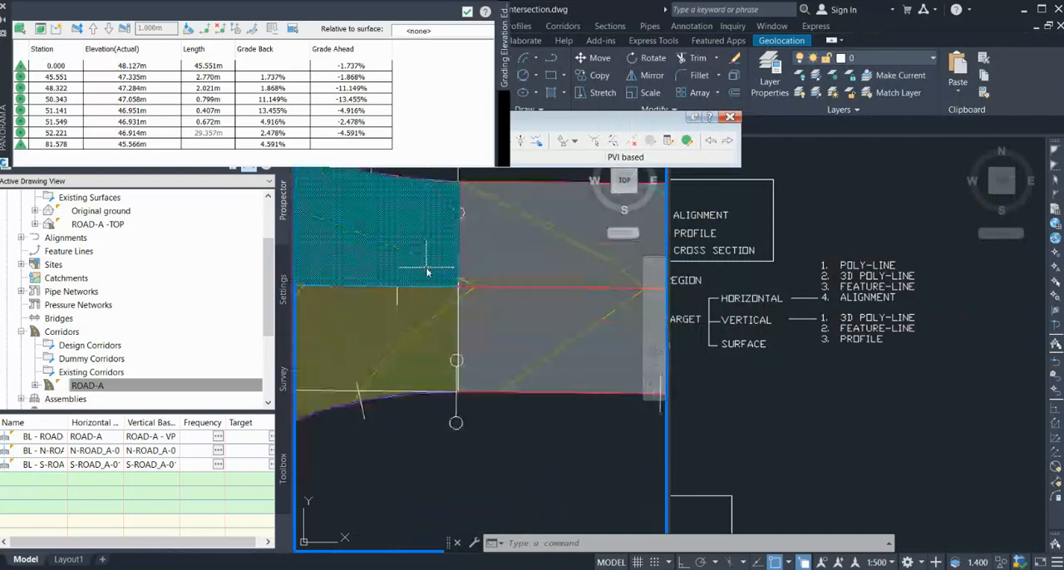
pyautogui.scroll(3, 488, 287)
pyautogui.scroll(-2, 486, 293)
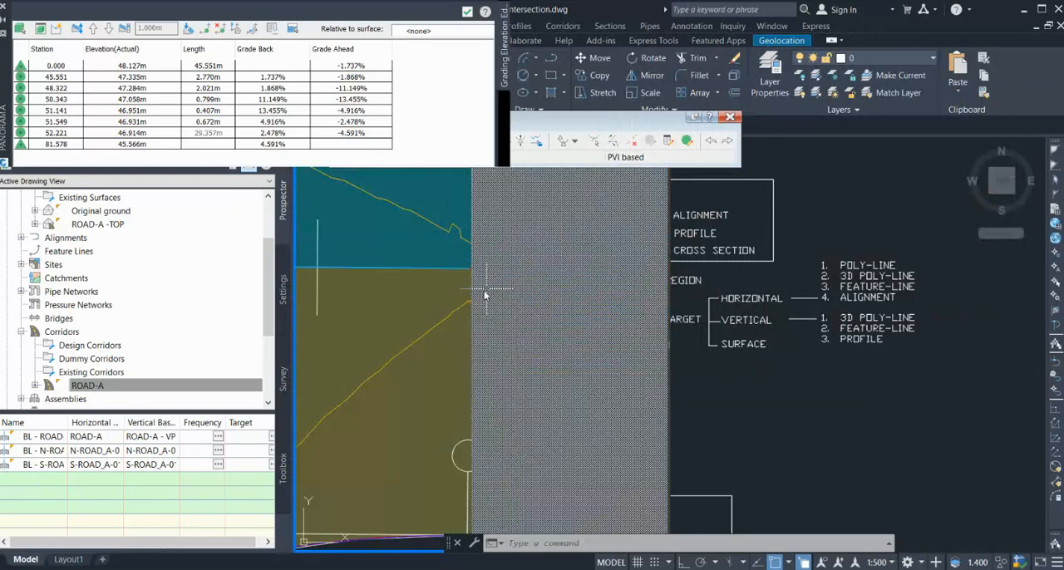
pyautogui.scroll(-3, 491, 308)
# Erase the three solid hatches covering REGION-A, REGION-B and REGION-C.
pyautogui.press('Escape')
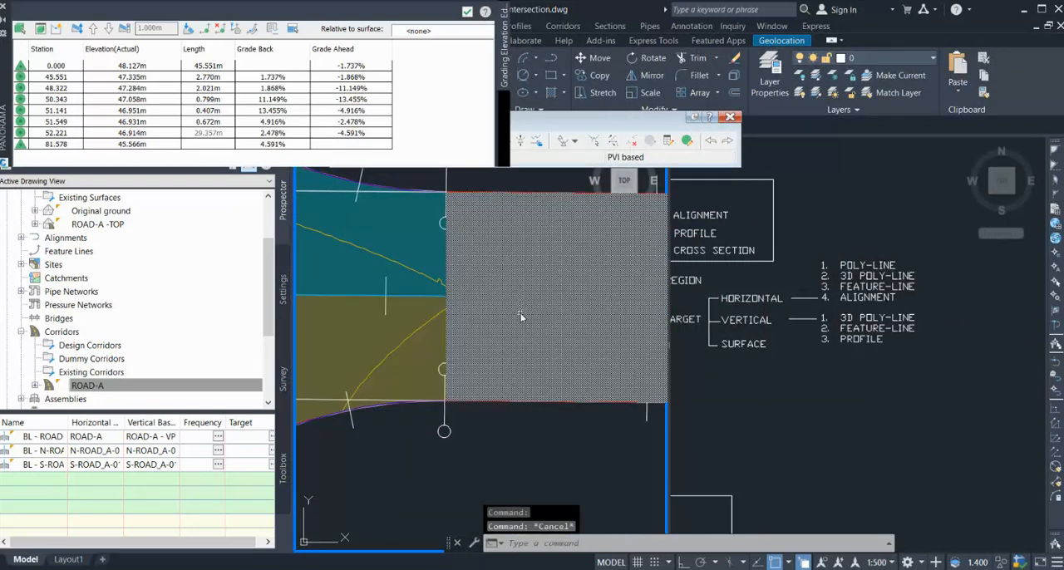
pyautogui.scroll(-4, 495, 314)
pyautogui.click(499, 293)
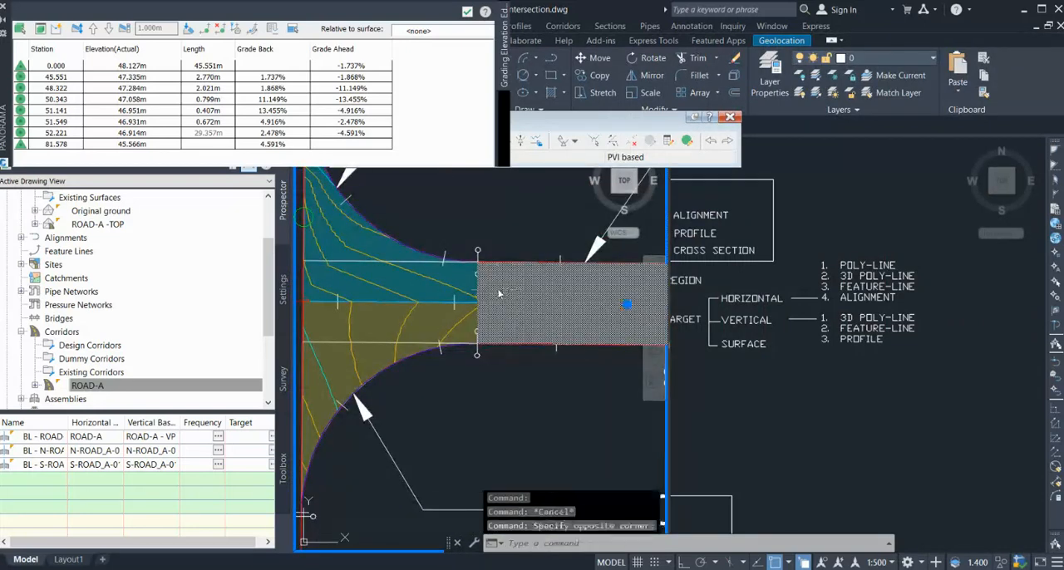
pyautogui.press('Delete')
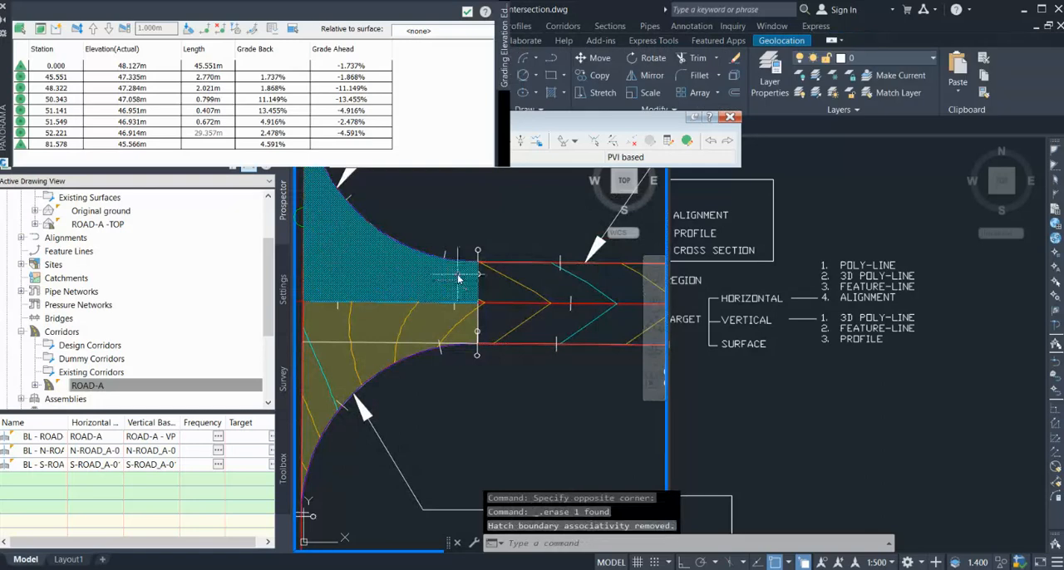
pyautogui.click(458, 278)
pyautogui.press('Delete')
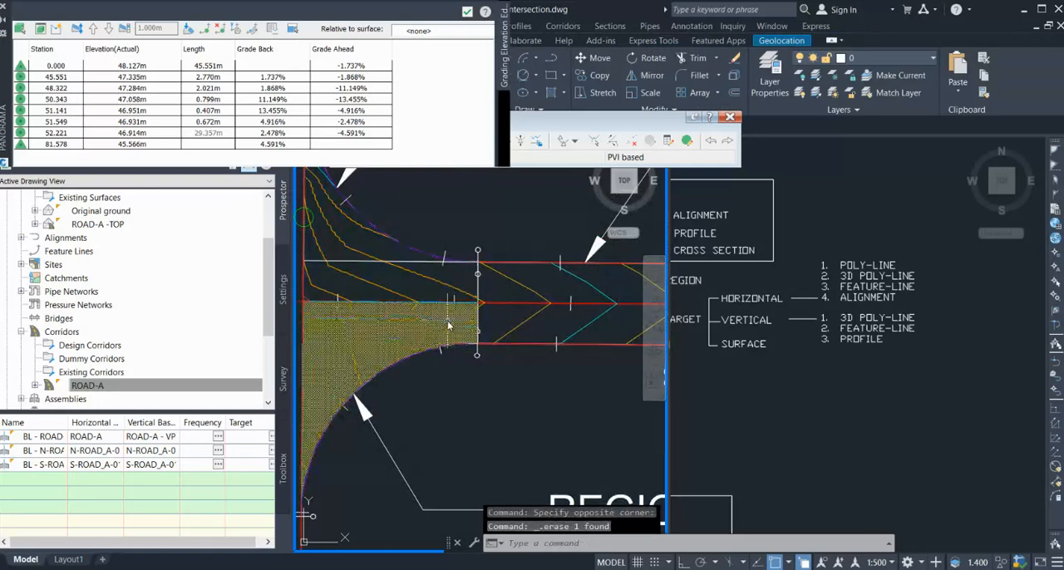
pyautogui.click(449, 325)
pyautogui.press('Delete')
# Inspect the ROAD-A -TOP surface from an oblique 3D angle in the Object Viewer and return to the plan view.
pyautogui.scroll(3, 499, 303)
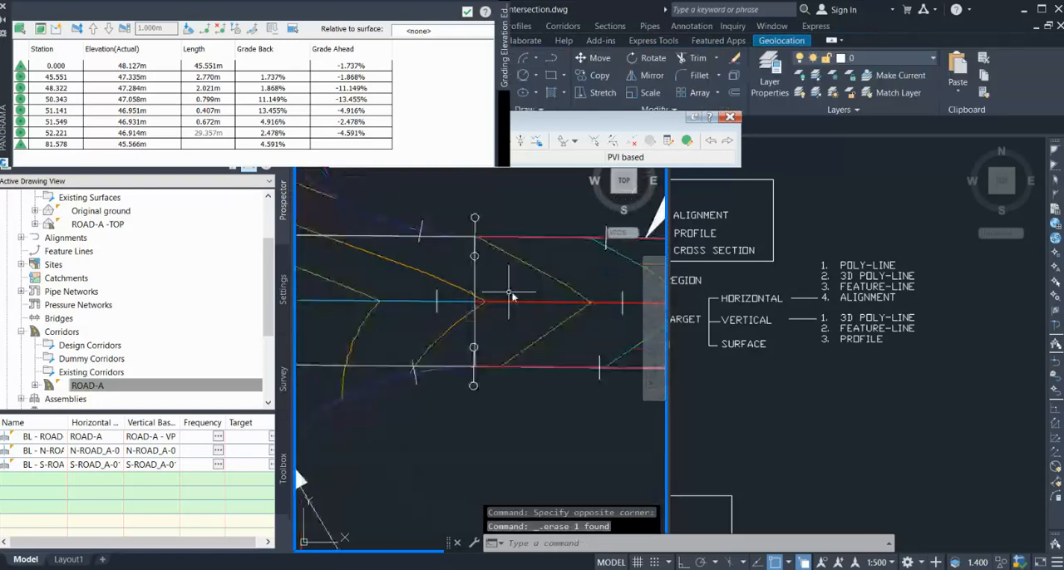
pyautogui.scroll(2, 497, 307)
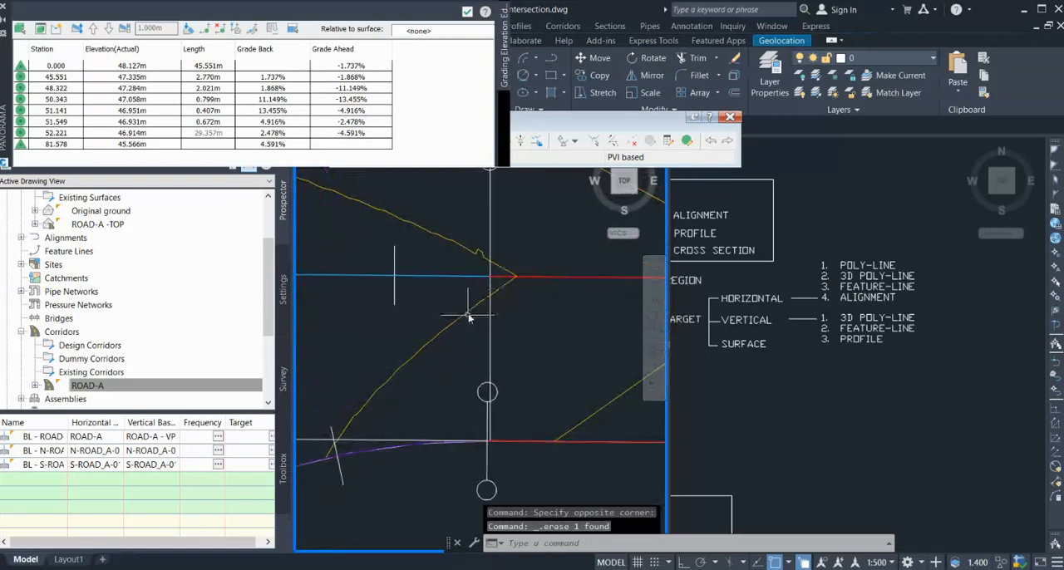
pyautogui.scroll(-5, 482, 301)
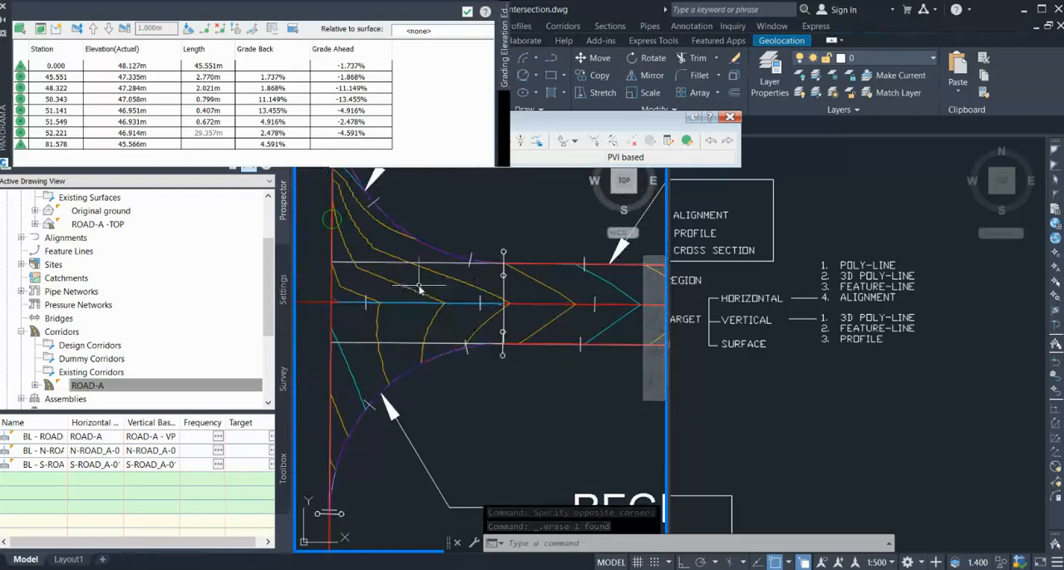
pyautogui.scroll(-3, 399, 279)
pyautogui.scroll(2, 396, 277)
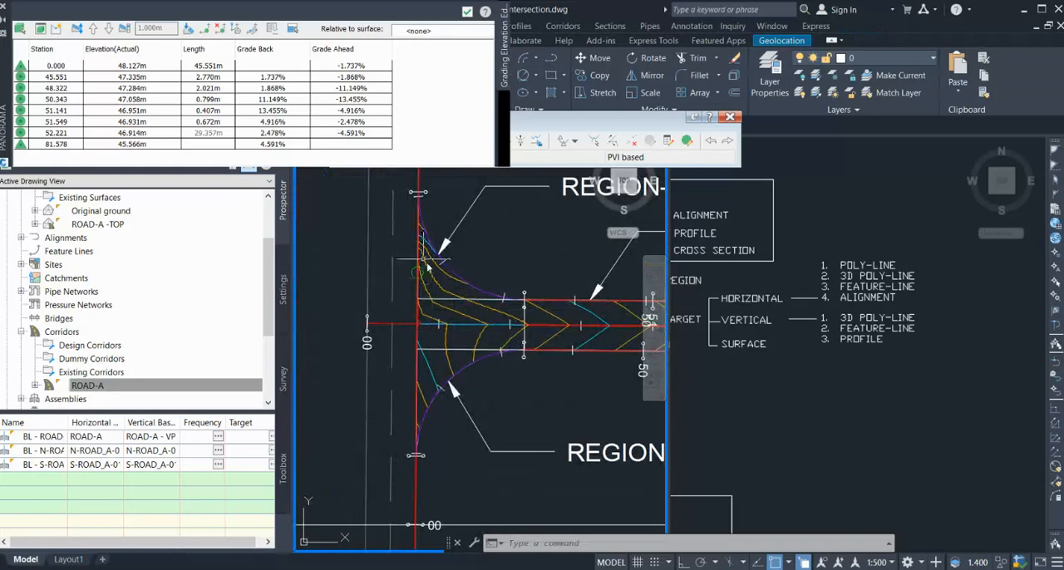
pyautogui.click(449, 337)
pyautogui.press('Escape')
pyautogui.click(447, 340)
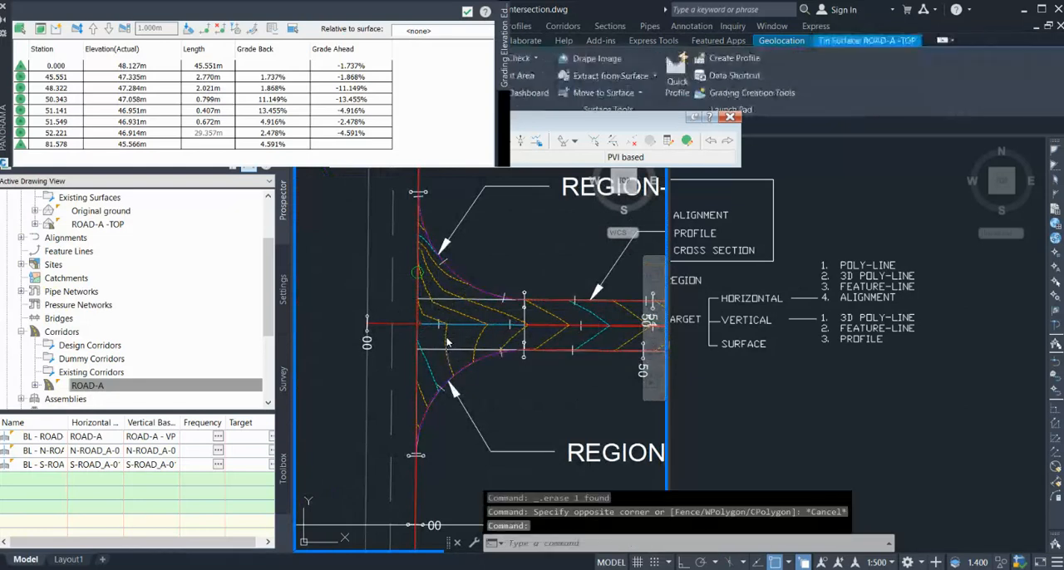
pyautogui.rightClick(453, 337)
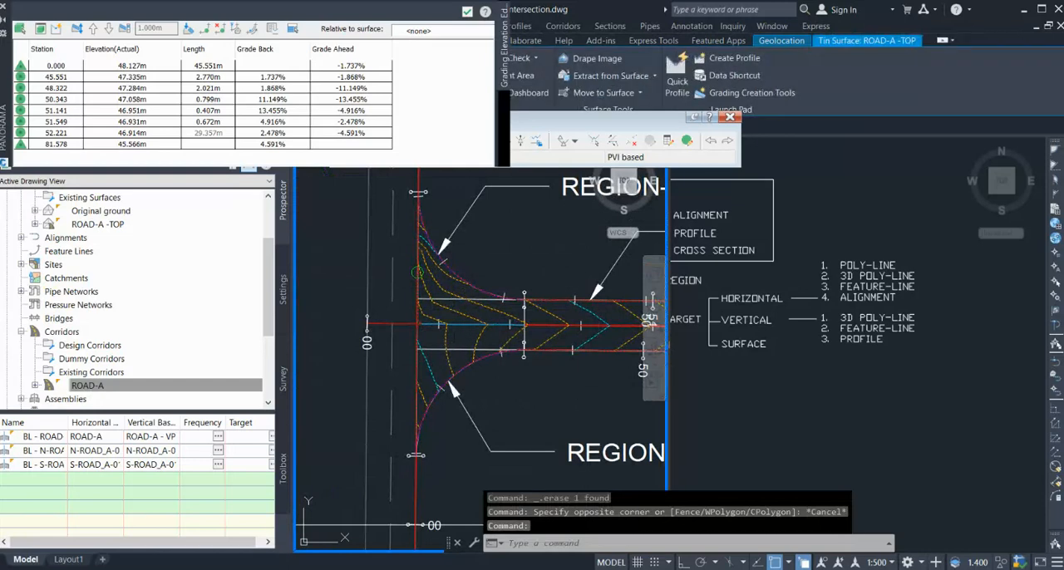
pyautogui.click(510, 445)
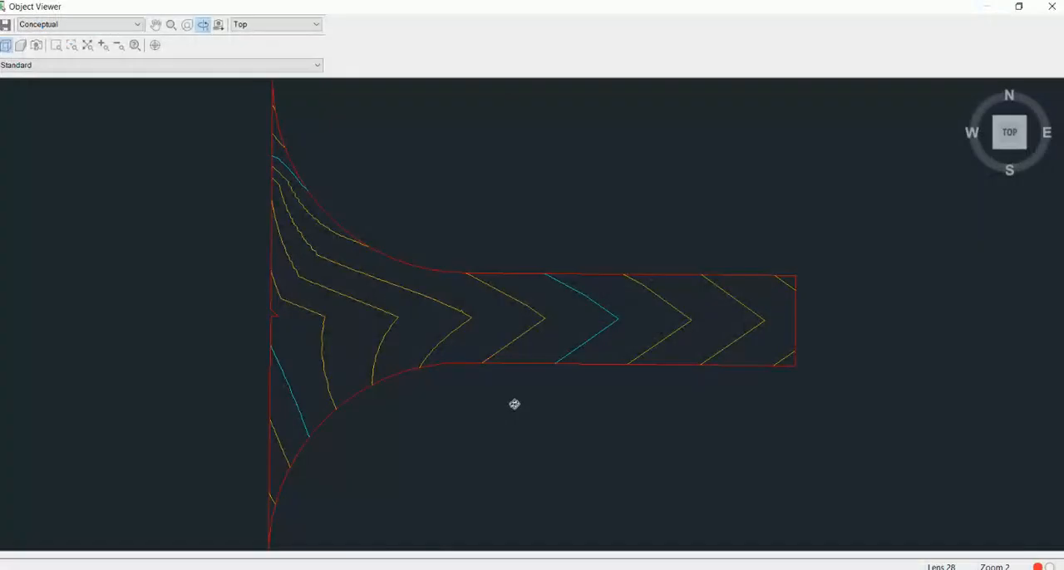
pyautogui.moveTo(515, 404); pyautogui.dragTo(581, 365)
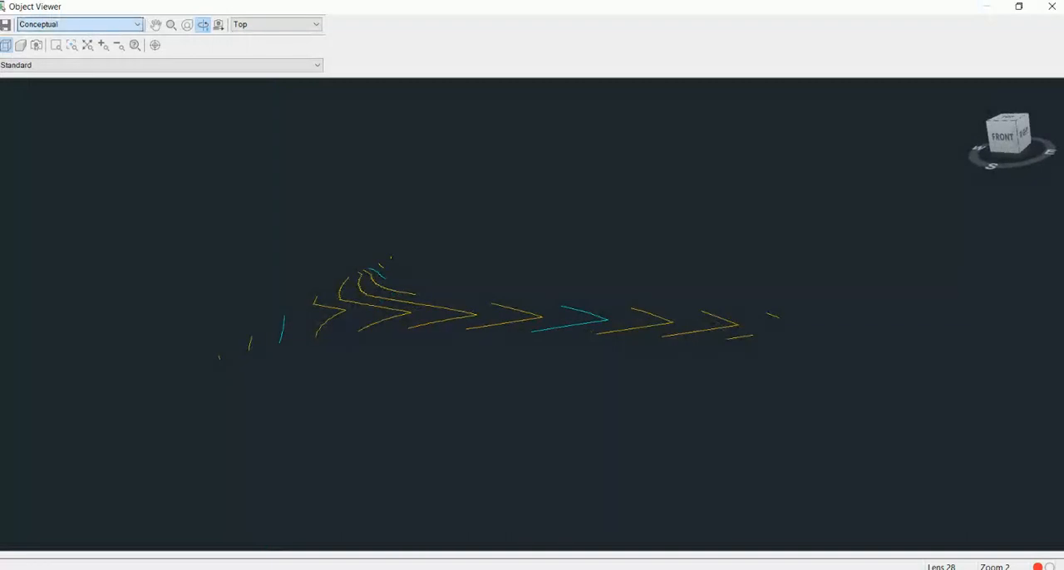
pyautogui.click(100, 72)
pyautogui.moveTo(448, 313); pyautogui.dragTo(482, 366)
pyautogui.press('Escape')
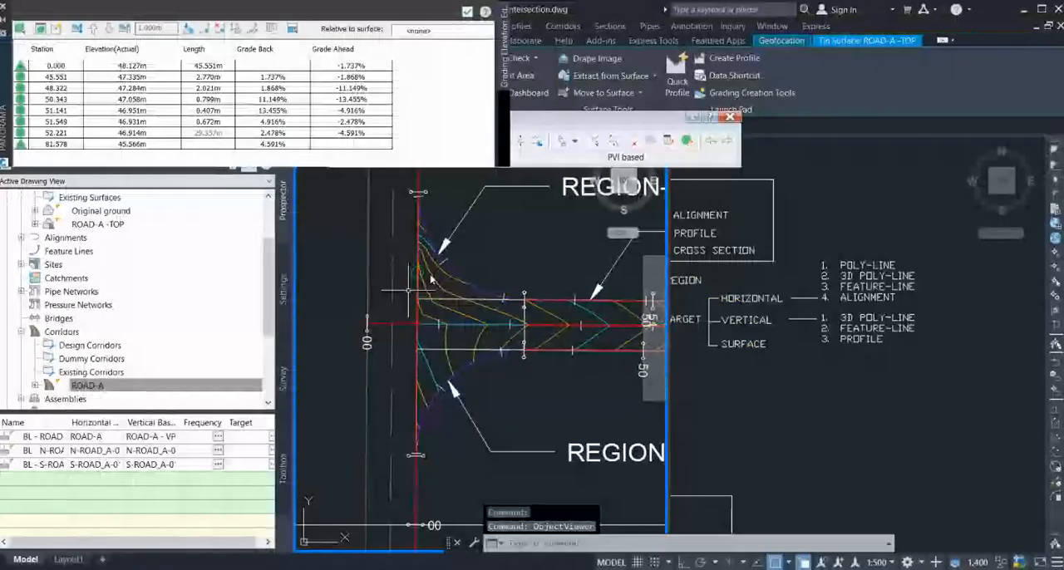
# Close the Grading Elevation Editor that covers the drawing.
pyautogui.scroll(4, 465, 328)
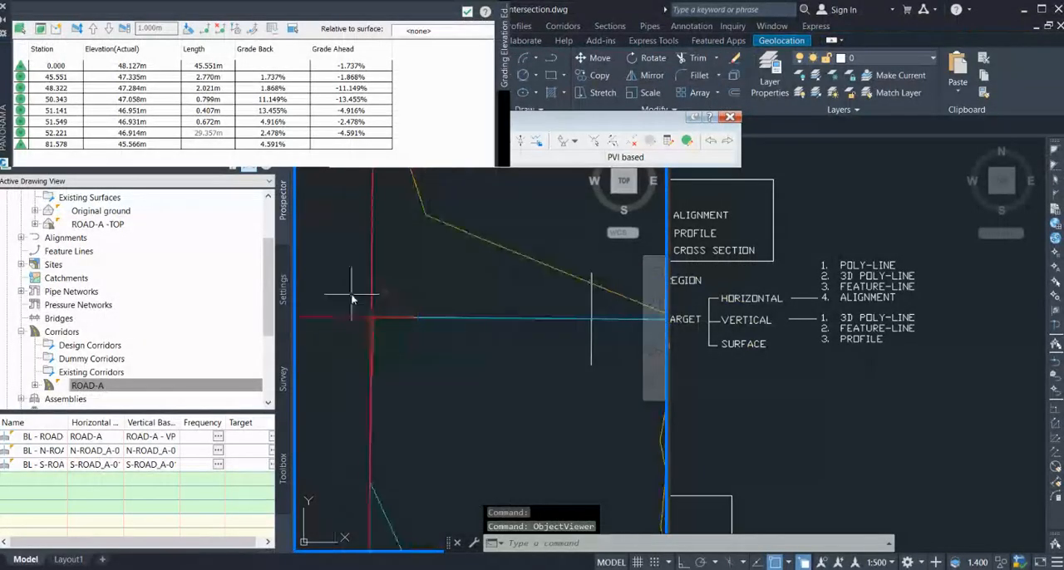
pyautogui.scroll(-3, 361, 352)
pyautogui.scroll(-2, 360, 351)
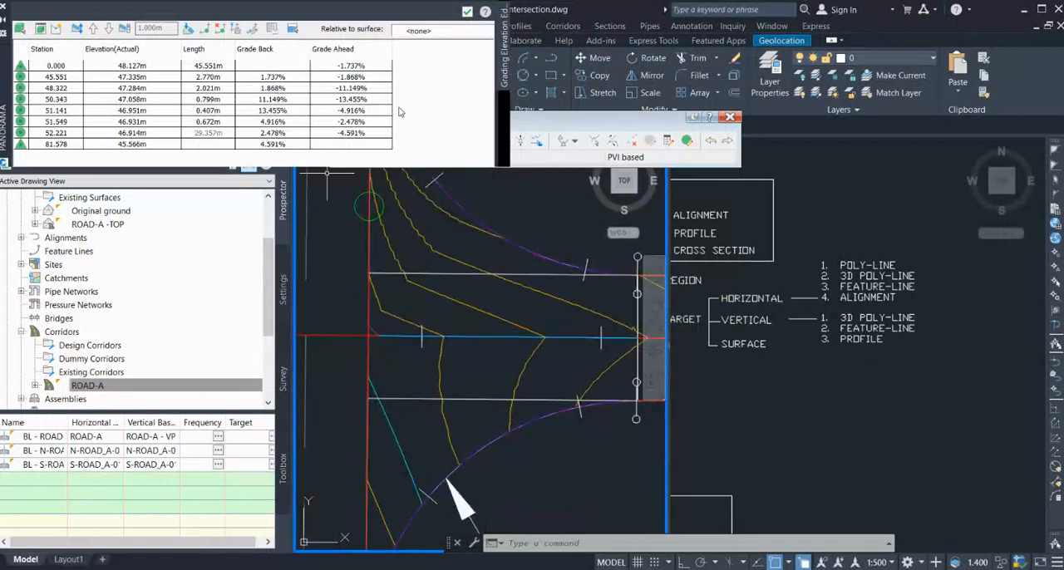
pyautogui.click(4, 10)
# Add a frequency station at 22.724 m to the ROAD-R region of the ROAD-A corridor, at the centreline junction corner.
pyautogui.click(121, 388)
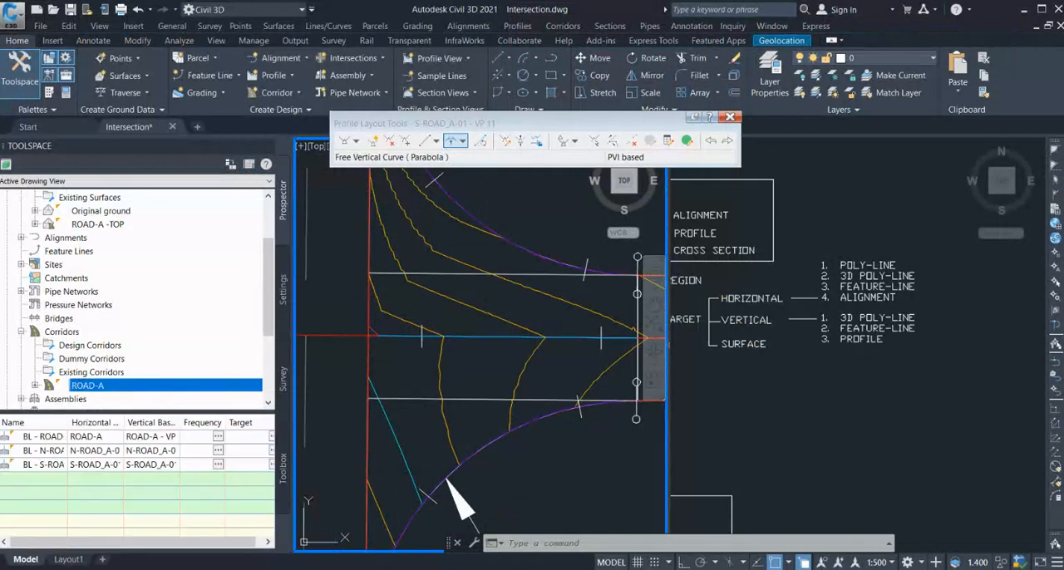
pyautogui.click(176, 462)
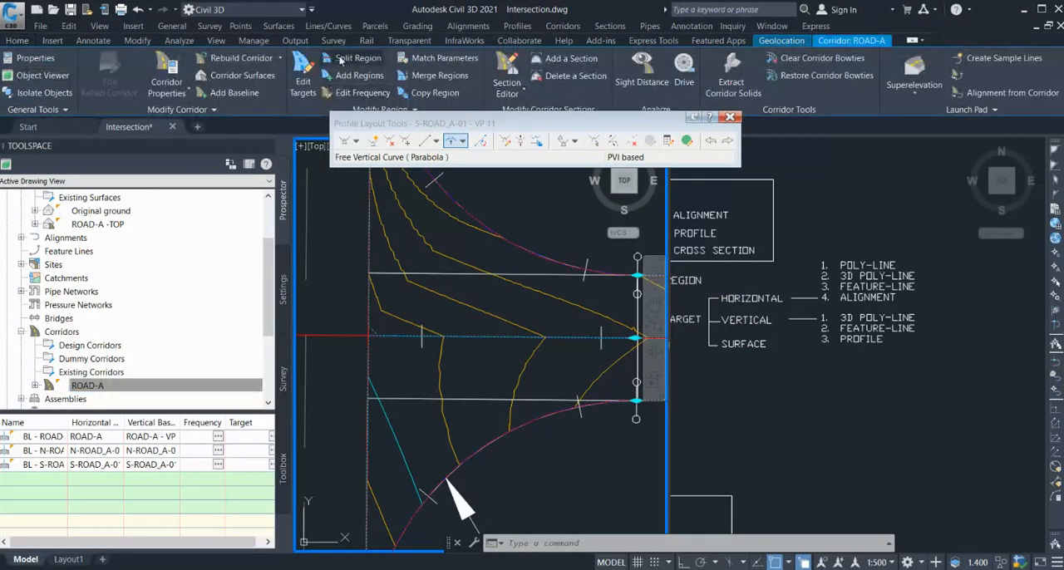
pyautogui.click(358, 93)
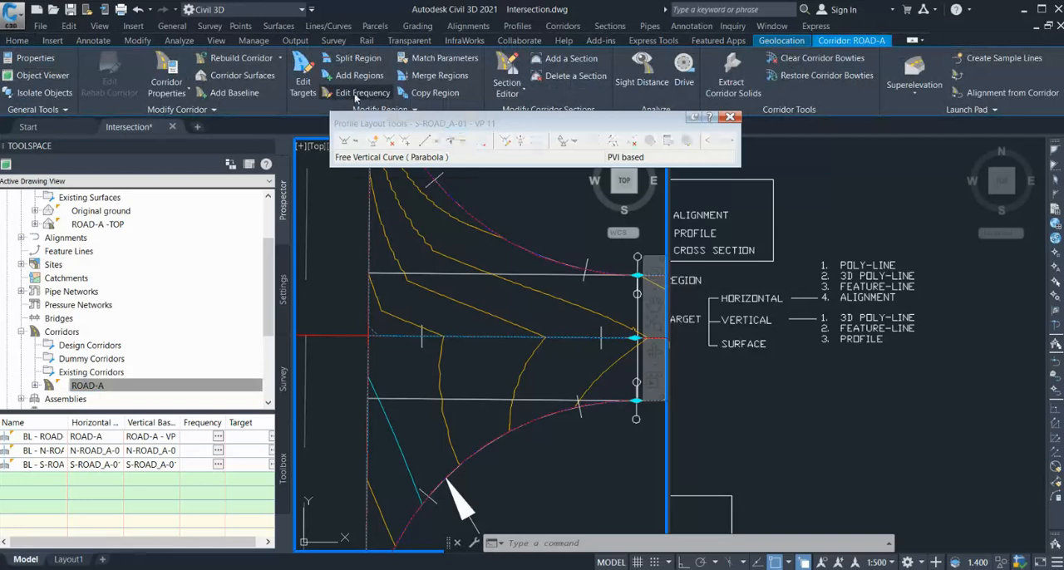
pyautogui.click(474, 296)
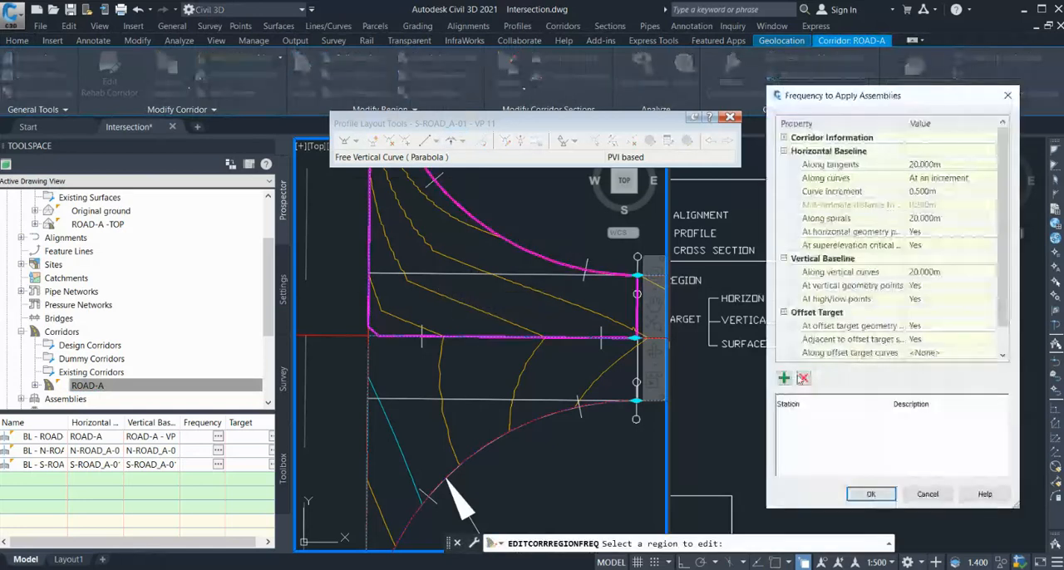
pyautogui.click(783, 379)
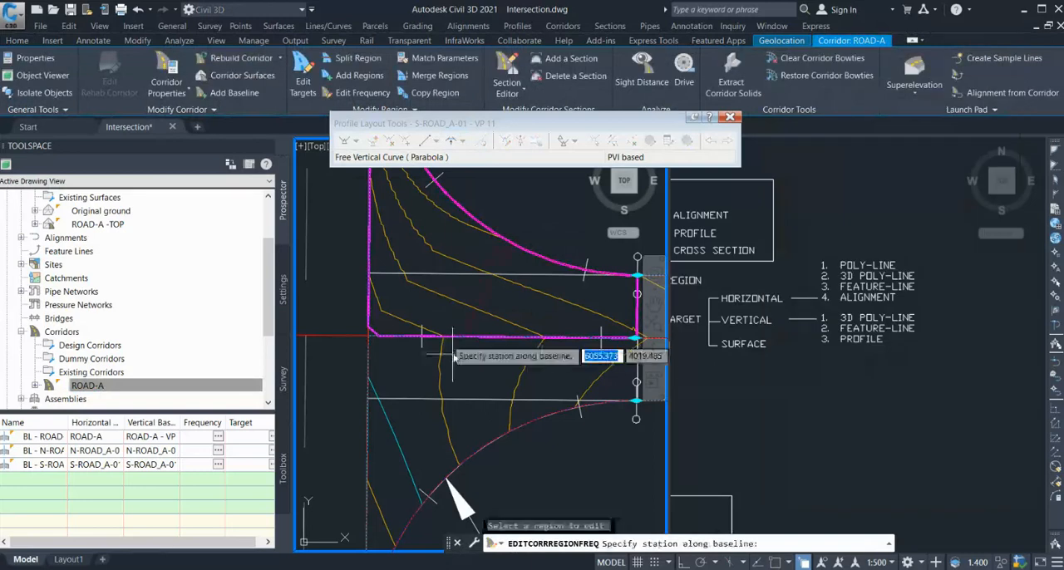
pyautogui.scroll(2, 353, 357)
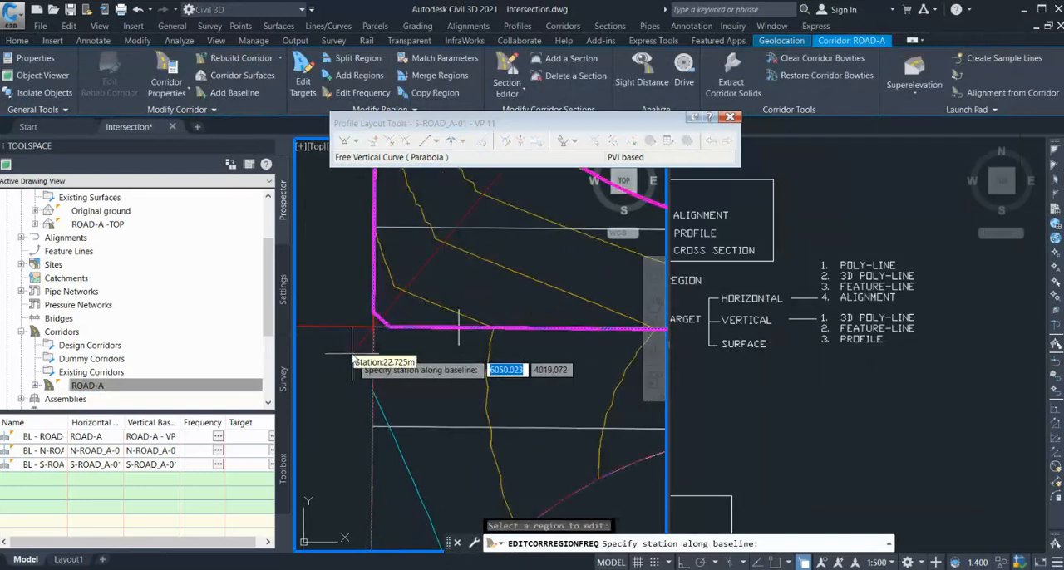
pyautogui.click(394, 336)
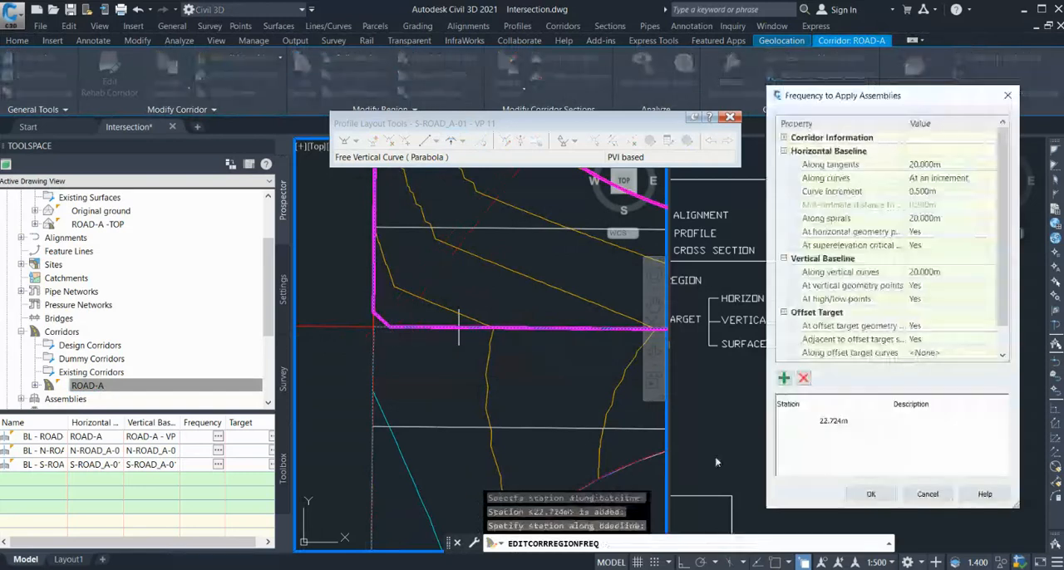
pyautogui.click(891, 495)
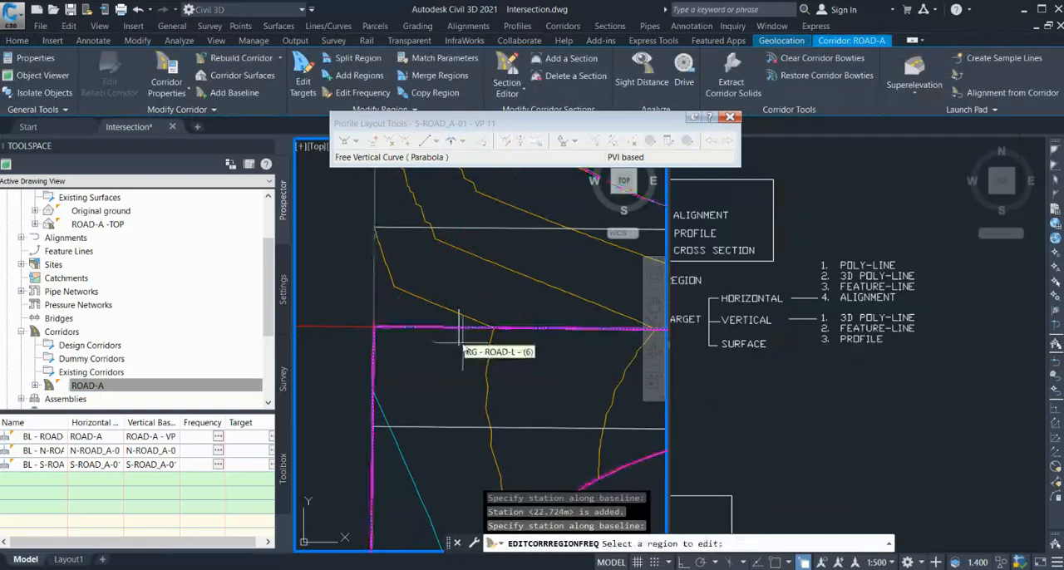
pyautogui.press('Escape')
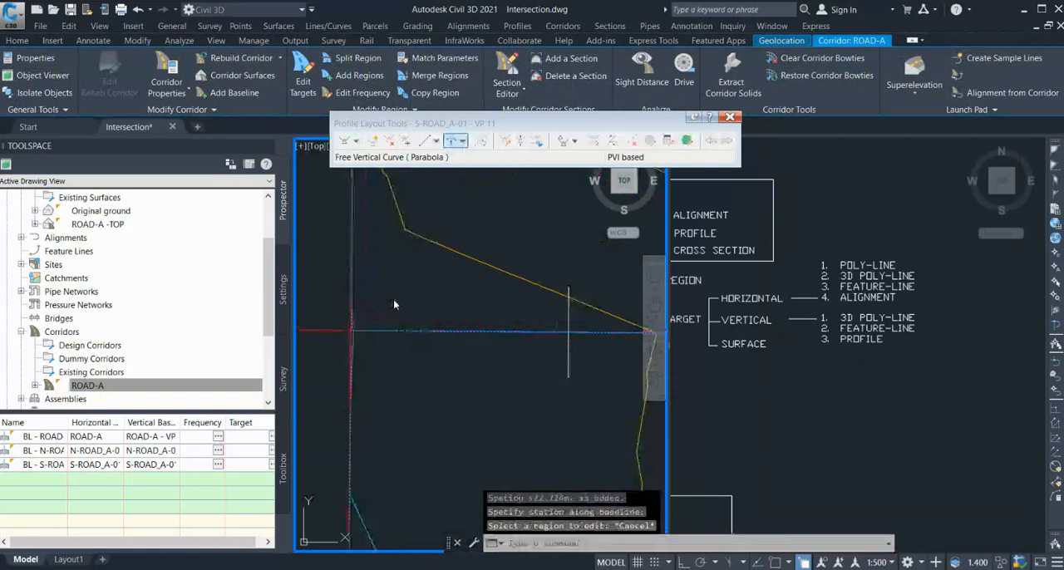
# Examine the corridor corner at the existing road and the contours across all three regions, and clear the selection.
pyautogui.scroll(4, 358, 330)
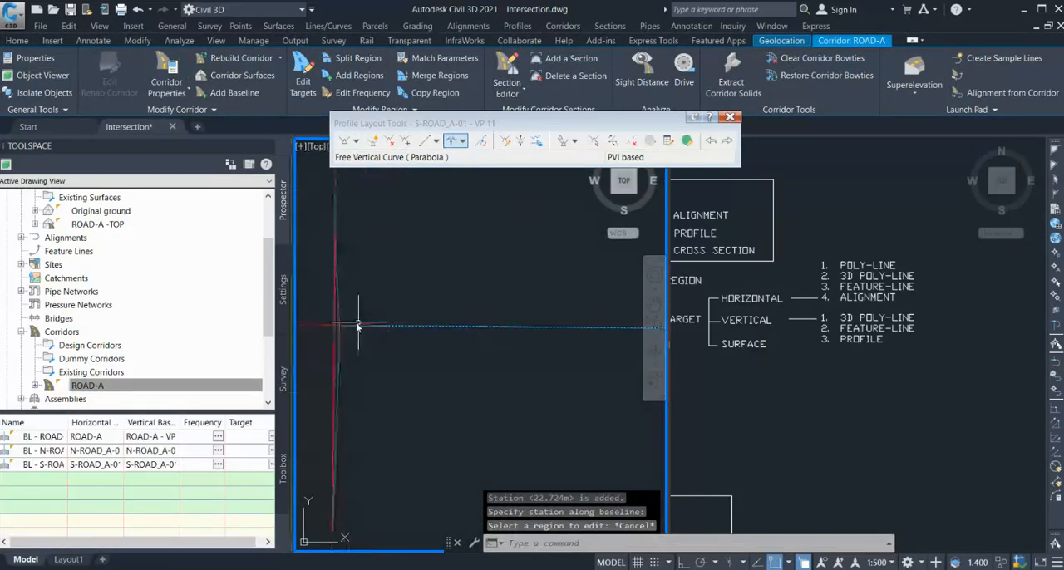
pyautogui.scroll(-8, 351, 302)
pyautogui.scroll(-3, 392, 333)
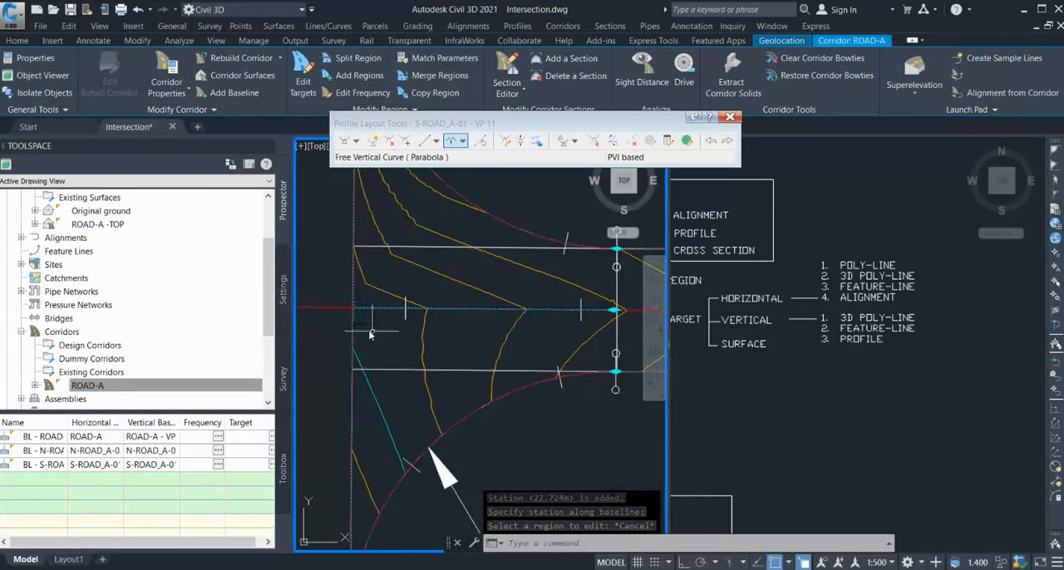
pyautogui.scroll(4, 391, 316)
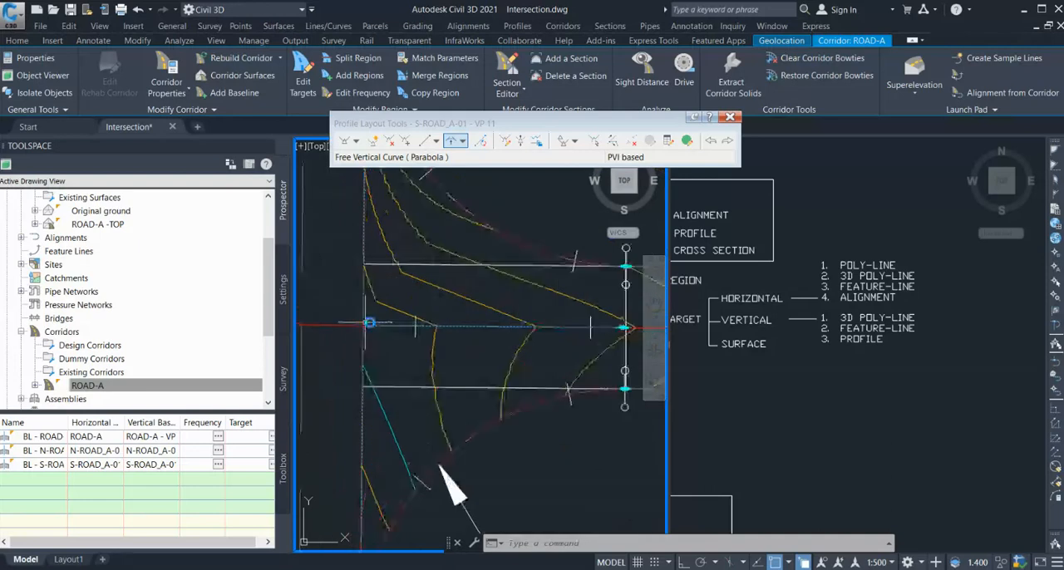
pyautogui.scroll(-4, 389, 287)
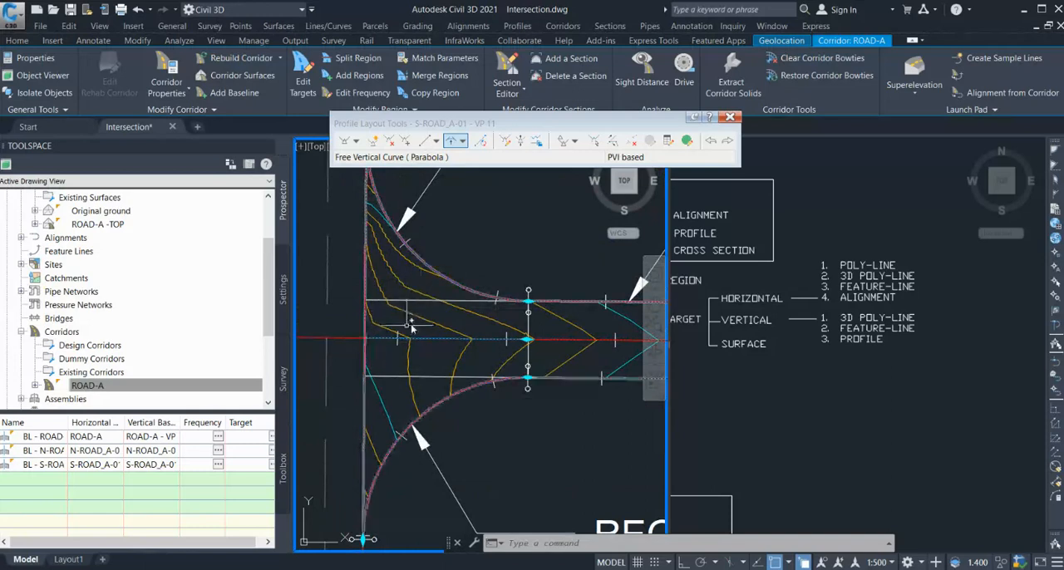
pyautogui.scroll(-3, 393, 329)
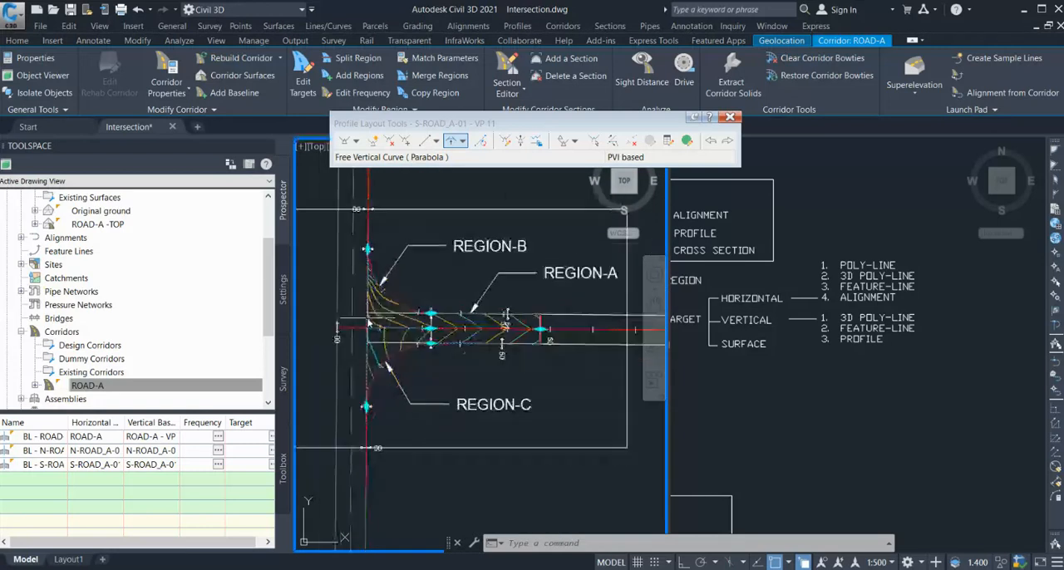
pyautogui.press('Escape')
pyautogui.press('Escape')
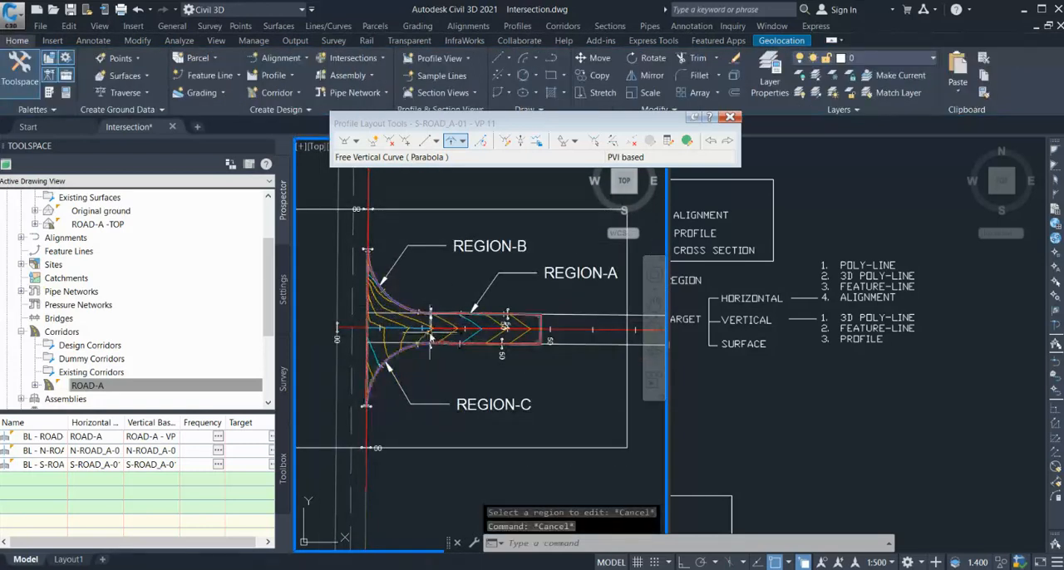
# Attach an UrbanCurbGutterGeneral subassembly to the right edge of travelled way on the two-lane assembly.
pyautogui.click(783, 418)
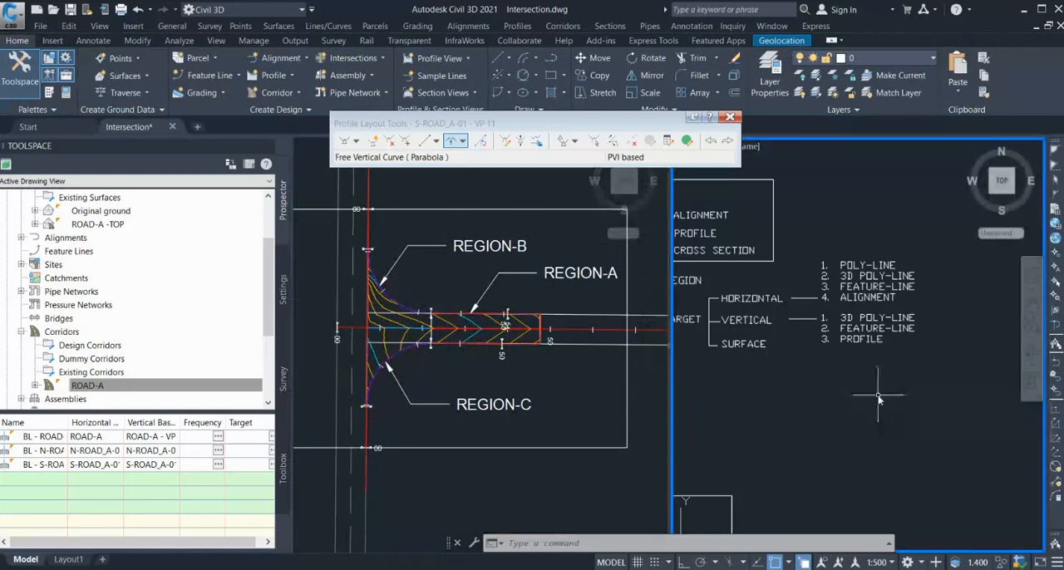
pyautogui.scroll(-5, 879, 400)
pyautogui.scroll(5, 985, 384)
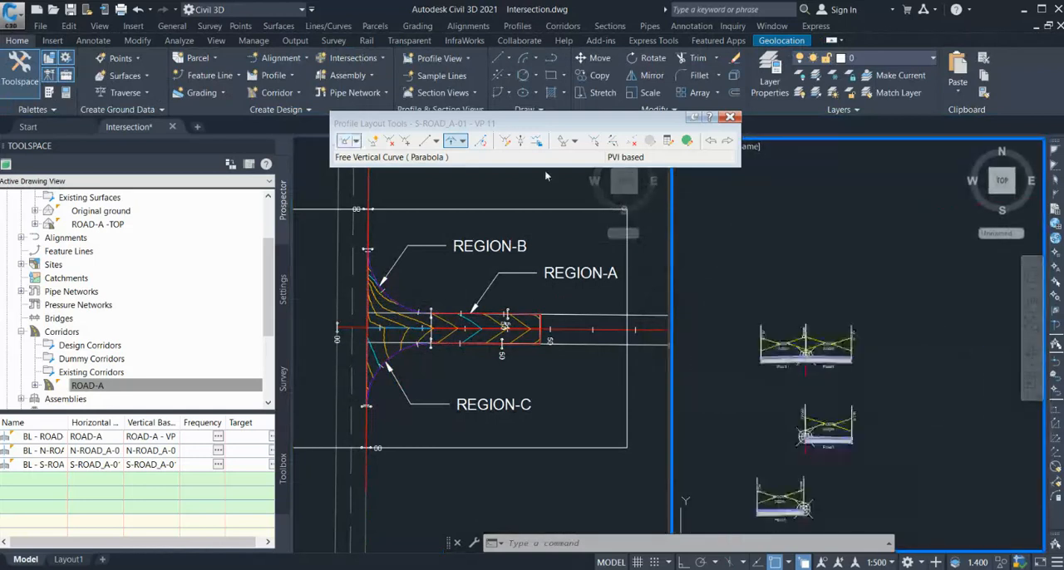
pyautogui.click(50, 96)
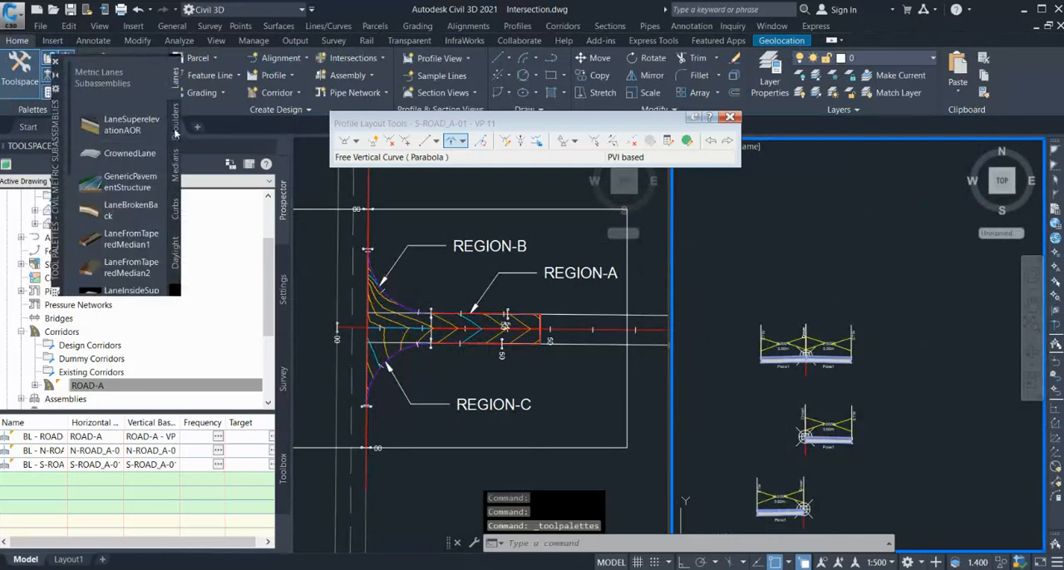
pyautogui.click(178, 211)
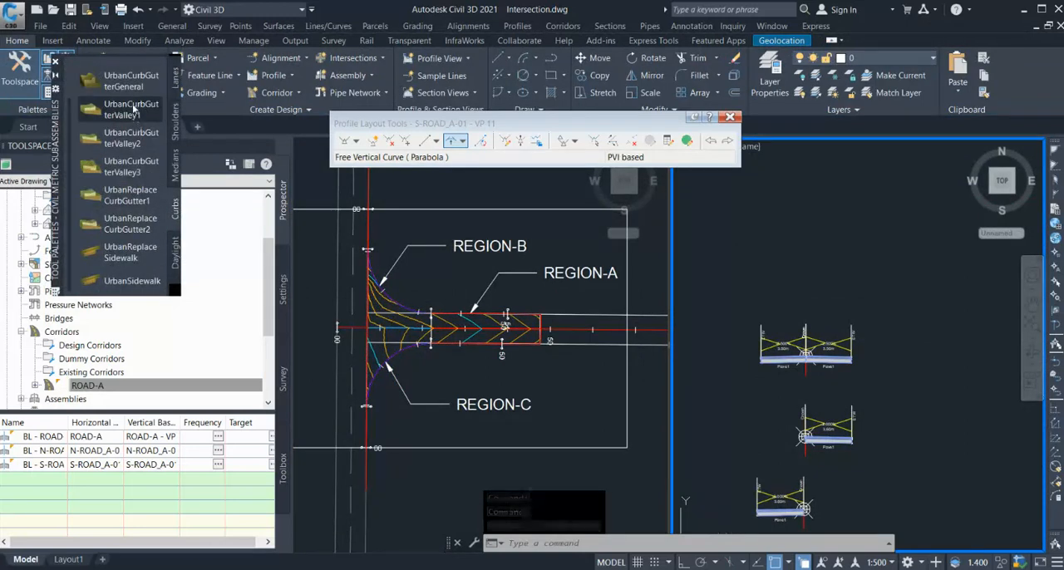
pyautogui.click(134, 84)
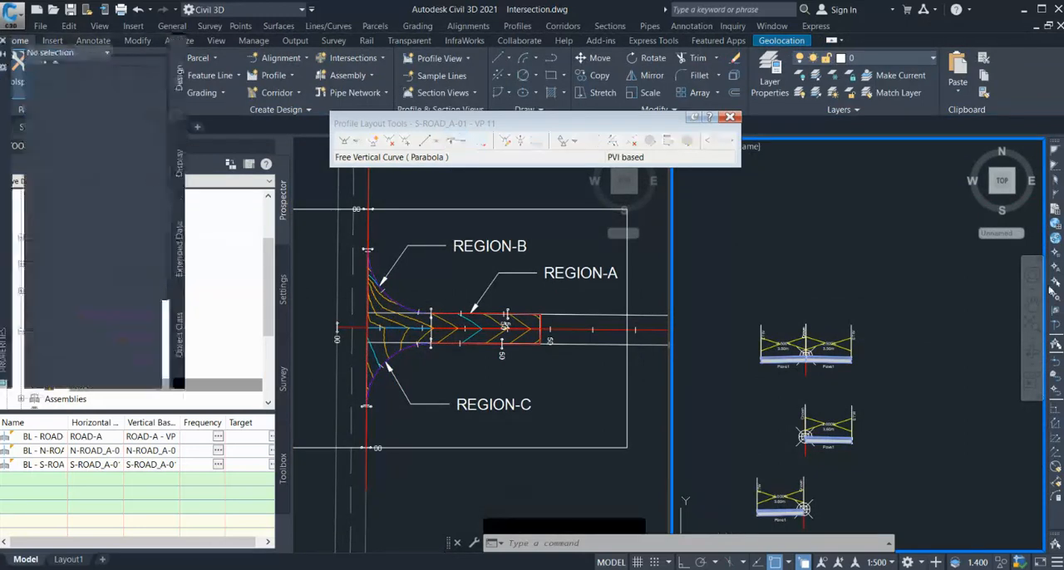
pyautogui.scroll(6, 852, 377)
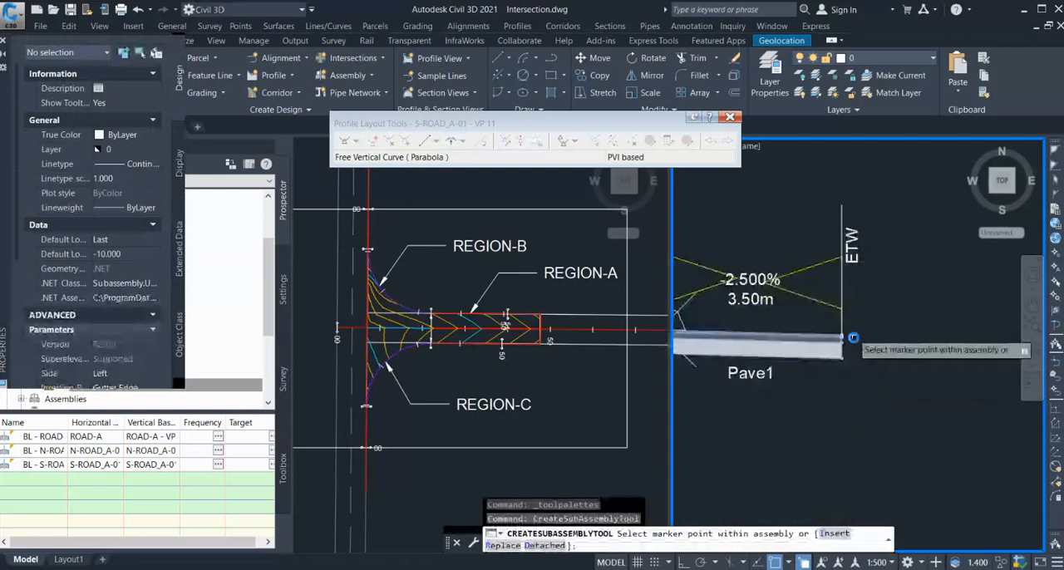
pyautogui.click(836, 320)
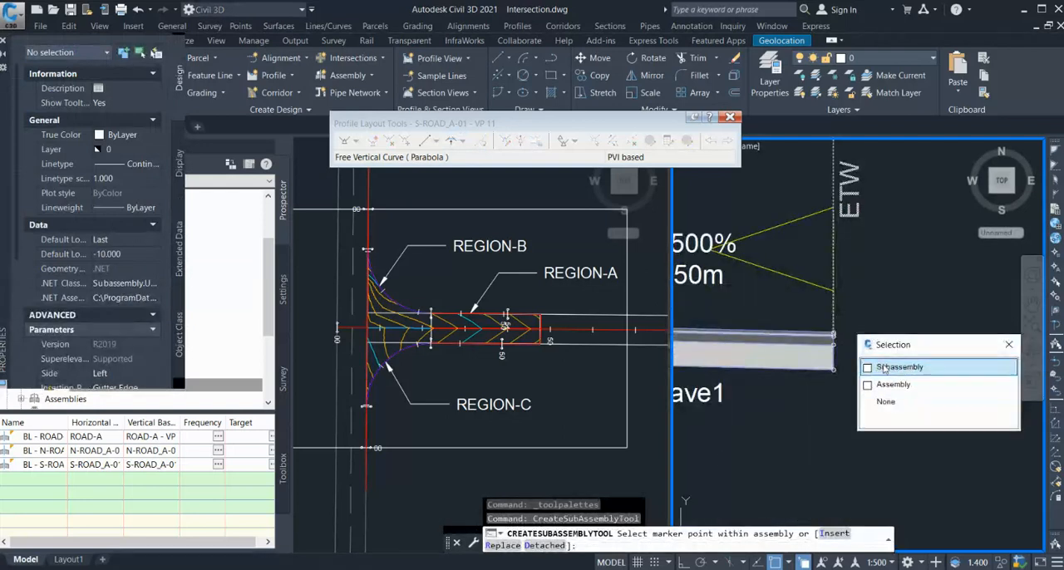
pyautogui.click(898, 367)
# Attach an UrbanCurbGutterGeneral subassembly to the left edge of travelled way on the two-lane assembly.
pyautogui.scroll(-4, 755, 324)
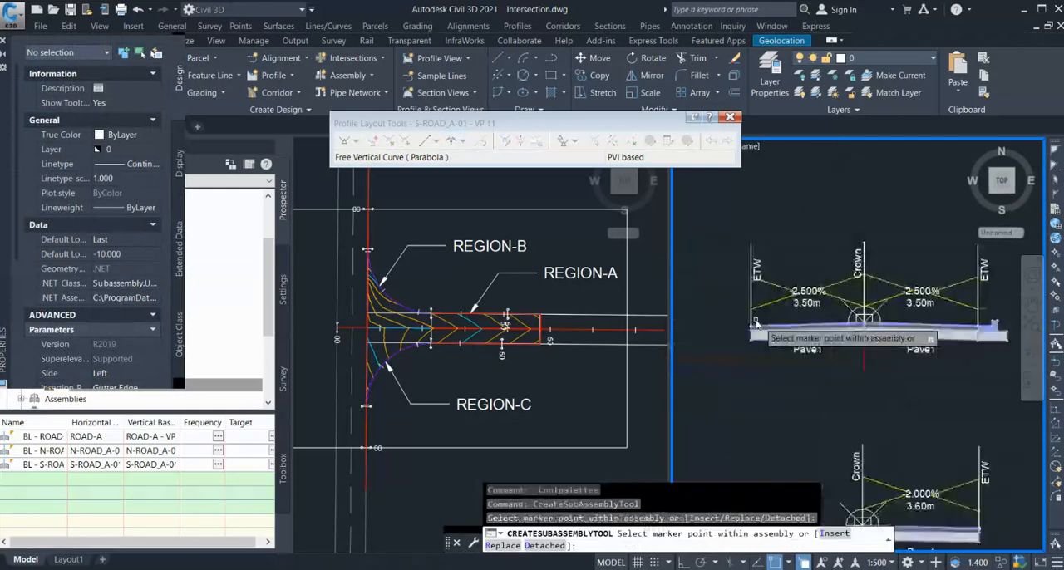
pyautogui.scroll(4, 755, 323)
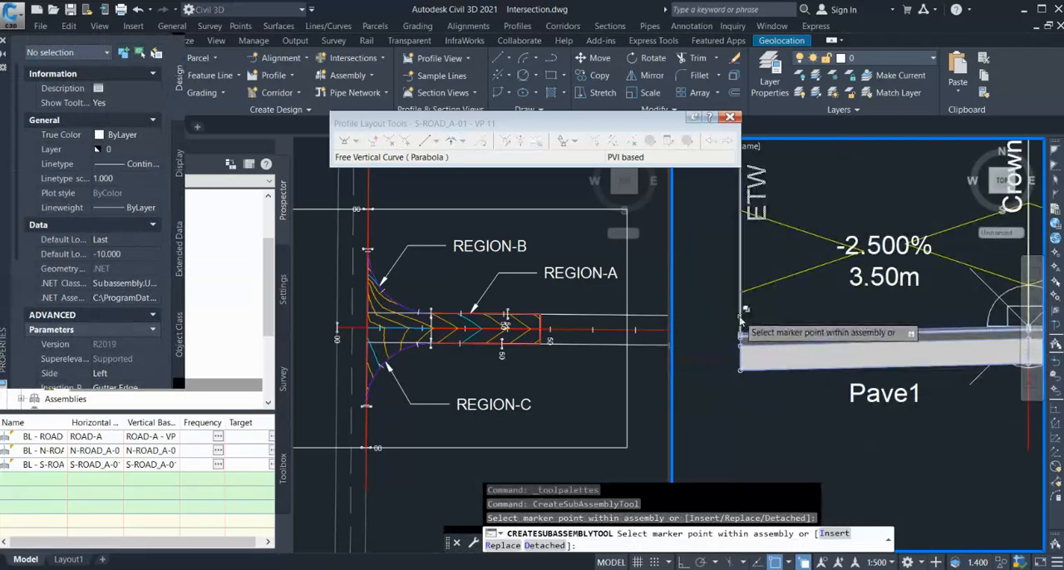
pyautogui.click(740, 317)
pyautogui.click(793, 368)
pyautogui.scroll(-5, 914, 336)
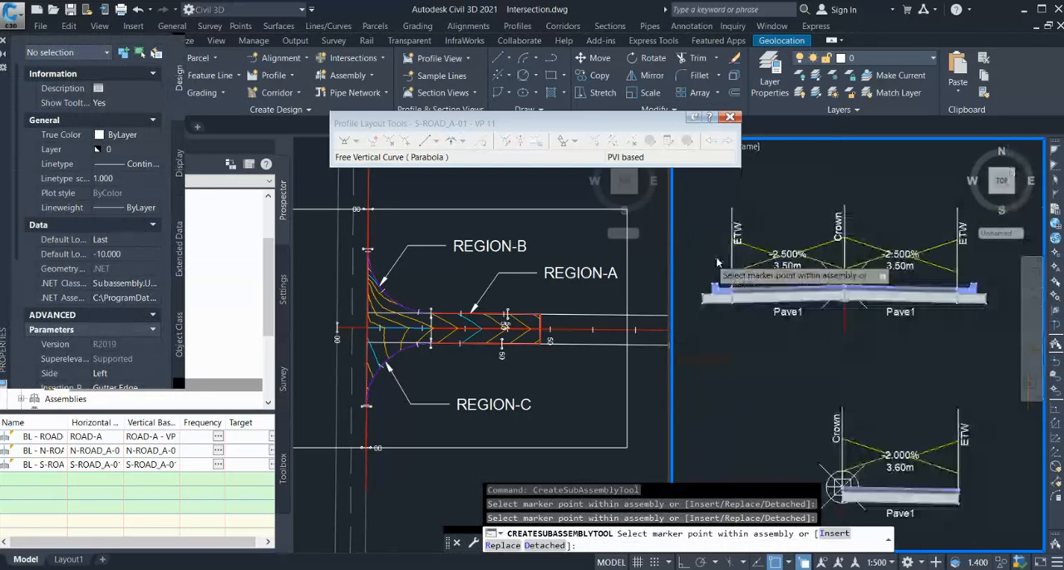
# Attach UrbanCurbGutterGeneral subassemblies at the crown point of both single-lane assemblies, on the side opposite the lane.
pyautogui.scroll(3, 827, 383)
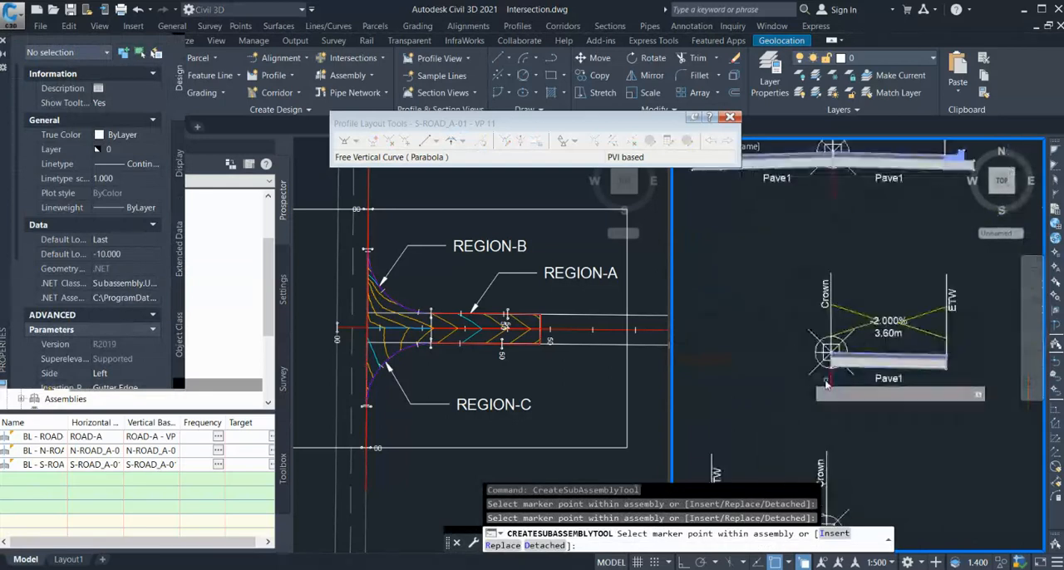
pyautogui.click(814, 377)
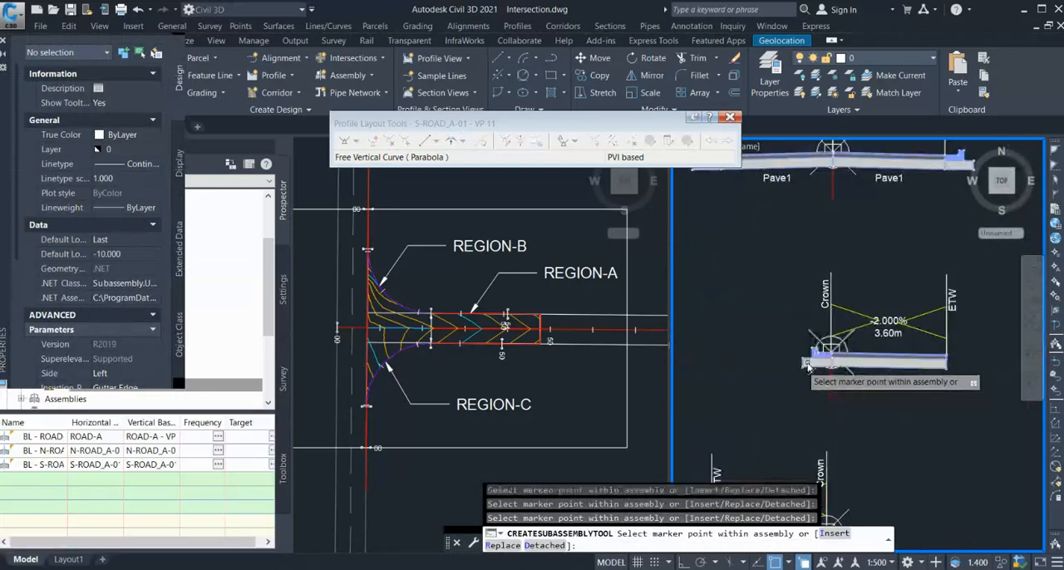
pyautogui.scroll(-5, 769, 315)
pyautogui.scroll(6, 827, 426)
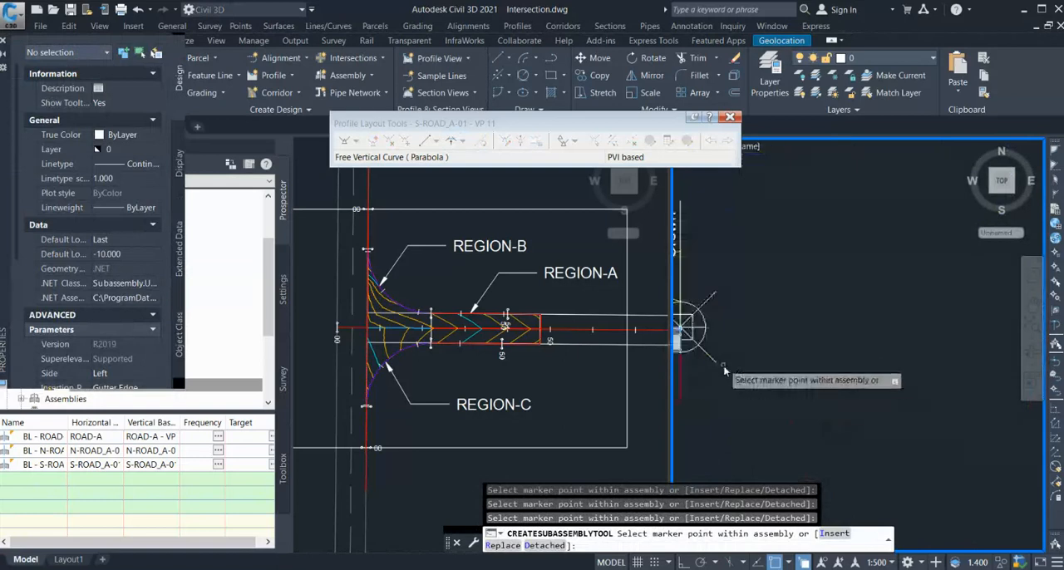
pyautogui.press('Escape')
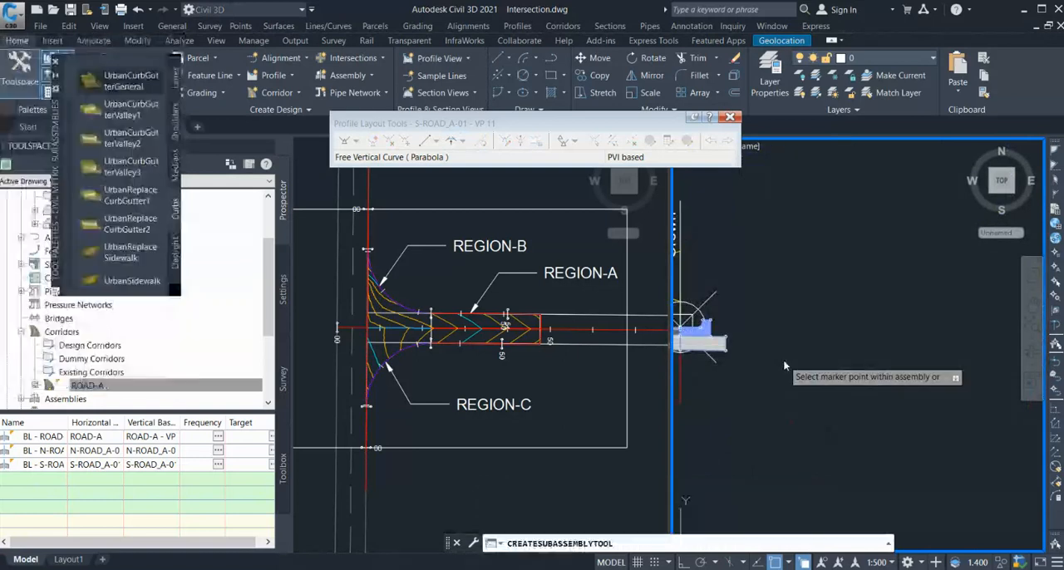
# Rebuild the ROAD-A corridor with the new curbs and check the edge where the three regions meet.
pyautogui.click(111, 390)
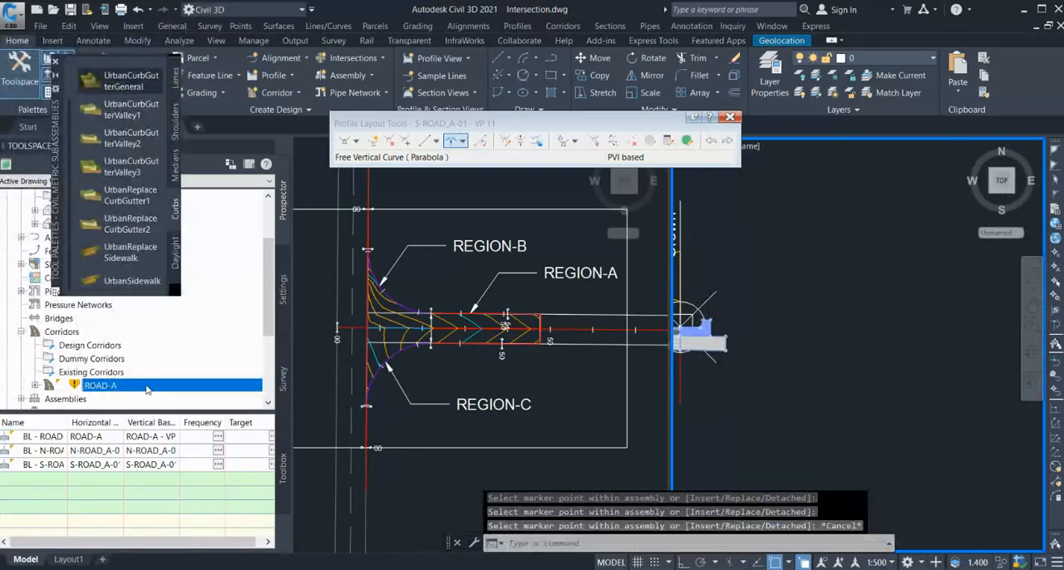
pyautogui.click(197, 422)
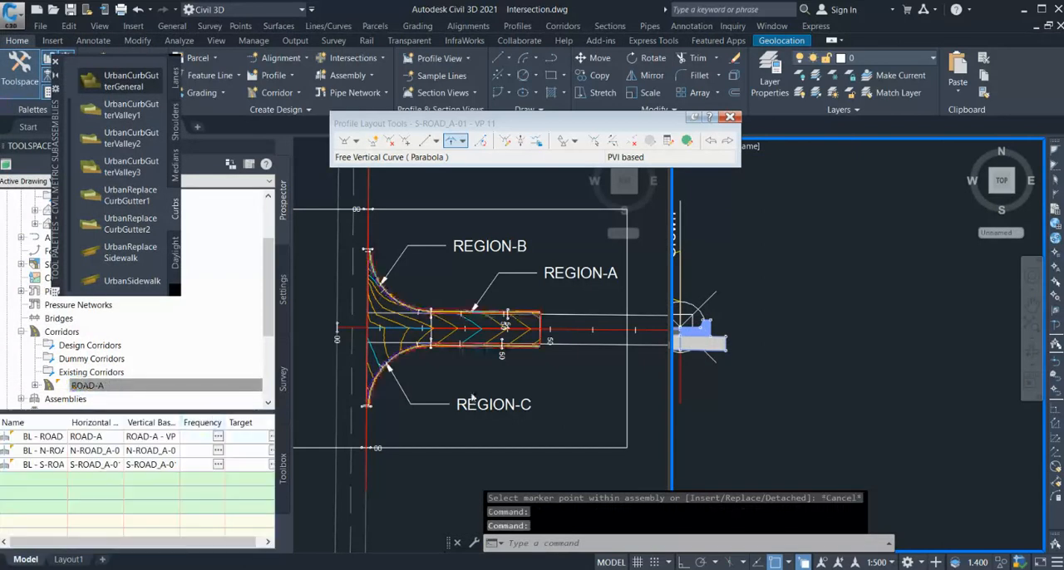
pyautogui.click(428, 345)
pyautogui.scroll(3, 426, 345)
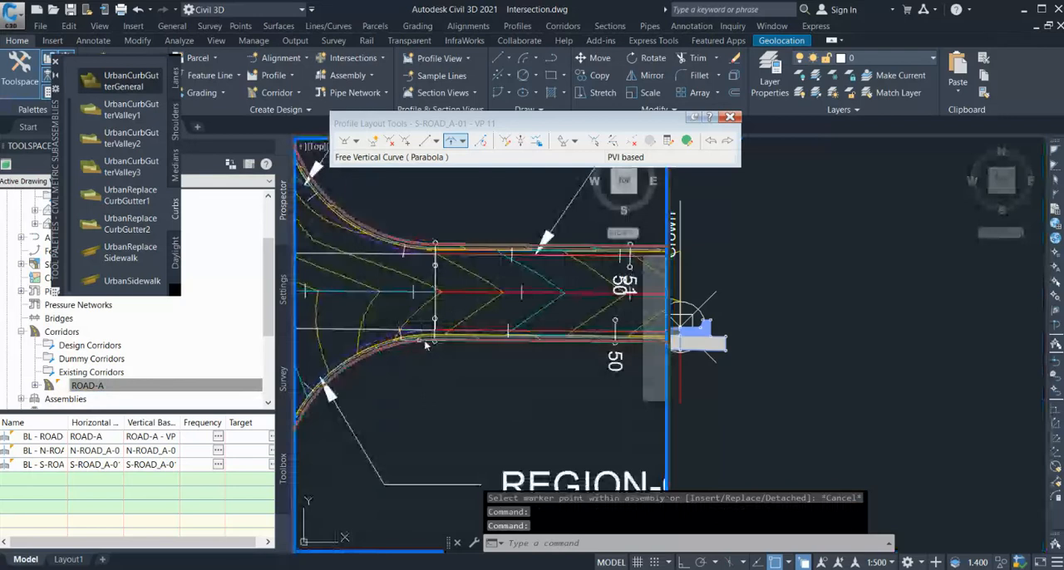
pyautogui.scroll(-2, 424, 358)
# Attach UrbanSidewalk subassemblies to the top back of the curb on both single-lane assemblies.
pyautogui.click(828, 317)
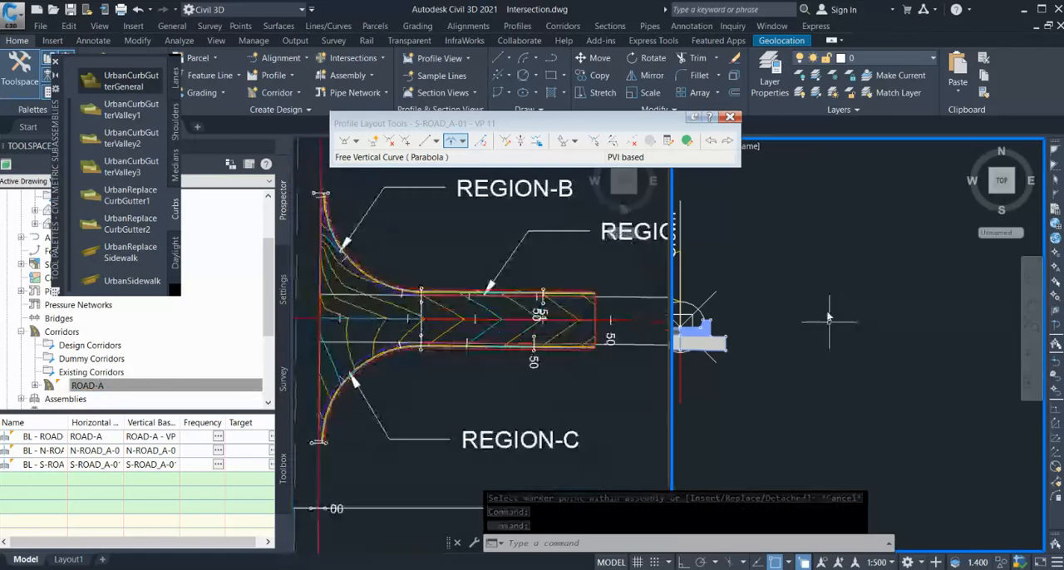
pyautogui.scroll(-3, 829, 318)
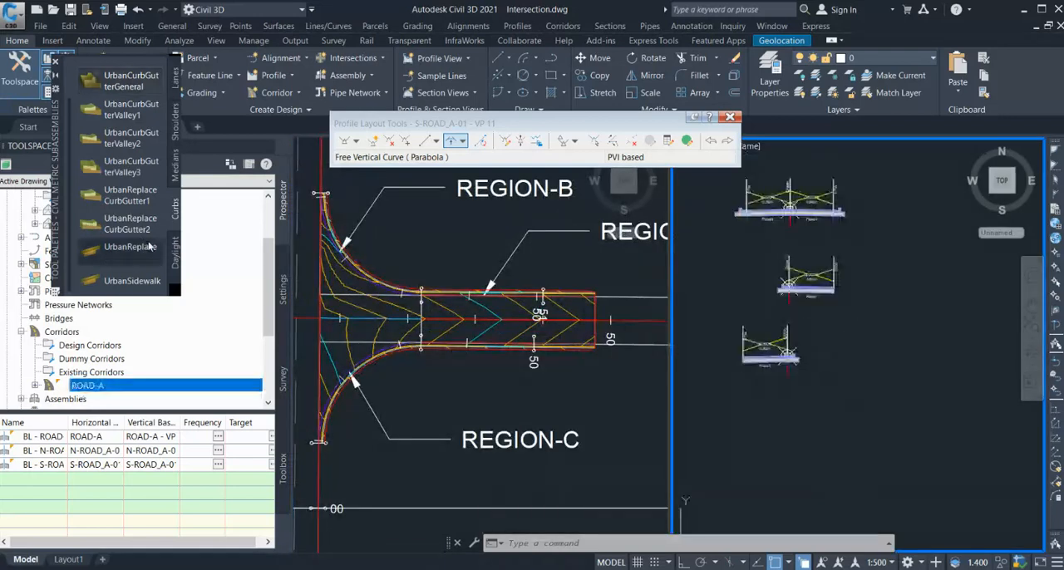
pyautogui.click(141, 280)
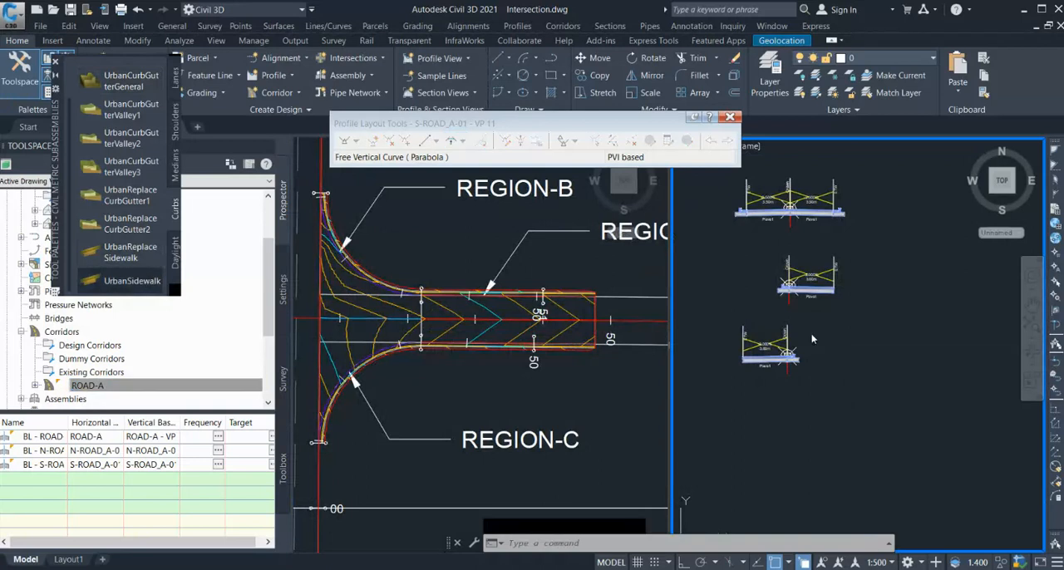
pyautogui.scroll(5, 810, 366)
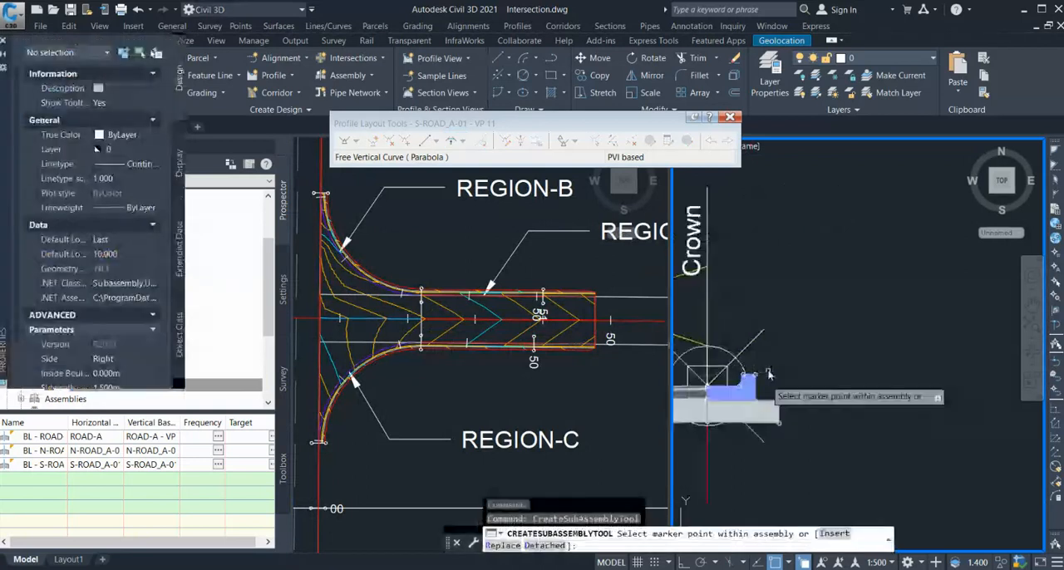
pyautogui.scroll(-5, 751, 370)
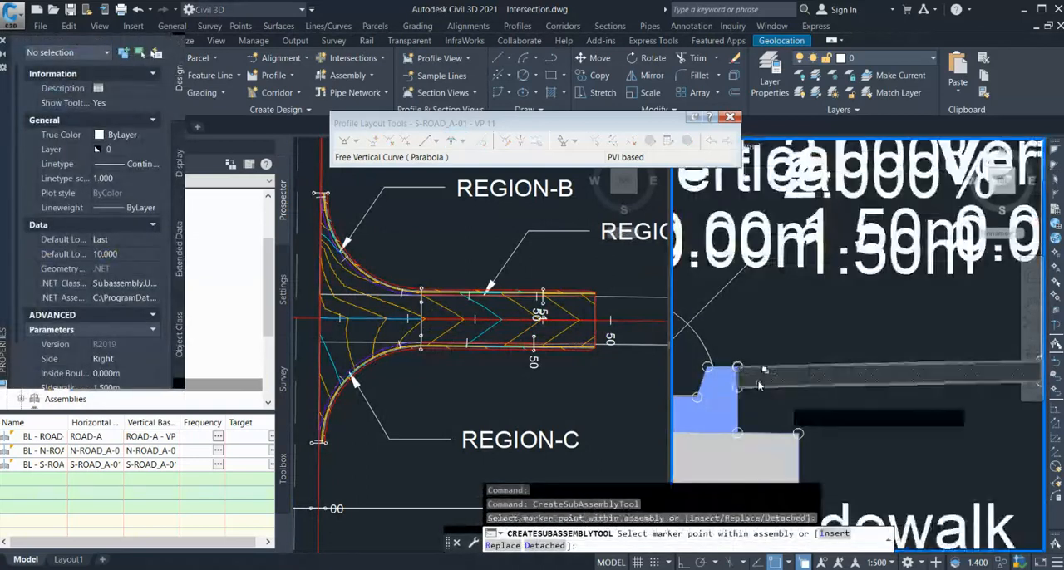
pyautogui.scroll(5, 872, 449)
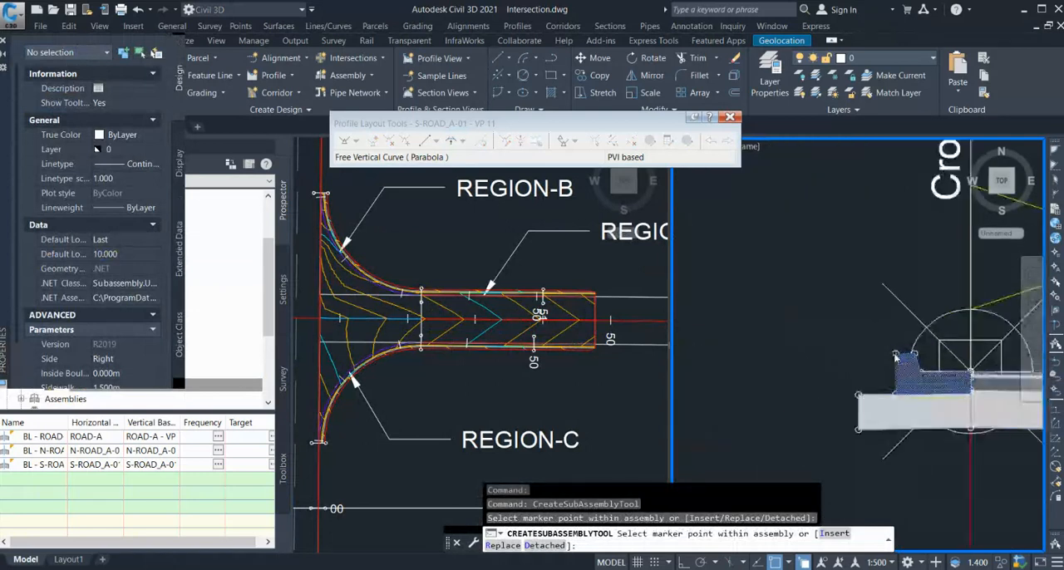
pyautogui.scroll(2, 893, 359)
pyautogui.click(902, 349)
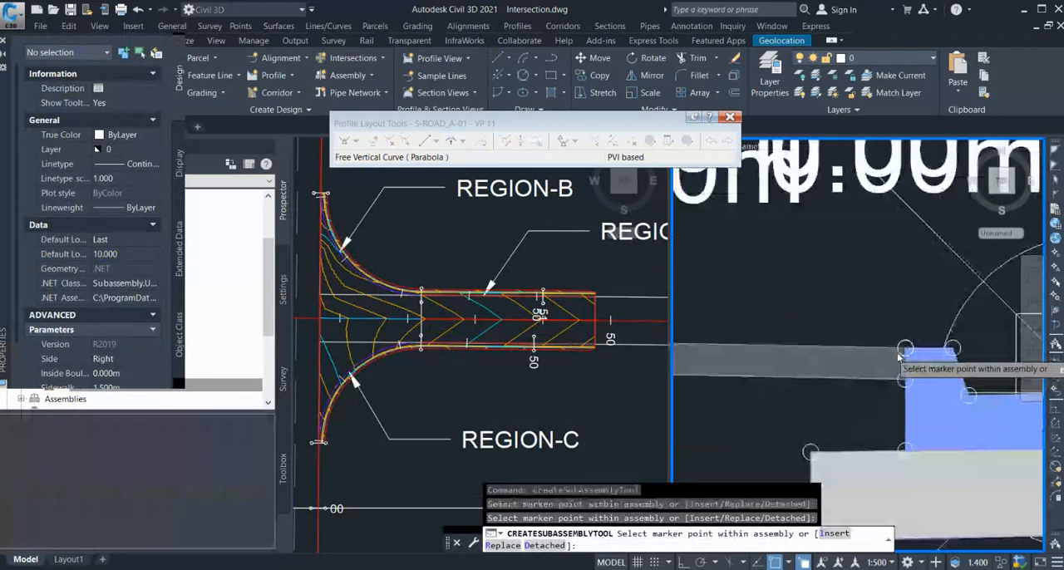
# Attach UrbanSidewalk subassemblies to the top back of both curbs on the two-lane assembly.
pyautogui.scroll(-6, 764, 327)
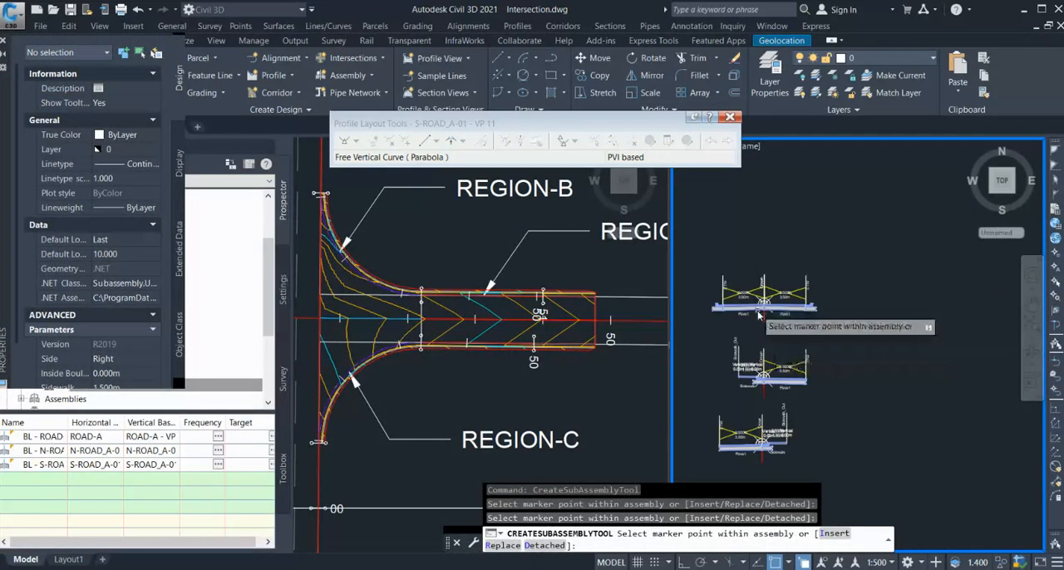
pyautogui.scroll(5, 828, 314)
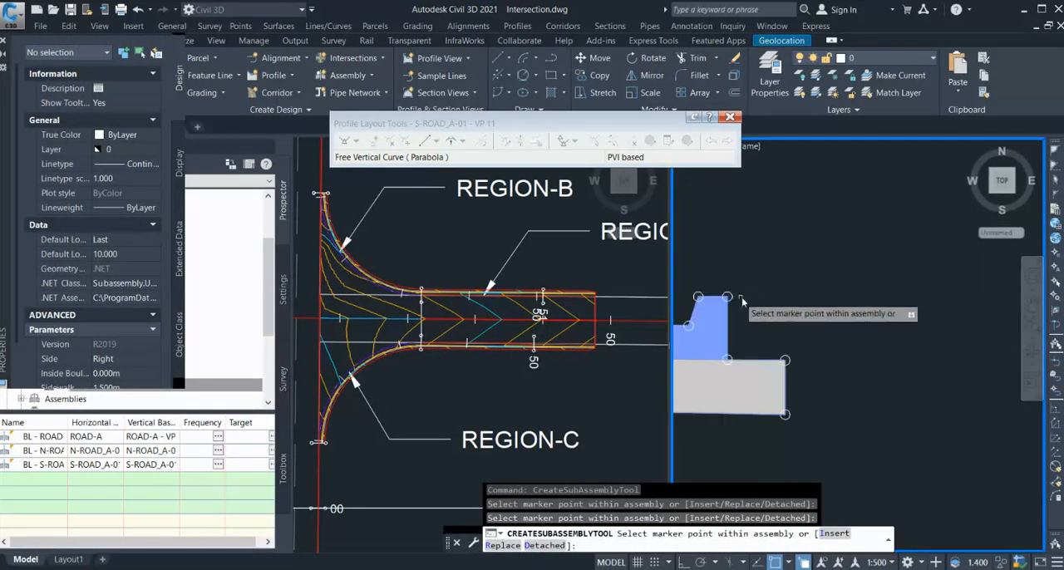
pyautogui.scroll(-5, 798, 309)
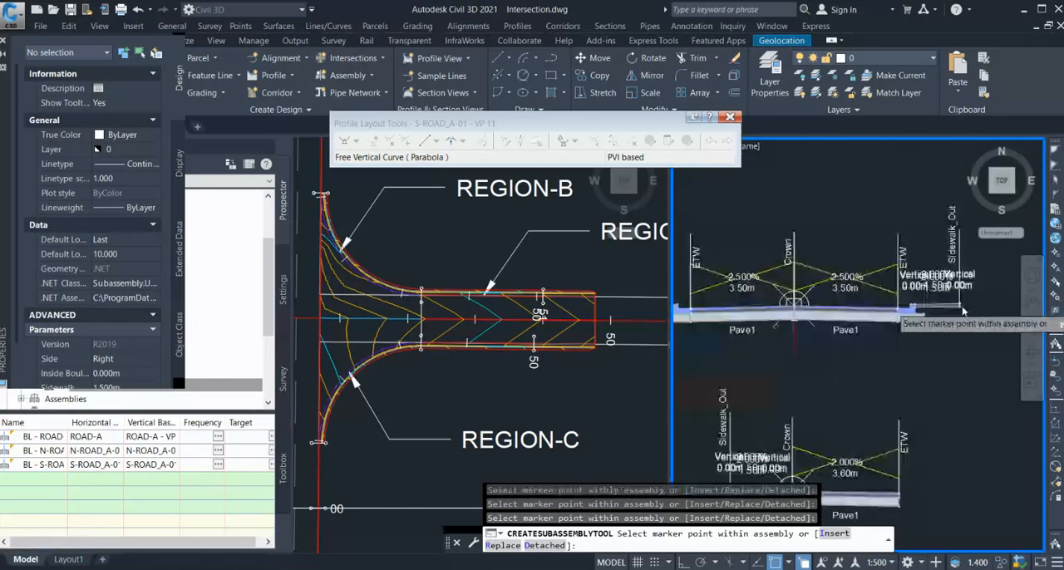
pyautogui.scroll(6, 856, 315)
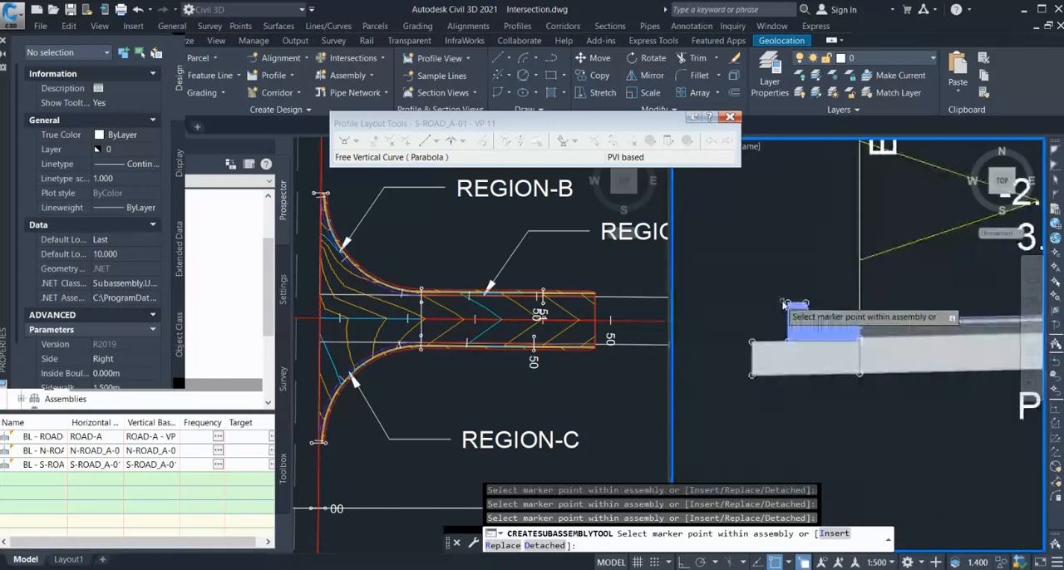
pyautogui.scroll(2, 794, 306)
pyautogui.scroll(-5, 792, 310)
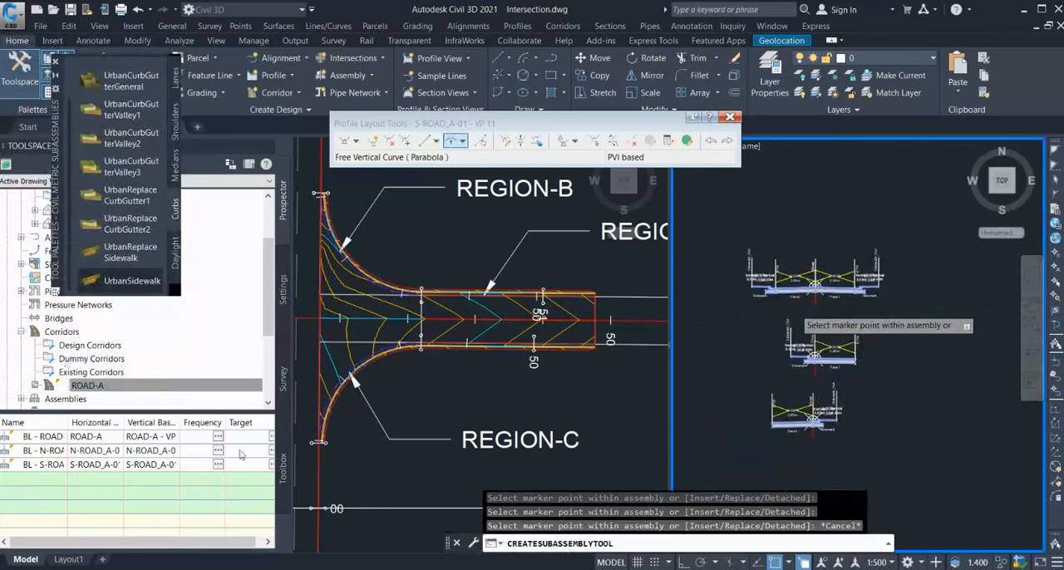
pyautogui.press('Escape')
# Rebuild the ROAD-A corridor with the new sidewalks and check them along the southern curb return.
pyautogui.click(162, 382)
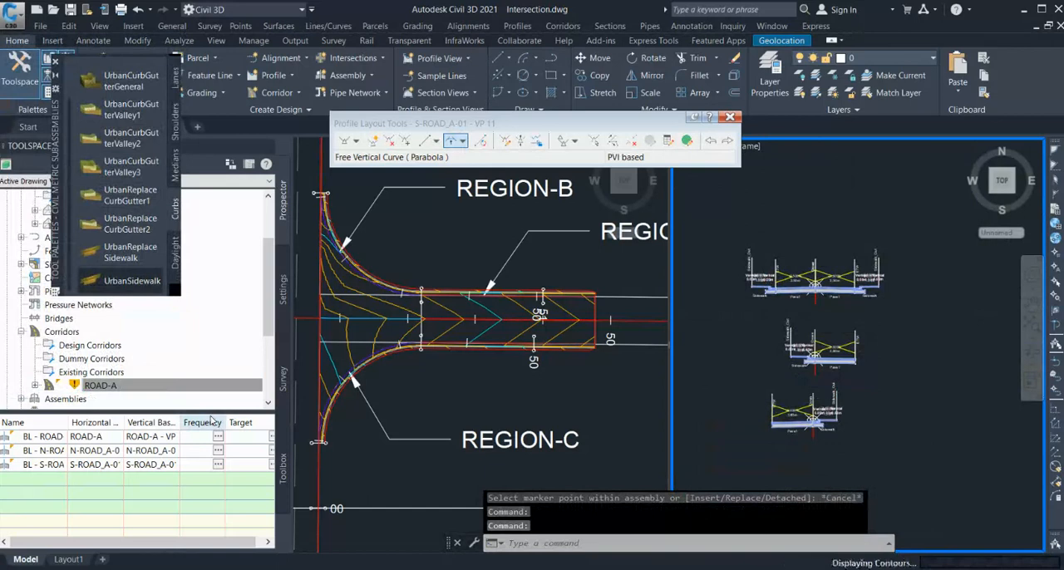
pyautogui.click(427, 387)
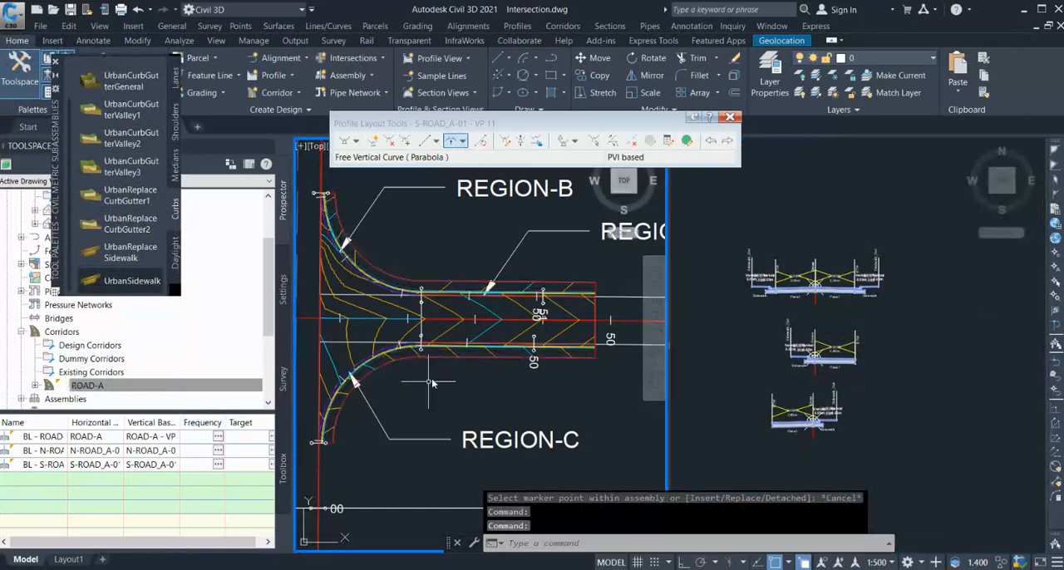
pyautogui.scroll(1, 435, 357)
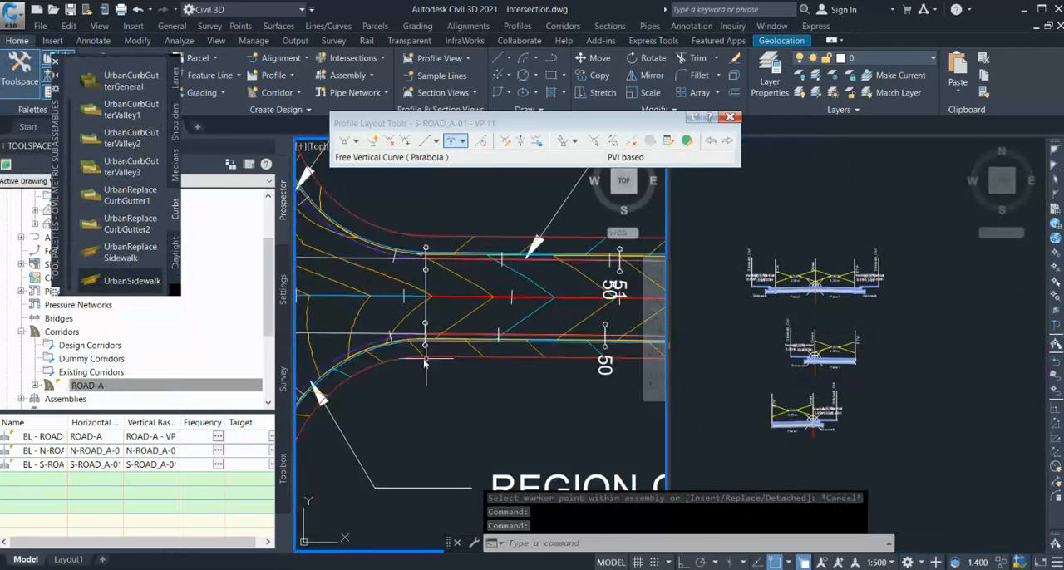
pyautogui.scroll(-3, 391, 341)
# Save the drawing and open the shared properties of the four UrbanSidewalk subassemblies in the three assemblies.
pyautogui.click(919, 397)
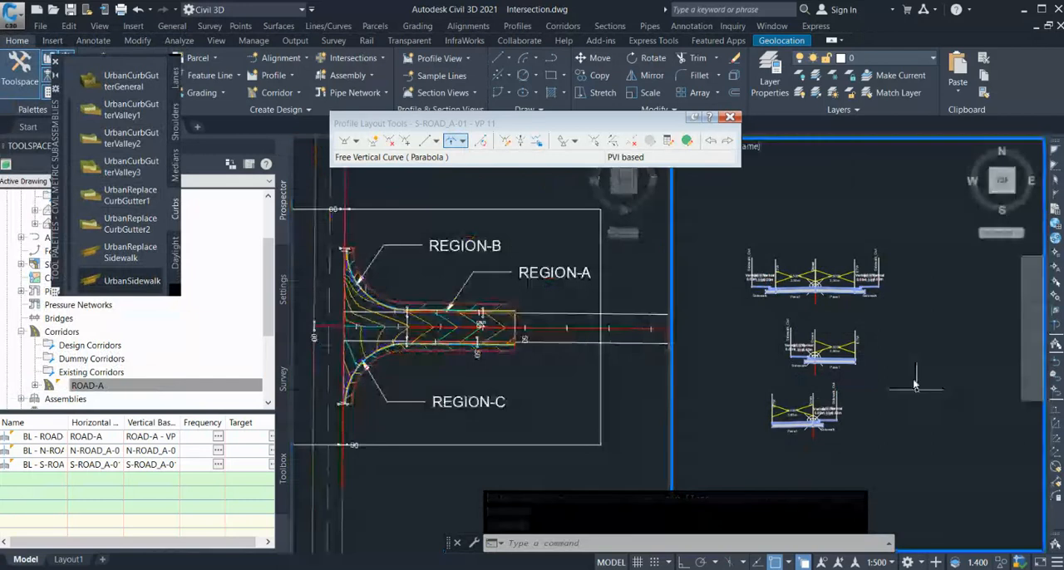
pyautogui.scroll(5, 898, 290)
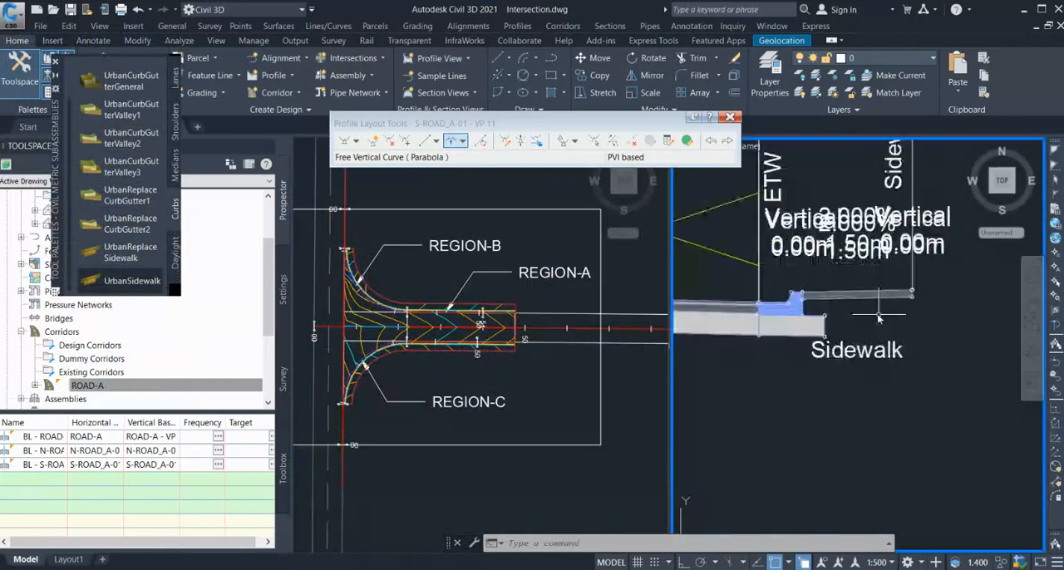
pyautogui.click(885, 296)
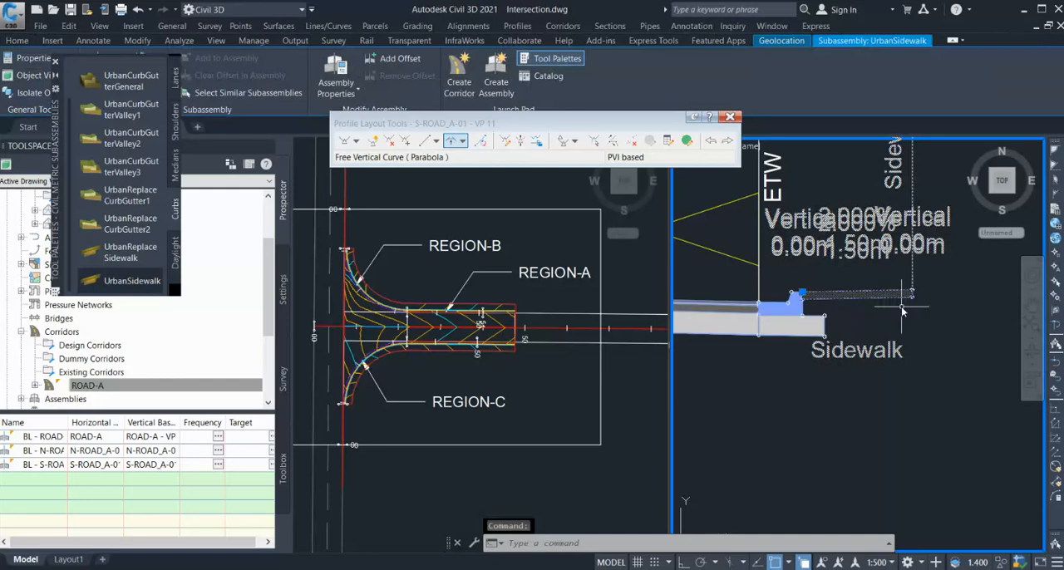
pyautogui.scroll(-5, 903, 310)
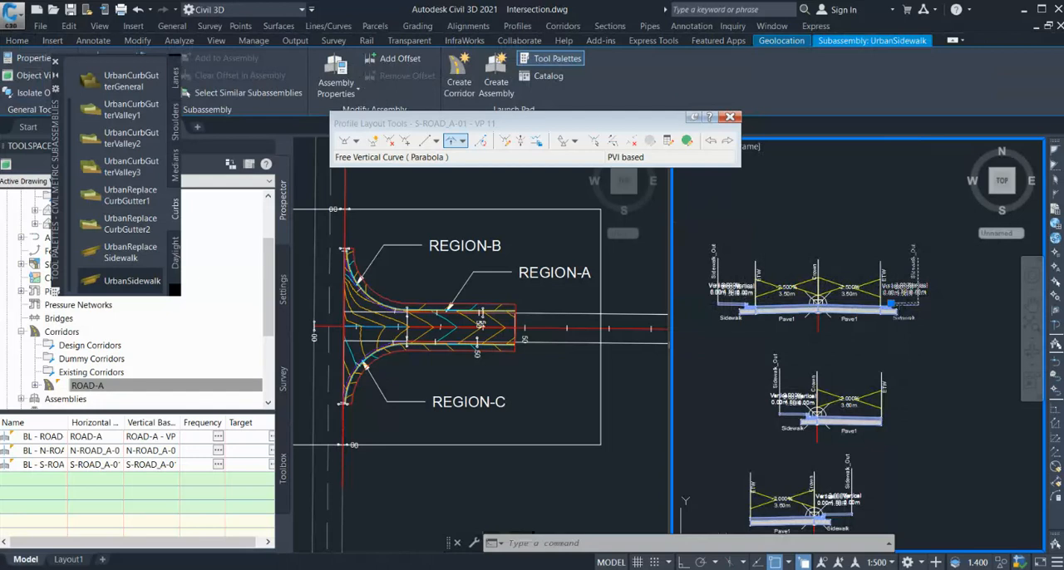
pyautogui.hotkey('ctrl', 's')
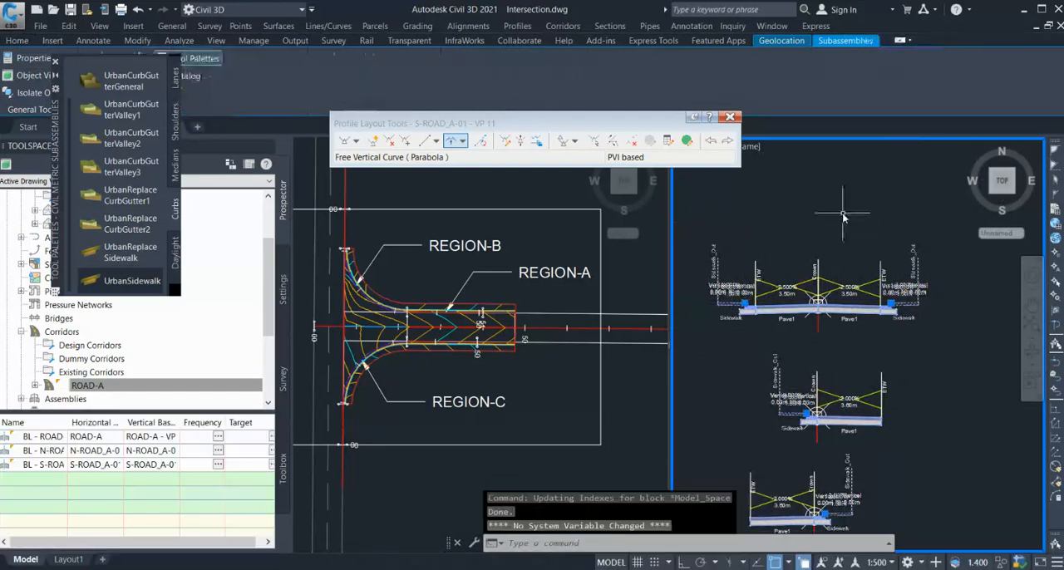
pyautogui.press('Return')
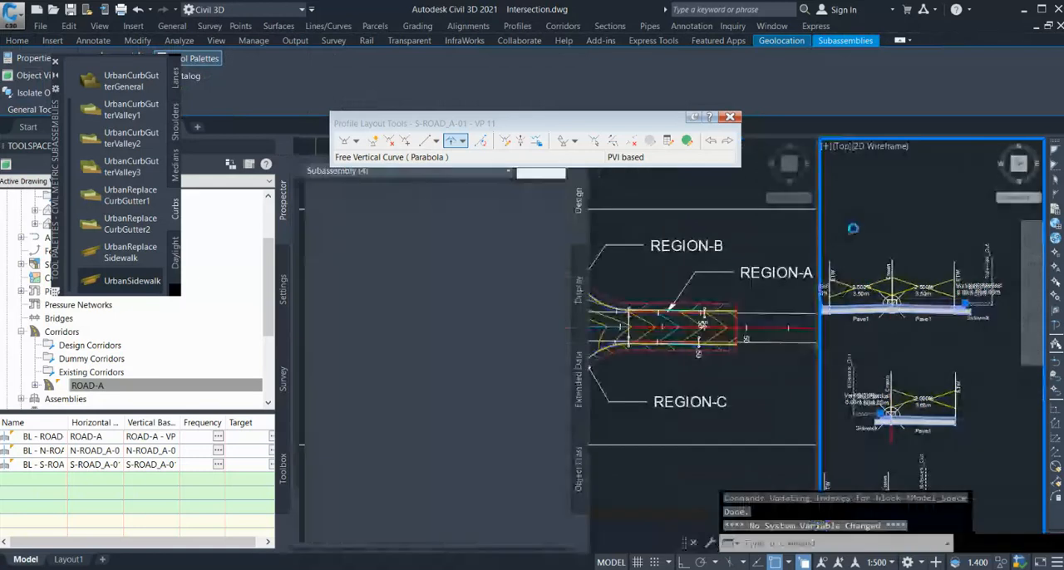
pyautogui.scroll(-2, 468, 430)
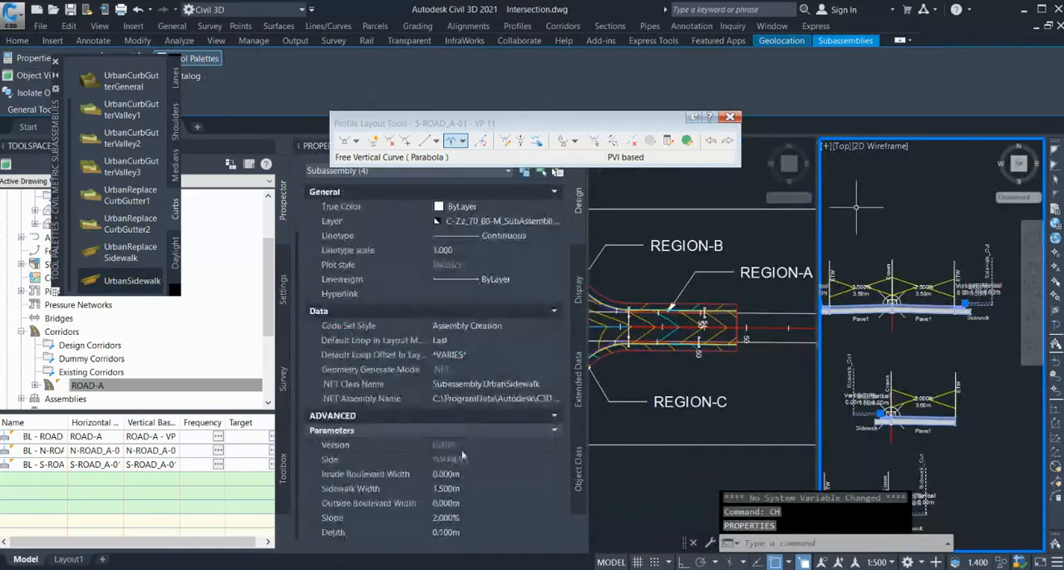
# Set the Sidewalk Width of the four selected UrbanSidewalk subassemblies to 2.5 m.
pyautogui.click(456, 490)
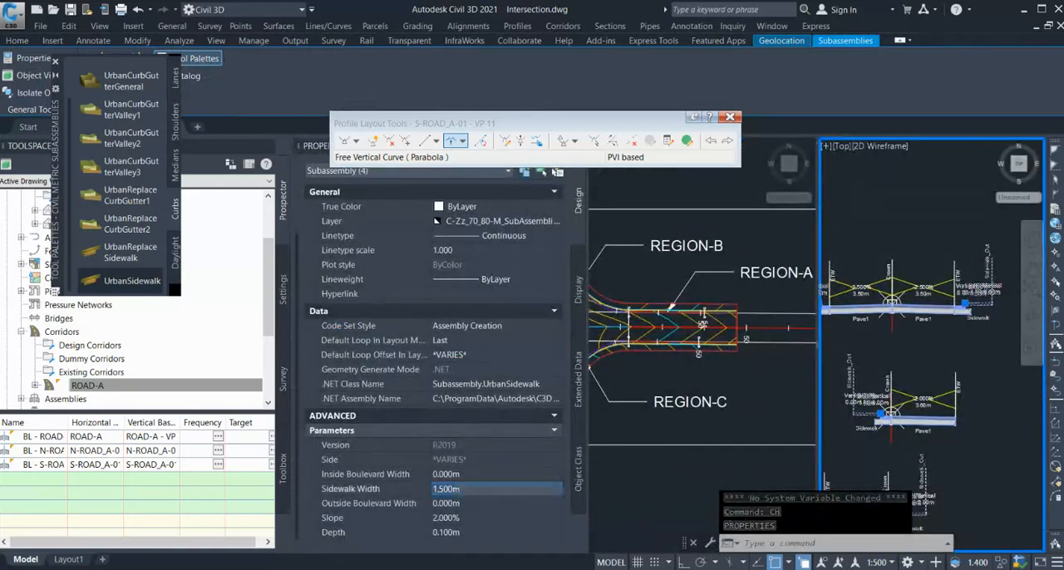
pyautogui.write('22.')
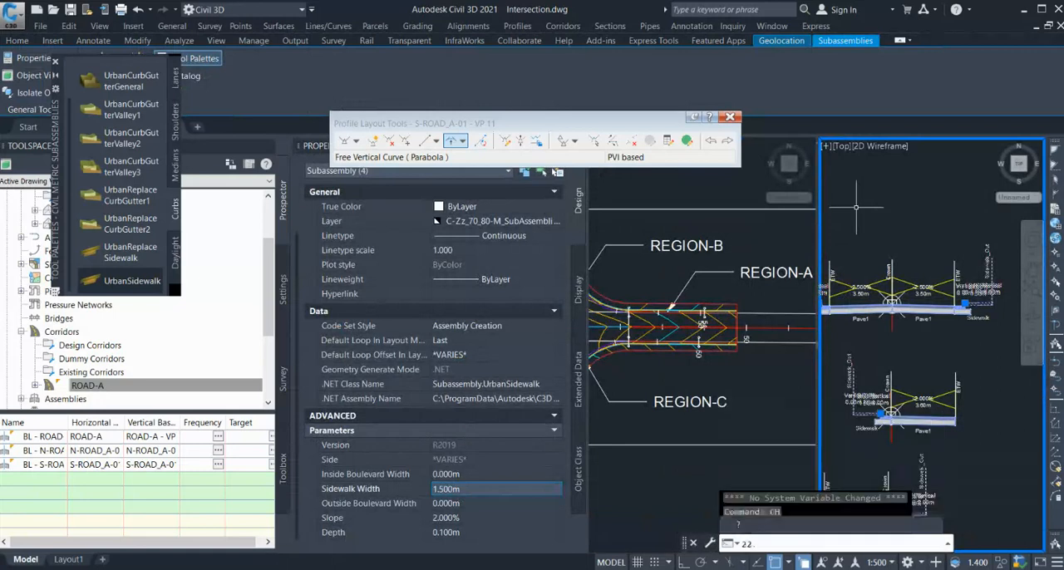
pyautogui.press('BackSpace')
pyautogui.press('BackSpace')
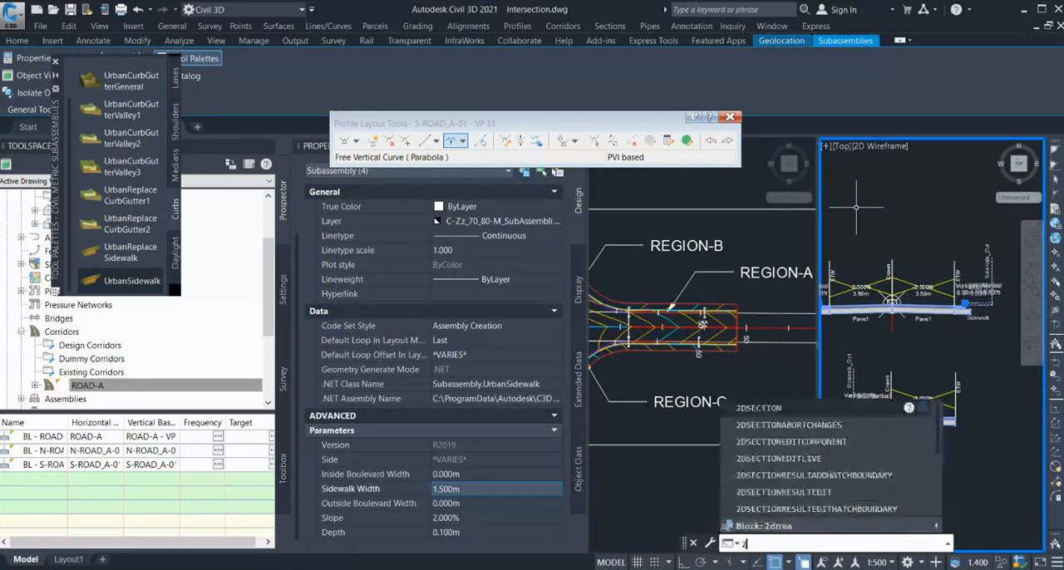
pyautogui.press('BackSpace')
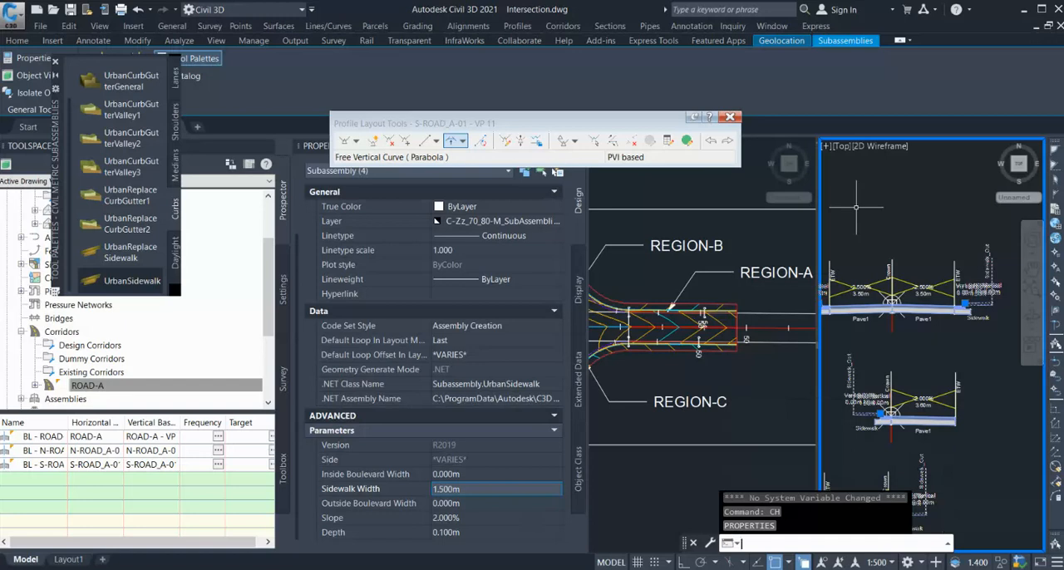
pyautogui.click(459, 489)
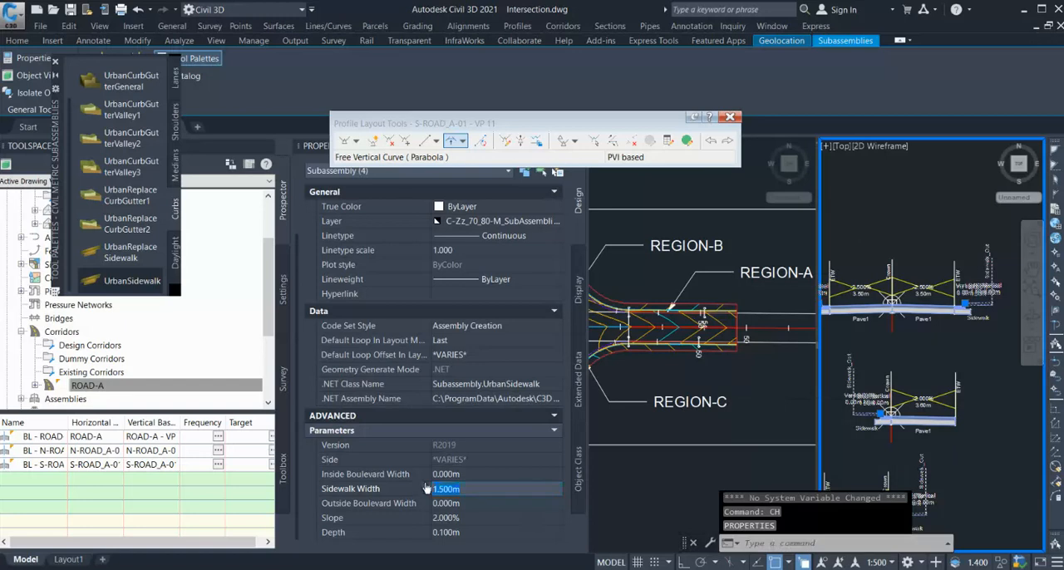
pyautogui.press('Return')
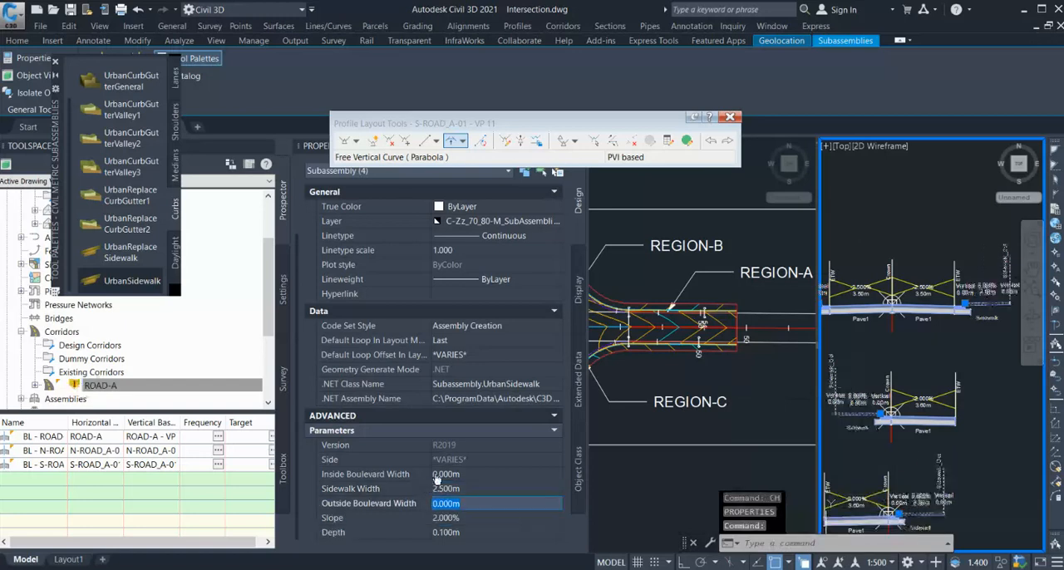
pyautogui.press('Escape')
# Rebuild the ROAD-A corridor with the changed sidewalks, and close the profile layout tools and the properties.
pyautogui.click(124, 386)
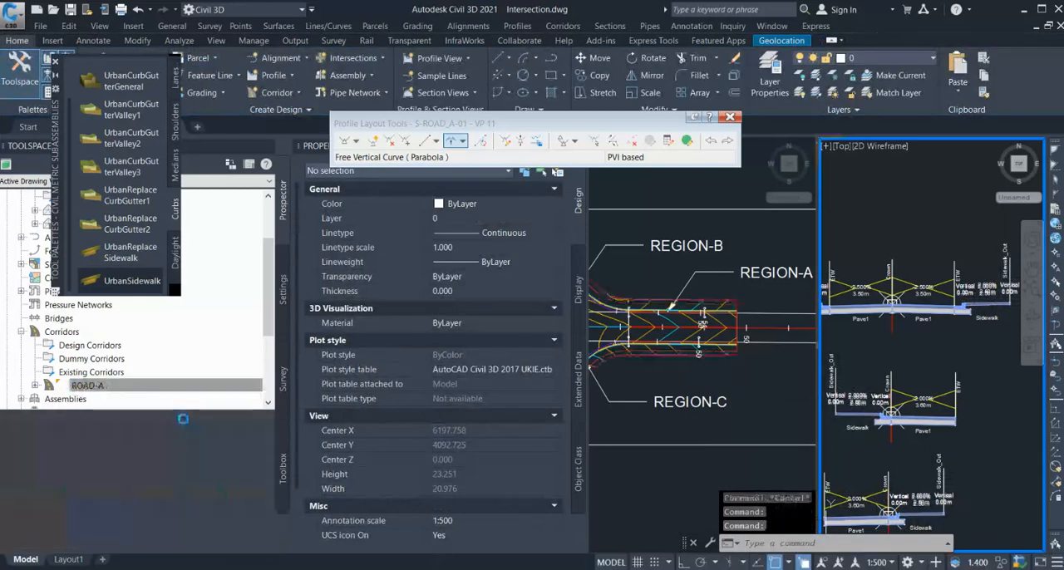
pyautogui.click(728, 119)
pyautogui.click(562, 146)
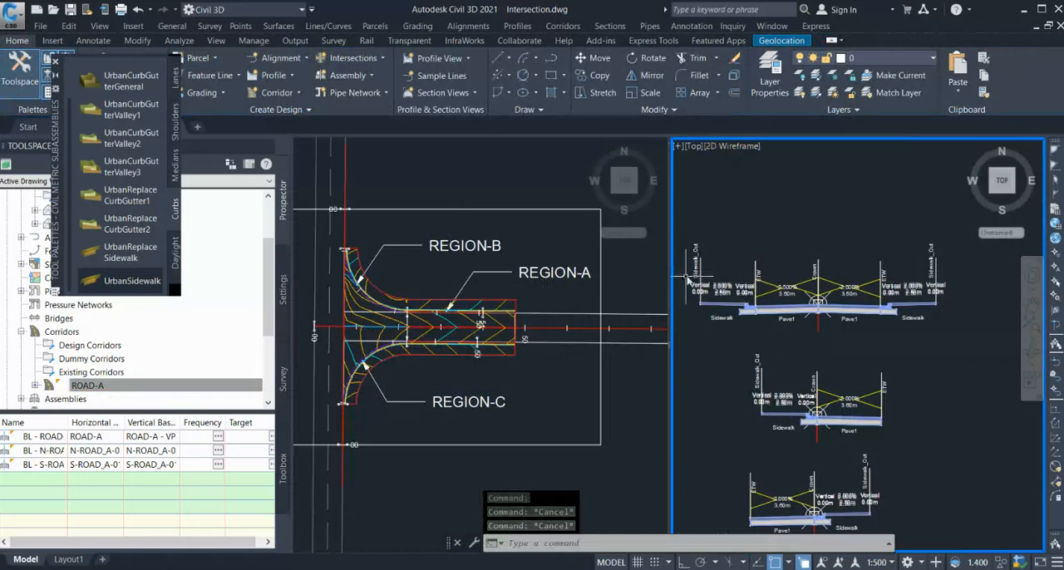
# Attach BasicSideSlopeCutDitch subassemblies to the outer edges of both sidewalks on the two-lane assembly.
pyautogui.scroll(-2, 690, 282)
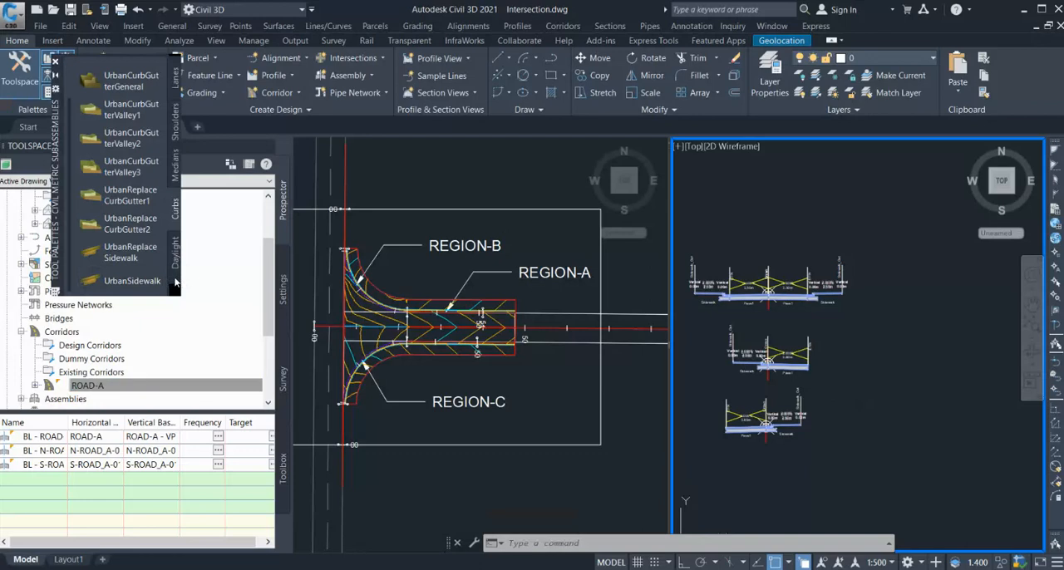
pyautogui.click(217, 308)
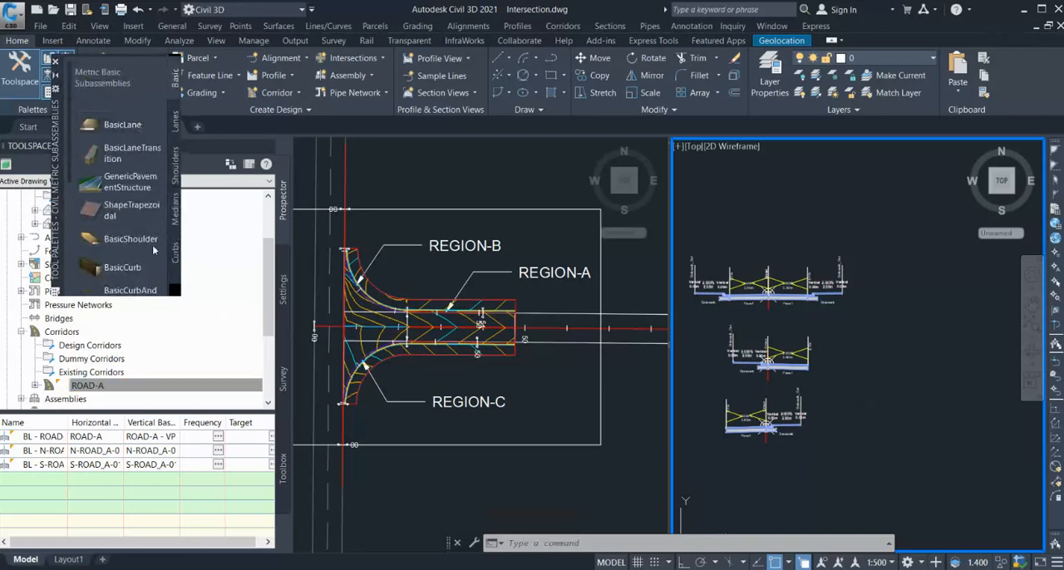
pyautogui.scroll(-2, 152, 244)
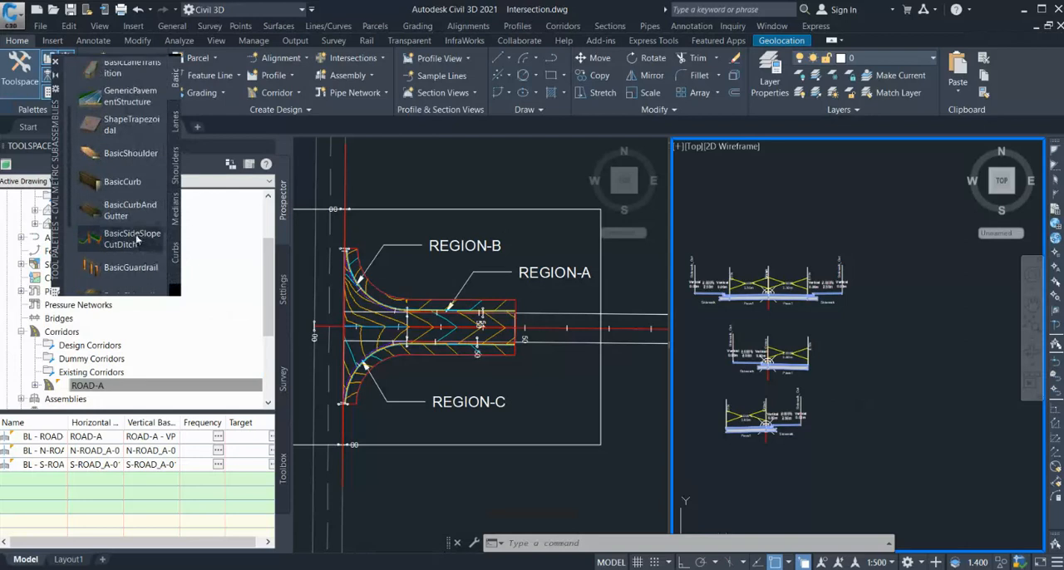
pyautogui.click(133, 238)
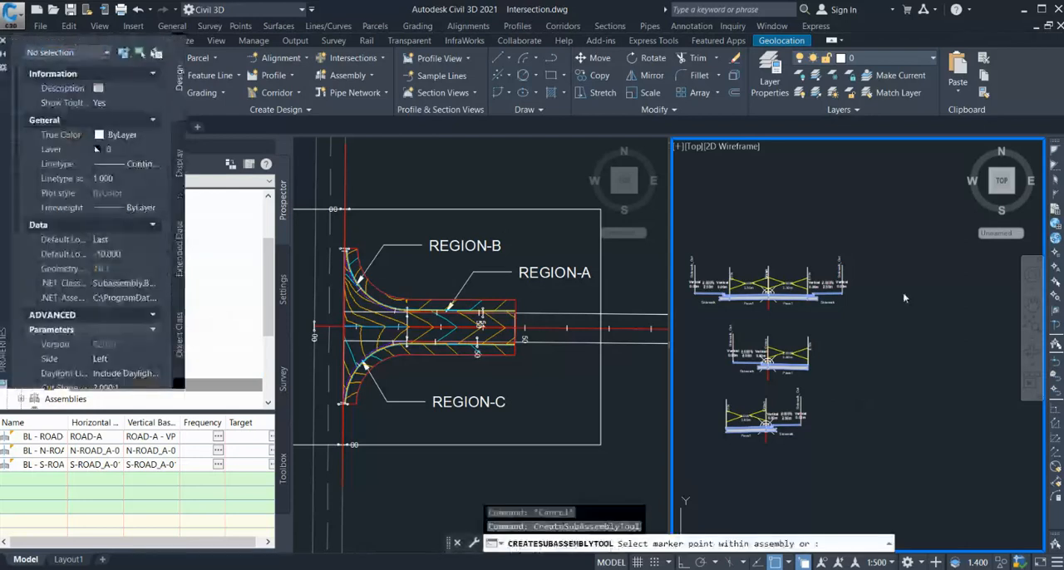
pyautogui.scroll(5, 852, 293)
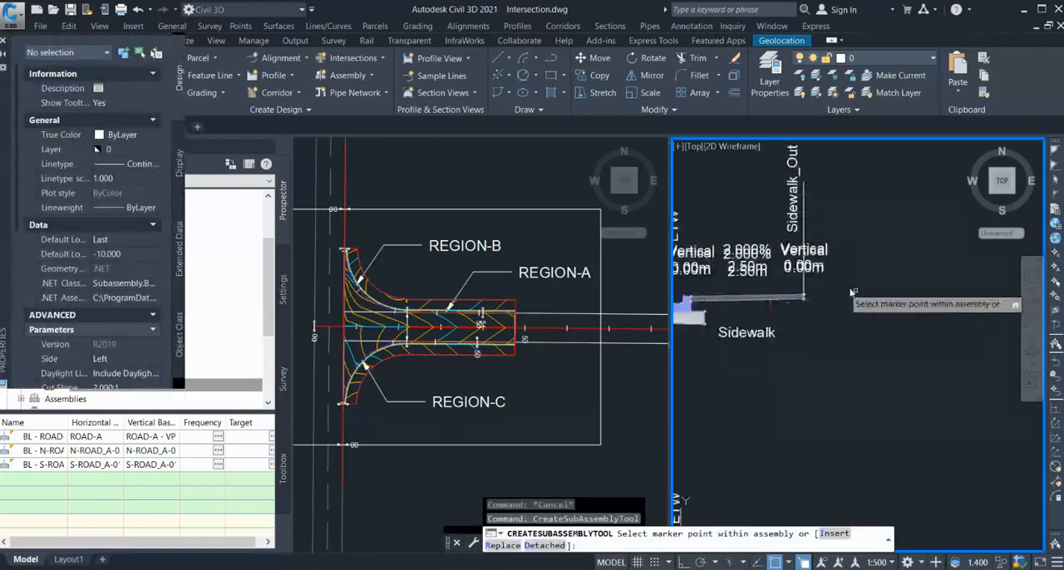
pyautogui.click(804, 290)
pyautogui.scroll(-4, 803, 290)
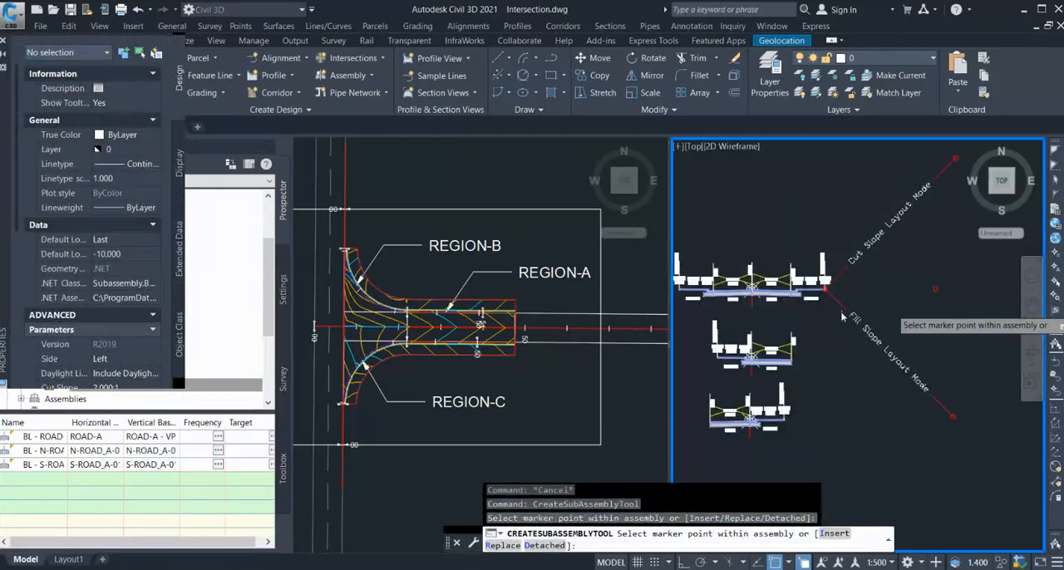
pyautogui.scroll(2, 766, 293)
pyautogui.scroll(4, 775, 287)
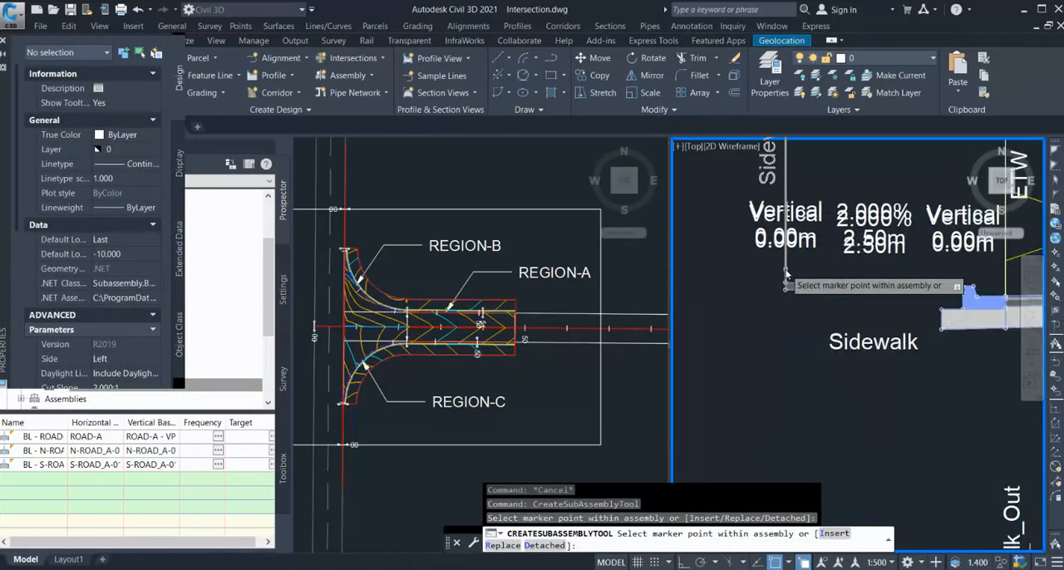
pyautogui.click(785, 284)
pyautogui.scroll(-6, 764, 282)
pyautogui.scroll(-2, 758, 300)
pyautogui.press('Escape')
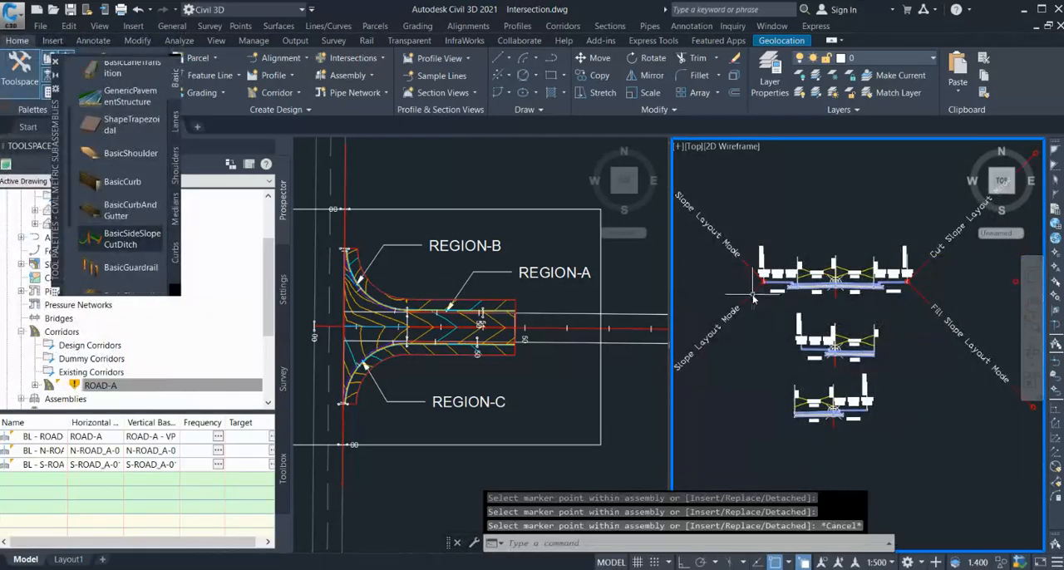
# Set the Cut Slope and Fill Slope of both BasicSideSlopeCutDitch subassemblies on the two-lane assembly to 3:1.
pyautogui.click(754, 296)
pyautogui.click(922, 296)
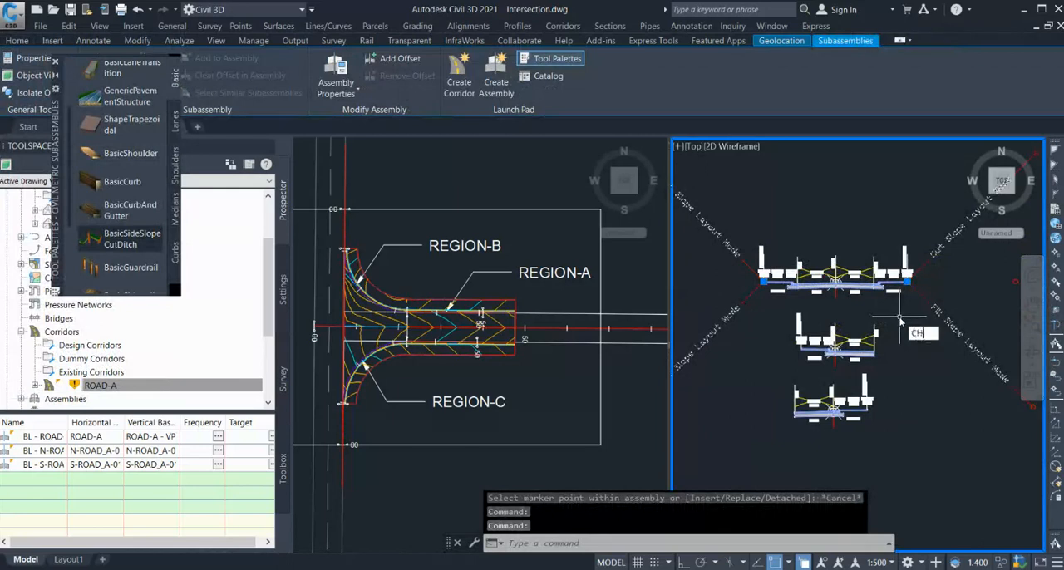
pyautogui.press('Return')
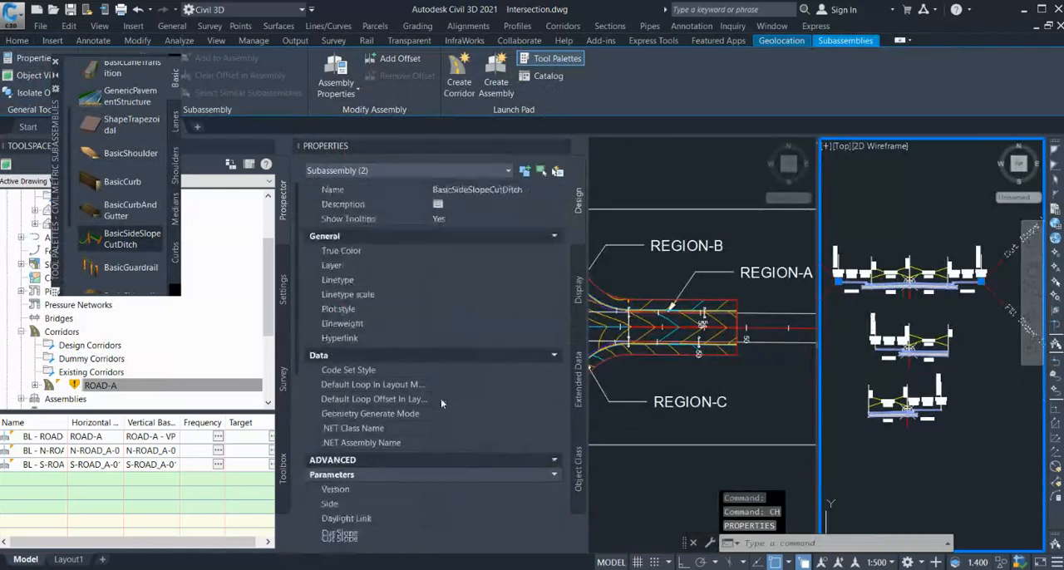
pyautogui.scroll(-3, 441, 403)
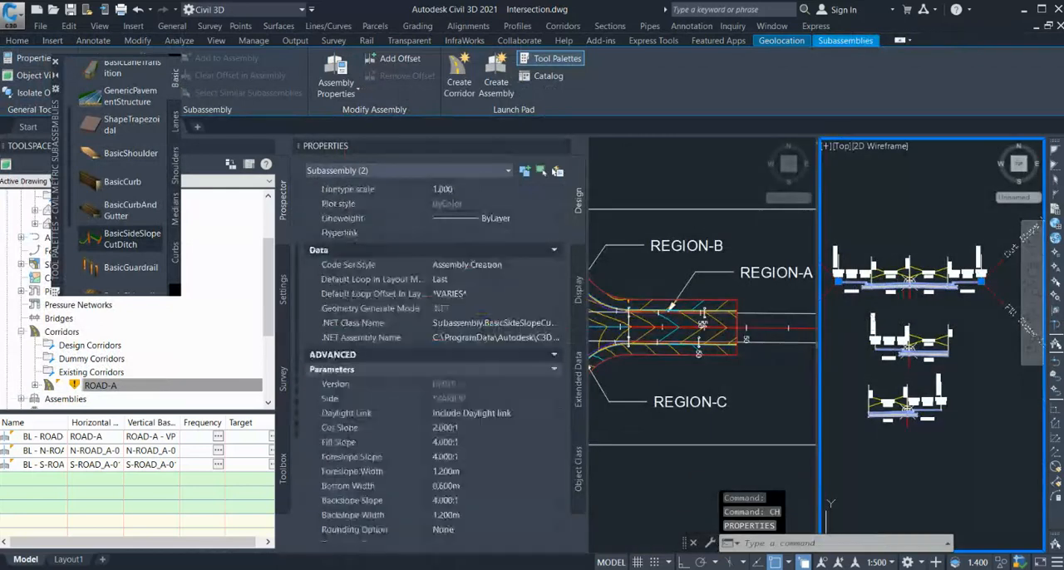
pyautogui.click(456, 429)
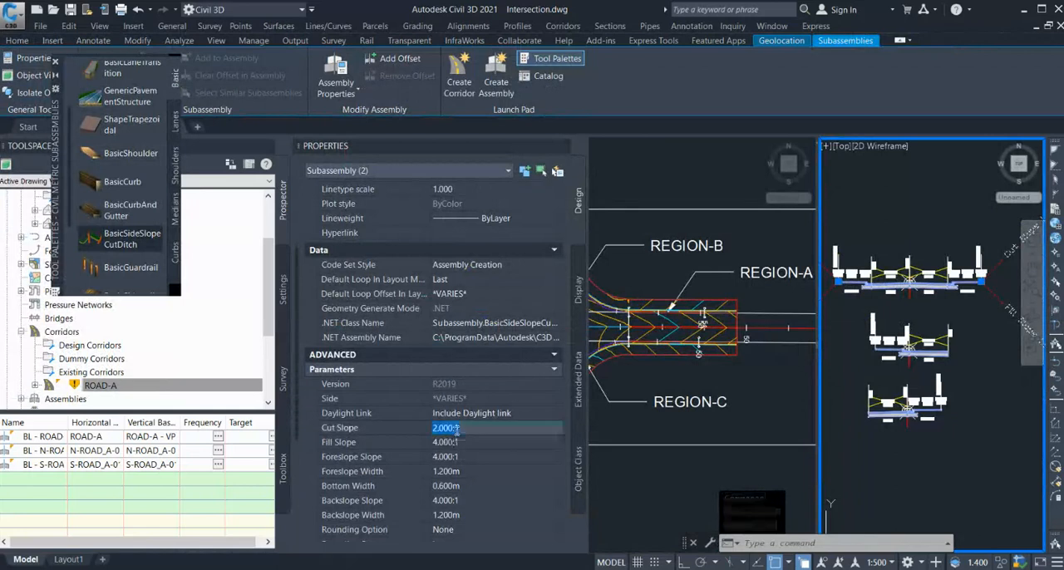
pyautogui.click(454, 443)
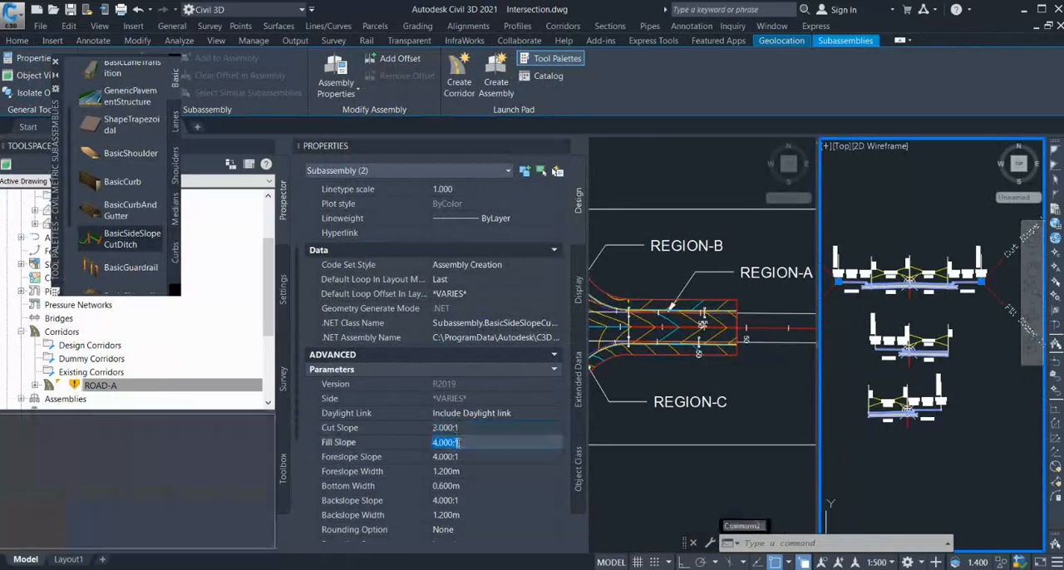
pyautogui.write('3')
pyautogui.click(476, 456)
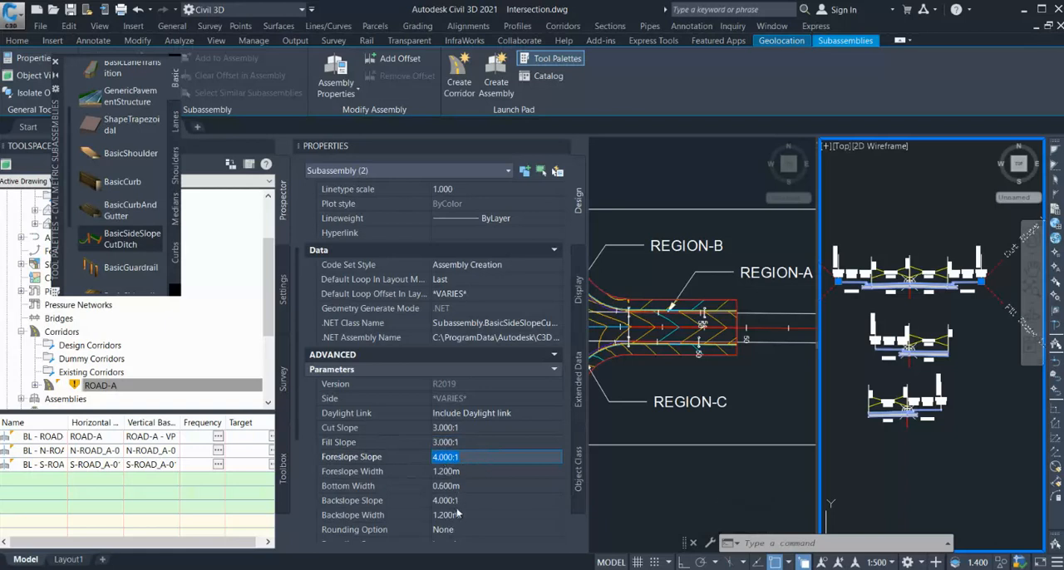
pyautogui.scroll(-2, 464, 485)
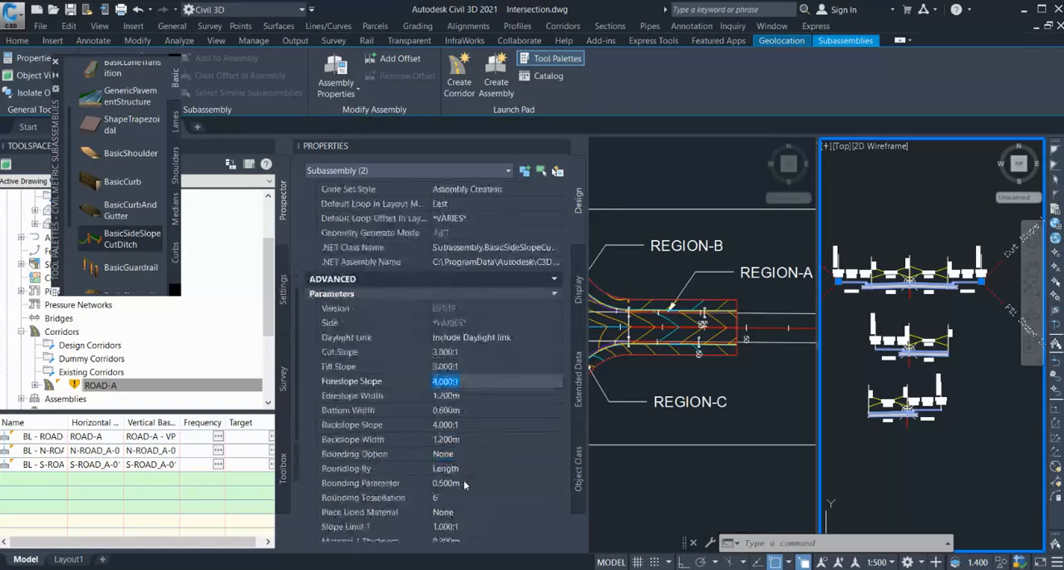
pyautogui.press('Escape')
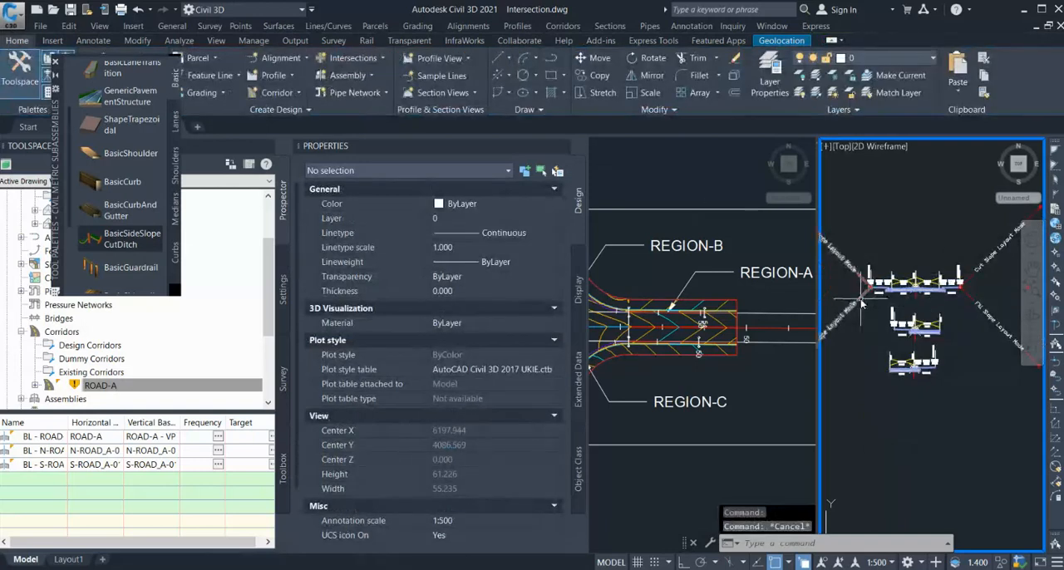
# Copy the two-lane assembly's left BasicSideSlopeCutDitch to the sidewalk's outer edge on the left-sidewalk single-lane assembly, and close the properties.
pyautogui.click(862, 304)
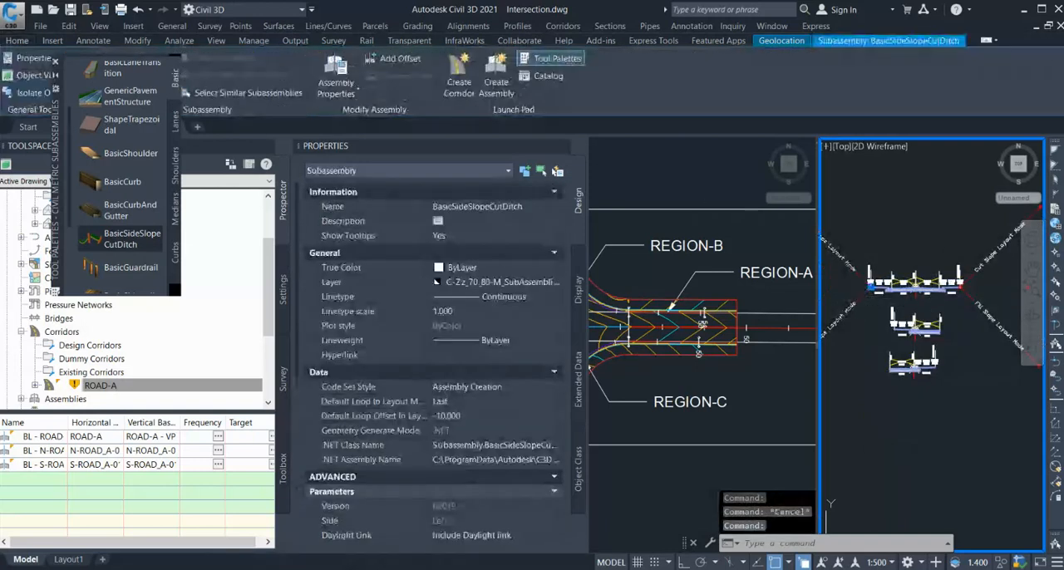
pyautogui.click(918, 394)
pyautogui.scroll(3, 917, 389)
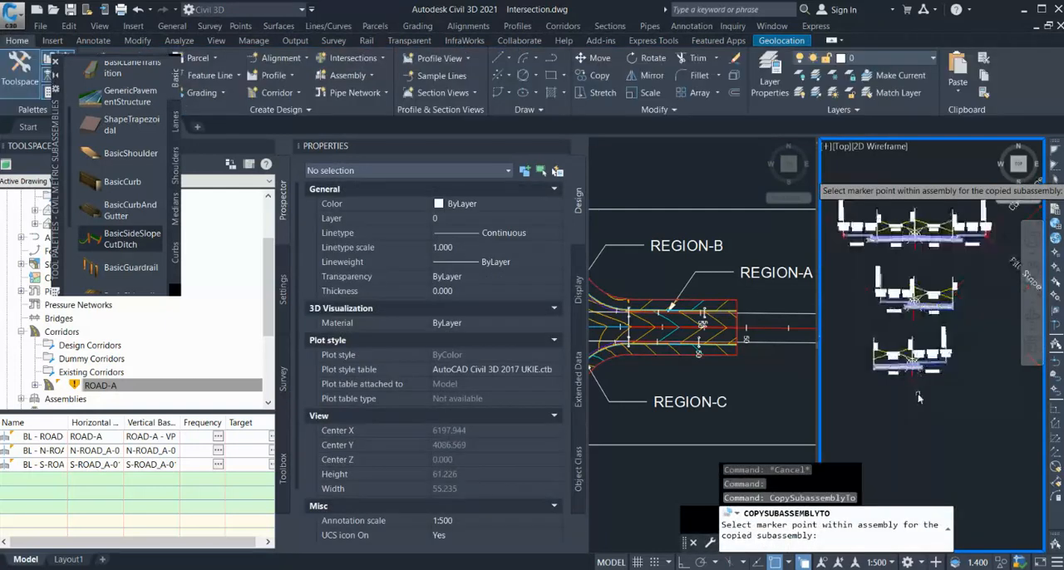
pyautogui.scroll(5, 893, 301)
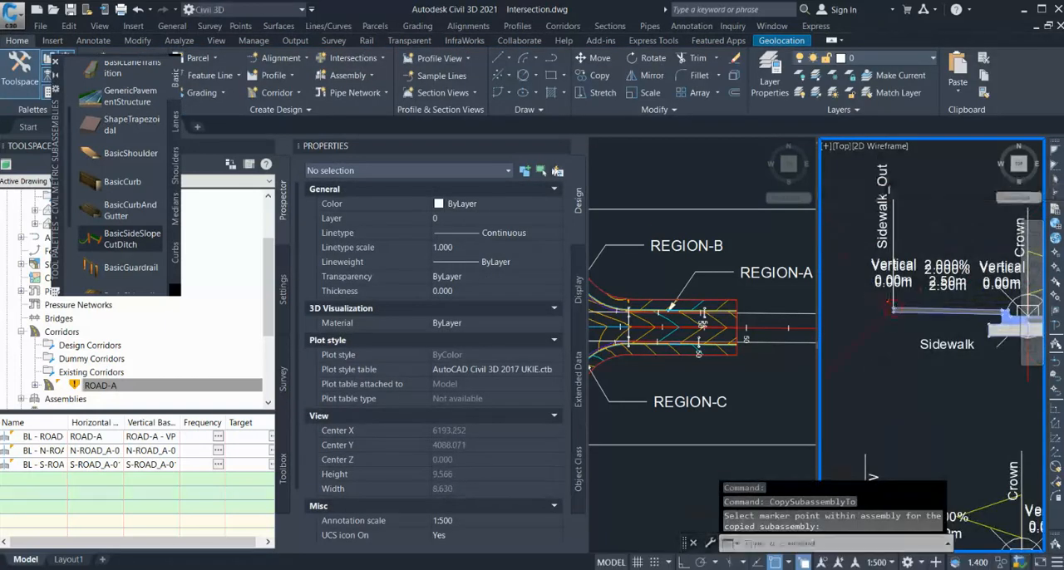
pyautogui.click(561, 146)
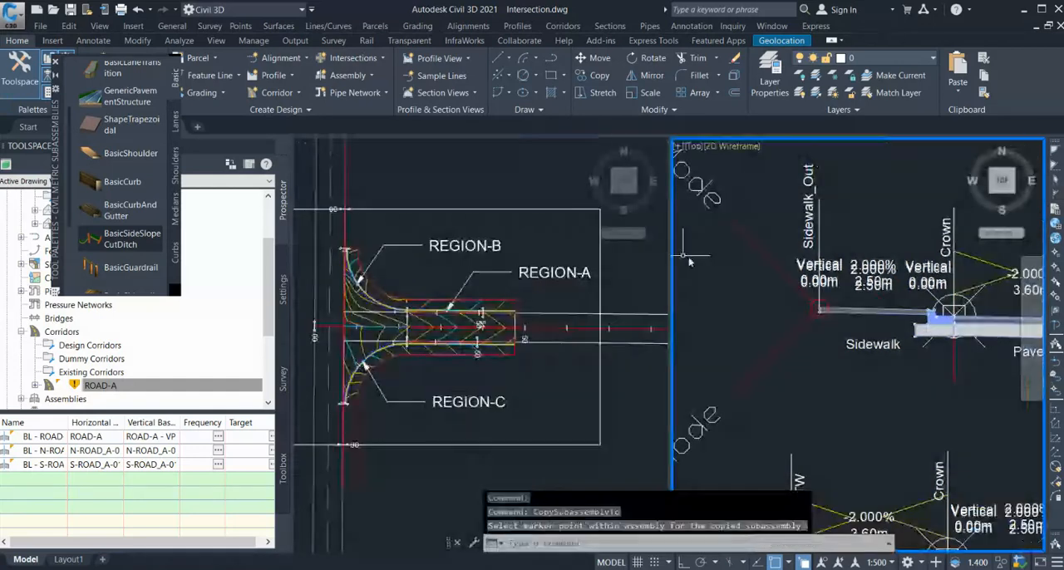
# Copy the two-lane assembly's right BasicSideSlopeCutDitch to the outer sidewalk edge of the single-lane assembly with the right-hand sidewalk.
pyautogui.scroll(-5, 863, 325)
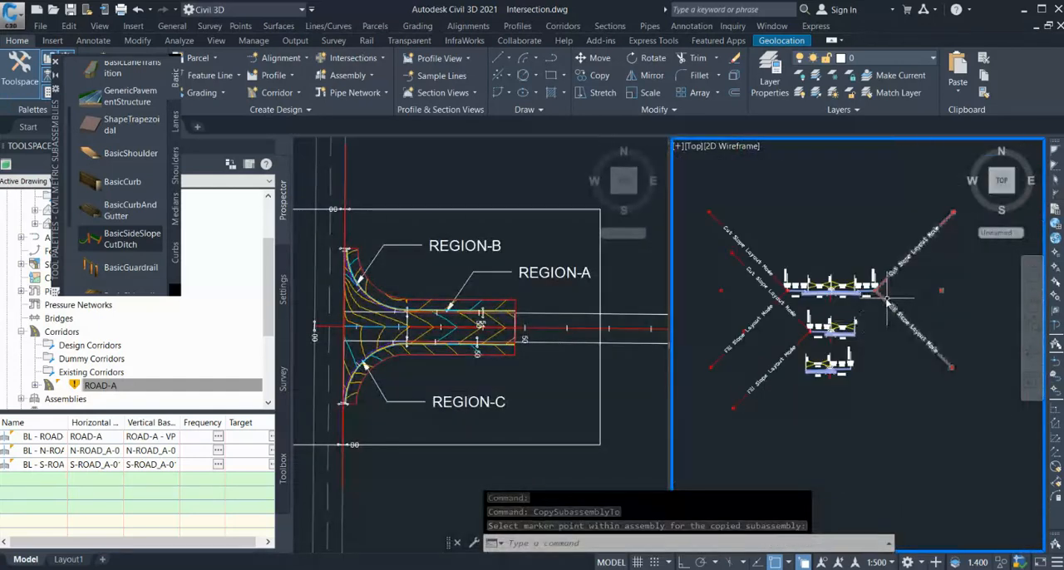
pyautogui.click(884, 304)
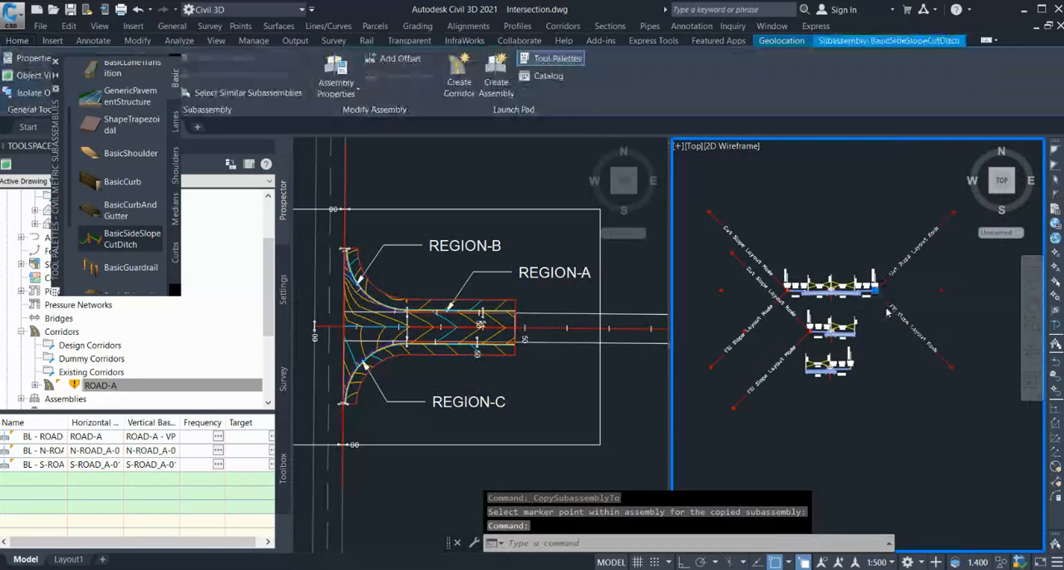
pyautogui.press('Return')
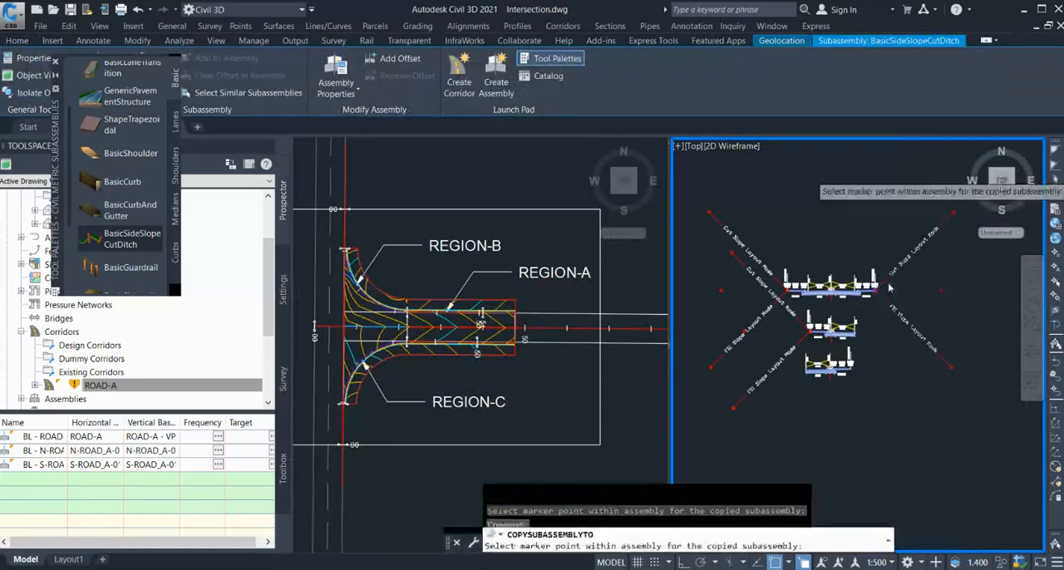
pyautogui.scroll(4, 861, 363)
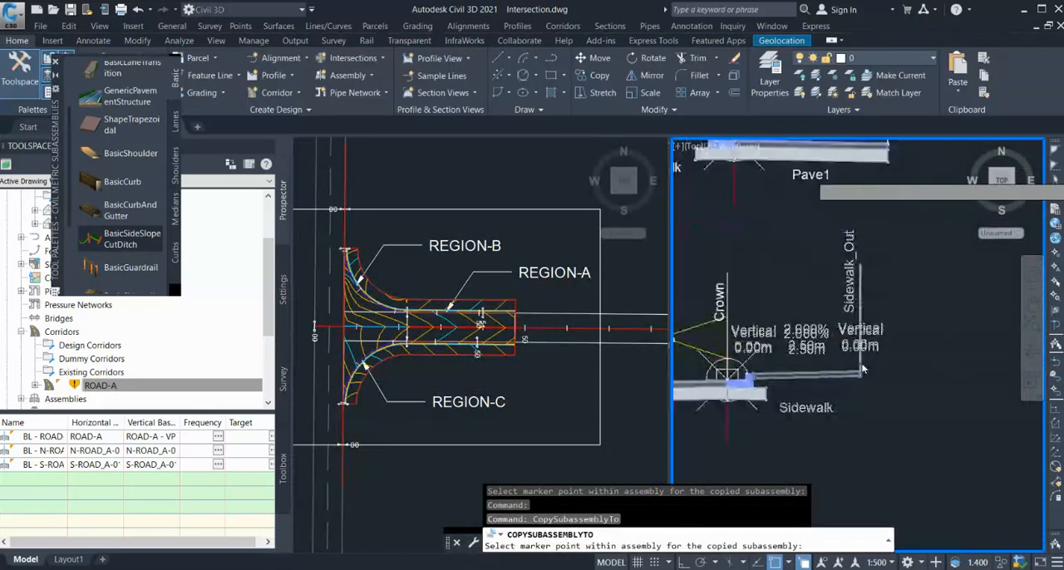
pyautogui.click(862, 365)
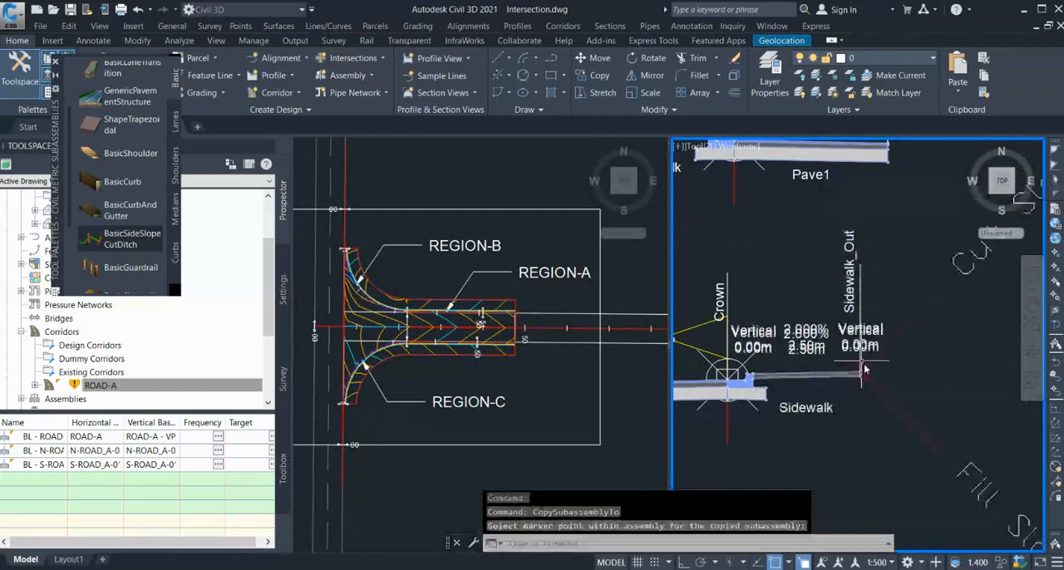
pyautogui.scroll(-4, 841, 368)
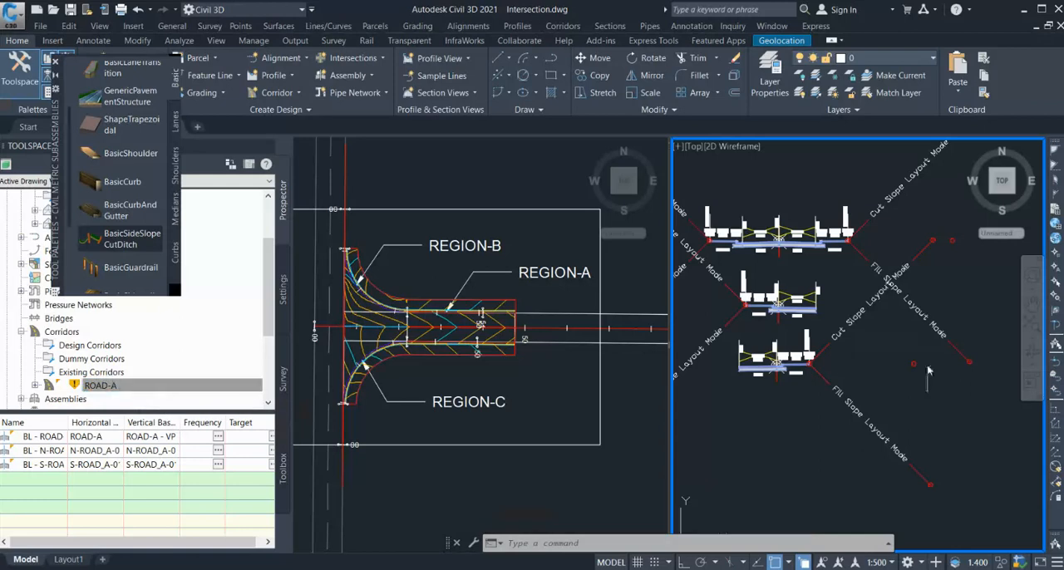
pyautogui.scroll(-2, 858, 331)
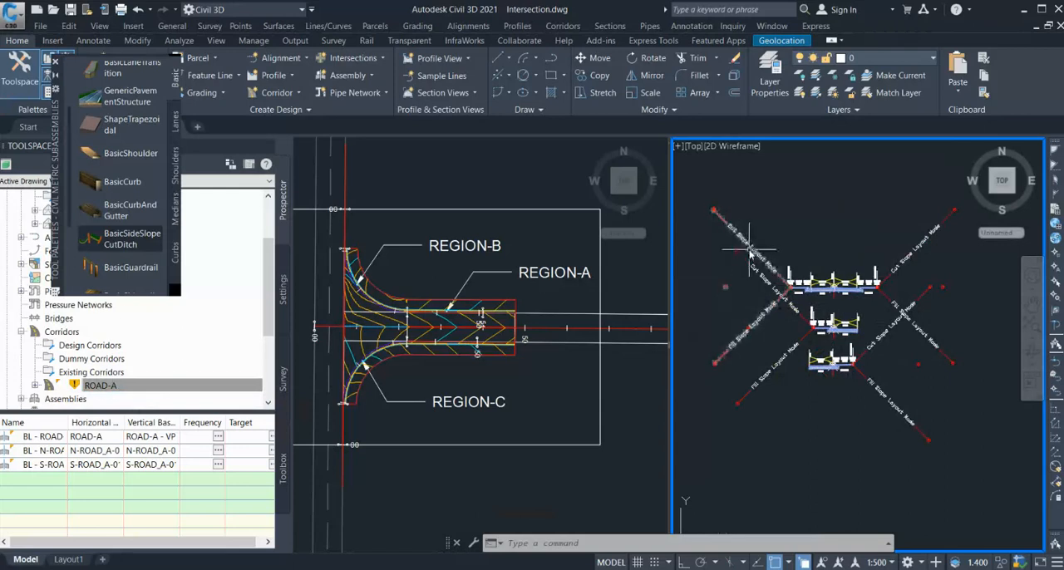
# Rebuild the ROAD-A corridor so it uses the assemblies with the added side slopes.
pyautogui.click(143, 384)
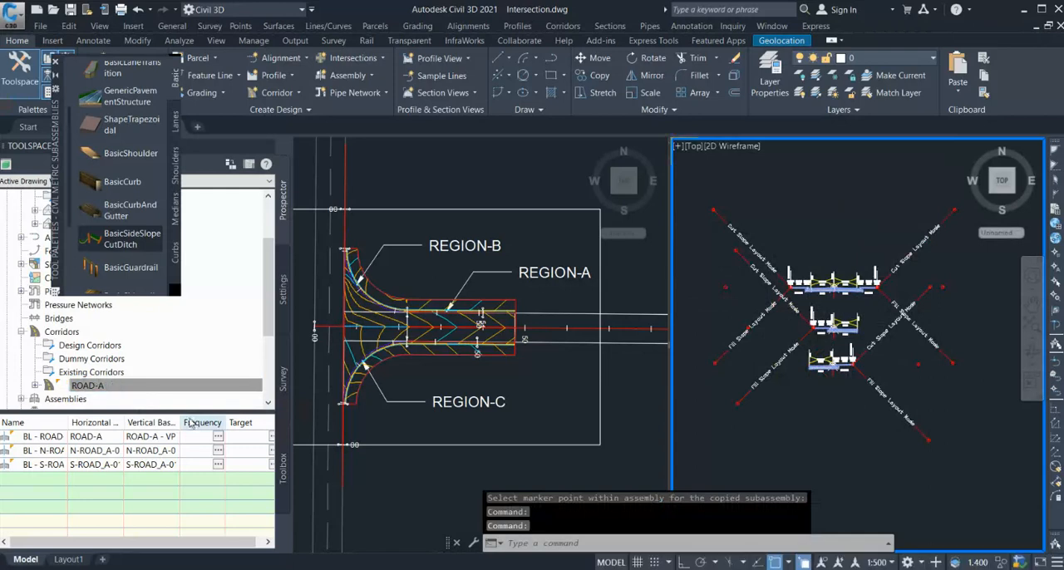
pyautogui.rightClick(161, 384)
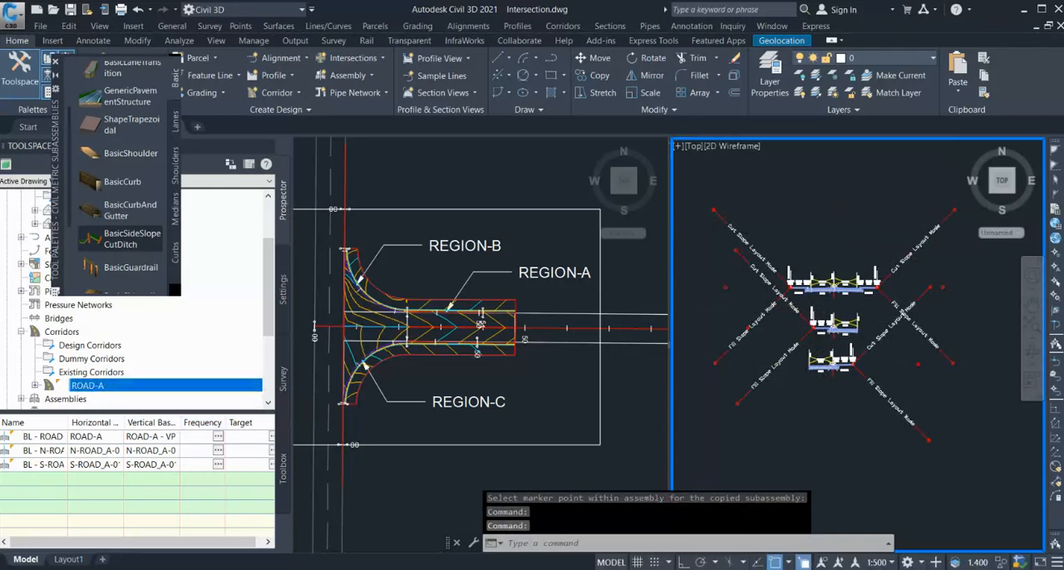
# Set both BasicSideSlopeCutDitch surface targets of the corridor's Region-A to the Original ground surface.
pyautogui.click(432, 342)
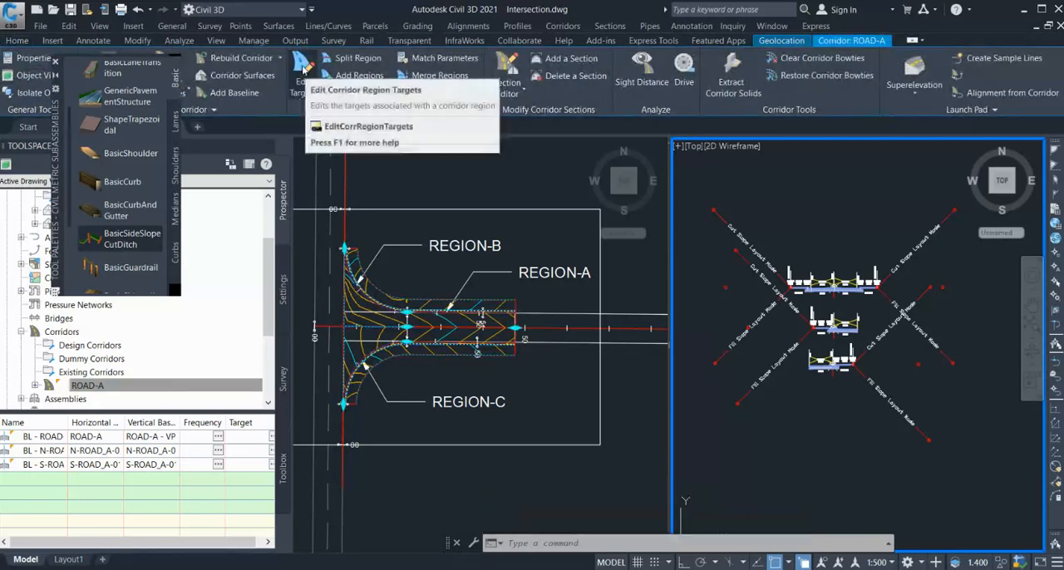
pyautogui.click(303, 66)
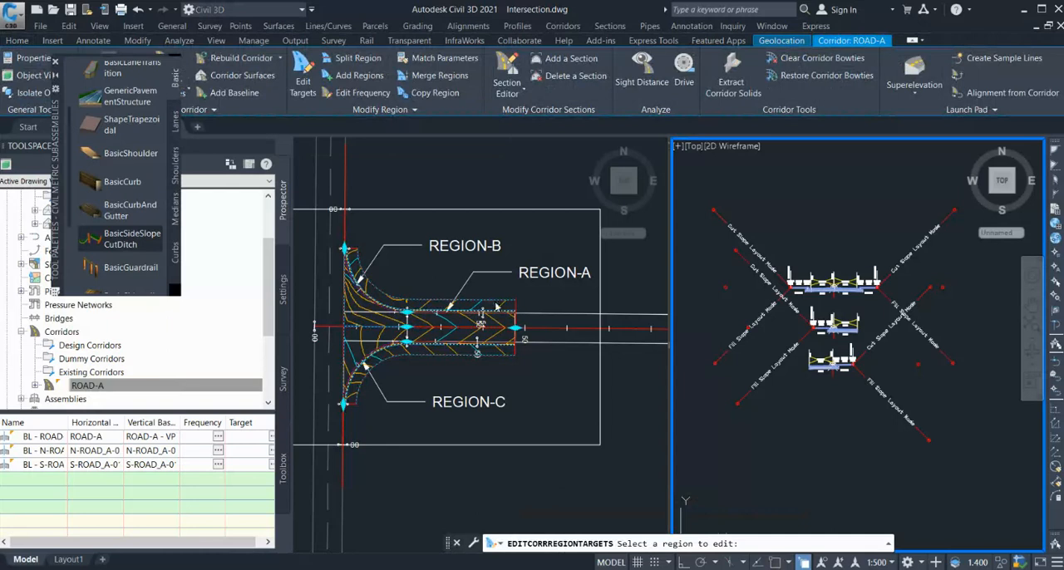
pyautogui.click(490, 291)
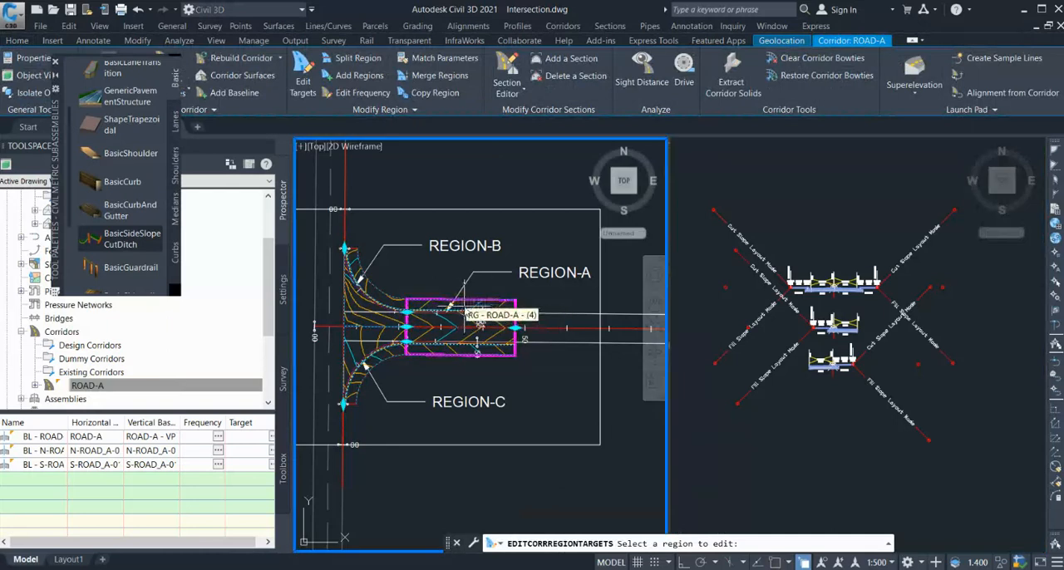
pyautogui.click(466, 311)
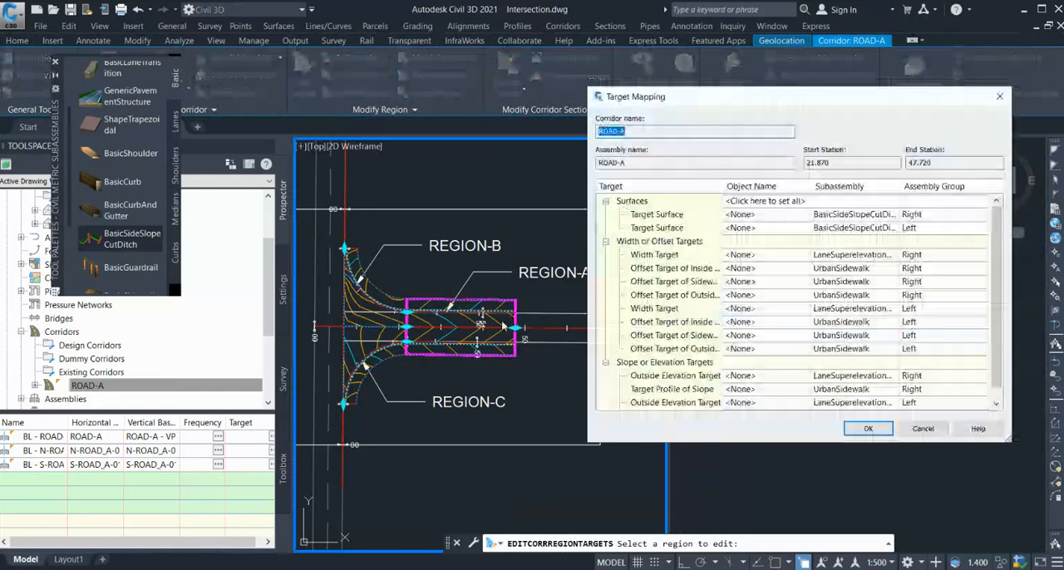
pyautogui.click(785, 215)
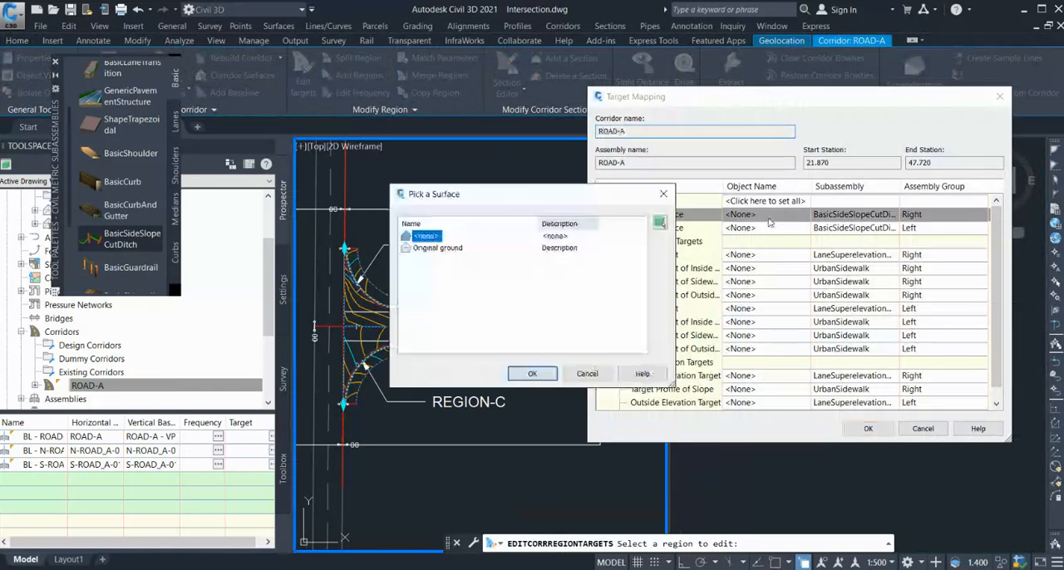
pyautogui.click(438, 248)
pyautogui.click(529, 374)
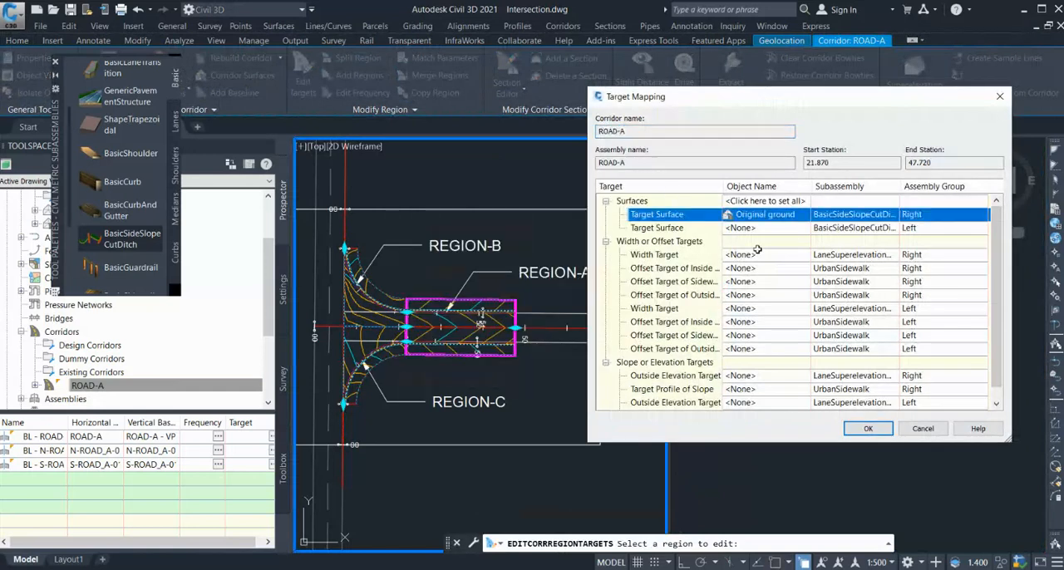
pyautogui.click(748, 228)
pyautogui.click(438, 248)
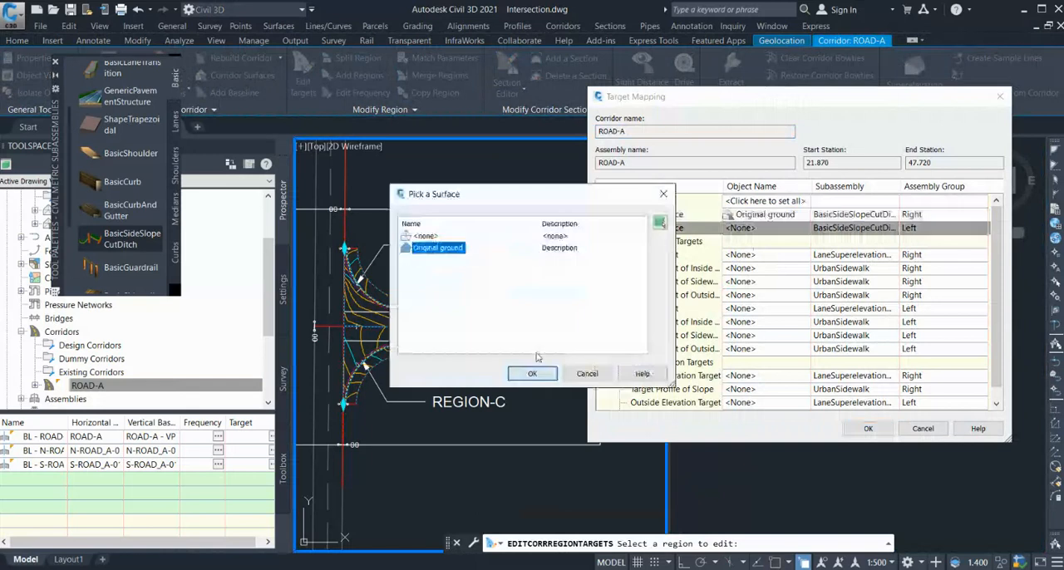
pyautogui.click(532, 373)
pyautogui.click(868, 429)
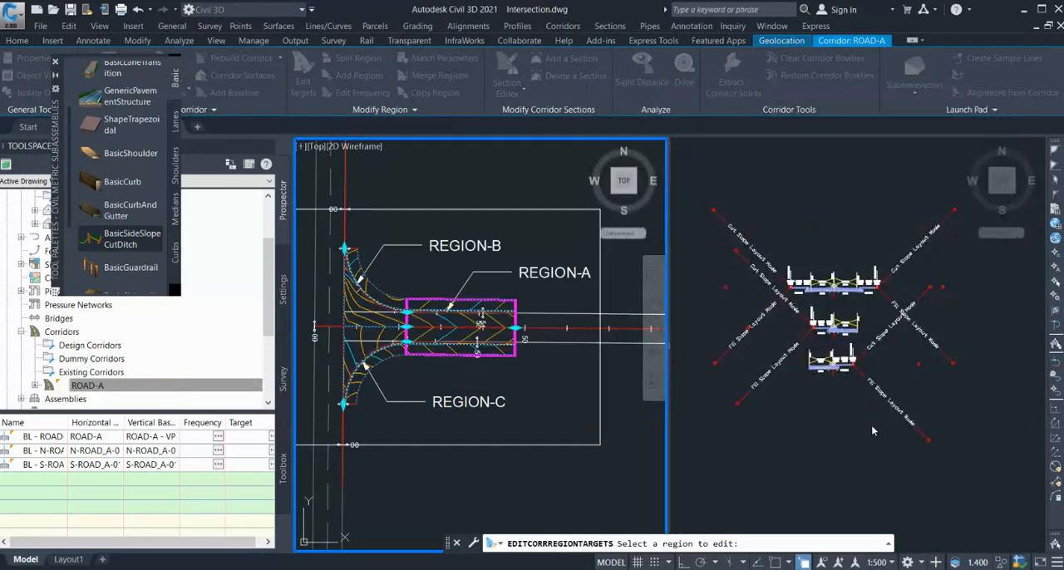
# Set the side slope's surface target in Region-C, using assembly ROAD-L, to Original ground.
pyautogui.scroll(6, 503, 362)
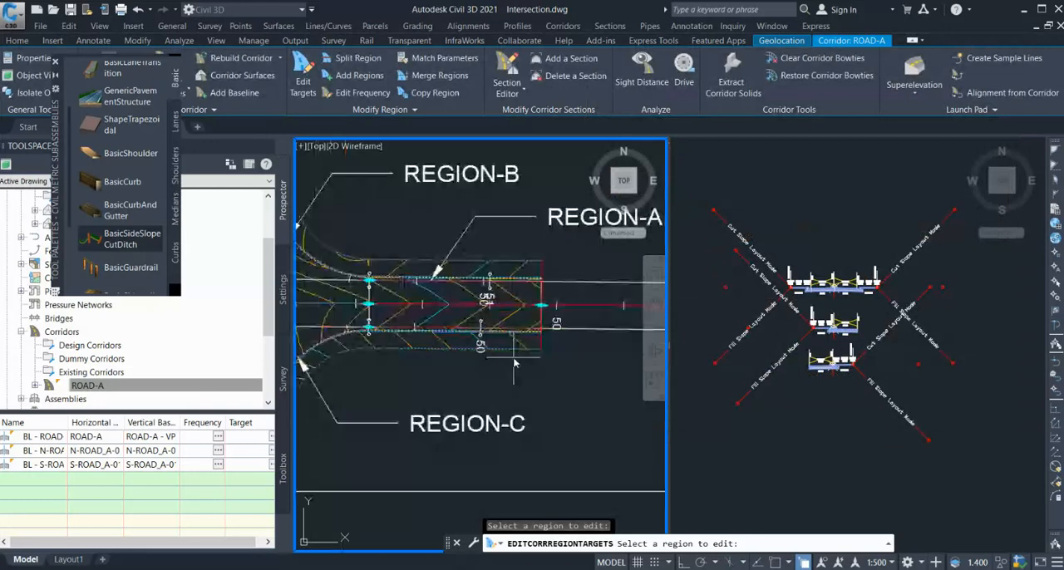
pyautogui.scroll(-4, 492, 359)
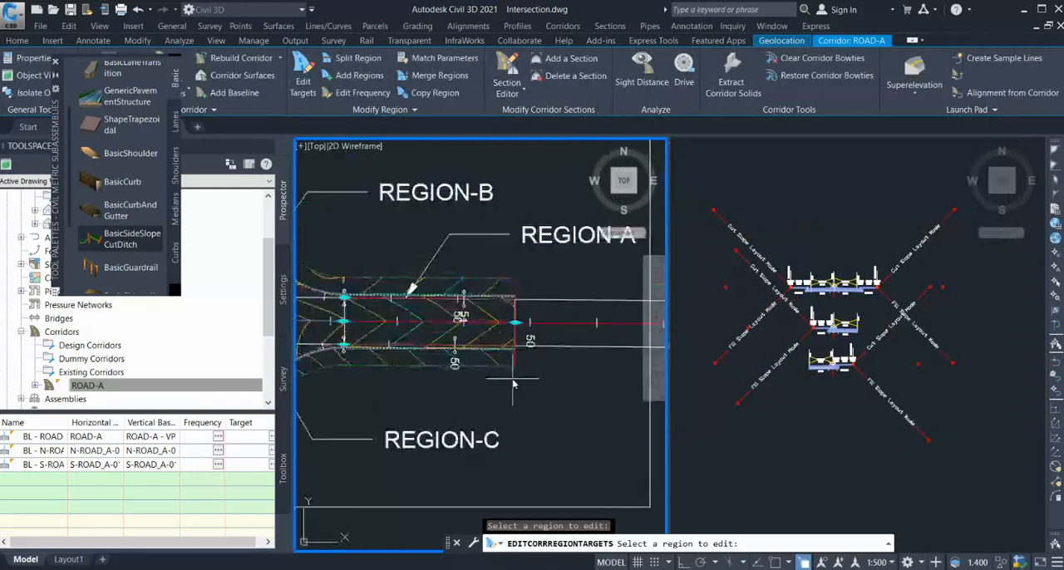
pyautogui.scroll(3, 516, 382)
pyautogui.scroll(-5, 494, 356)
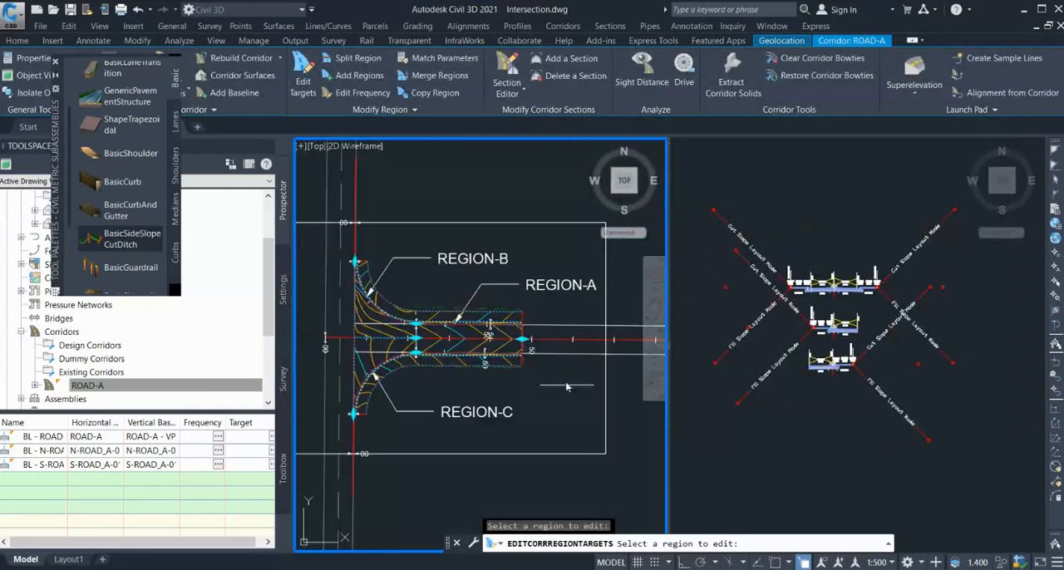
pyautogui.click(390, 358)
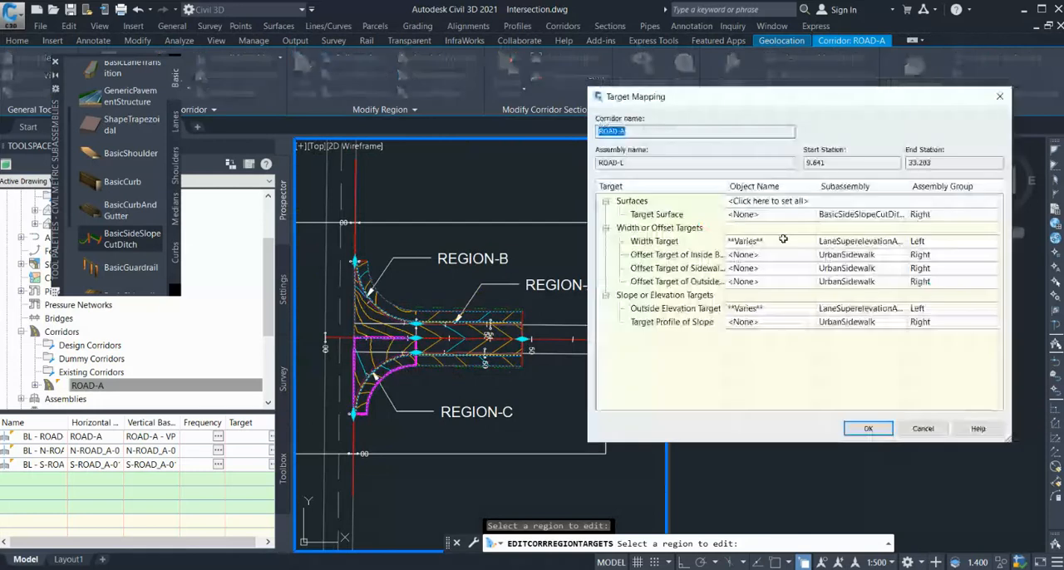
pyautogui.click(753, 215)
pyautogui.click(455, 248)
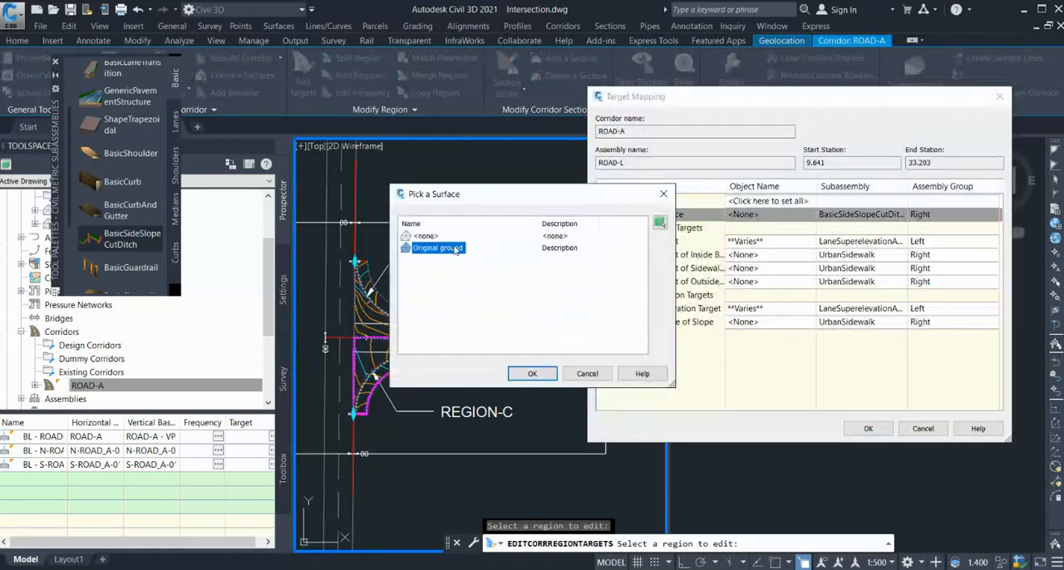
pyautogui.click(532, 374)
pyautogui.click(867, 428)
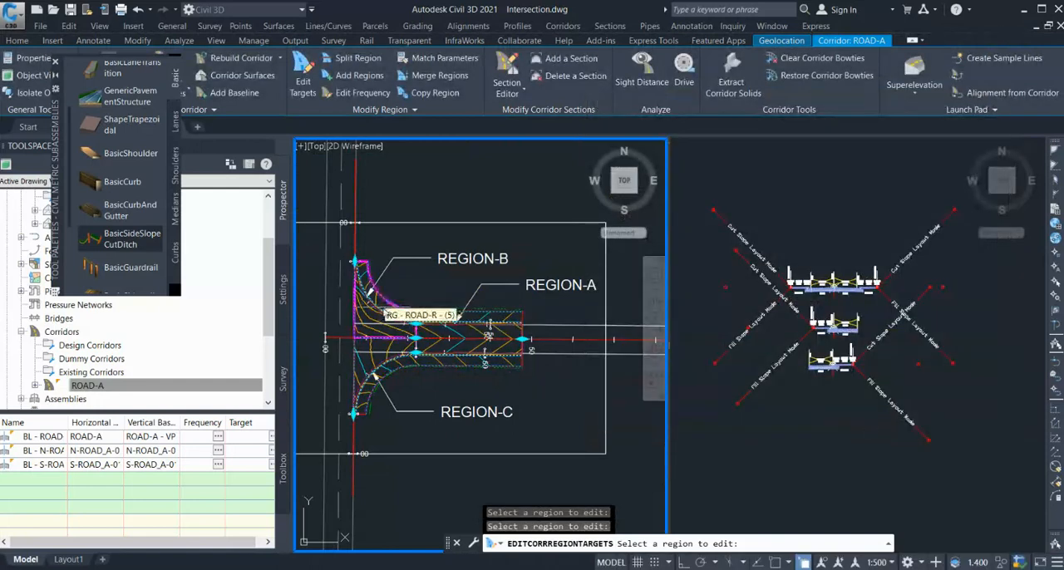
# Set the side slope's surface target in Region-B, using assembly ROAD-R, to Original ground and finish editing region targets.
pyautogui.click(386, 312)
pyautogui.click(765, 216)
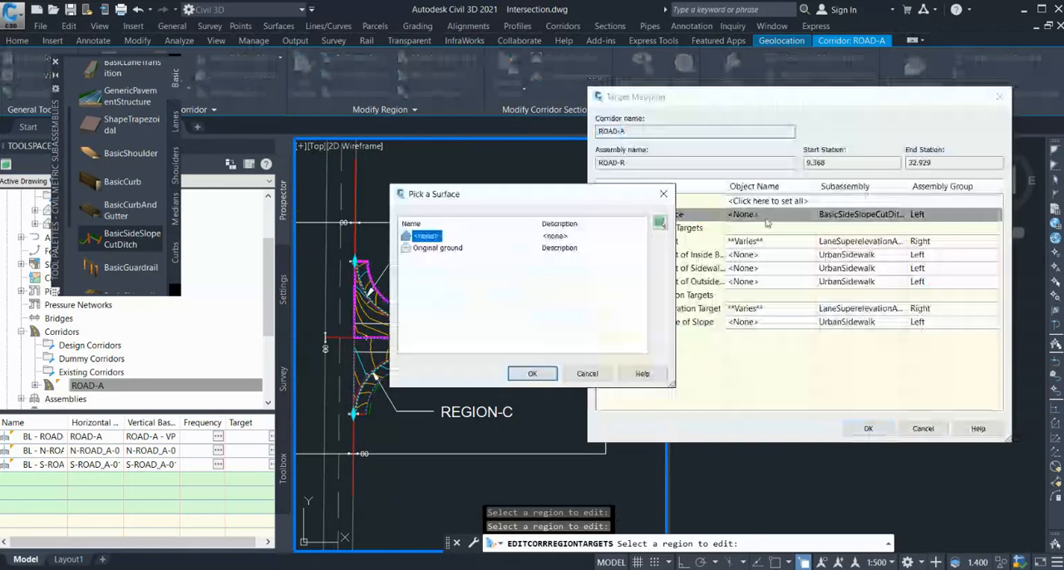
pyautogui.click(438, 248)
pyautogui.click(533, 373)
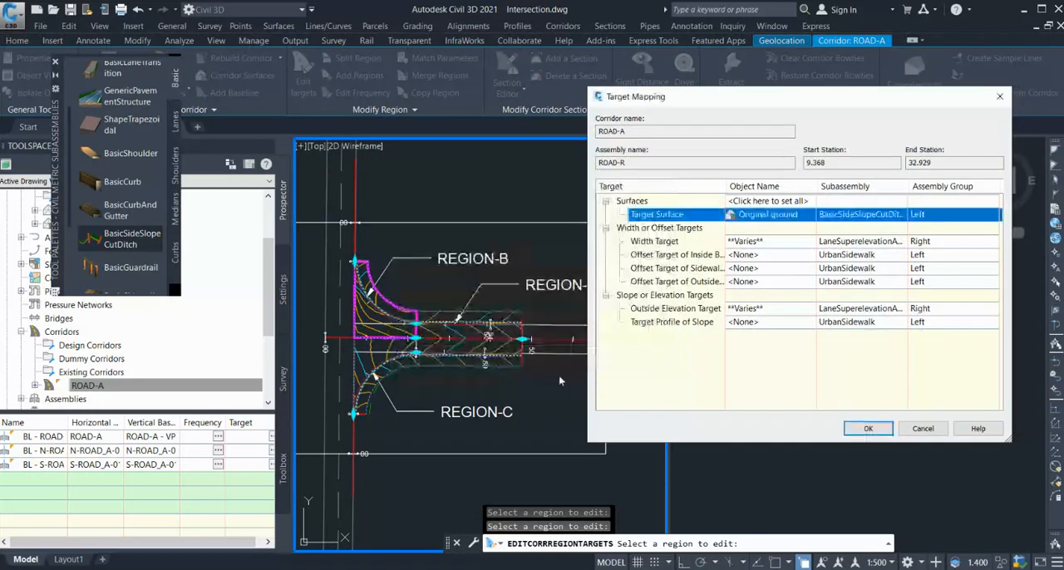
pyautogui.click(868, 428)
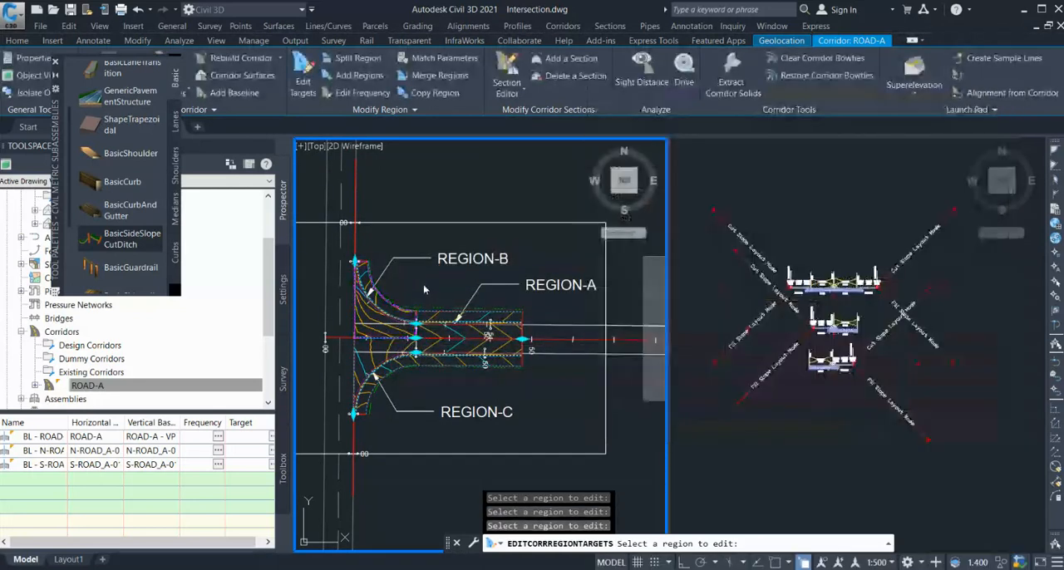
pyautogui.press('Escape')
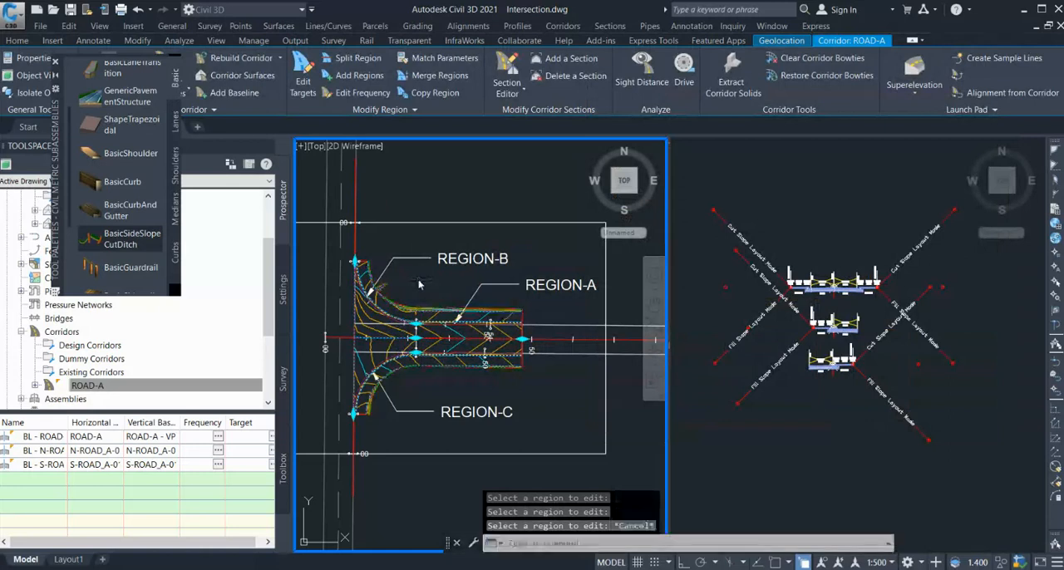
pyautogui.press('Escape')
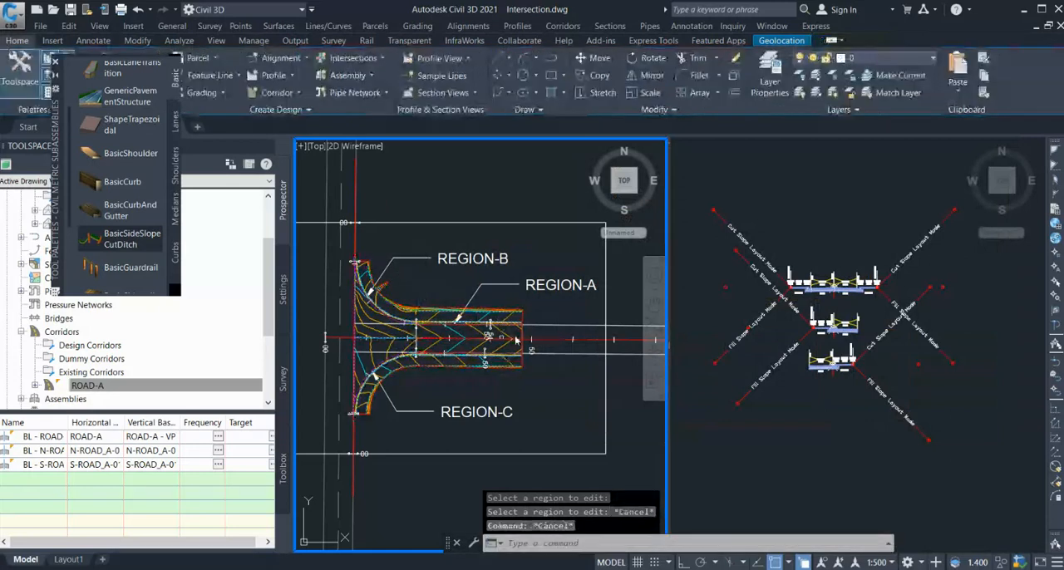
# Examine the daylight slope lines along the outer edges of the corridor's Region-A in plan.
pyautogui.scroll(4, 517, 341)
pyautogui.scroll(-2, 405, 309)
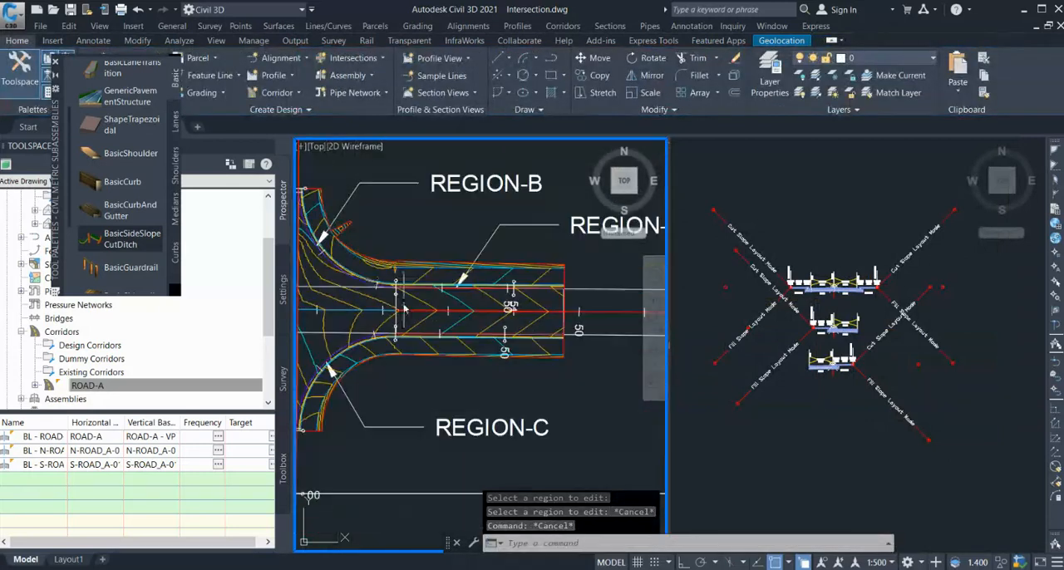
pyautogui.scroll(-2, 405, 309)
pyautogui.scroll(5, 533, 299)
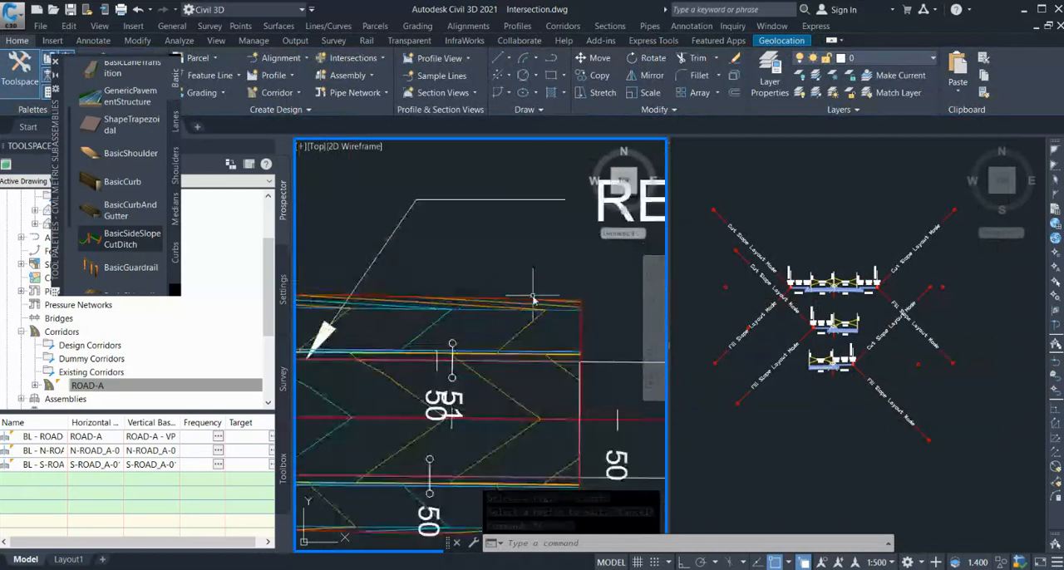
pyautogui.scroll(-2, 533, 300)
pyautogui.scroll(-3, 505, 297)
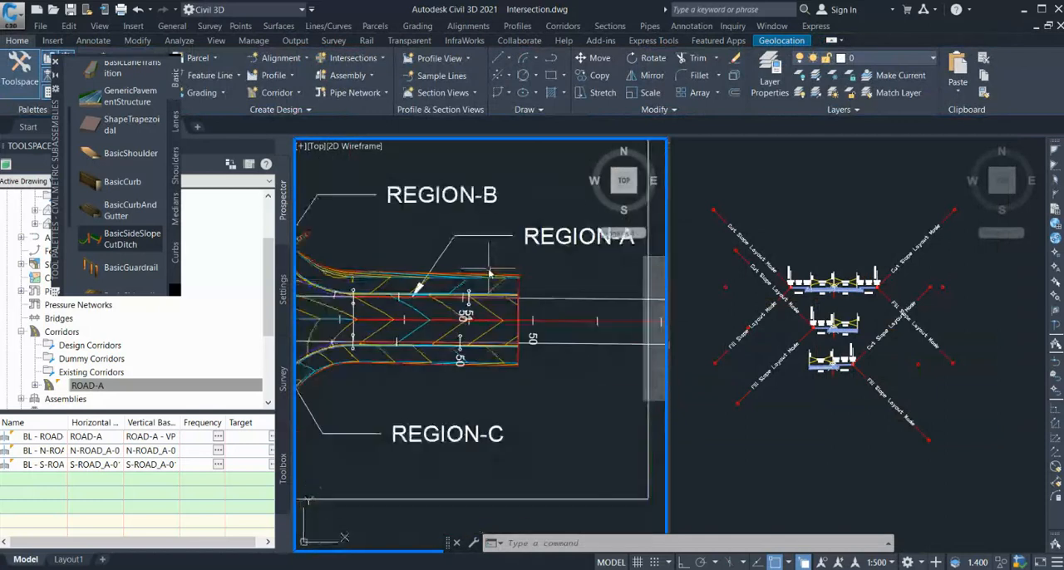
pyautogui.click(798, 429)
pyautogui.scroll(-5, 906, 233)
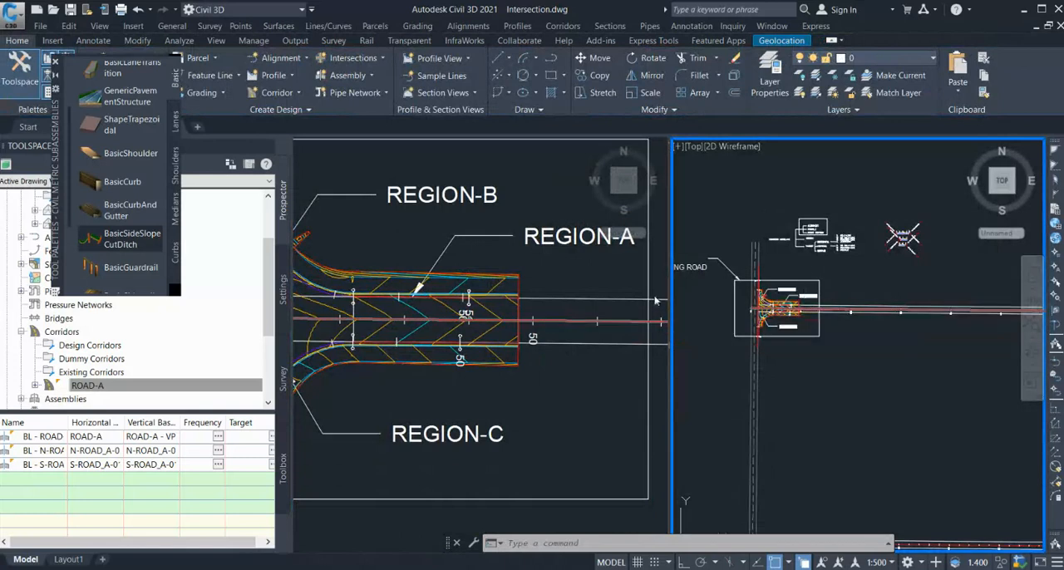
pyautogui.click(518, 283)
pyautogui.scroll(4, 496, 280)
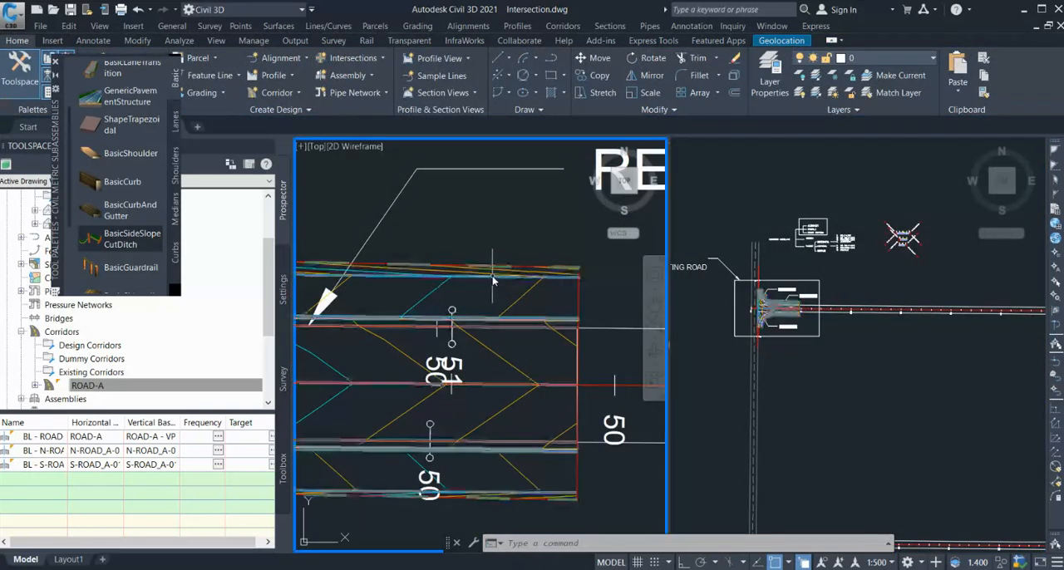
# View the ROAD-A corridor in 3D in the Object Viewer with the Realistic visual style and inspect the upper curb return.
pyautogui.click(492, 280)
pyautogui.scroll(-4, 491, 280)
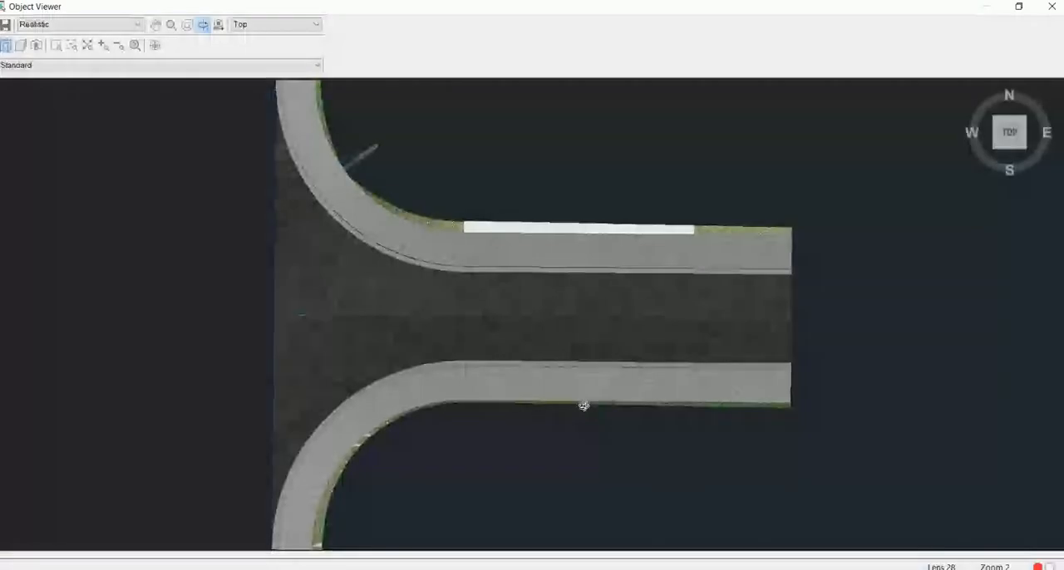
pyautogui.moveTo(584, 407); pyautogui.dragTo(501, 312)
pyautogui.scroll(-5, 501, 312)
pyautogui.moveTo(550, 369); pyautogui.dragTo(468, 197)
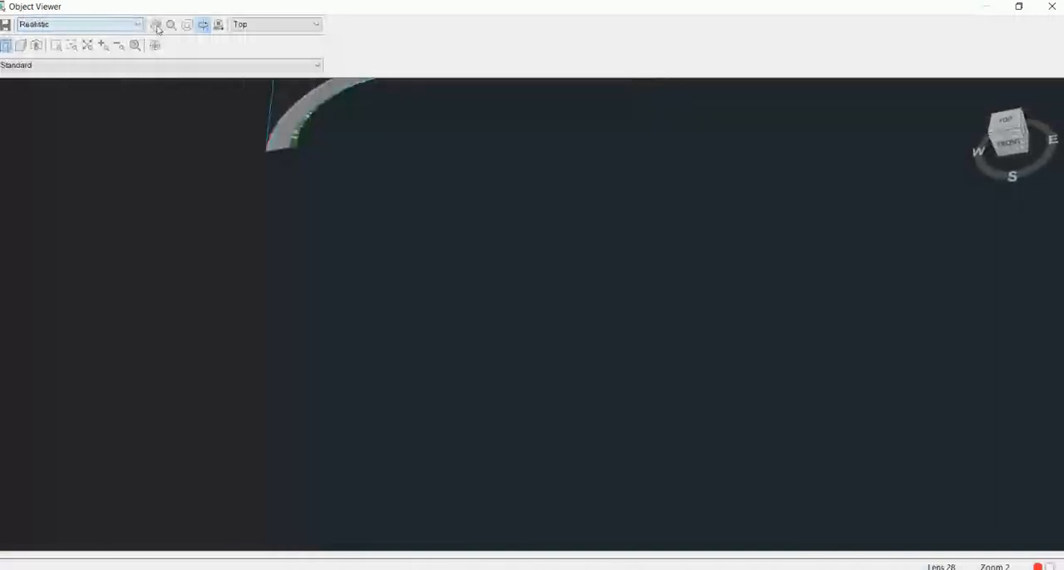
pyautogui.moveTo(634, 192); pyautogui.dragTo(663, 443)
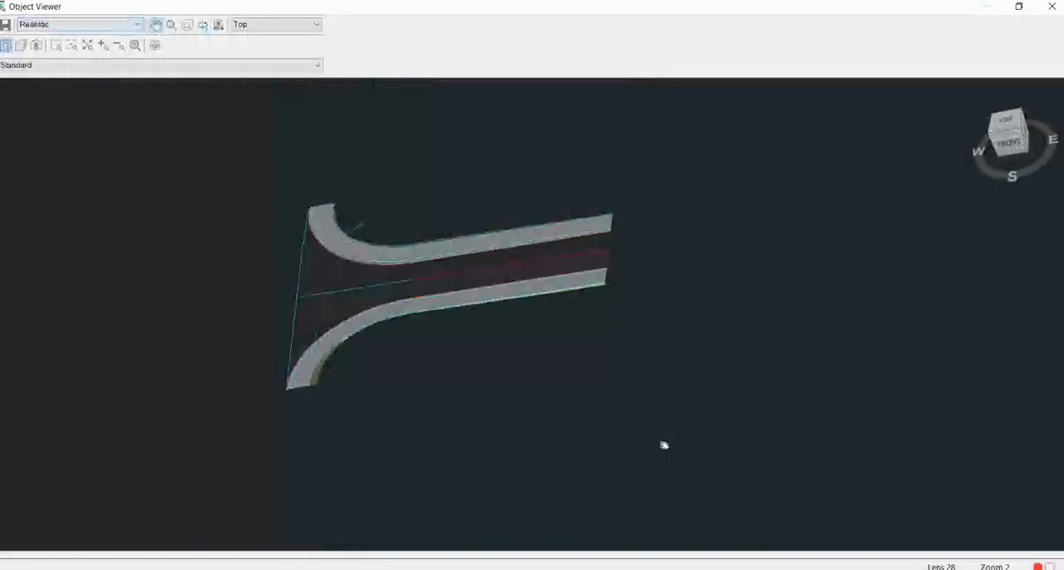
pyautogui.scroll(3, 460, 239)
pyautogui.scroll(2, 433, 217)
pyautogui.moveTo(559, 279); pyautogui.dragTo(788, 406)
pyautogui.scroll(2, 410, 314)
pyautogui.scroll(1, 409, 314)
pyautogui.moveTo(422, 309); pyautogui.dragTo(729, 314)
pyautogui.scroll(-5, 643, 288)
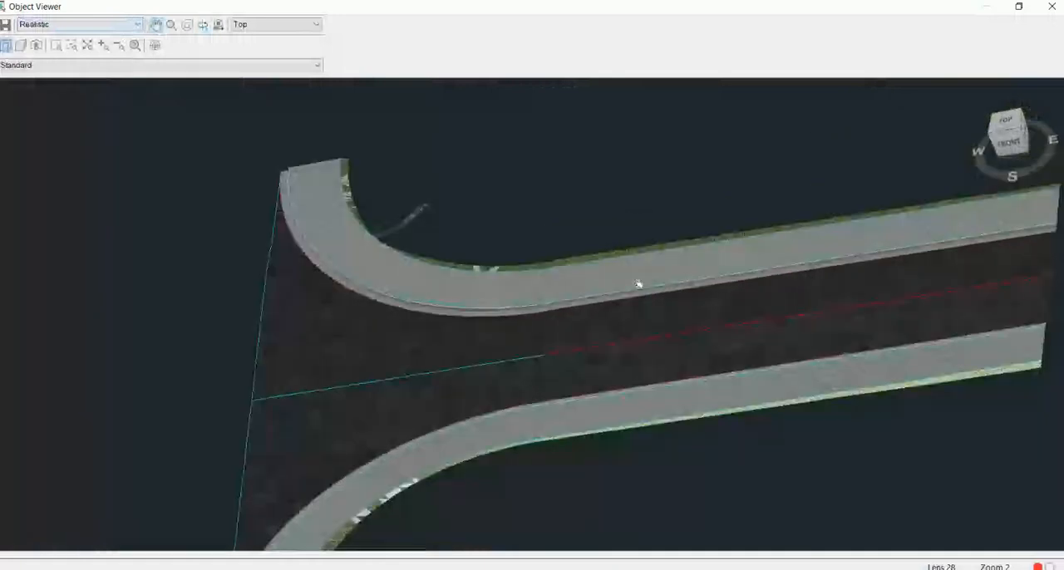
# Examine the corridor's sidewalks and side slopes from the southeast isometric view, and close the Object Viewer.
pyautogui.click(1021, 133)
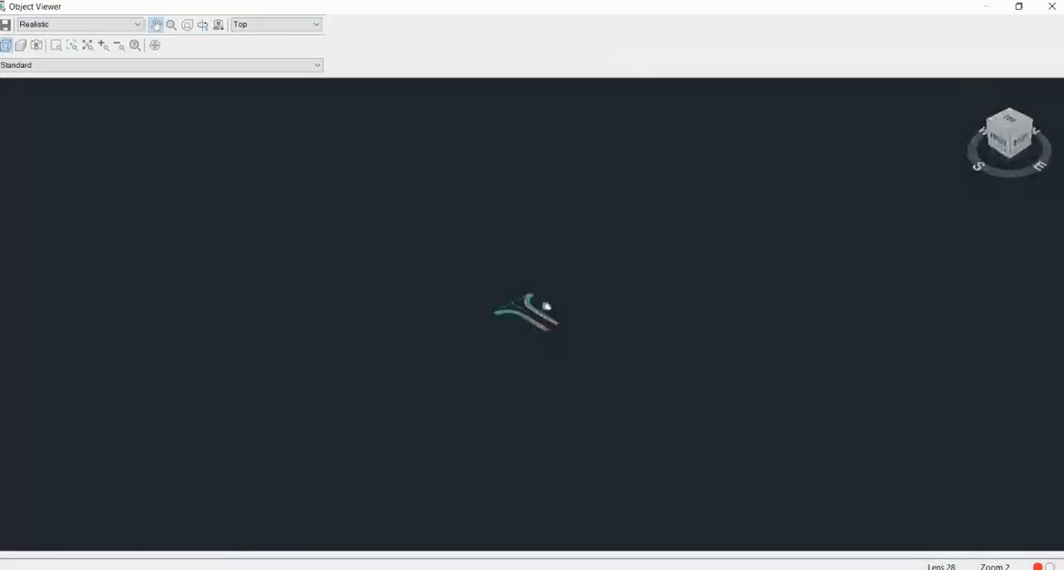
pyautogui.scroll(10, 545, 308)
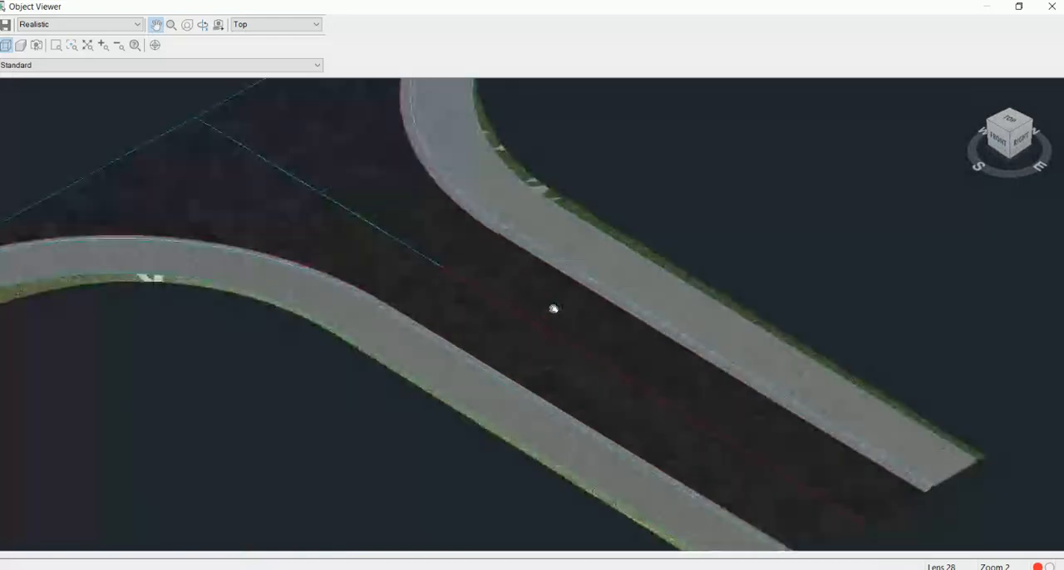
pyautogui.scroll(-3, 468, 280)
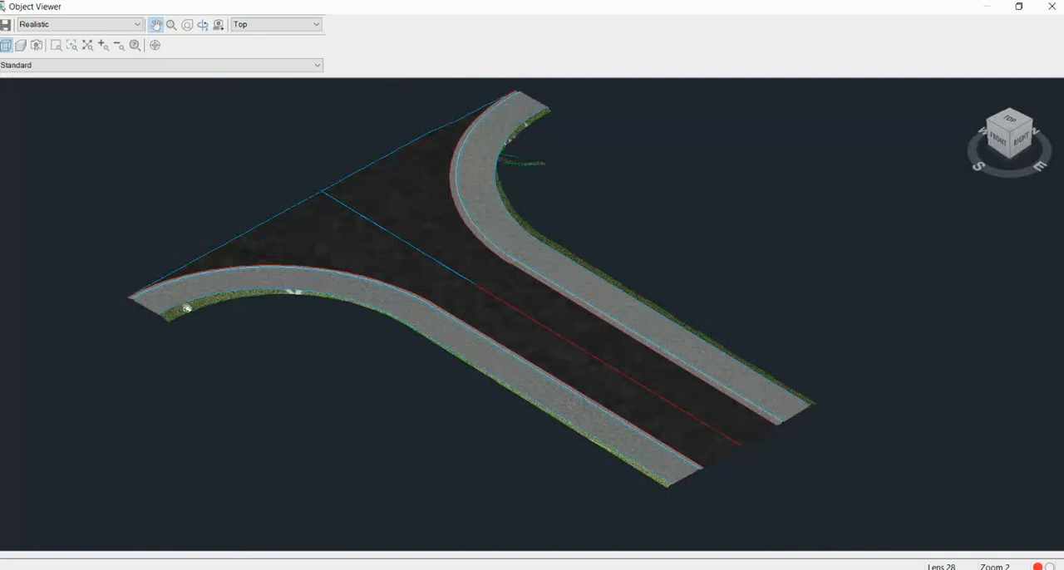
pyautogui.moveTo(651, 350); pyautogui.dragTo(649, 387)
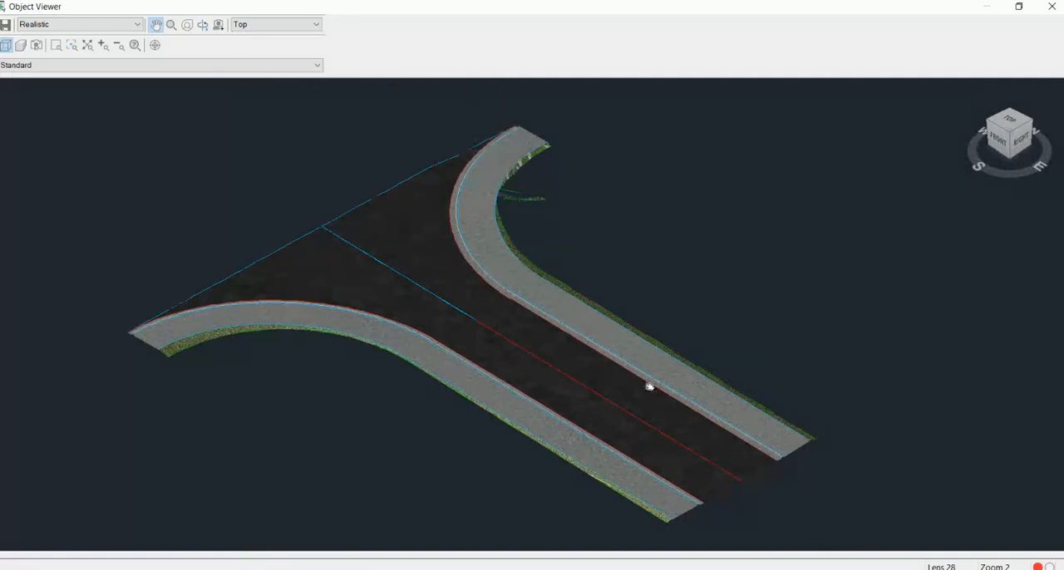
pyautogui.press('Escape')
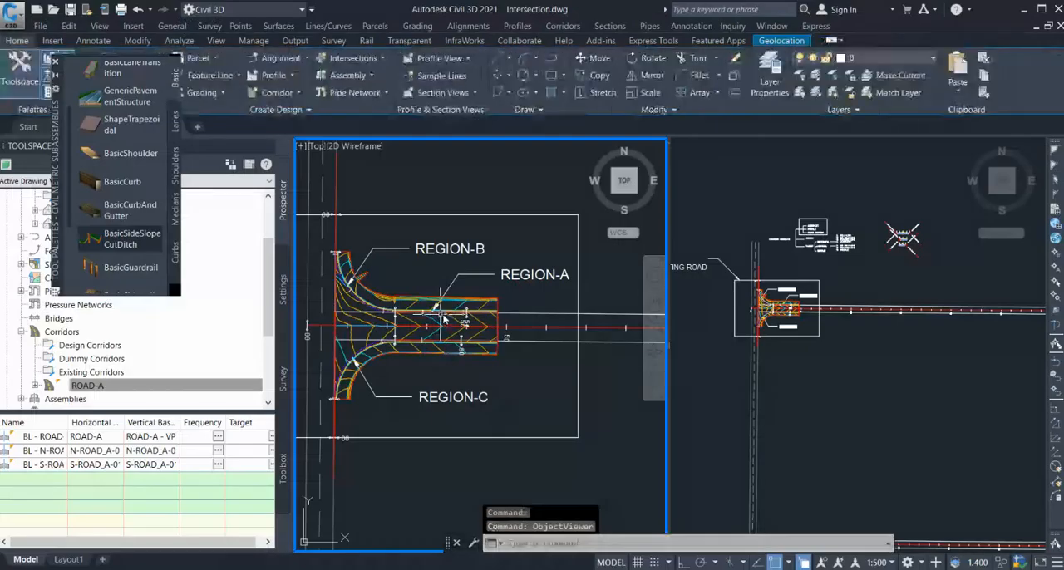
# Examine the finished ROAD-A corridor in plan, including Region-A, Region-B, Region-C and the daylight lines along the upper curb return.
pyautogui.scroll(-4, 477, 276)
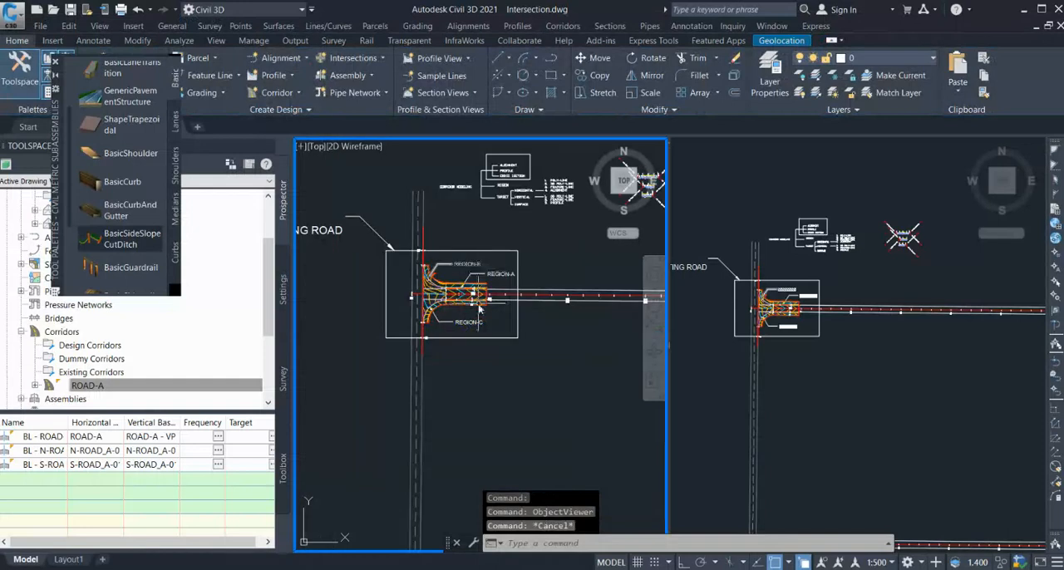
pyautogui.scroll(4, 476, 309)
pyautogui.press('Escape')
pyautogui.scroll(3, 365, 208)
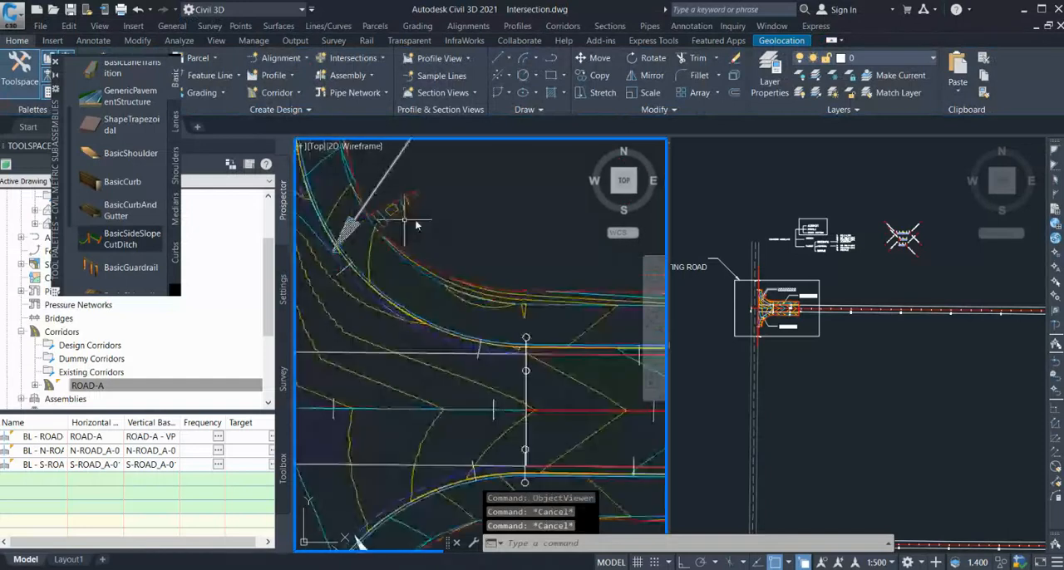
pyautogui.scroll(-4, 341, 209)
pyautogui.press('Escape')
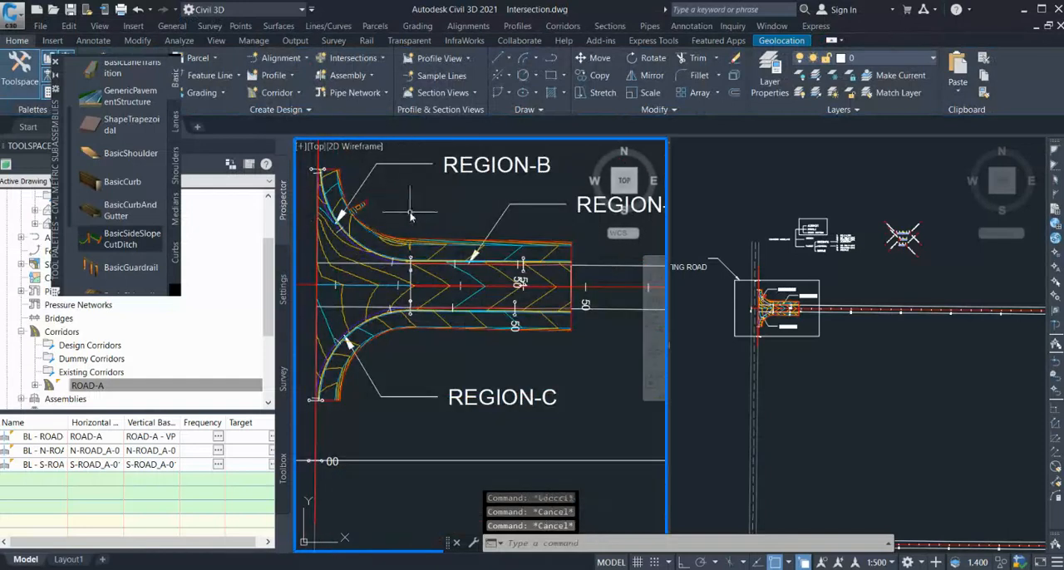
pyautogui.scroll(-4, 389, 227)
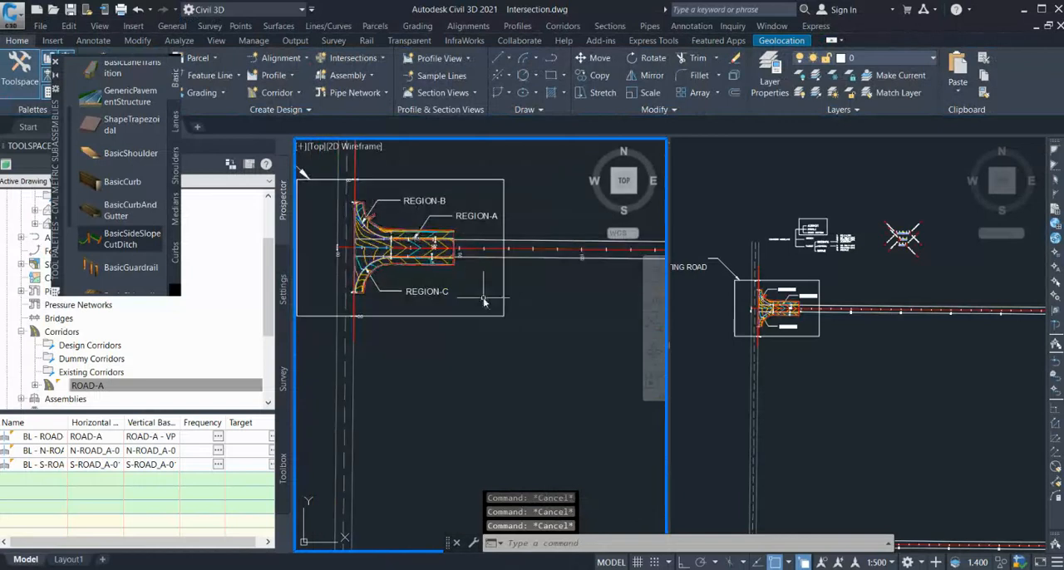
pyautogui.scroll(-3, 462, 304)
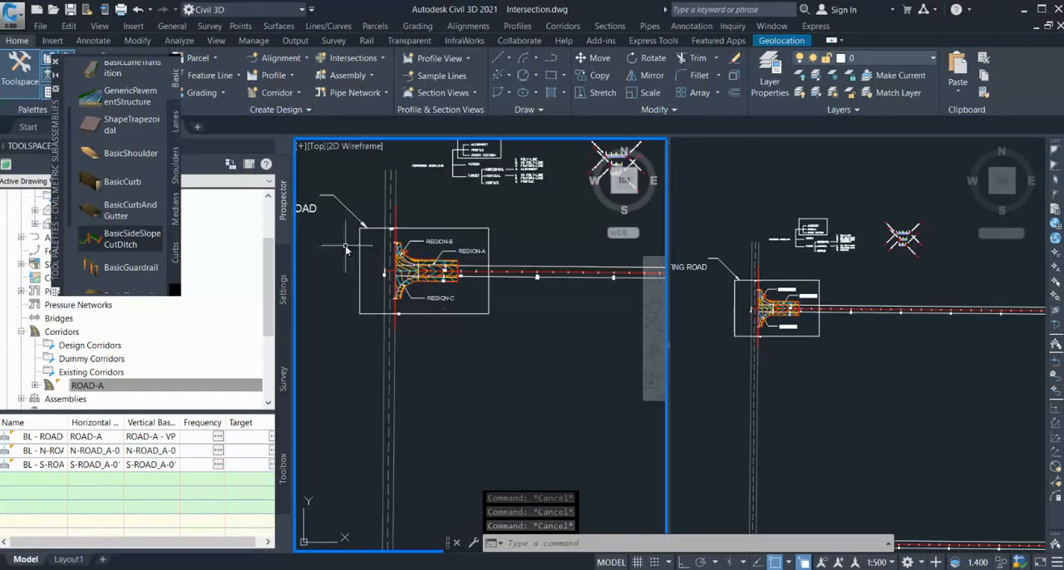
# Survey the road layout around the Case-1 T-intersection and the southern road's junction with the existing road.
pyautogui.scroll(-3, 565, 285)
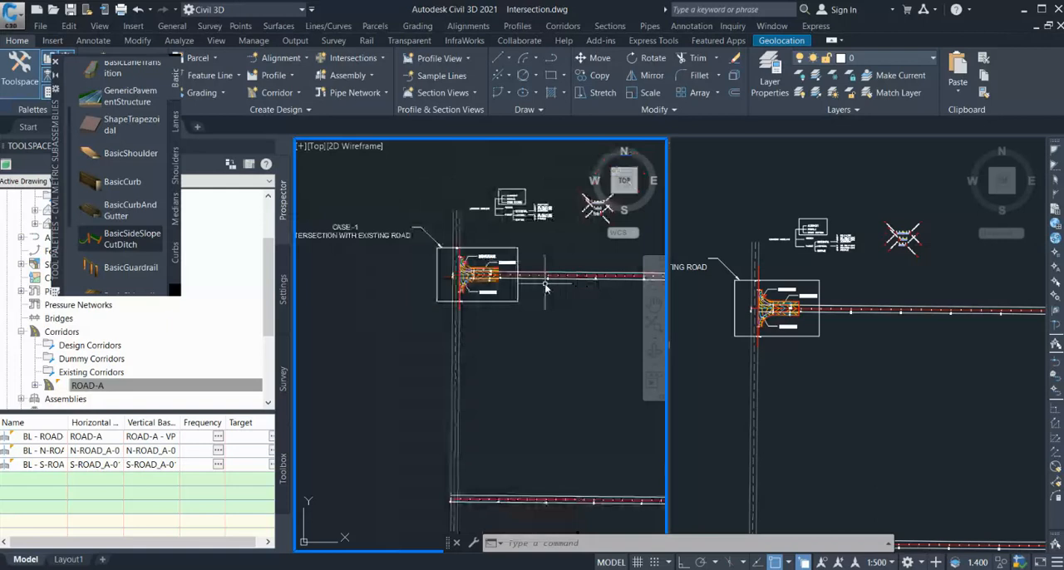
pyautogui.scroll(5, 480, 296)
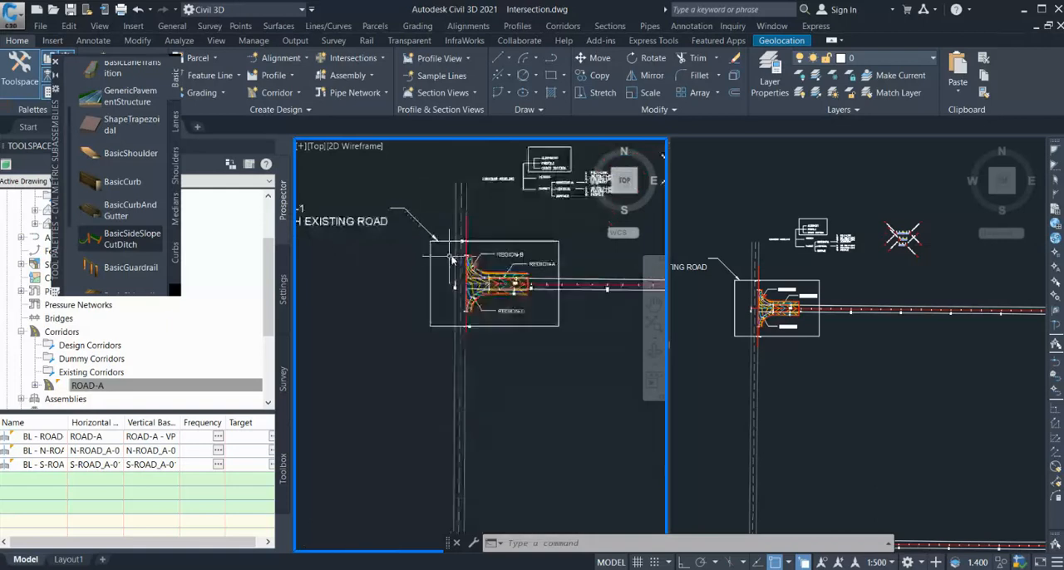
pyautogui.scroll(-3, 515, 304)
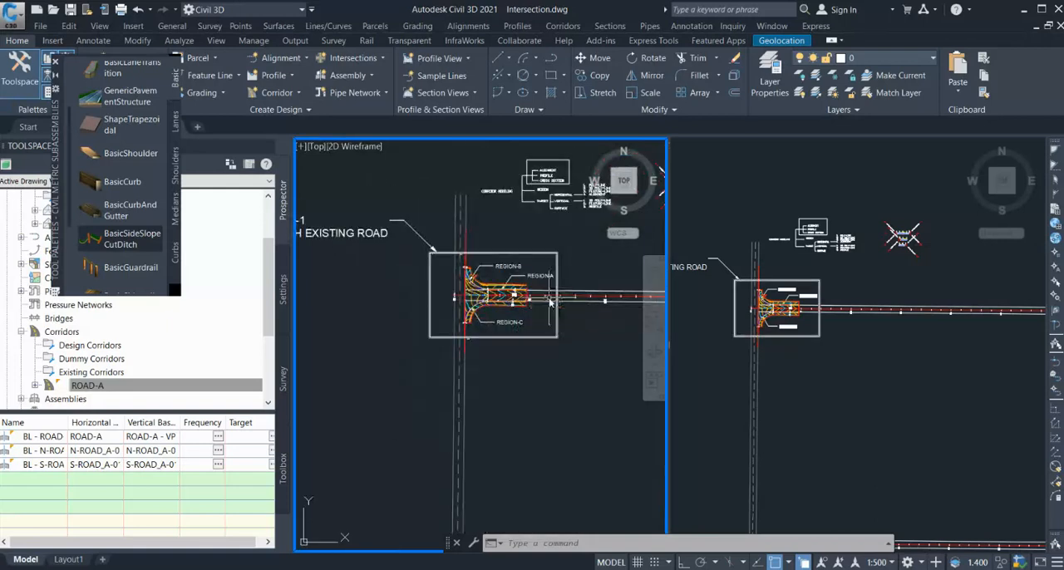
pyautogui.scroll(-2, 480, 229)
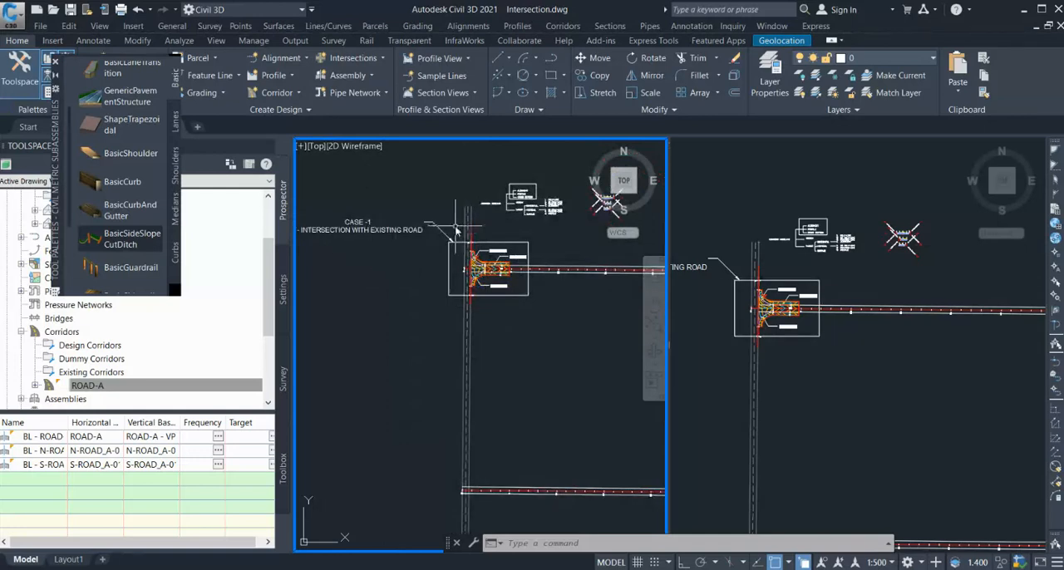
pyautogui.scroll(-2, 467, 221)
pyautogui.scroll(4, 471, 413)
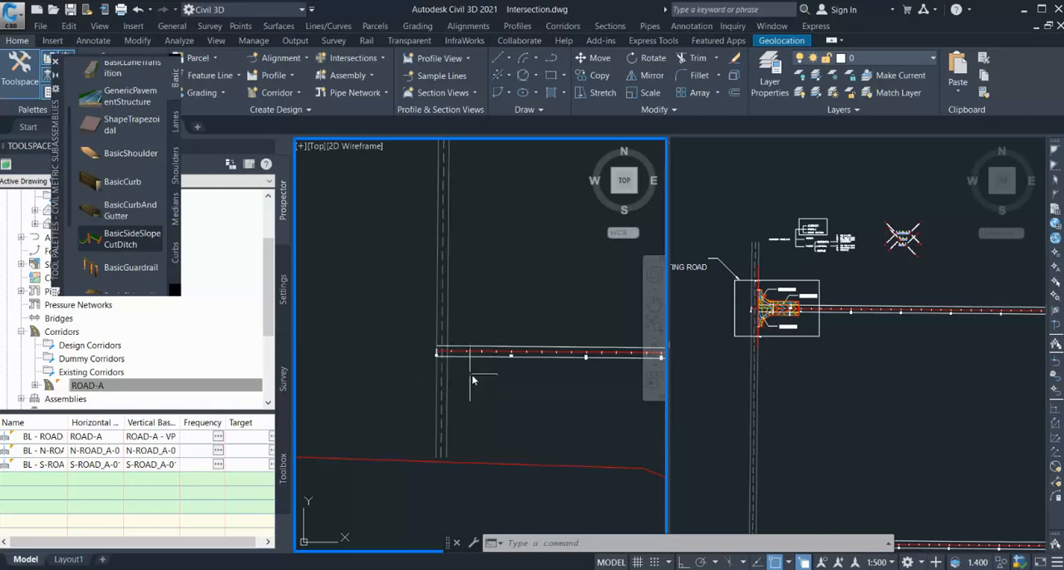
pyautogui.scroll(-3, 499, 349)
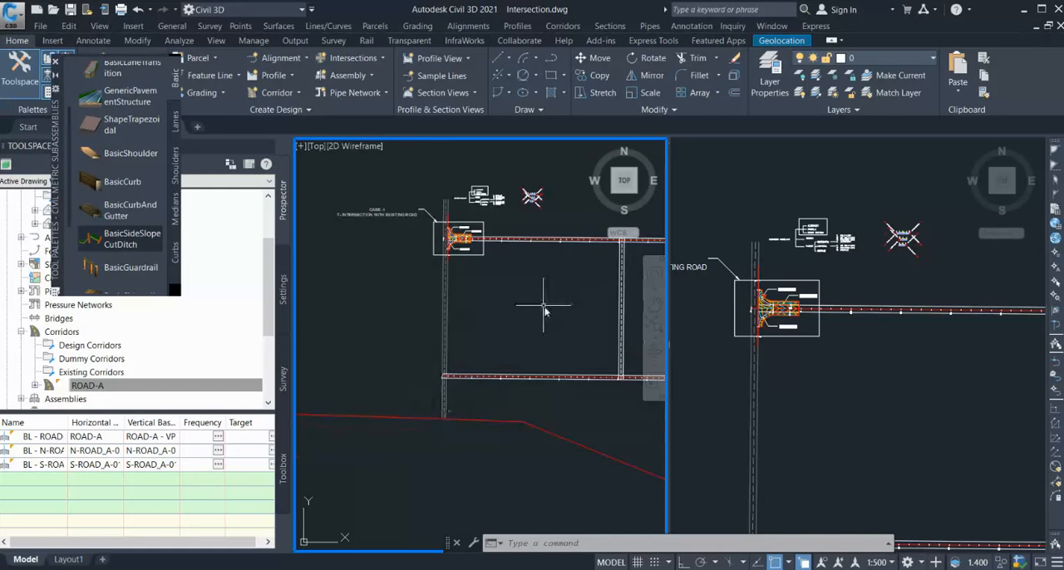